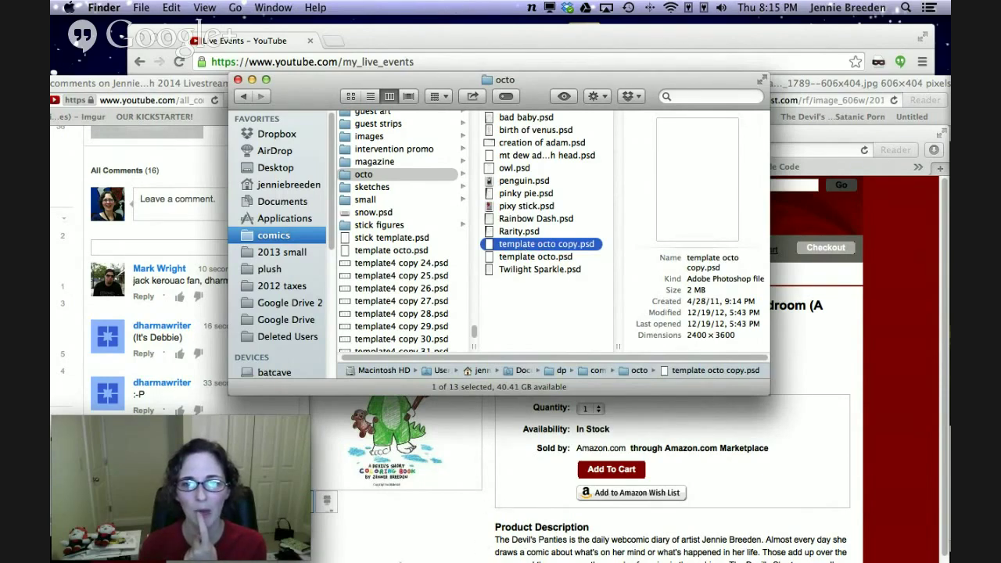
Rename the template octo copy.psd file in the octo folder as dino octo.psd.
left_click(391, 403)
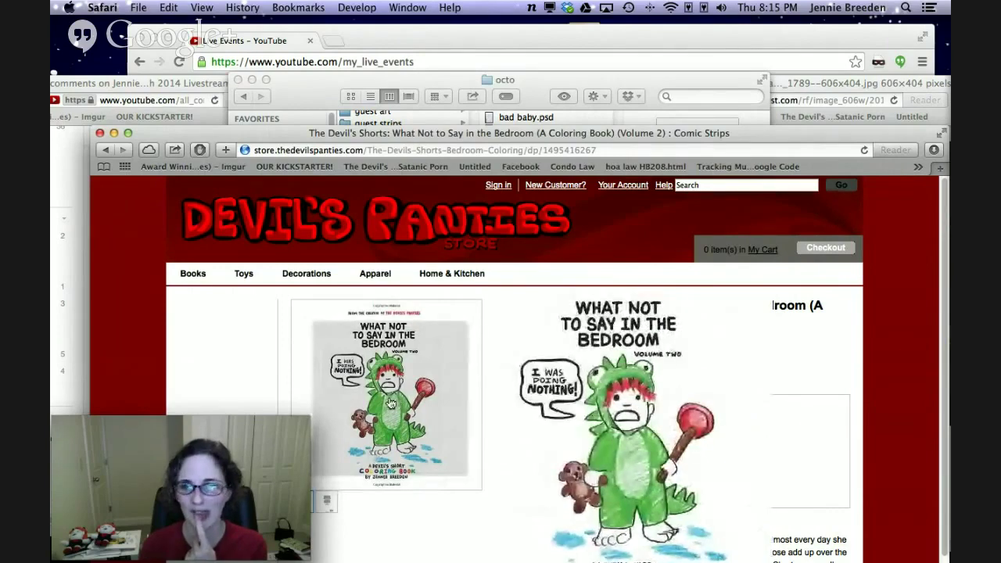
left_click(315, 95)
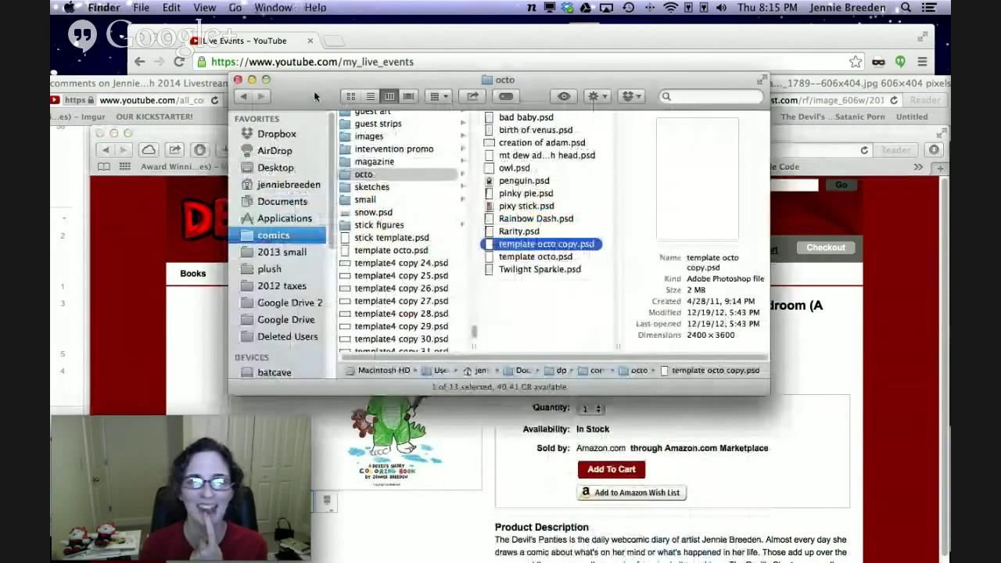
left_click(528, 249)
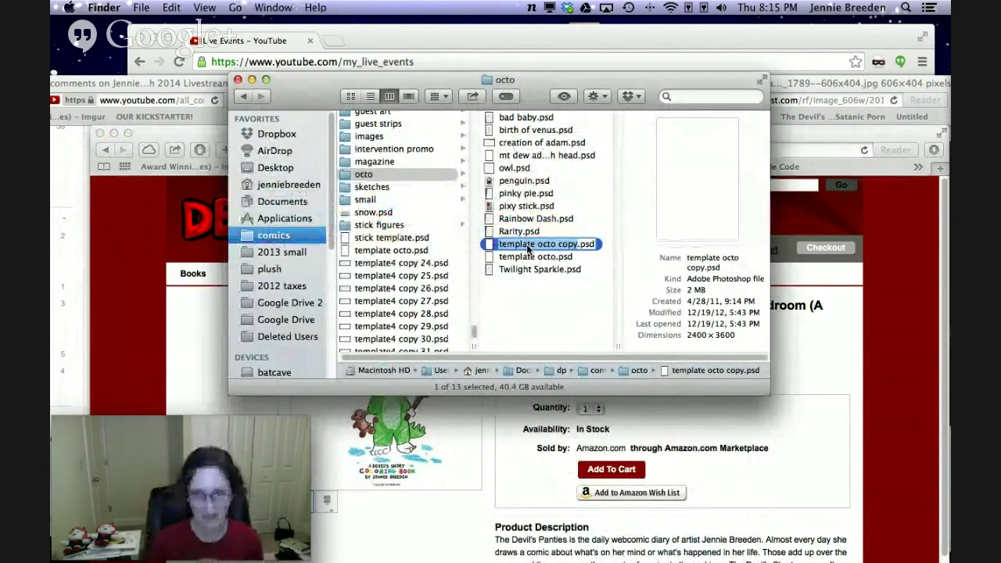
type("di")
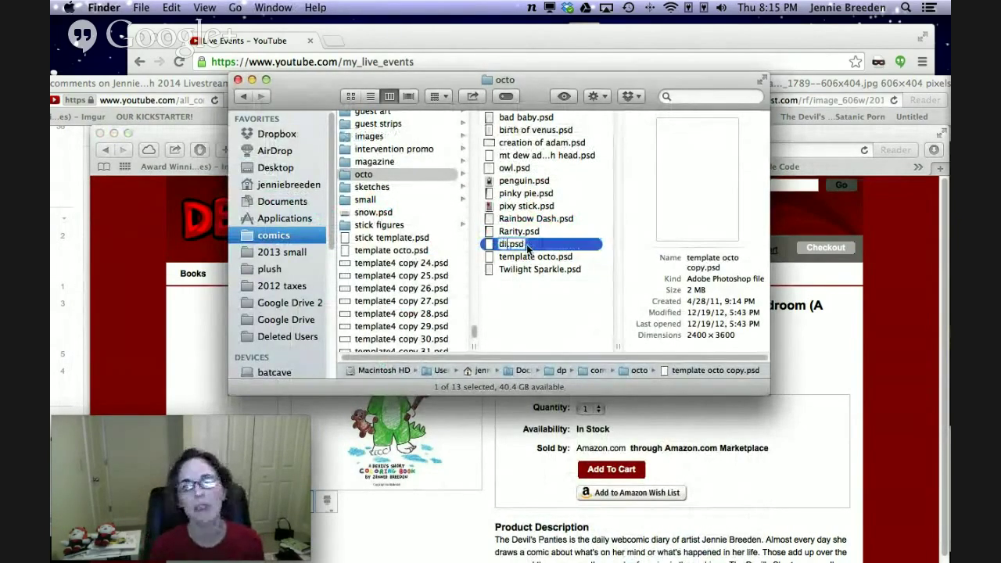
type("no oct")
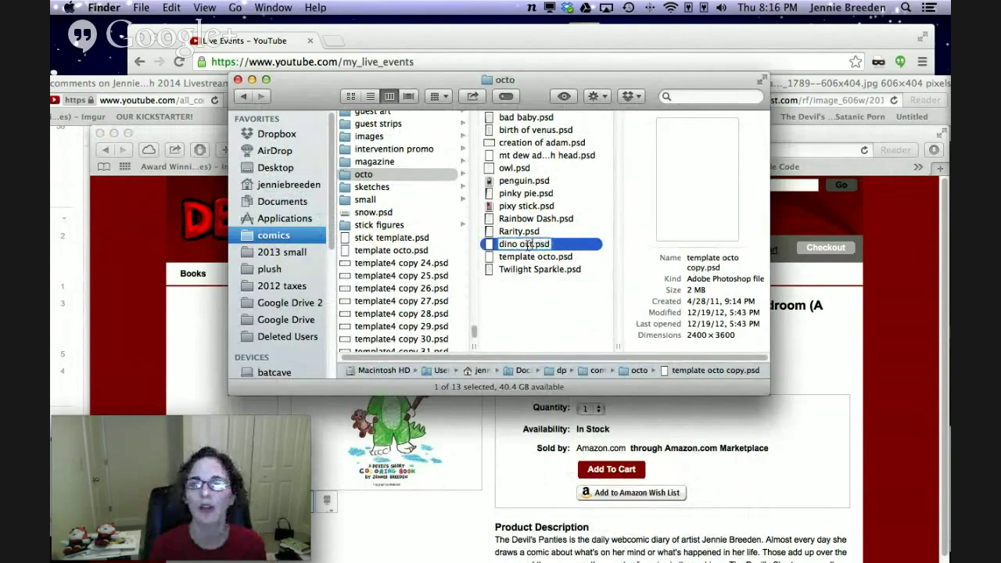
type("o")
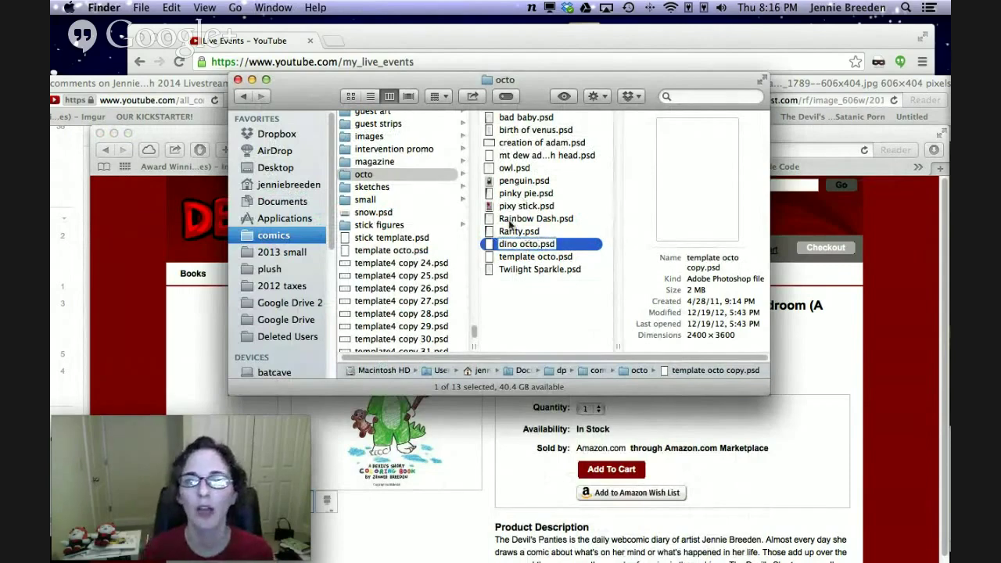
Preview the existing drawings in the octo folder, including Rainbow Dash, Rarity, owl, penguin and creation of adam.
left_click(509, 220)
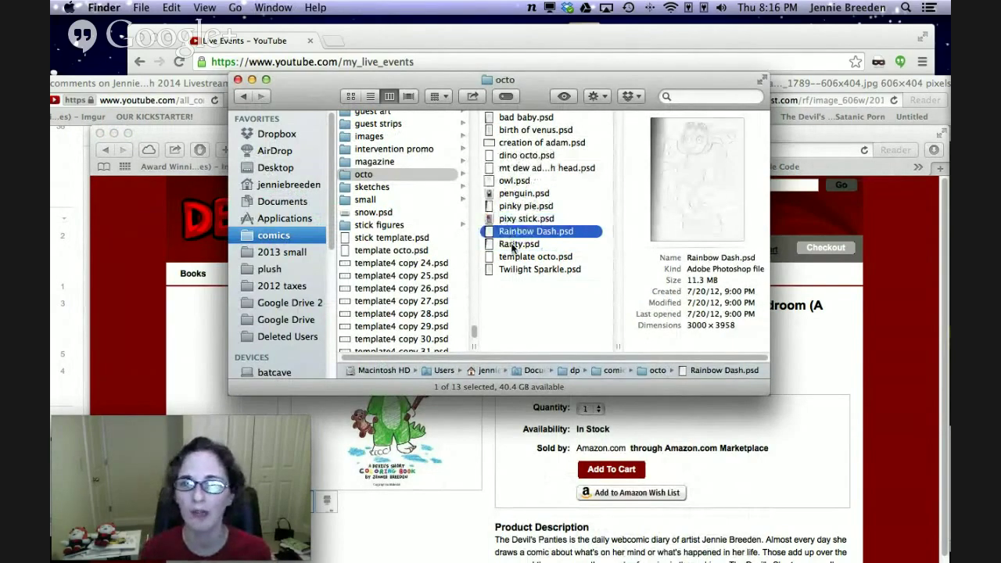
left_click(513, 245)
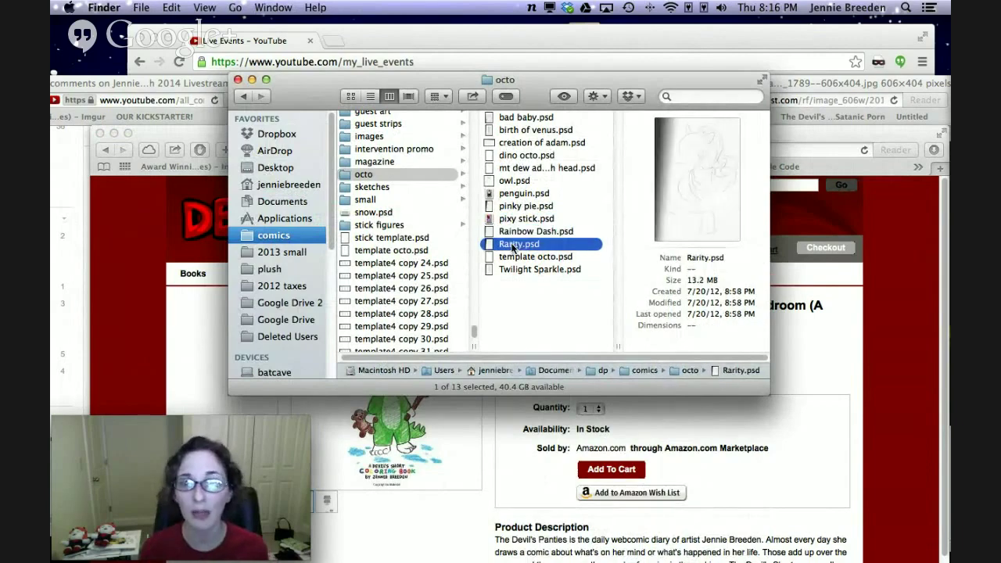
left_click(516, 181)
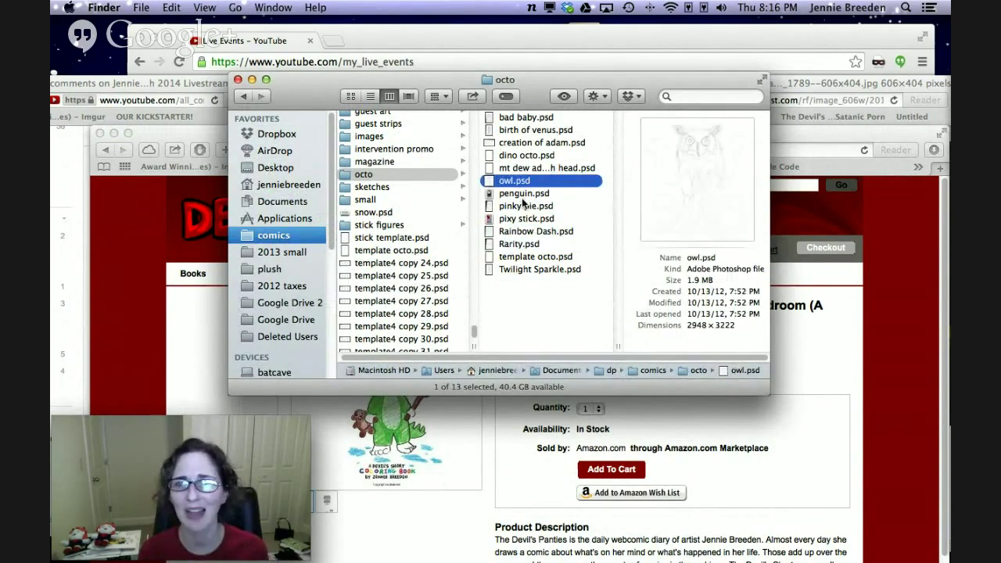
left_click(522, 195)
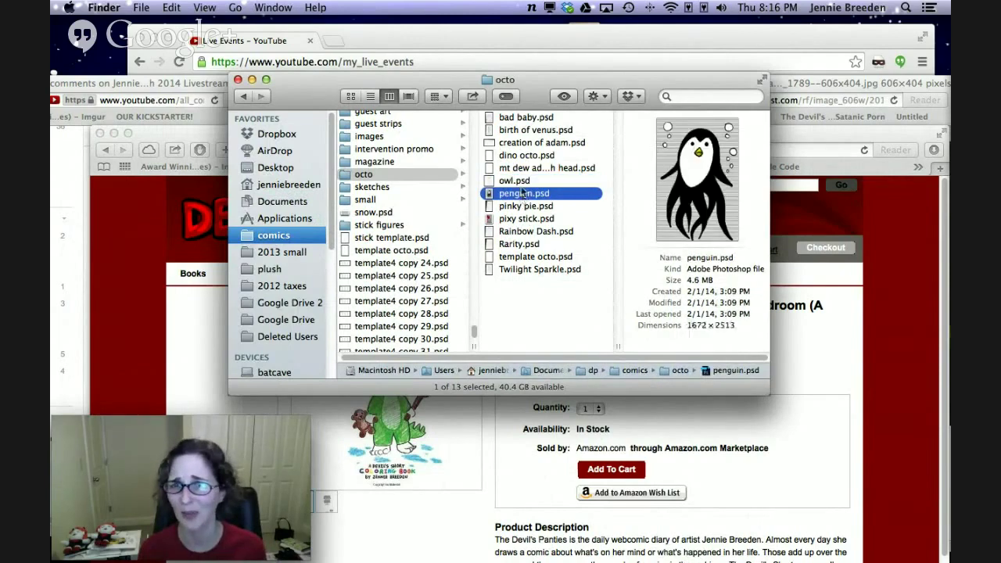
left_click(523, 168)
left_click(522, 156)
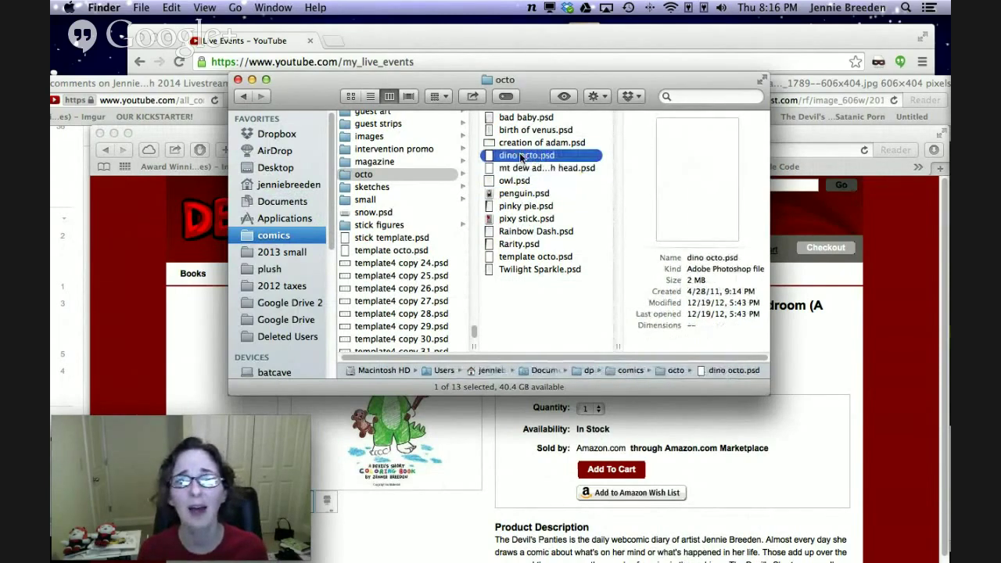
left_click(522, 144)
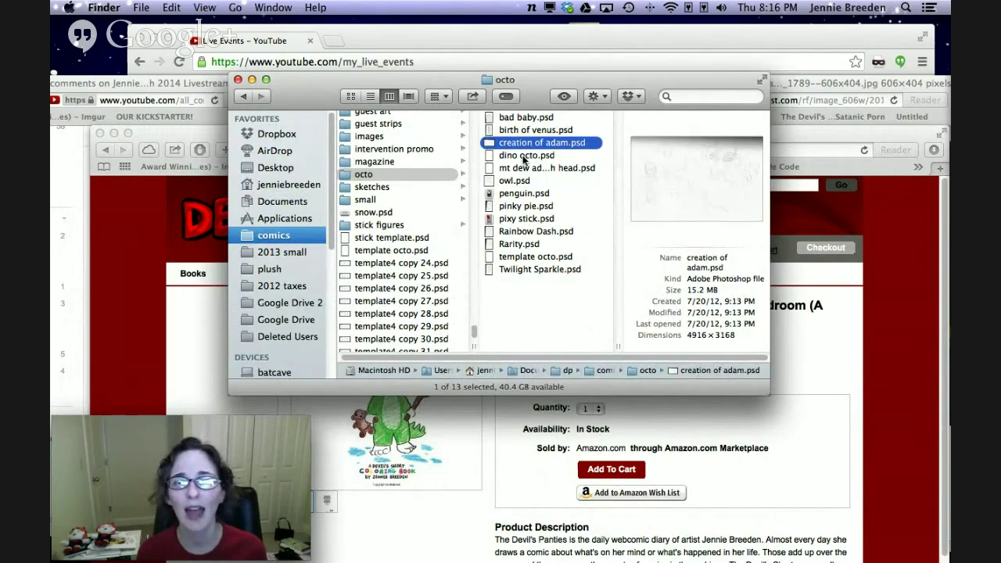
left_click(524, 156)
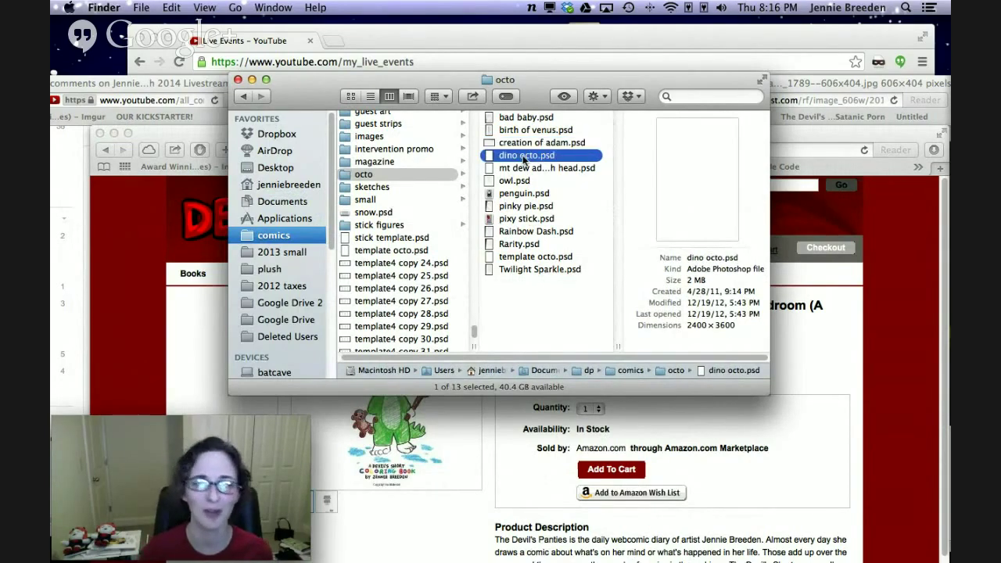
Switch to the livestream comments page in Safari, reload it and read through the new comments.
left_click(155, 85)
scroll(169, 327, "up", 3)
scroll(180, 258, "down", 3)
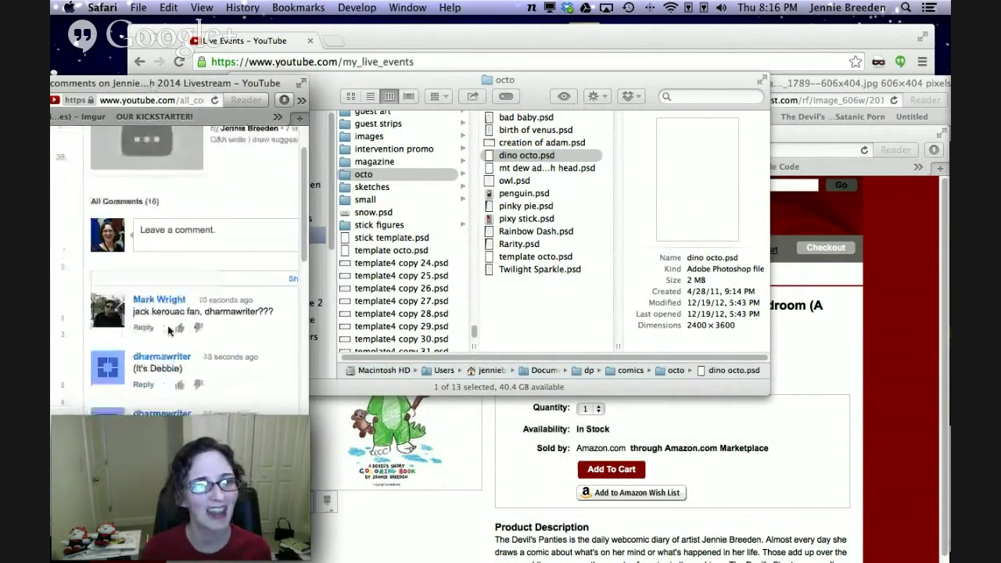
left_click(215, 101)
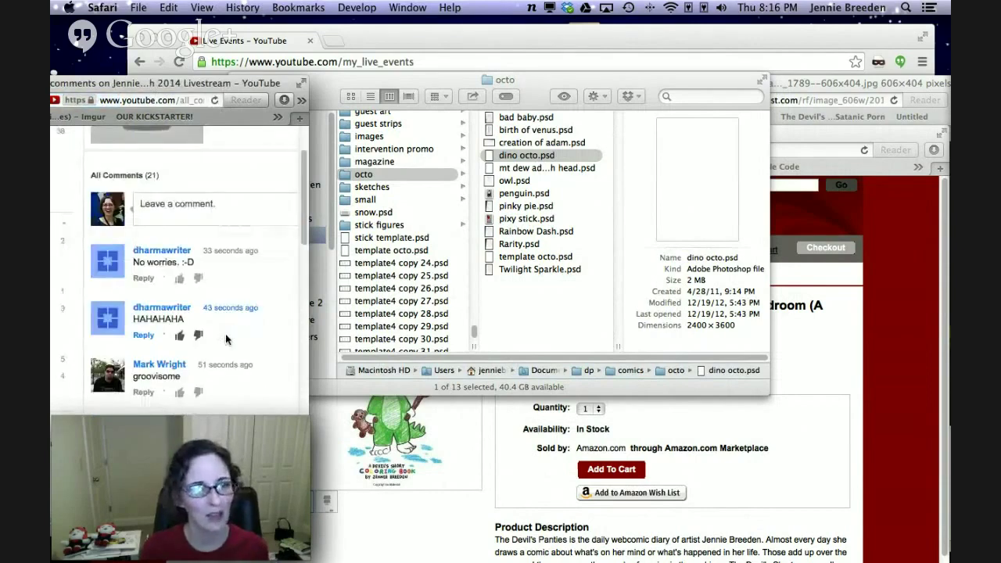
scroll(225, 336, "down", 3)
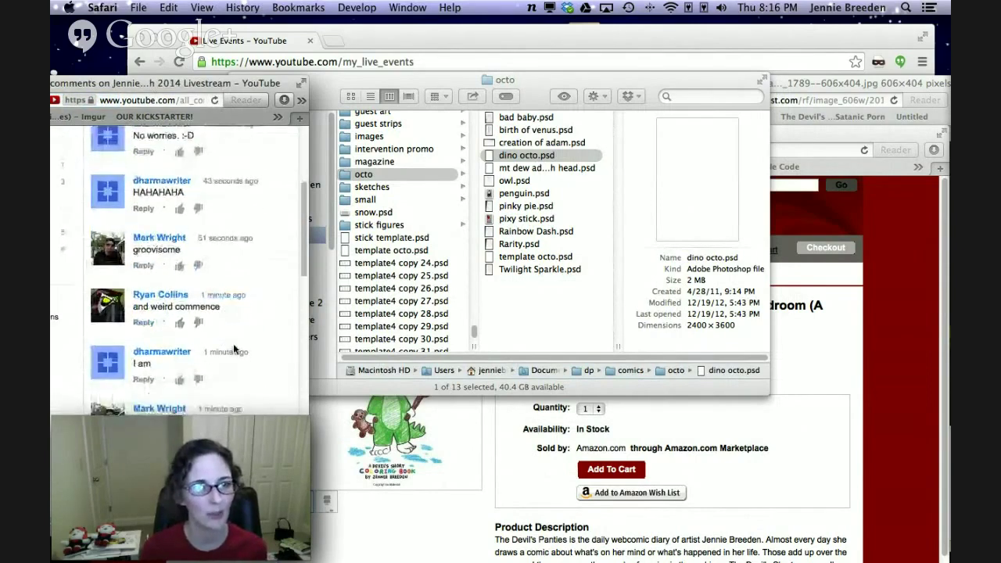
scroll(233, 349, "down", 5)
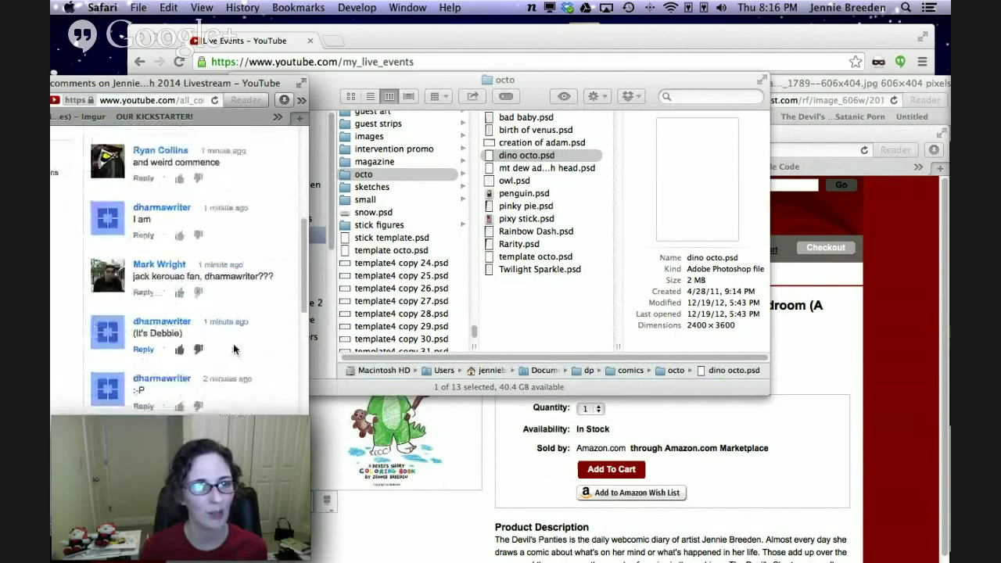
scroll(233, 344, "up", 10)
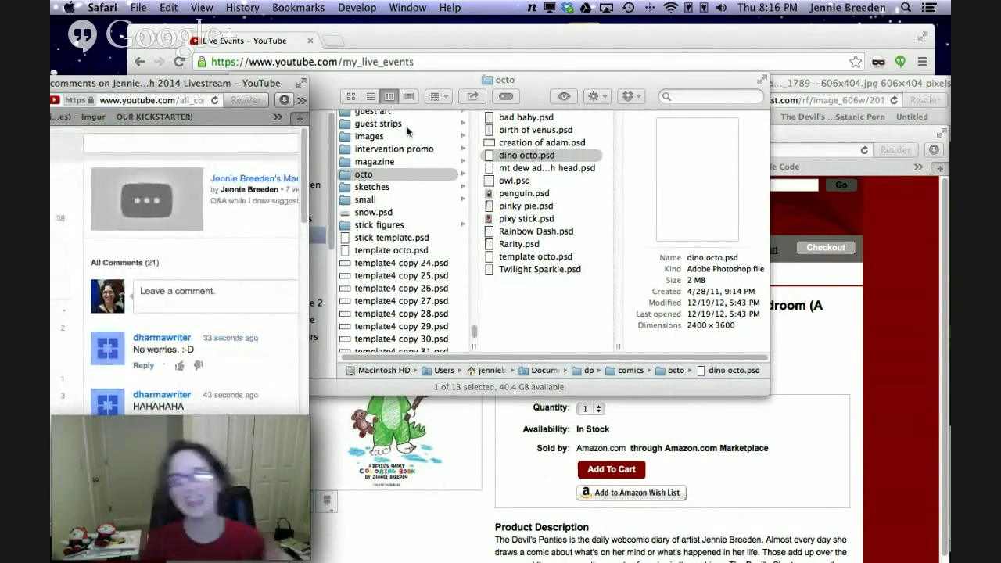
Return to the octo folder in Finder and open dino octo.psd with Manga Studio.
left_click(422, 82)
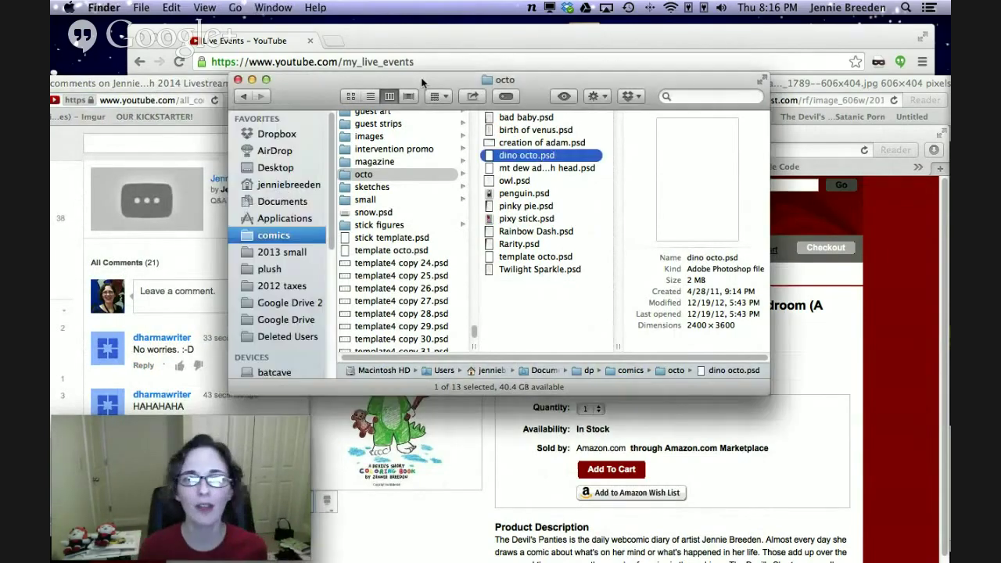
right_click(504, 157)
mouse_move(520, 177)
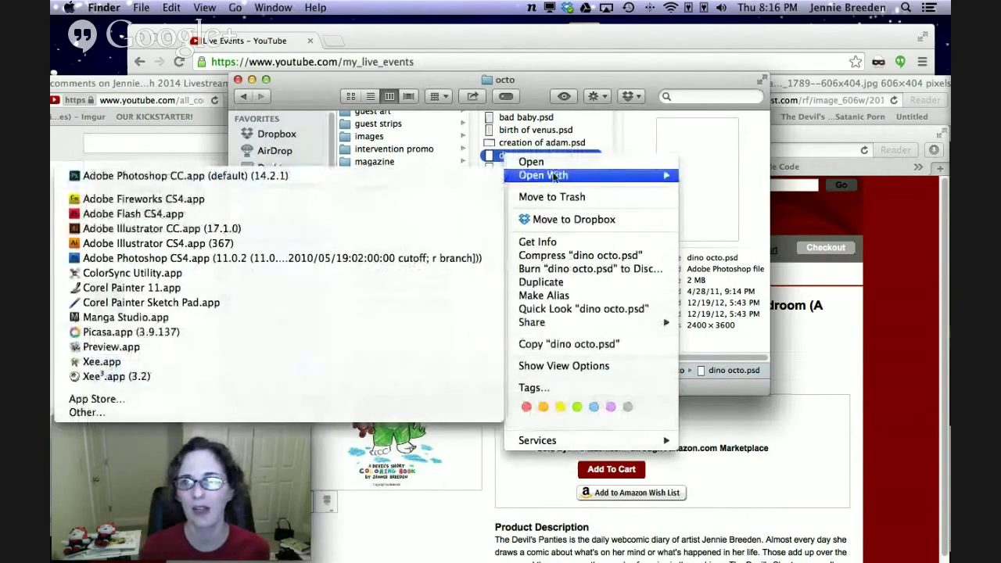
left_click(367, 316)
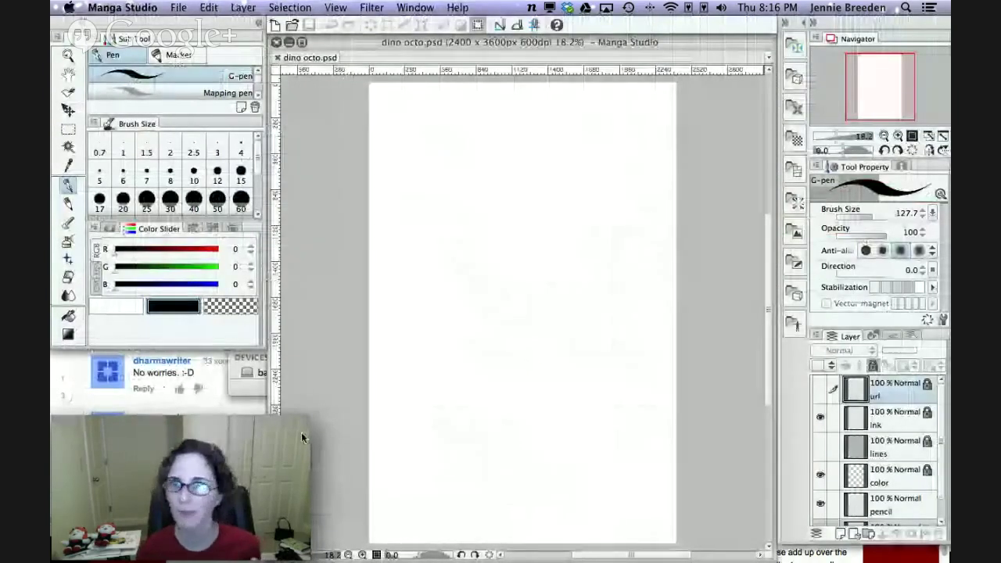
Check the most recent viewer comments on the livestream page in Safari once more.
left_click(93, 403)
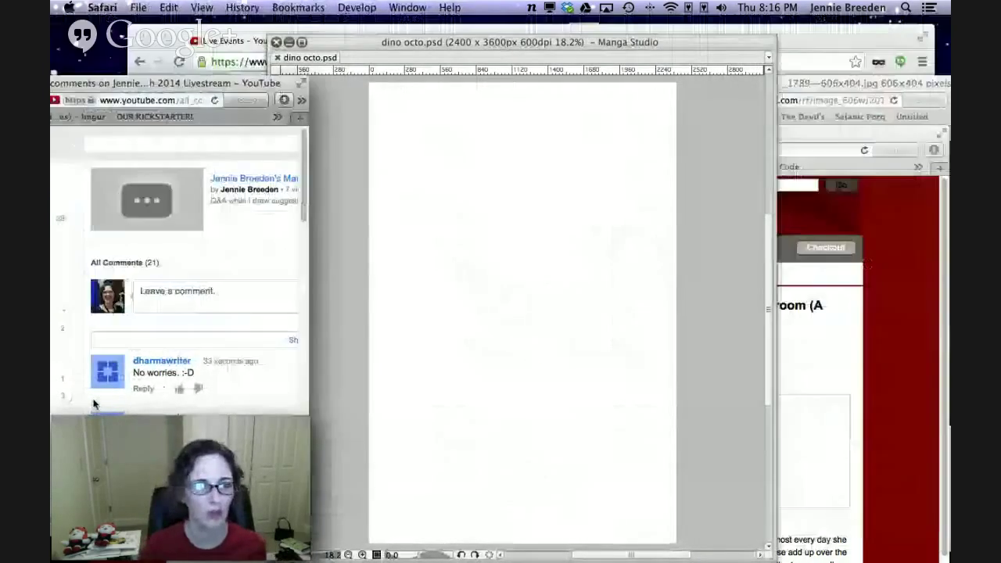
scroll(93, 403, "down", 5)
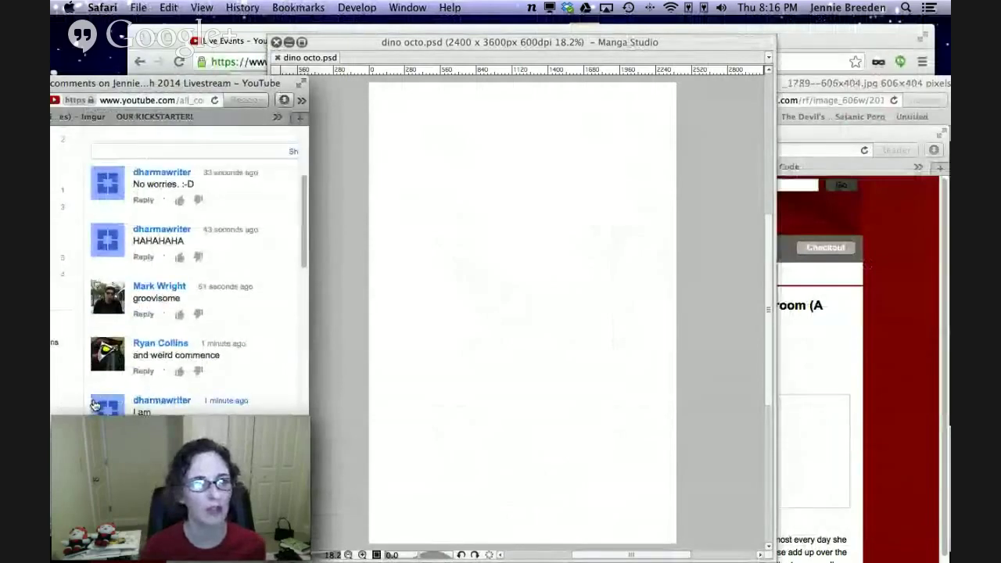
scroll(93, 403, "up", 5)
Back in Manga Studio, sketch the octopus's large oval head and one curling tentacle on the pencil layer with the size 7 Colored pencil.
left_click(729, 181)
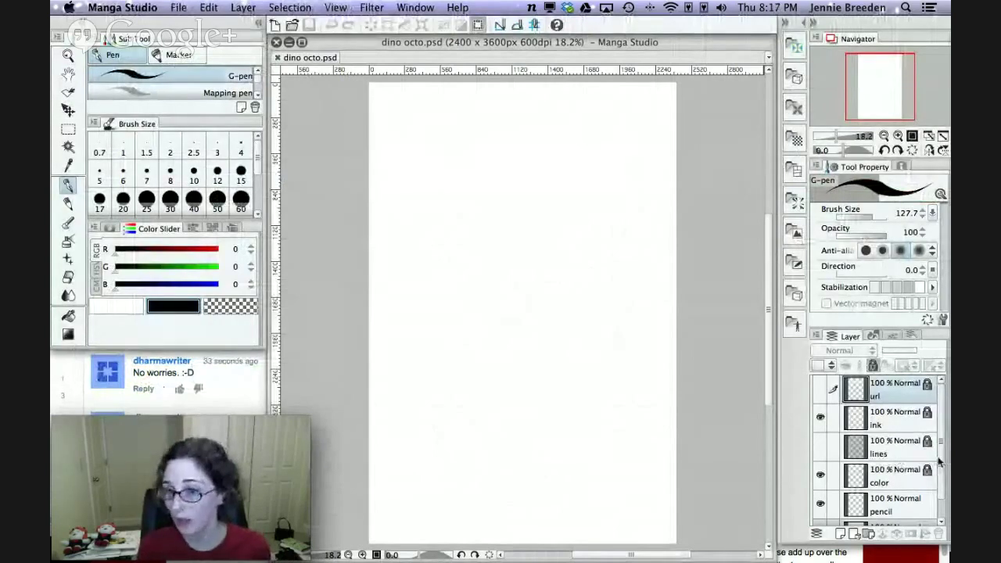
scroll(936, 469, "down", 2)
left_click(905, 480)
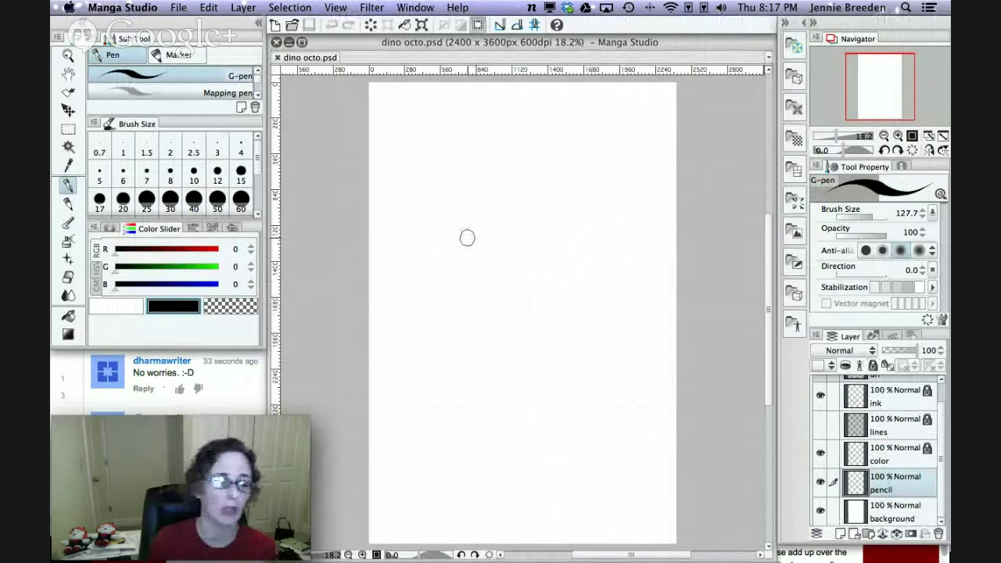
left_click(68, 202)
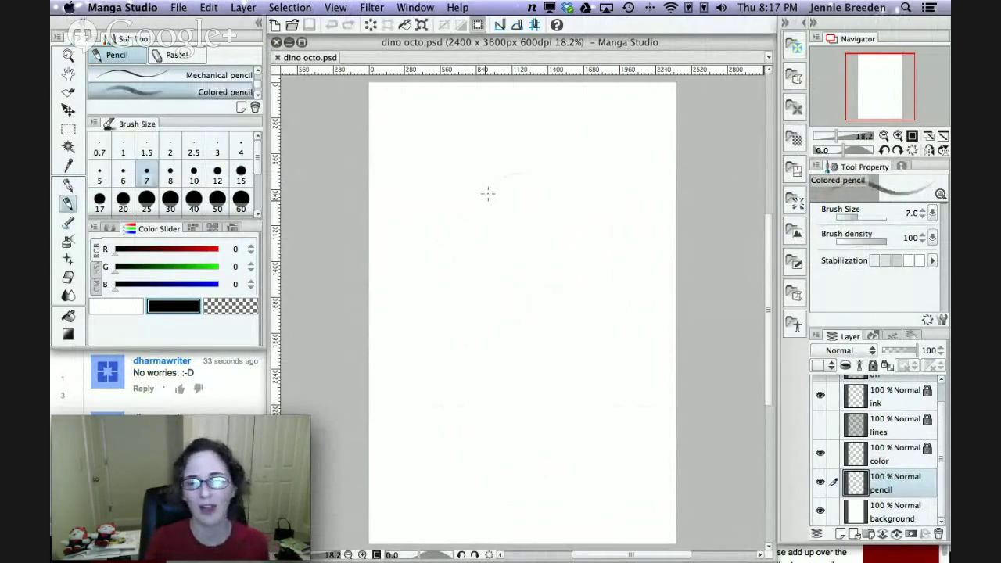
mouse_move(487, 195)
left_mouse_down()
mouse_move(462, 190)
mouse_move(528, 269)
left_mouse_up()
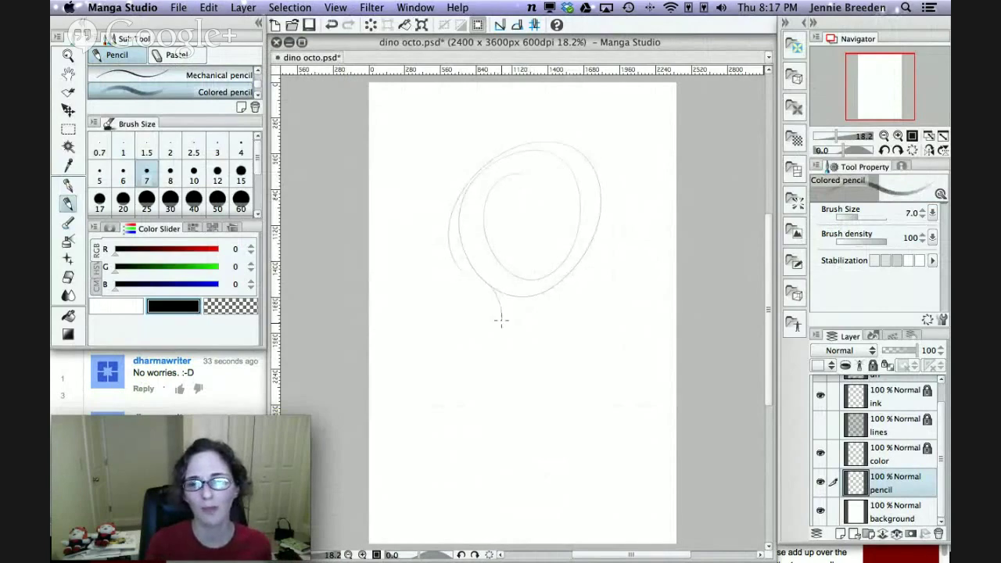
mouse_move(501, 320)
left_mouse_down()
mouse_move(480, 356)
mouse_move(424, 376)
mouse_move(405, 451)
mouse_move(476, 449)
mouse_move(450, 428)
mouse_move(470, 390)
mouse_move(516, 382)
mouse_move(539, 303)
mouse_move(569, 309)
mouse_move(582, 382)
mouse_move(542, 418)
mouse_move(566, 518)
left_mouse_up()
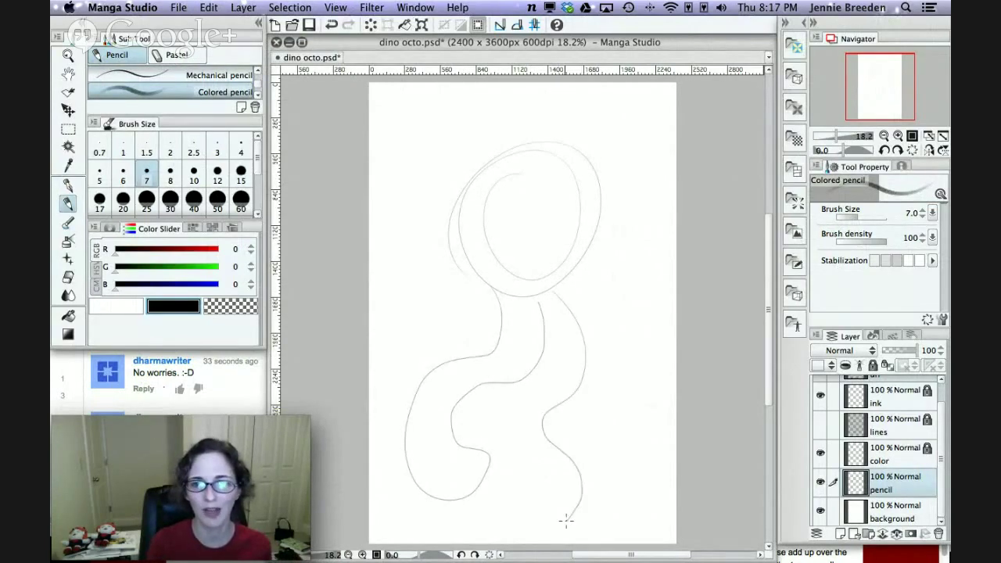
key("super+z")
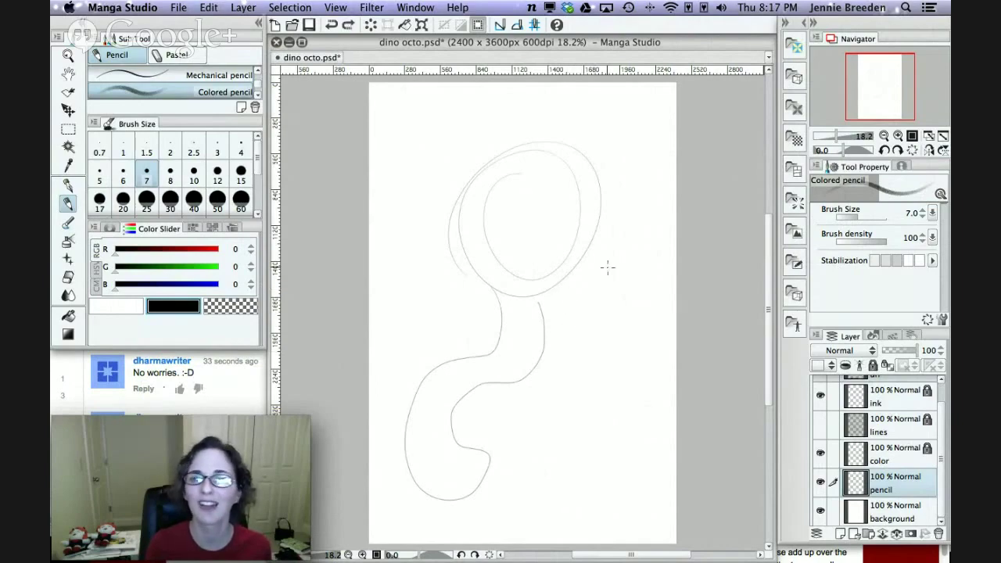
Sketch a plunger beside the octopus's head, with a rounded cup and a long handle slanting down toward the body.
left_click_drag(622, 220, 646, 283)
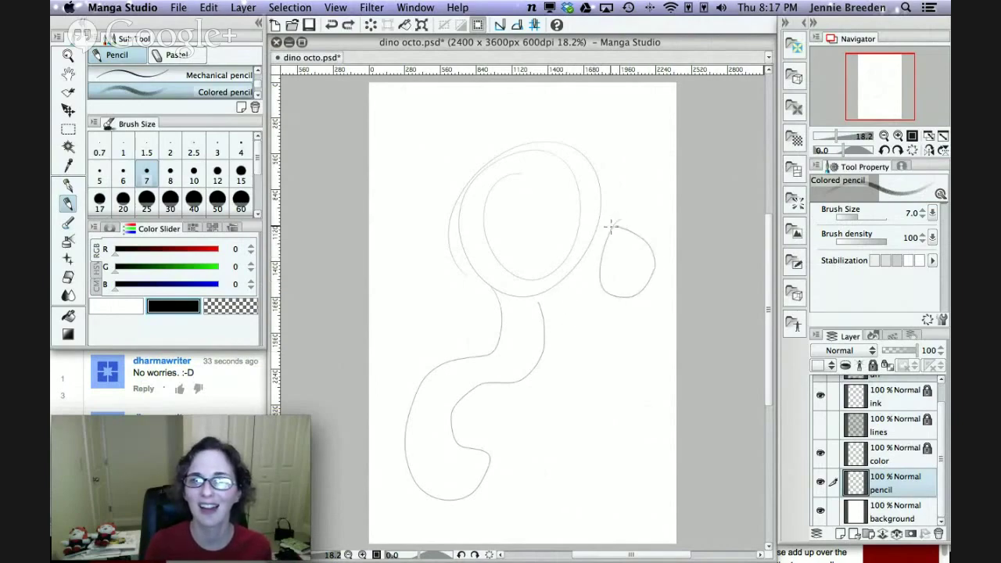
mouse_move(612, 223)
left_mouse_down()
mouse_move(663, 252)
mouse_move(658, 281)
left_mouse_up()
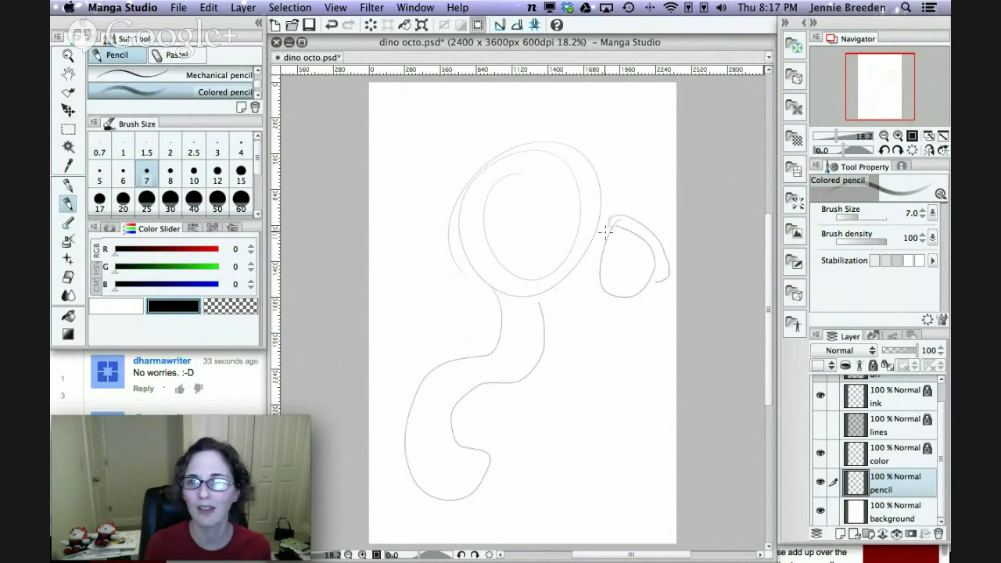
mouse_move(606, 231)
left_mouse_down()
mouse_move(622, 293)
mouse_move(649, 271)
mouse_move(606, 289)
mouse_move(525, 444)
left_mouse_up()
left_click_drag(619, 299, 544, 445)
left_click_drag(609, 288, 612, 293)
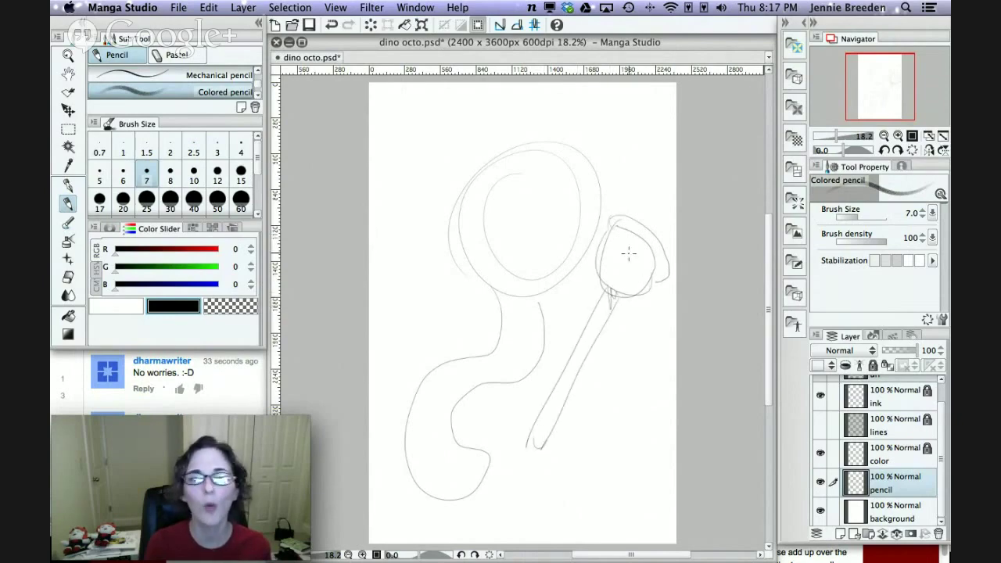
mouse_move(608, 253)
left_mouse_down()
mouse_move(635, 280)
mouse_move(609, 261)
left_mouse_up()
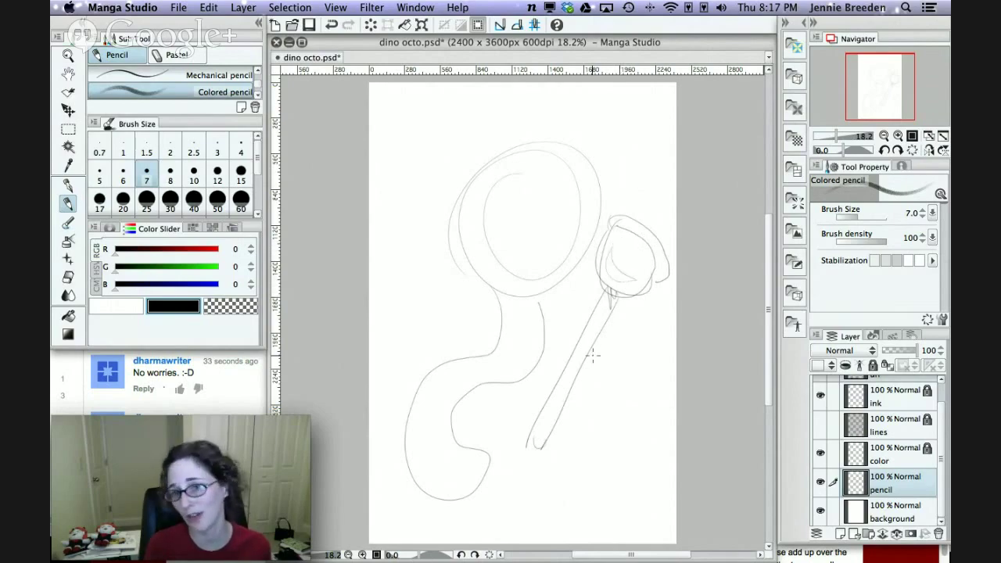
Sketch a tentacle curling around the plunger handle, the body's side lines and two lower tentacles beneath the head.
mouse_move(560, 294)
left_mouse_down()
mouse_move(604, 367)
mouse_move(583, 379)
mouse_move(587, 364)
mouse_move(630, 351)
mouse_move(617, 310)
mouse_move(569, 305)
mouse_move(595, 348)
mouse_move(579, 352)
mouse_move(571, 380)
mouse_move(547, 362)
mouse_move(570, 395)
mouse_move(629, 369)
left_mouse_up()
left_click_drag(492, 300, 471, 356)
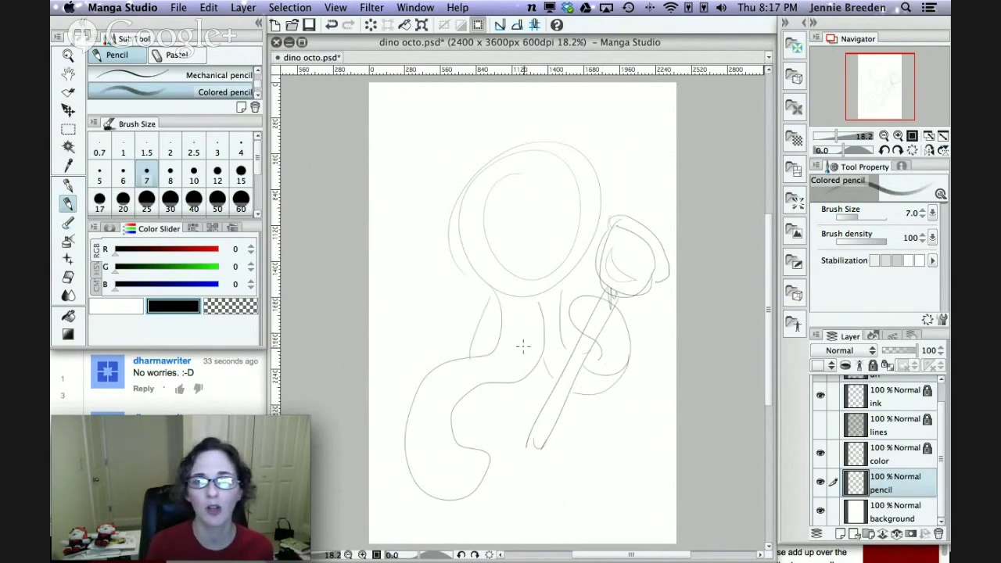
mouse_move(514, 386)
left_mouse_down()
mouse_move(527, 415)
mouse_move(586, 469)
mouse_move(537, 493)
left_mouse_up()
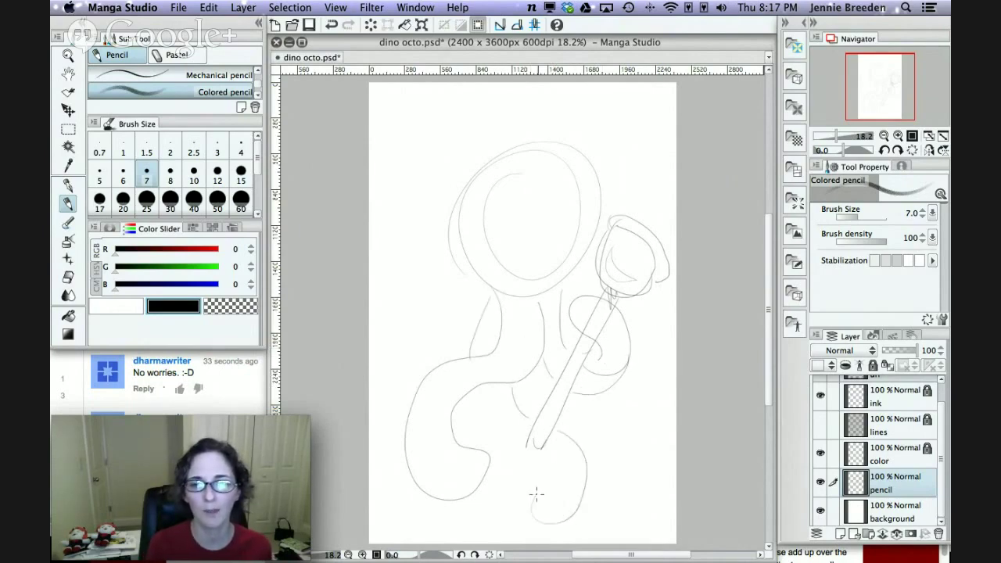
left_click_drag(513, 434, 483, 395)
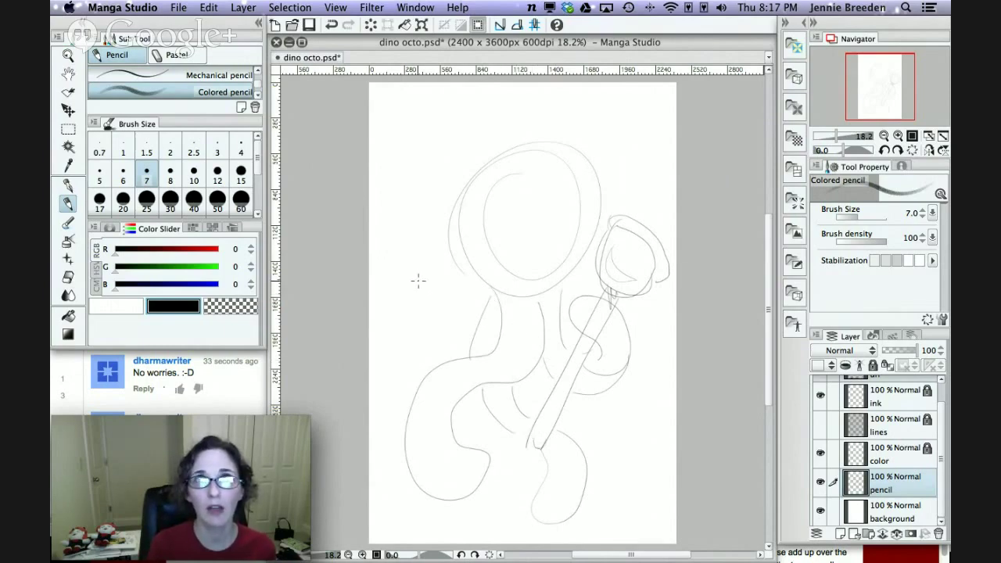
Sketch a small teddy bear on the empty side of the octopus opposite the plunger, with a face, rounded ears, body and arms.
mouse_move(417, 271)
left_mouse_down()
mouse_move(389, 296)
mouse_move(415, 270)
left_mouse_up()
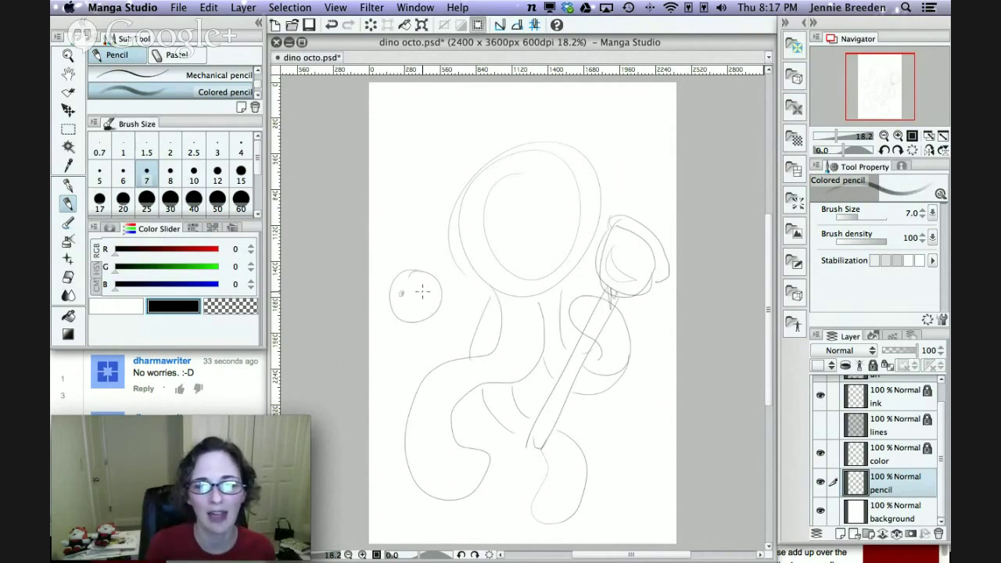
mouse_move(427, 255)
left_mouse_down()
mouse_move(431, 270)
mouse_move(384, 279)
left_mouse_up()
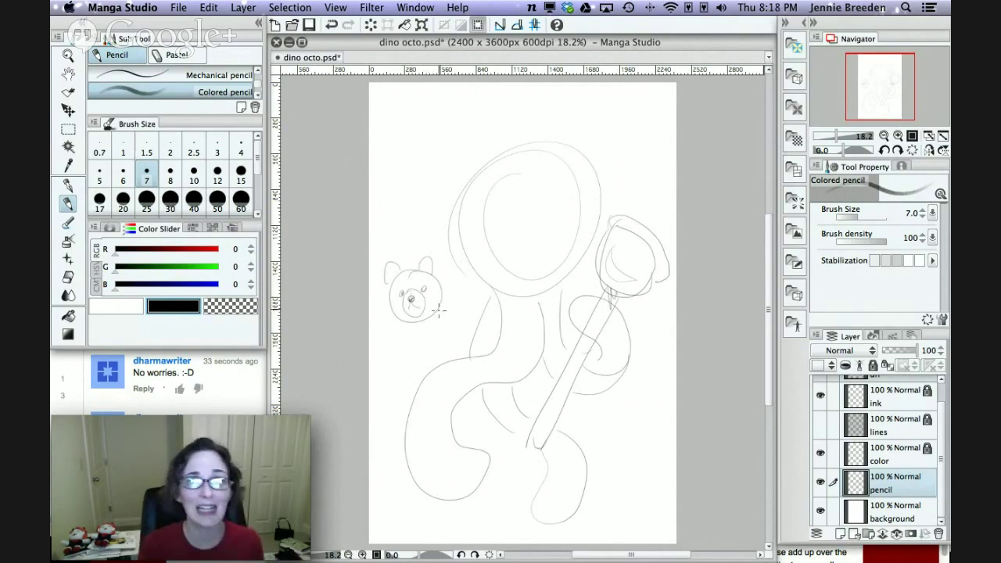
mouse_move(443, 306)
left_mouse_down()
mouse_move(456, 297)
mouse_move(446, 322)
mouse_move(404, 339)
mouse_move(422, 344)
mouse_move(407, 362)
left_mouse_up()
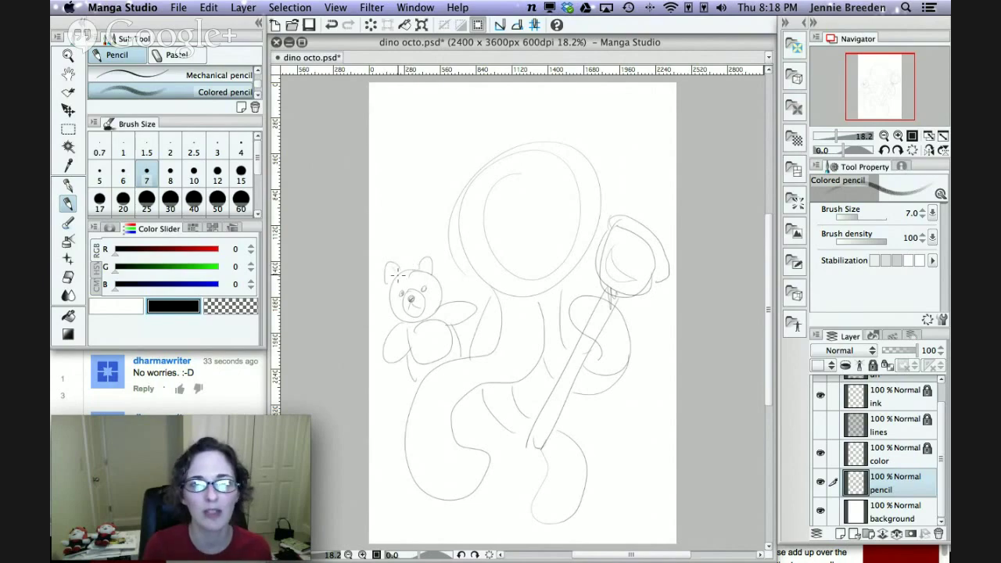
left_click_drag(406, 275, 437, 264)
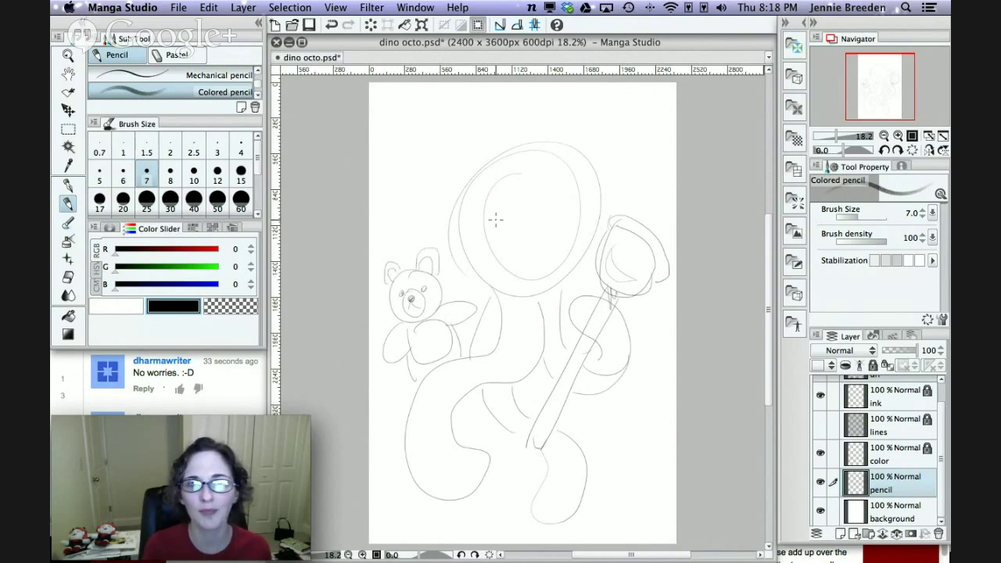
Draw two large oval eyes with small pupils and a dinosaur hood around the head, edged with jagged teeth above the face.
mouse_move(501, 199)
left_mouse_down()
mouse_move(532, 224)
mouse_move(553, 192)
left_mouse_up()
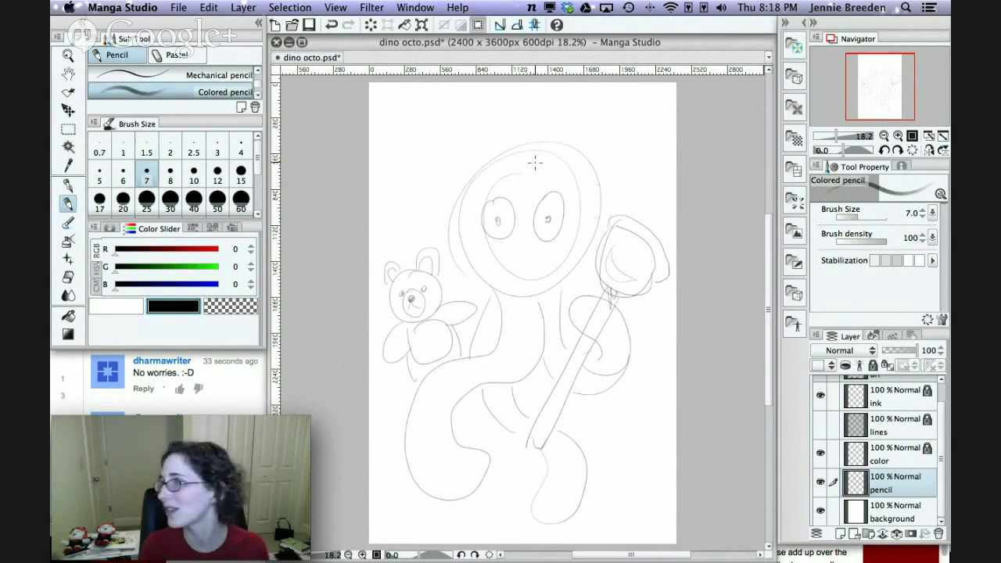
mouse_move(476, 184)
left_mouse_down()
mouse_move(505, 152)
mouse_move(549, 190)
mouse_move(581, 174)
mouse_move(581, 205)
left_mouse_up()
mouse_move(480, 163)
left_mouse_down()
mouse_move(581, 186)
mouse_move(578, 172)
mouse_move(594, 216)
left_mouse_up()
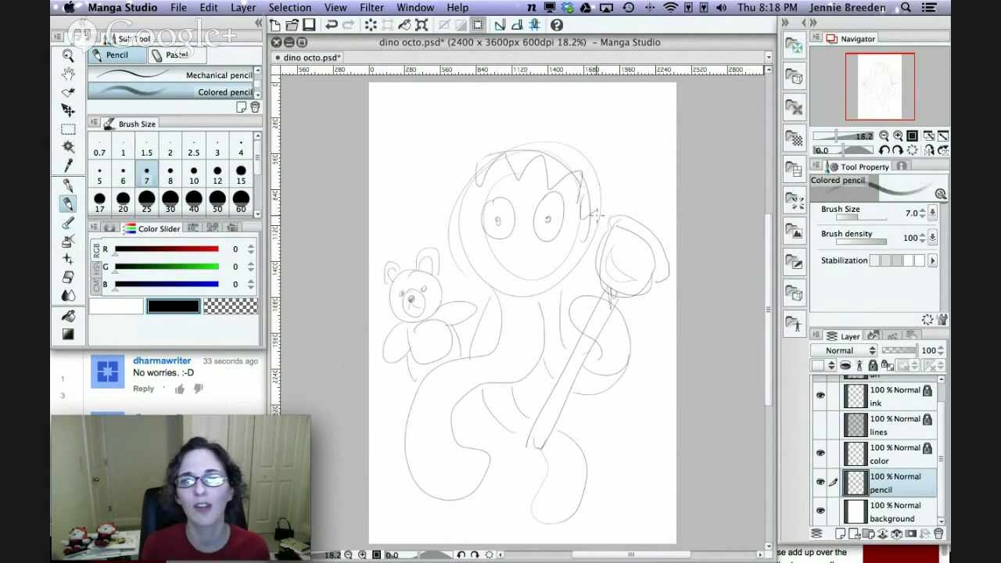
mouse_move(477, 150)
left_mouse_down()
mouse_move(519, 125)
mouse_move(610, 243)
left_mouse_up()
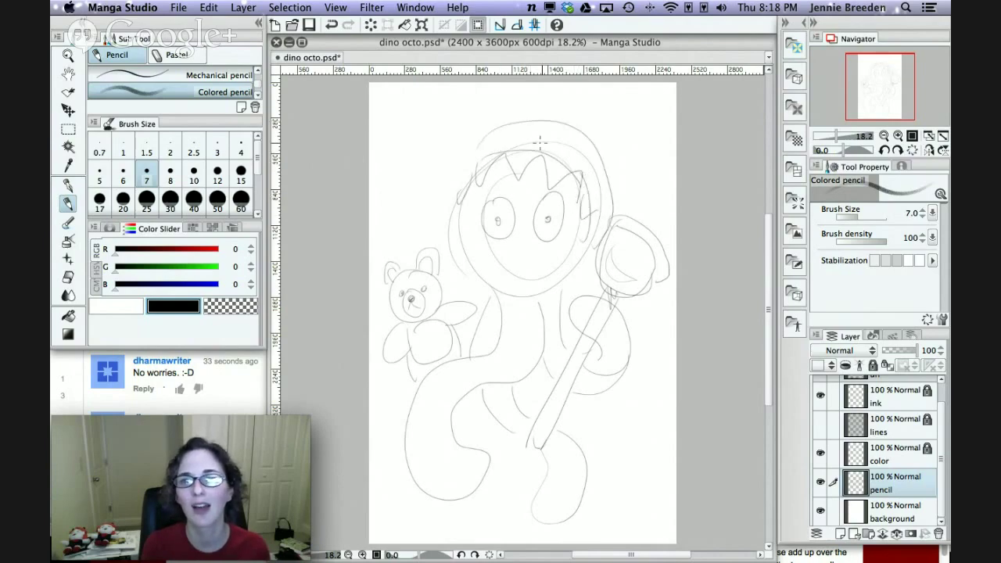
Add two round ears with inner details to the hood, plus a pair of shaded spots and two pointed spikes on top.
mouse_move(590, 140)
left_mouse_down()
mouse_move(633, 135)
mouse_move(614, 191)
left_mouse_up()
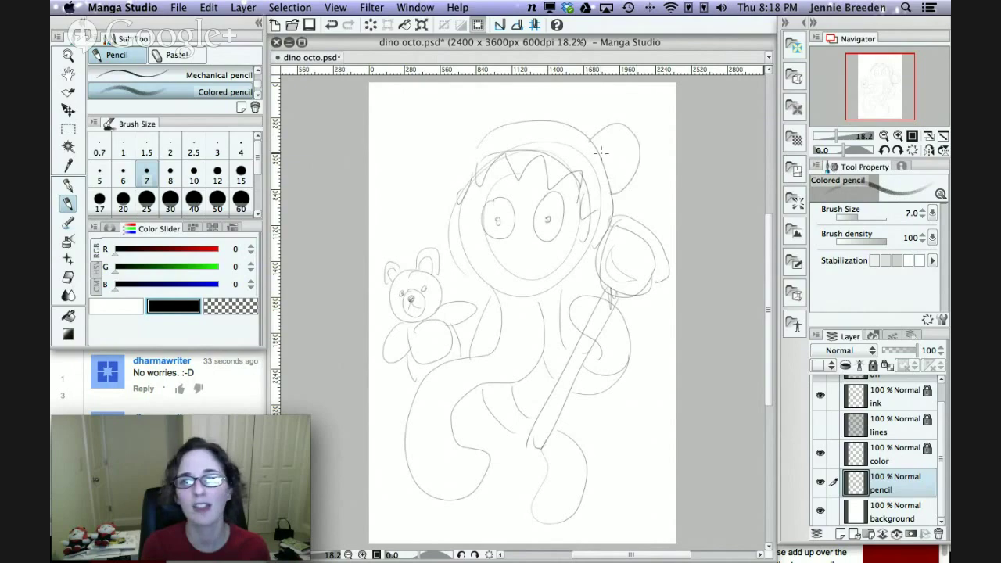
mouse_move(592, 139)
left_mouse_down()
mouse_move(610, 192)
mouse_move(608, 159)
left_mouse_up()
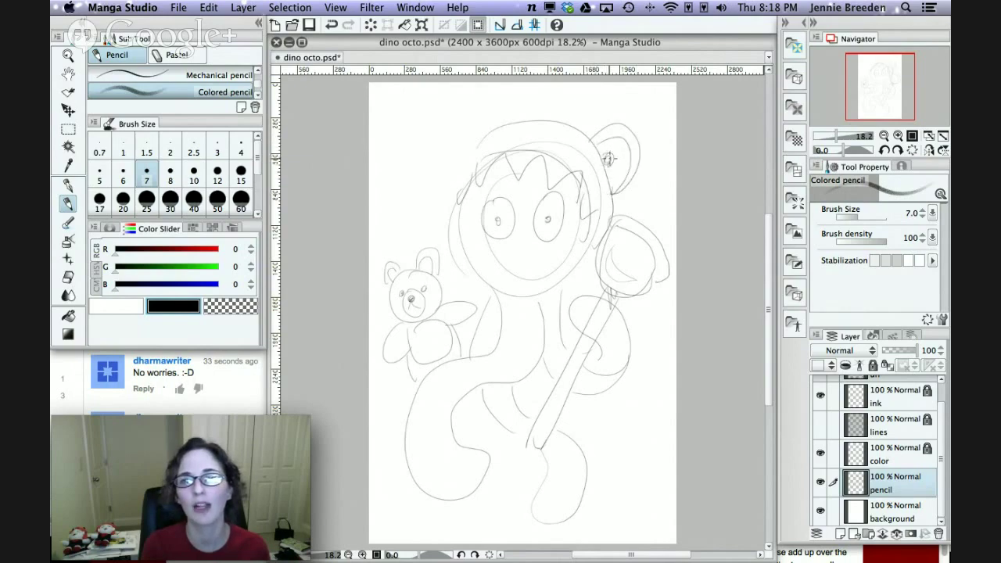
mouse_move(496, 117)
left_mouse_down()
mouse_move(483, 108)
mouse_move(474, 150)
mouse_move(495, 127)
mouse_move(470, 162)
left_mouse_up()
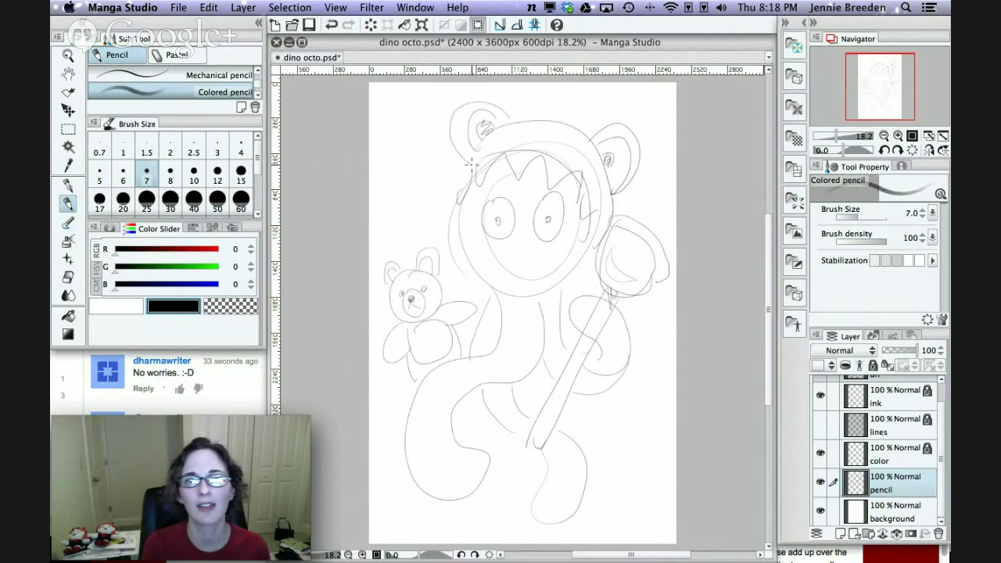
mouse_move(527, 141)
left_mouse_down()
mouse_move(573, 147)
mouse_move(553, 146)
mouse_move(550, 108)
mouse_move(562, 101)
mouse_move(579, 127)
left_mouse_up()
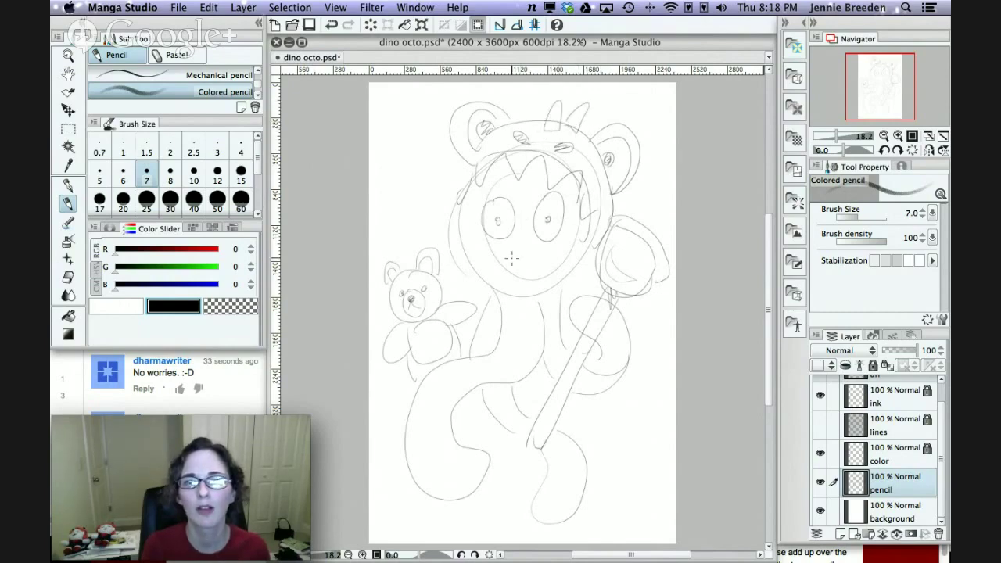
Draw a small curved smile below the eyes and reinforce the outline along both sides of the face.
left_click_drag(510, 255, 543, 256)
mouse_move(475, 190)
left_mouse_down()
mouse_move(462, 238)
mouse_move(505, 294)
left_mouse_up()
left_click_drag(588, 229, 566, 280)
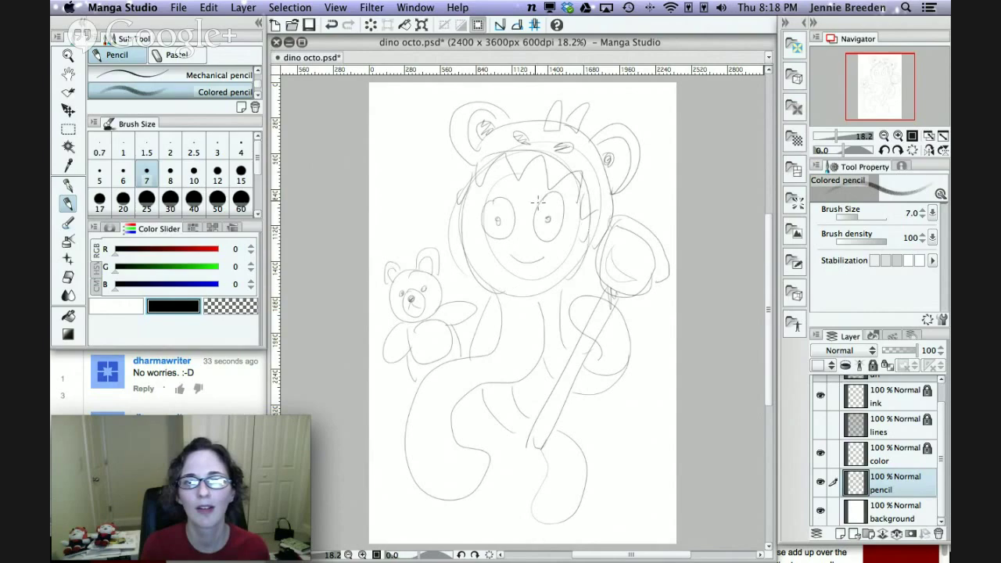
Sketch spiky hair on the forehead and both sides of the face, and erase the plunger handle lines crossing the tentacle tip.
left_click_drag(462, 195, 430, 248)
mouse_move(452, 266)
left_mouse_down()
mouse_move(477, 231)
mouse_move(491, 168)
mouse_move(557, 203)
left_mouse_up()
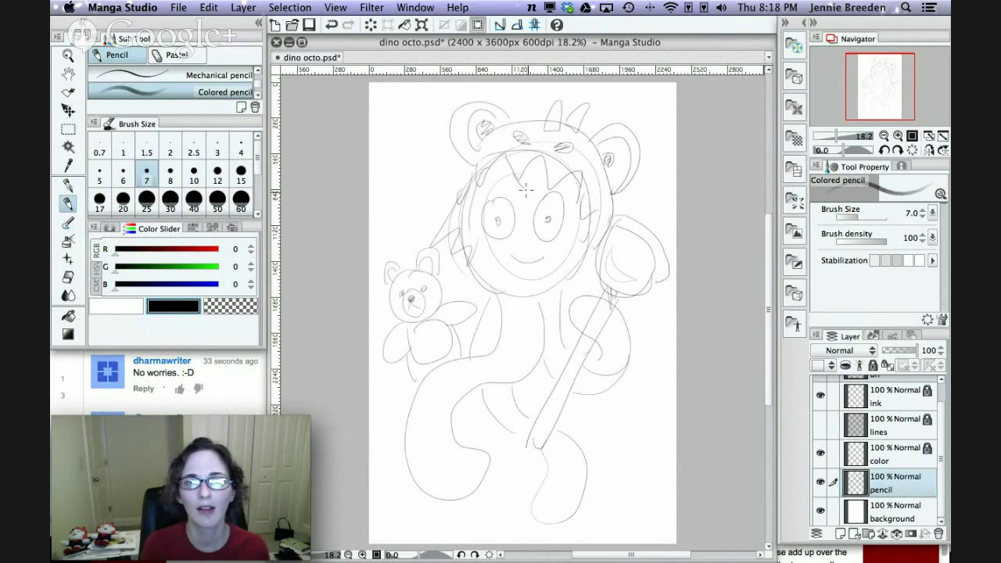
left_click_drag(525, 174, 554, 184)
left_click_drag(579, 217, 587, 264)
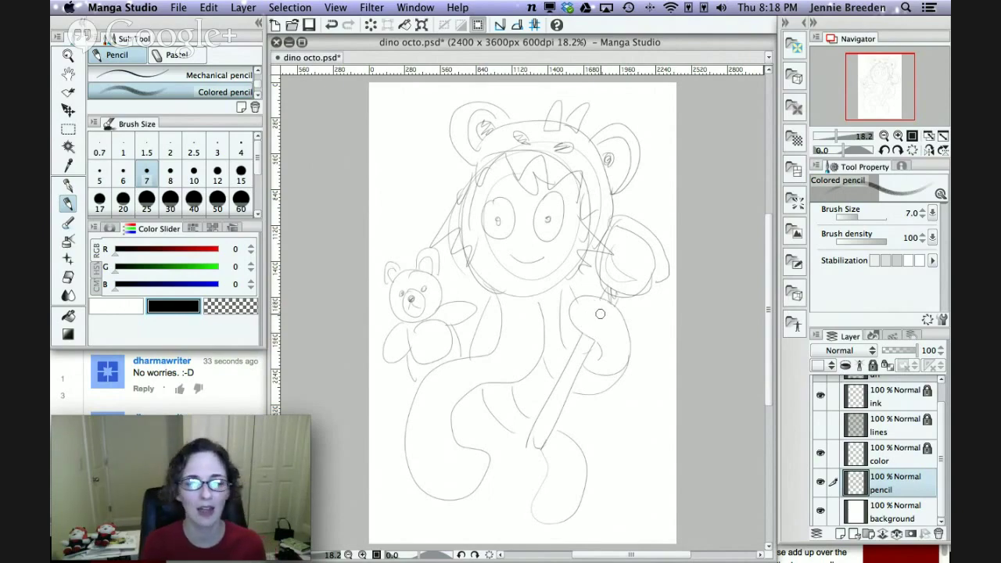
Switch to the livestream comments page in Safari, widen its window and reload the page.
left_click(245, 398)
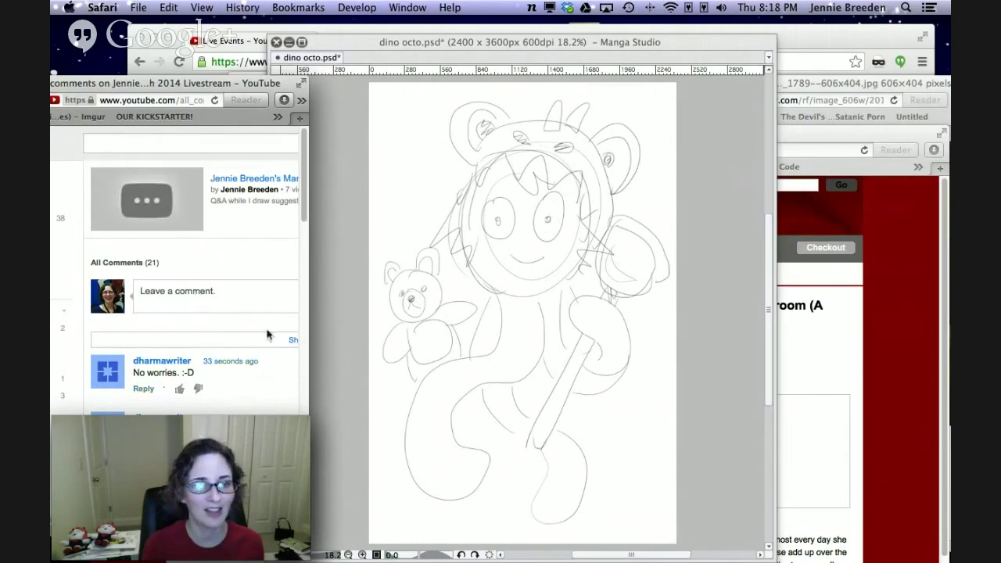
scroll(258, 336, "up", 1)
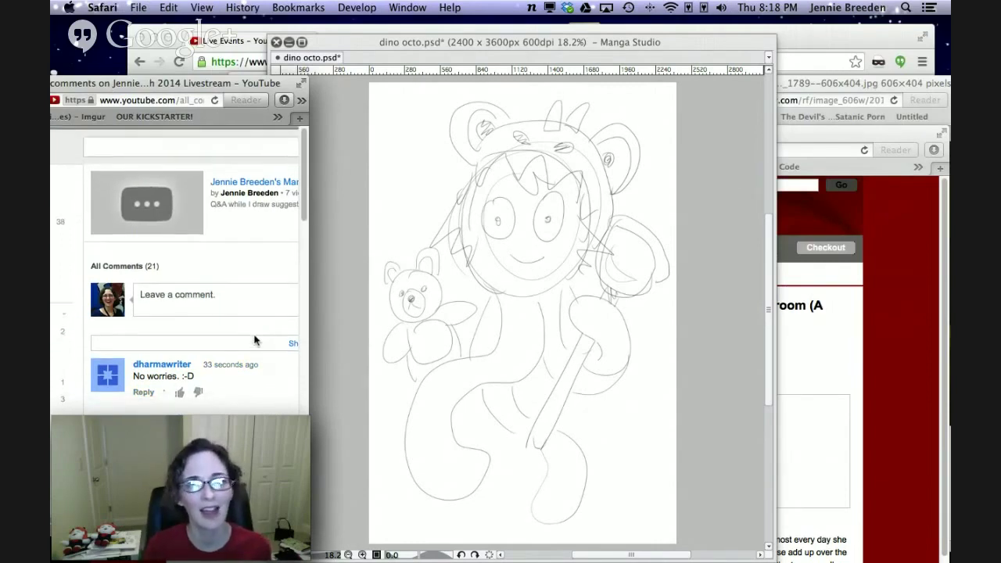
scroll(254, 340, "down", 1)
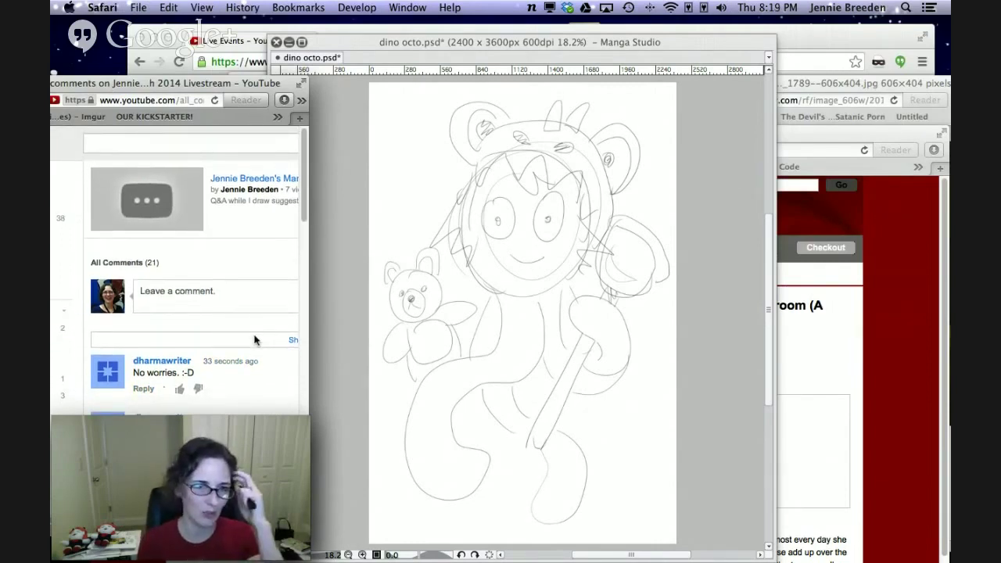
left_click_drag(314, 350, 363, 352)
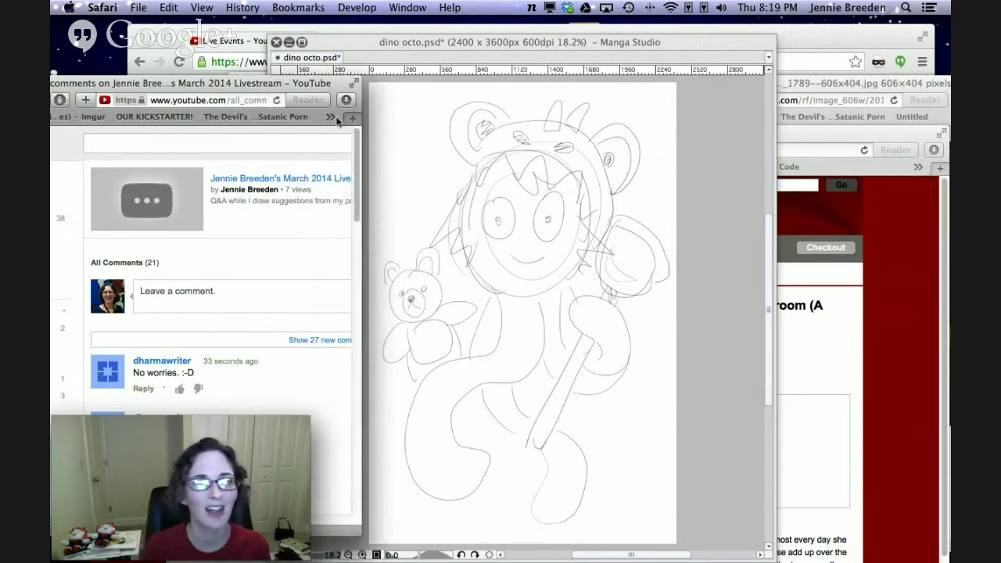
left_click(276, 99)
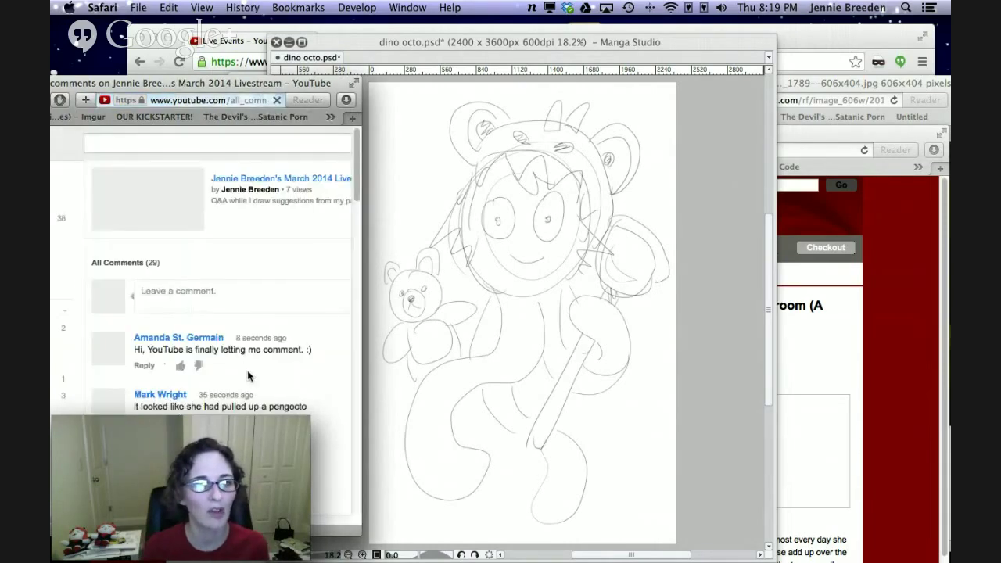
Read through the viewer comments down to the older ones, and return to the start of the comment list.
scroll(247, 376, "down", 1)
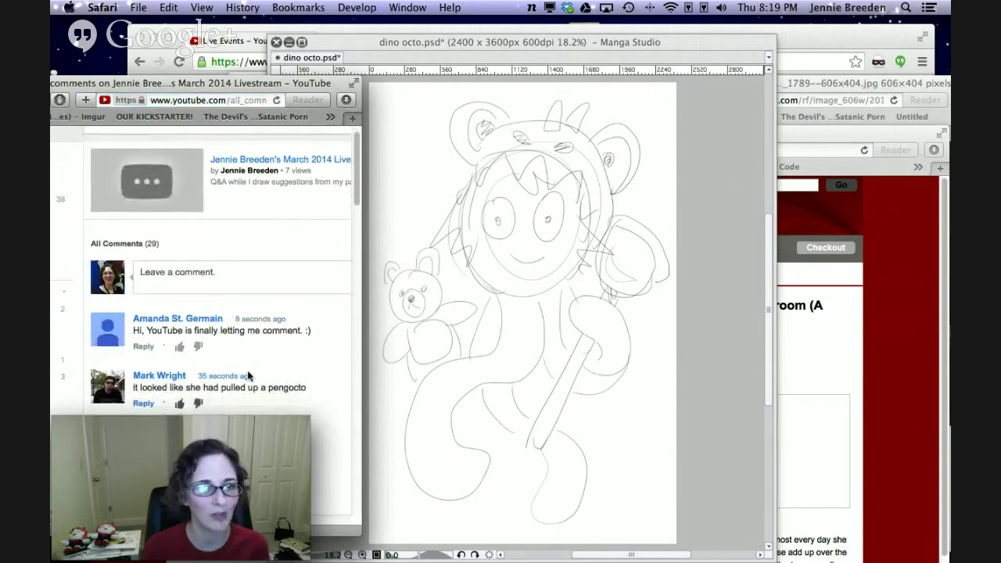
scroll(247, 376, "down", 1)
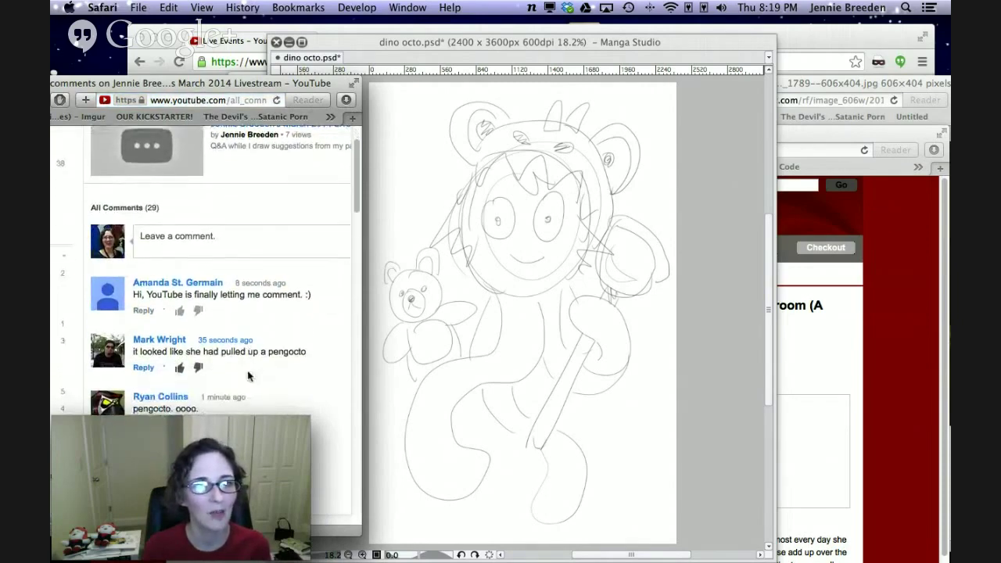
scroll(248, 376, "down", 2)
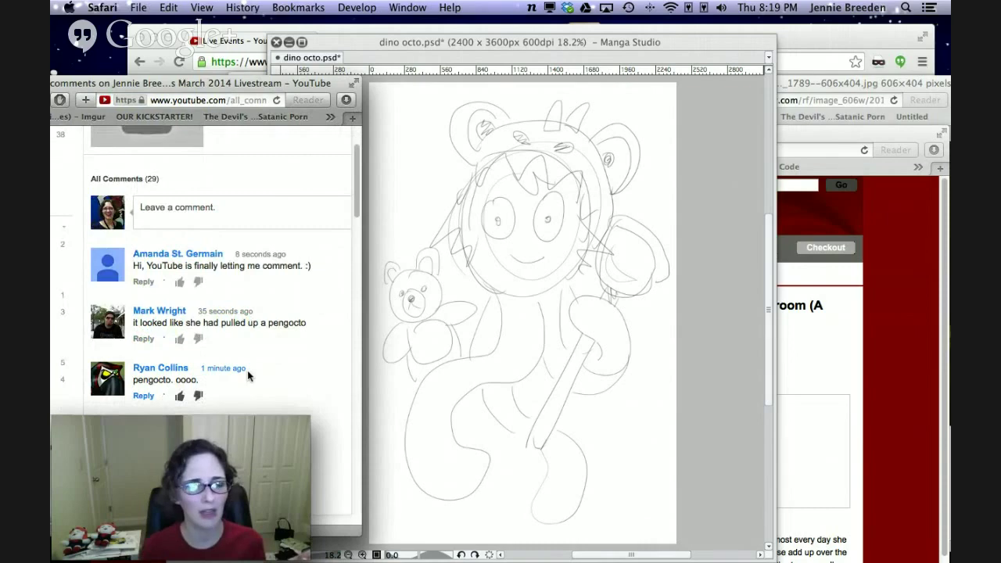
scroll(248, 372, "down", 1)
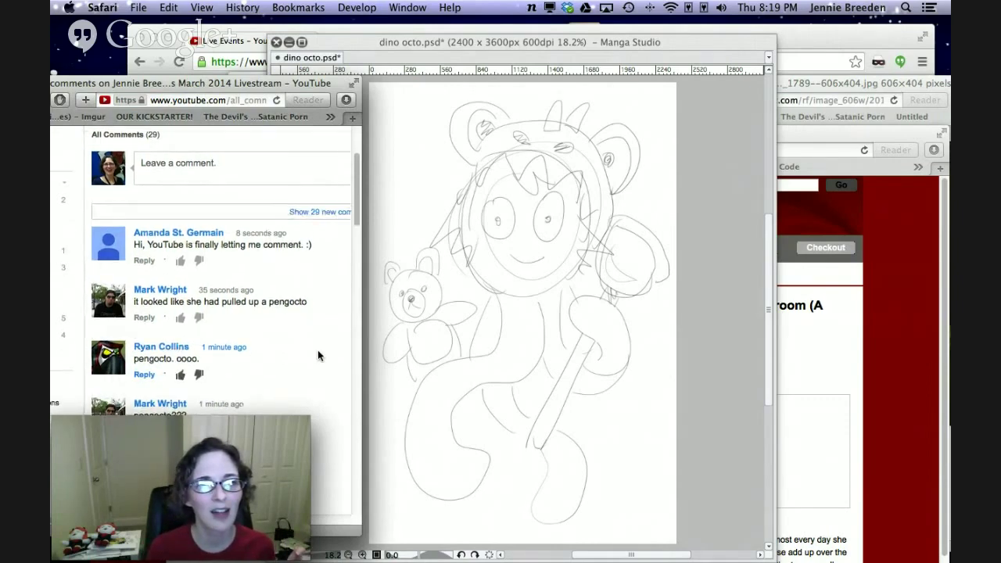
scroll(317, 355, "down", 2)
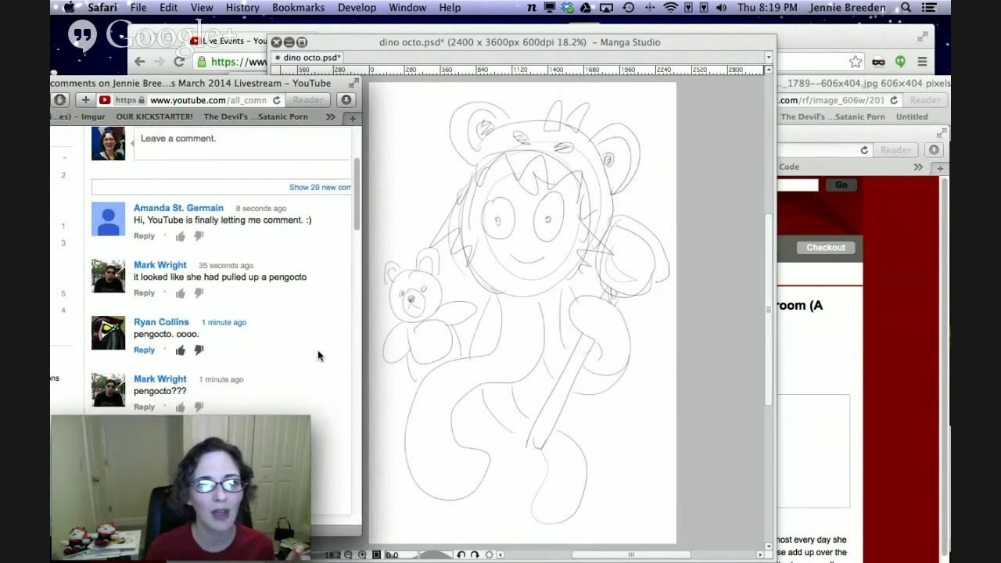
scroll(317, 356, "down", 3)
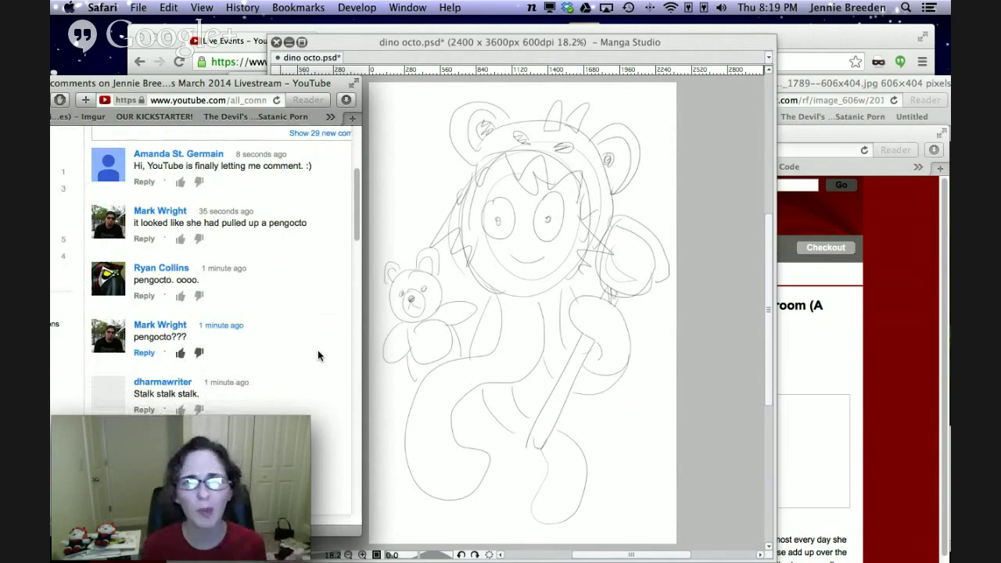
scroll(318, 356, "down", 6)
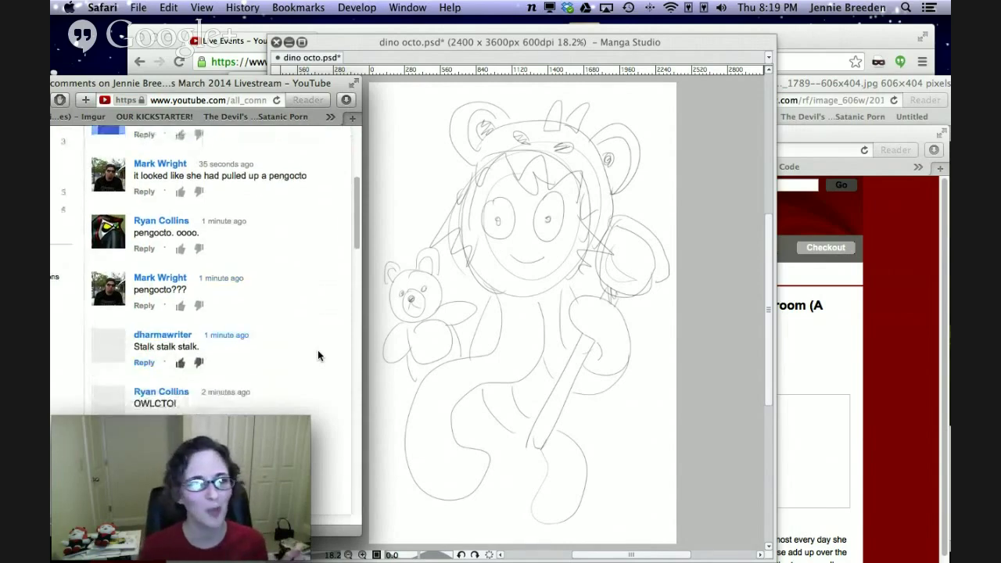
scroll(317, 356, "down", 1)
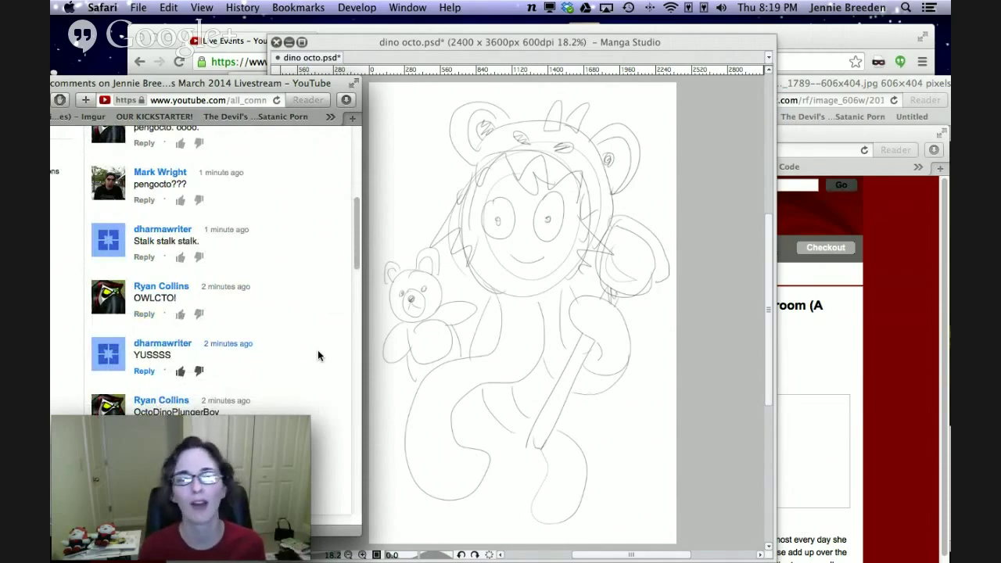
scroll(317, 356, "down", 4)
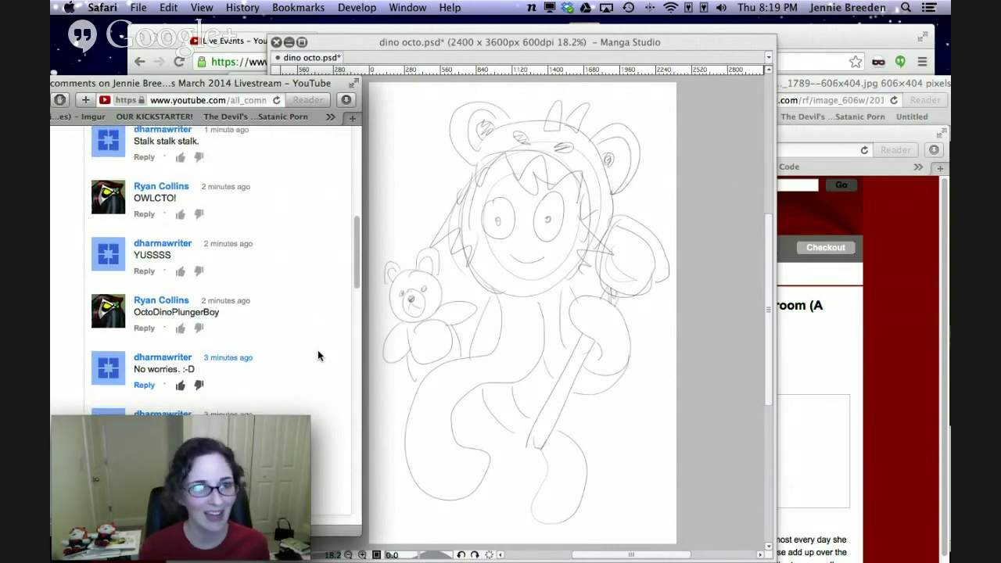
scroll(317, 356, "up", 1)
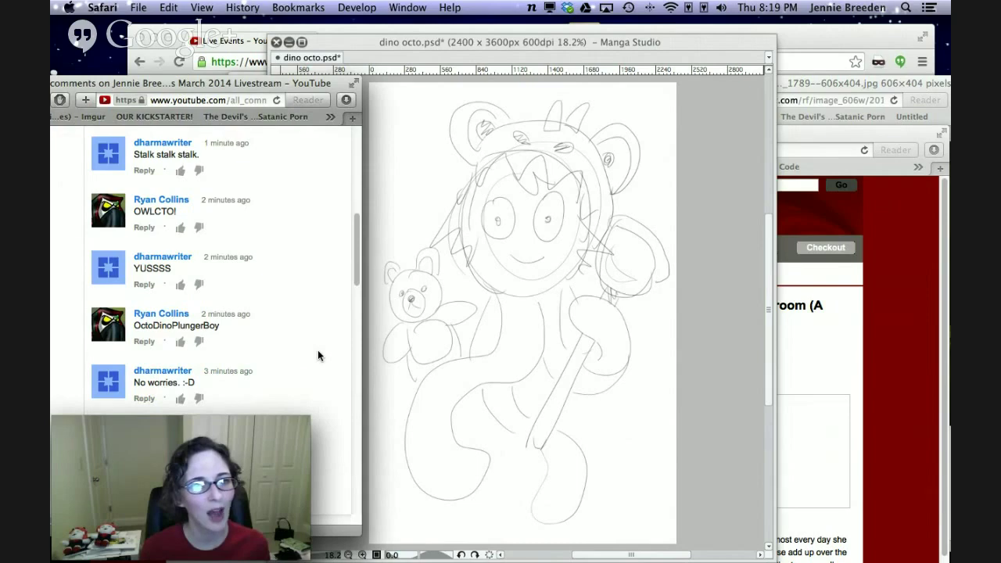
scroll(317, 355, "down", 1)
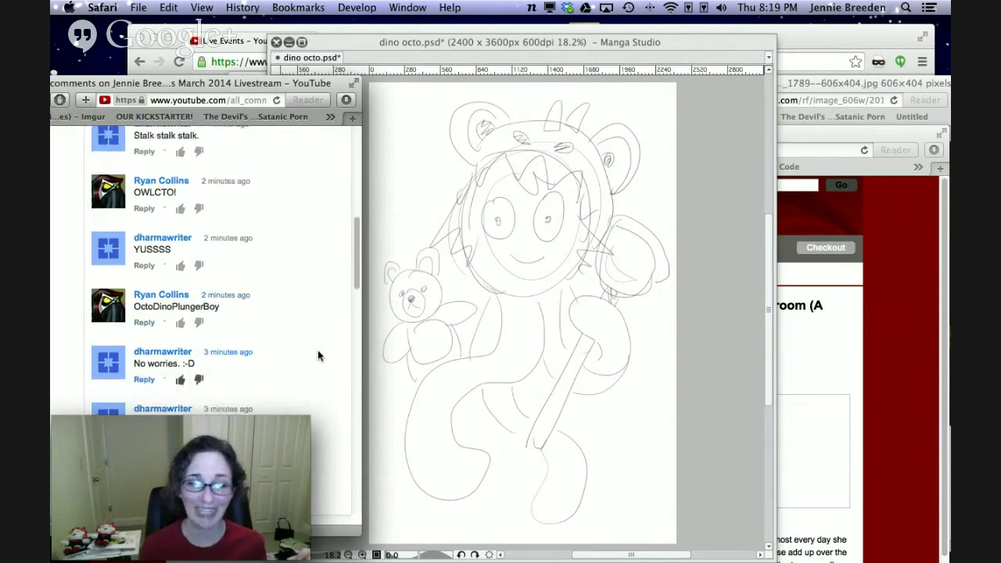
scroll(318, 356, "down", 5)
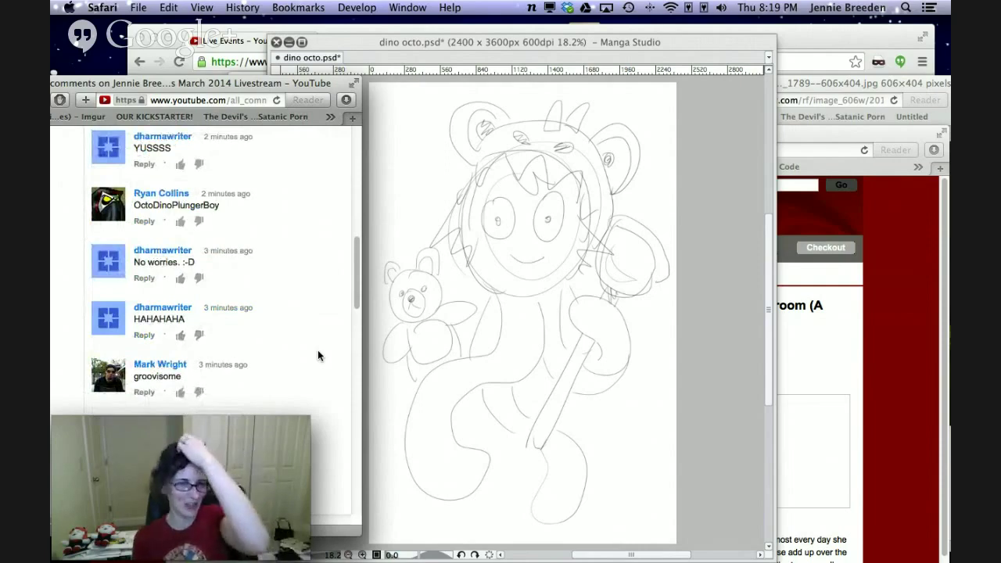
scroll(318, 355, "up", 15)
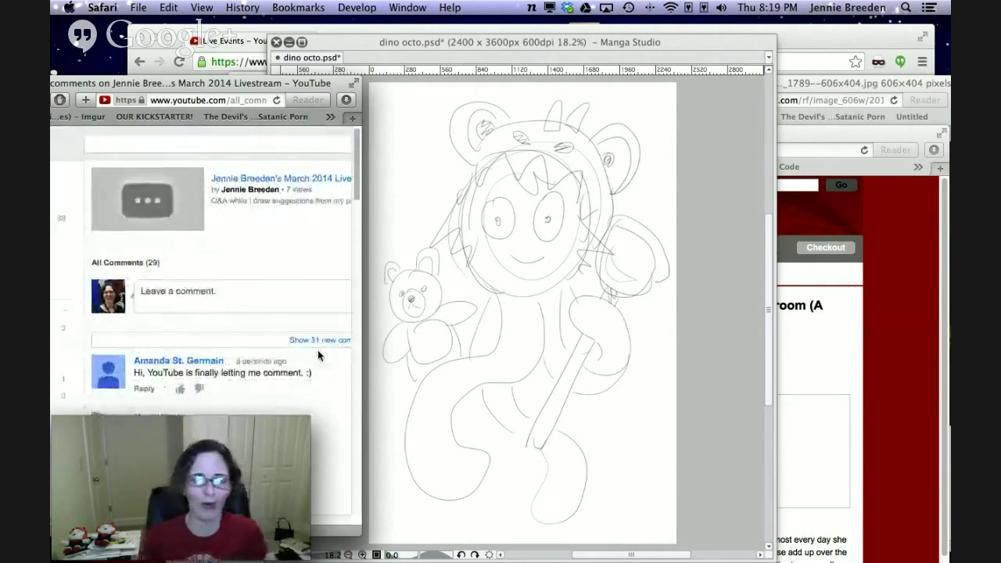
Switch back to Manga Studio and save the dino octo.psd drawing.
left_click(446, 43)
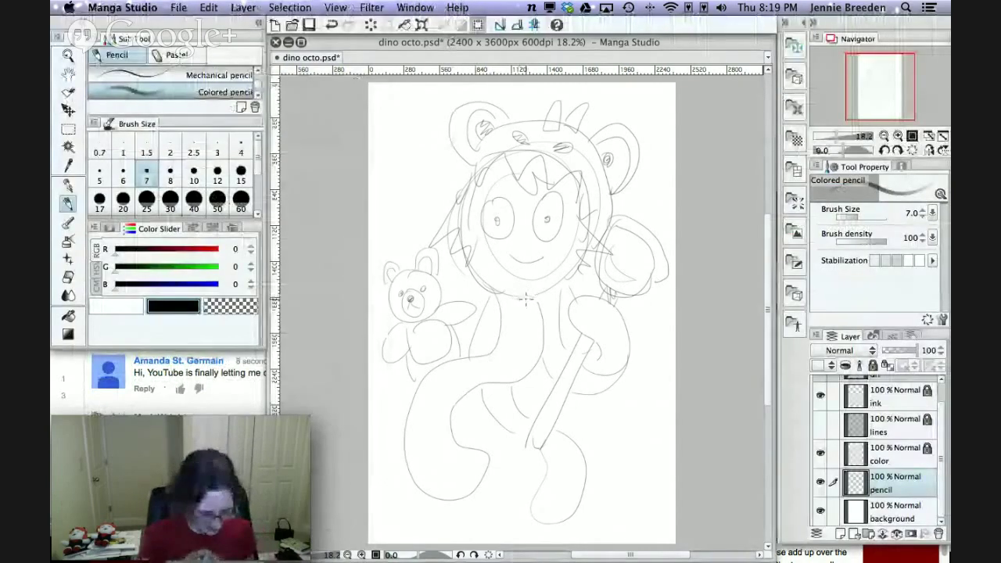
key("super+s")
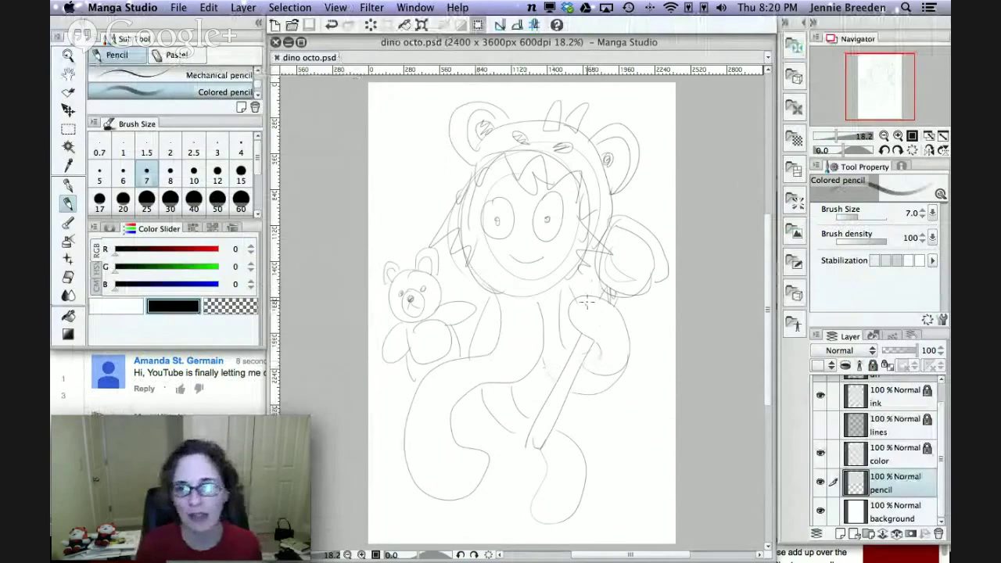
Sketch the remaining tentacles in pencil: below the plunger, around the teddy bear, curling beside the hood and at both lower sides, plus the curled tail.
left_click_drag(574, 277, 582, 291)
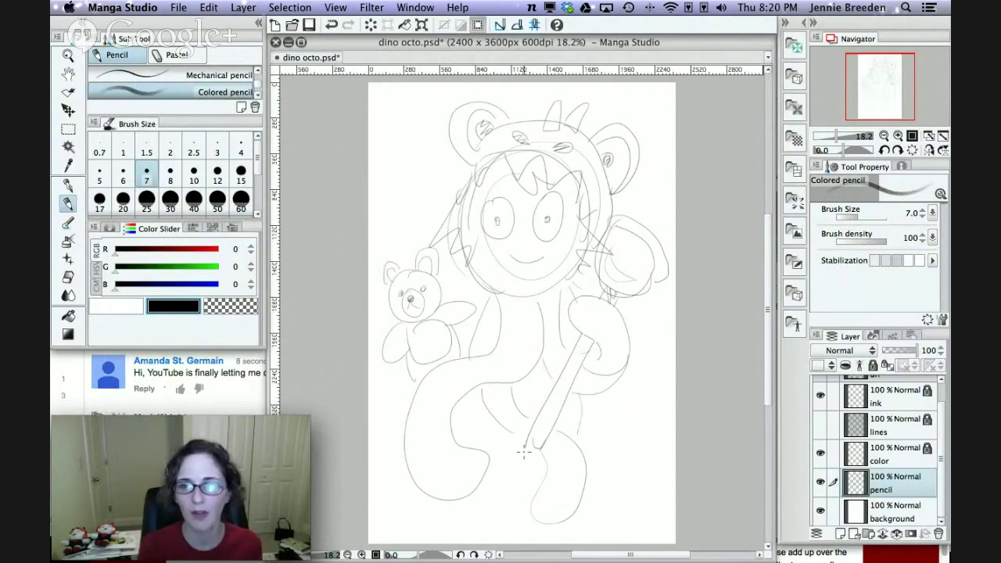
left_click_drag(524, 452, 497, 517)
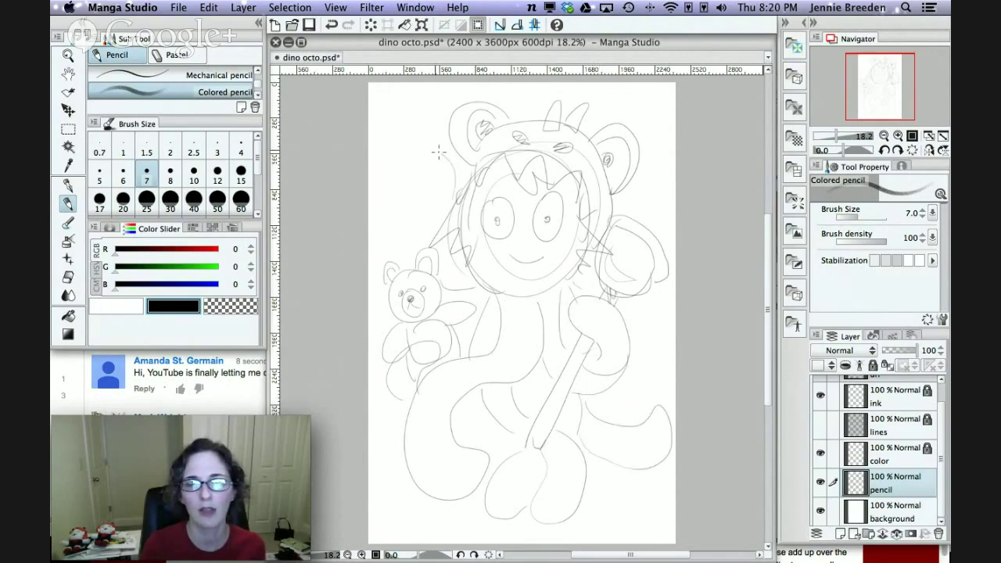
mouse_move(439, 152)
left_mouse_down()
mouse_move(378, 168)
mouse_move(426, 227)
left_mouse_up()
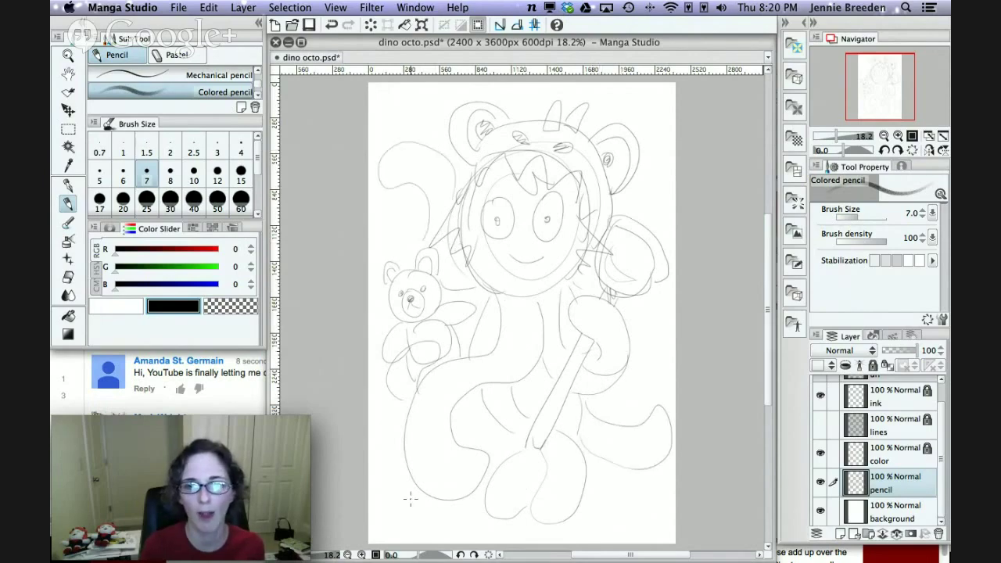
left_click_drag(409, 499, 477, 487)
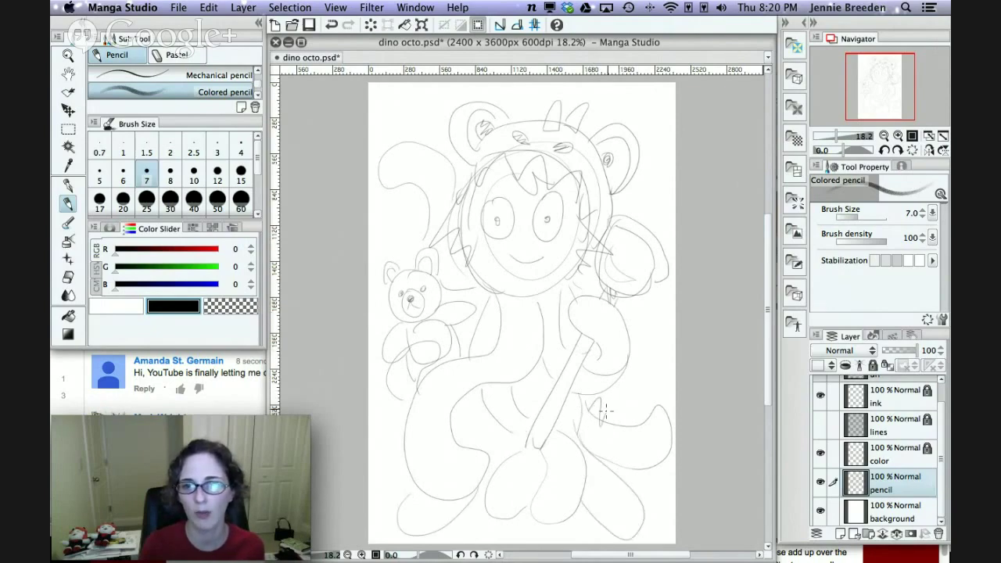
Sketch triangular spikes along the curled tail and a jagged, hatched collar under the face.
left_click_drag(662, 423, 575, 405)
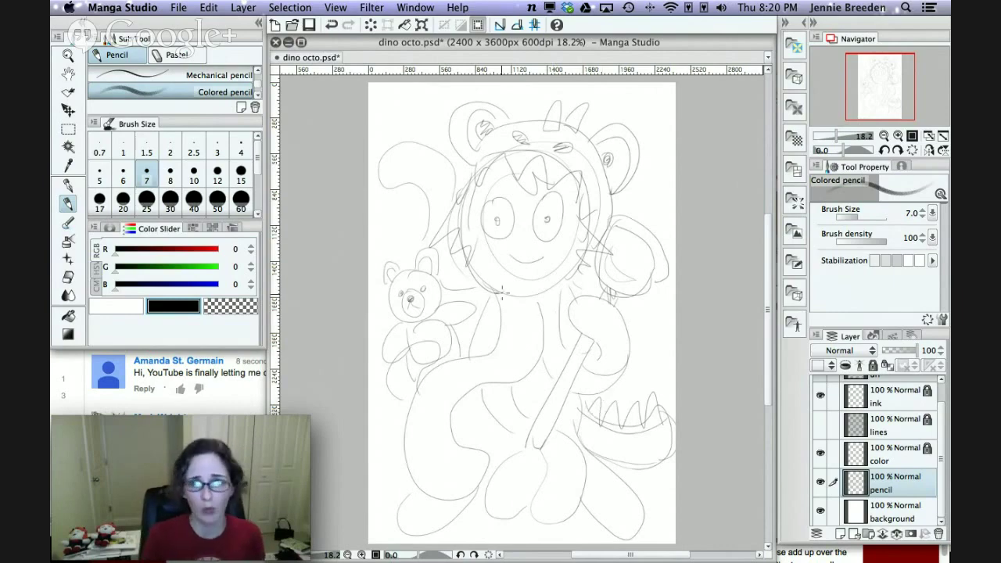
left_click_drag(454, 310, 478, 305)
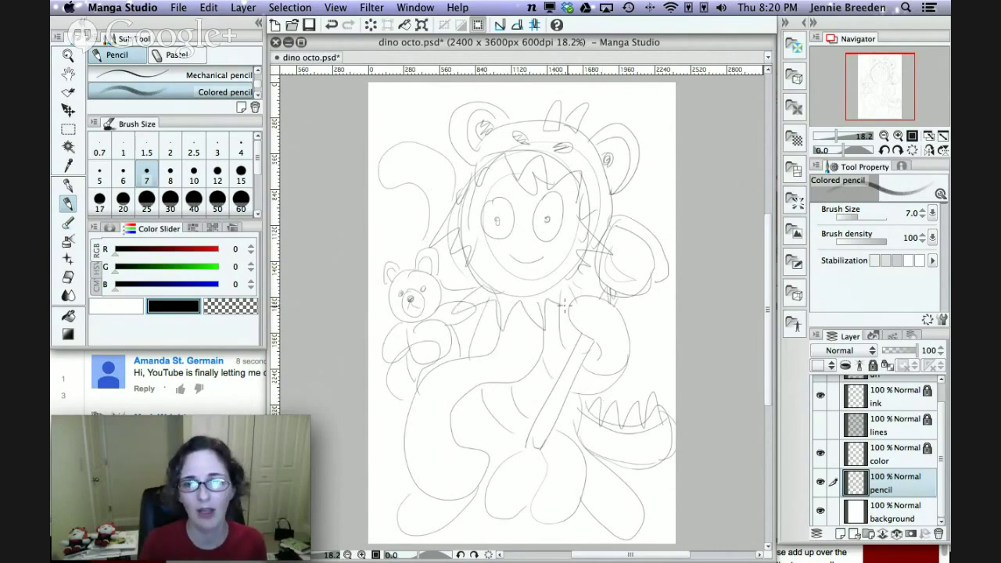
mouse_move(571, 285)
left_mouse_down()
mouse_move(474, 293)
mouse_move(514, 296)
mouse_move(504, 323)
mouse_move(526, 308)
mouse_move(532, 326)
mouse_move(579, 301)
left_mouse_up()
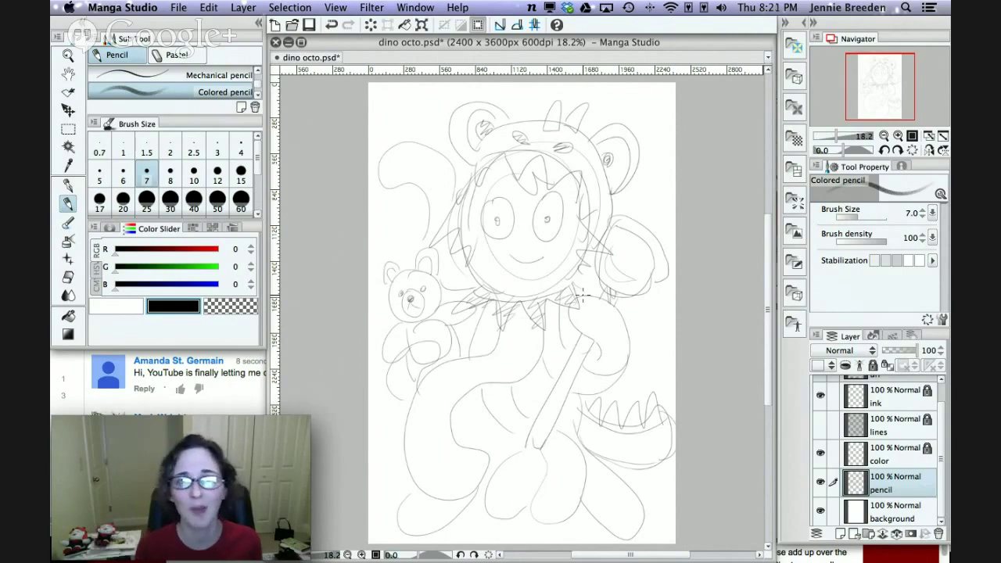
Switch to the livestream comments page in Safari, reload it, and widen the window to read the newest comment in full before narrowing it again.
left_click(79, 403)
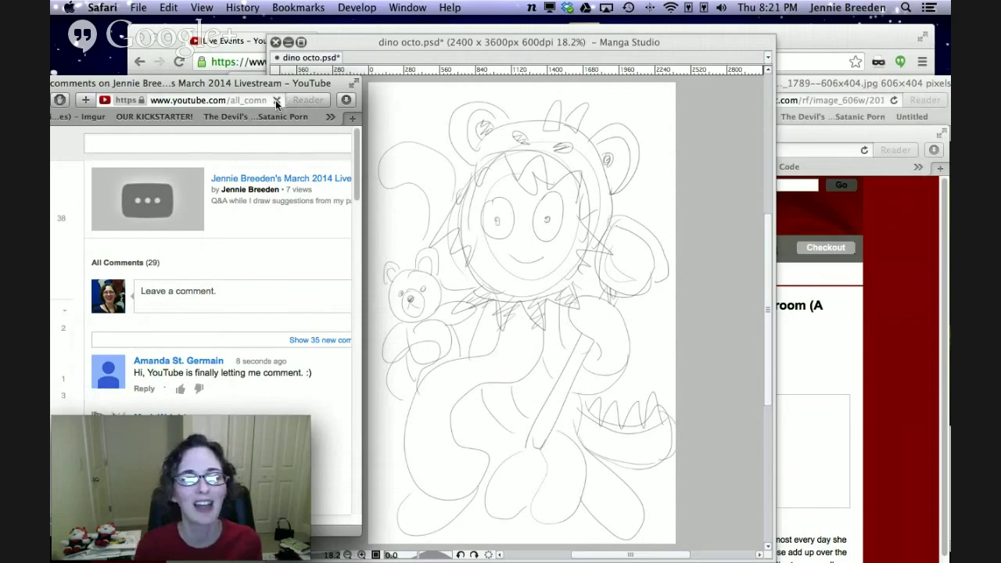
left_click(276, 100)
scroll(287, 271, "down", 3)
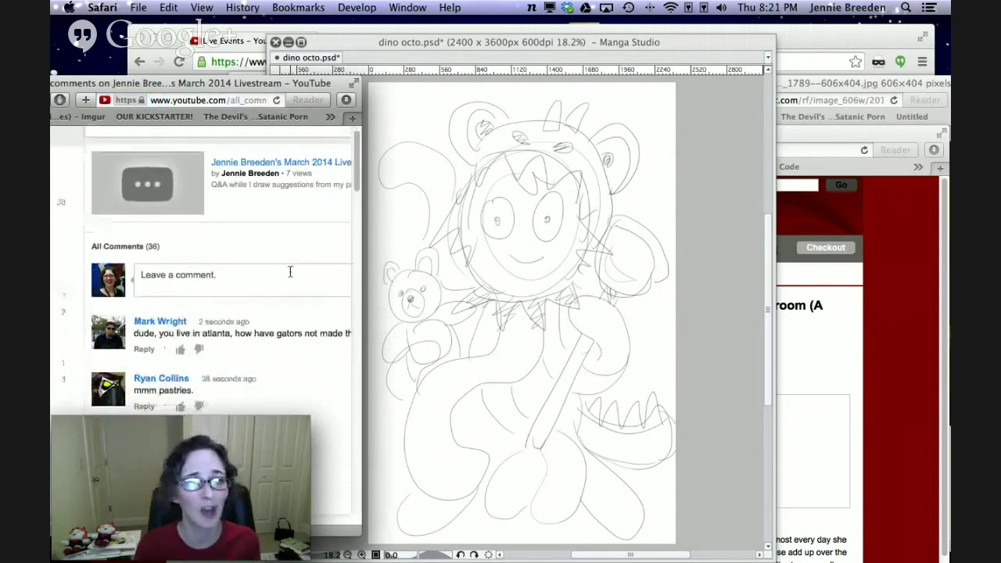
scroll(290, 276, "down", 1)
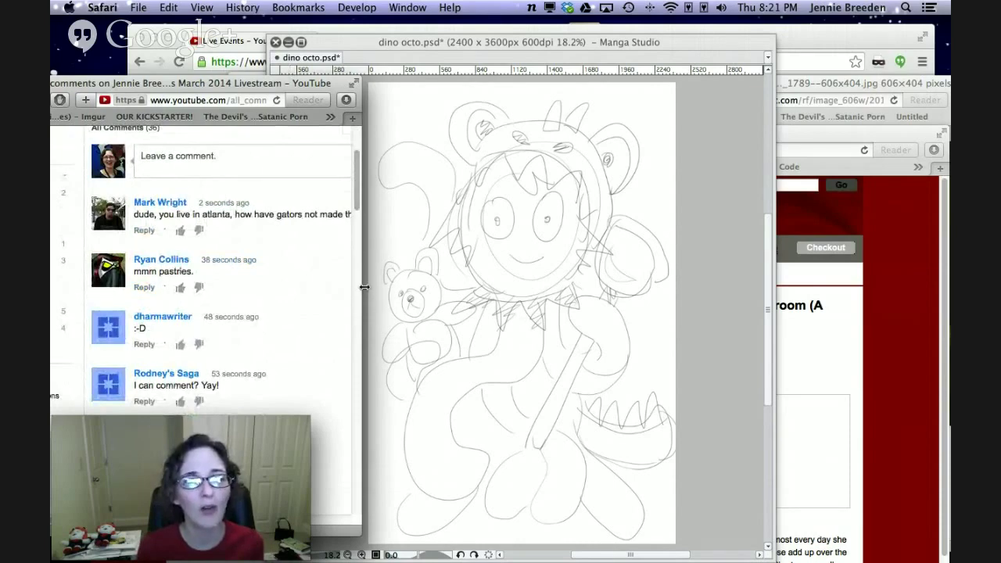
left_click_drag(364, 288, 642, 303)
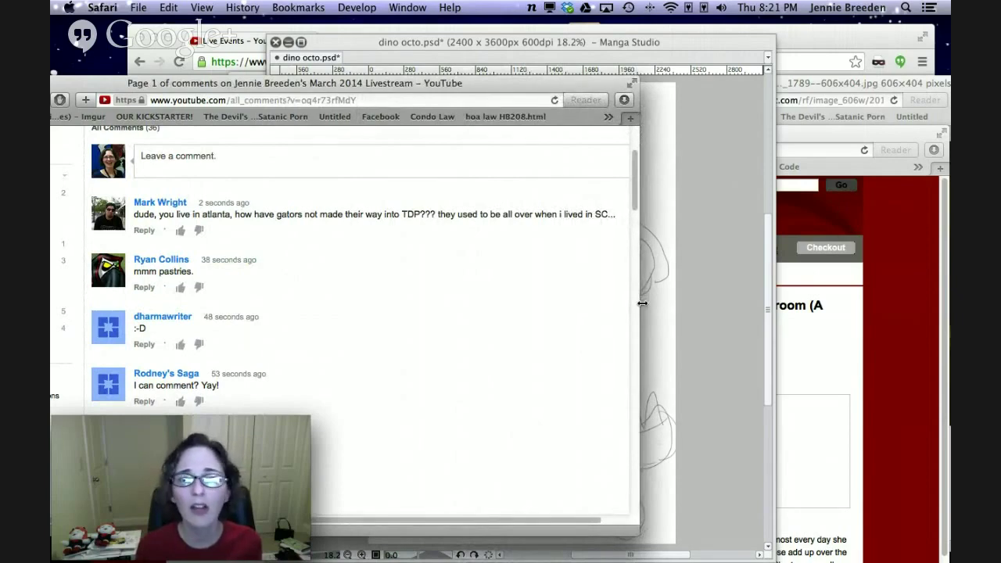
left_click_drag(642, 303, 285, 310)
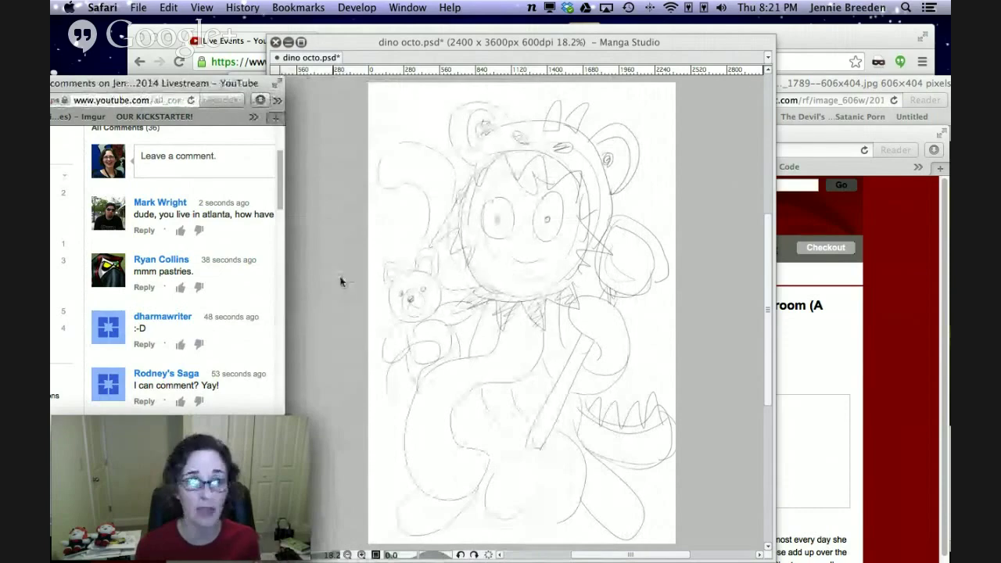
Read down through the recent viewer comments and return to the start of the list.
scroll(243, 332, "down", 1)
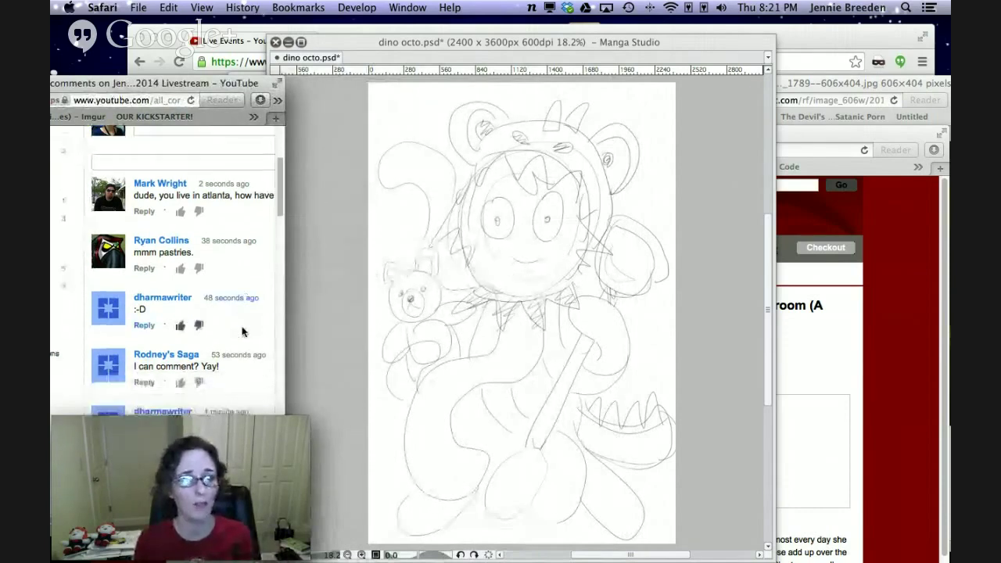
scroll(242, 331, "down", 2)
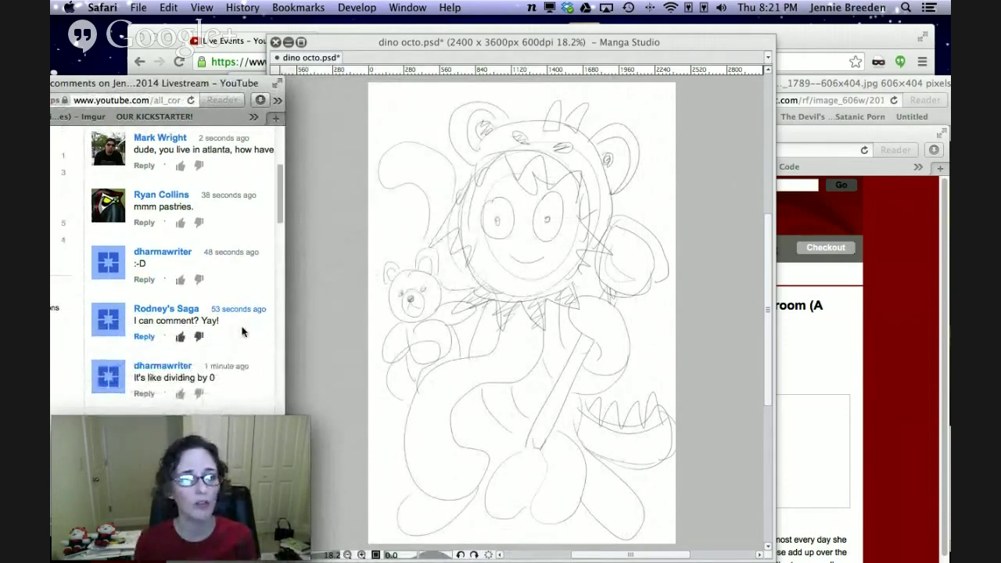
scroll(242, 332, "down", 1)
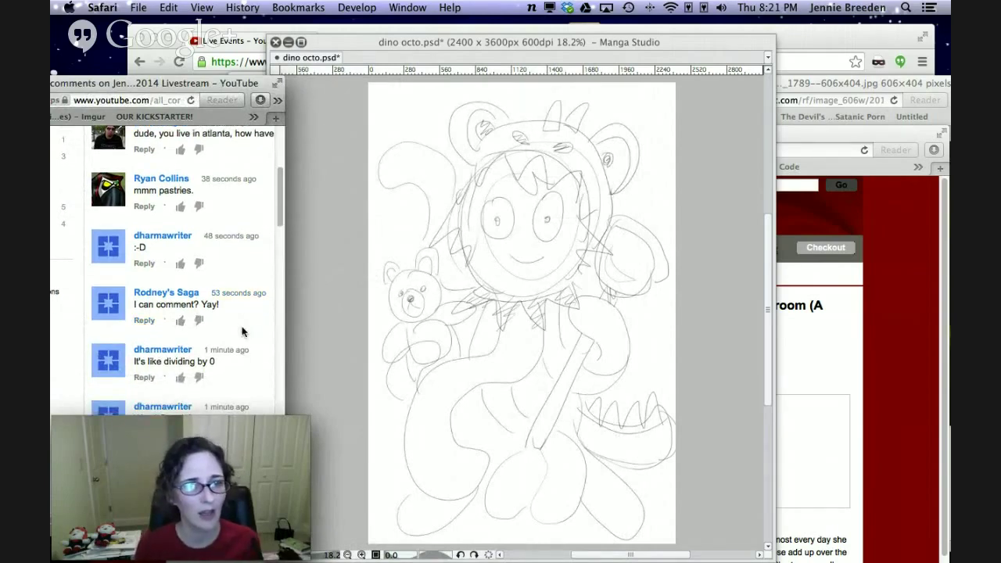
scroll(242, 331, "down", 5)
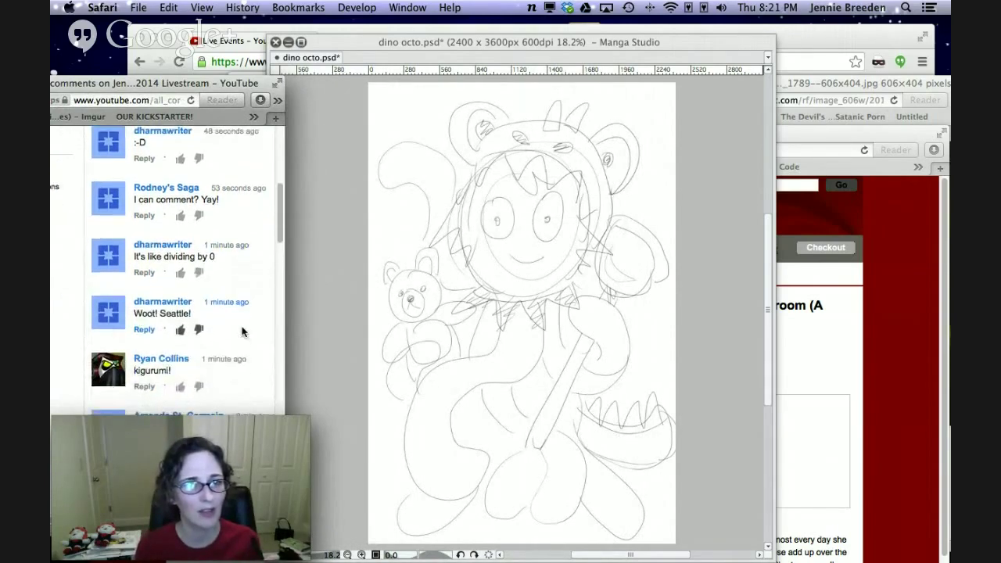
scroll(242, 332, "down", 5)
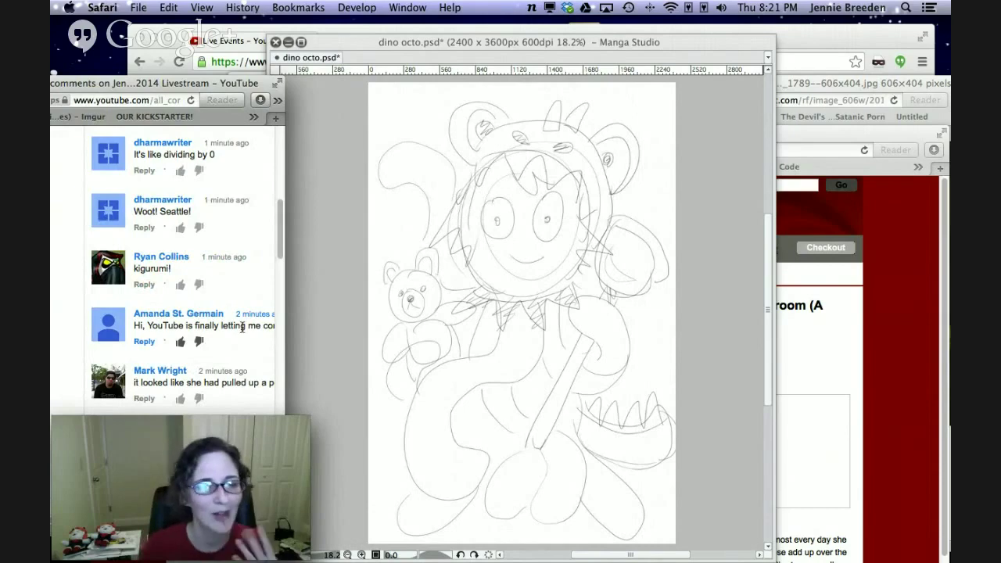
scroll(242, 329, "down", 2)
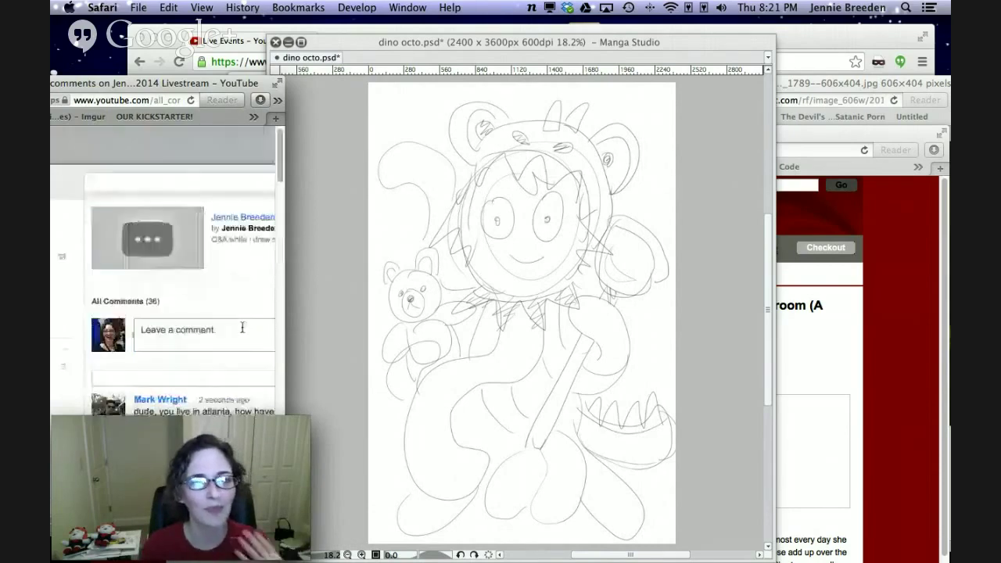
scroll(242, 328, "down", 2)
Switch back to Manga Studio and ink the edge of the hood opening and both nostrils on the ink layer with the G-pen.
left_click(336, 324)
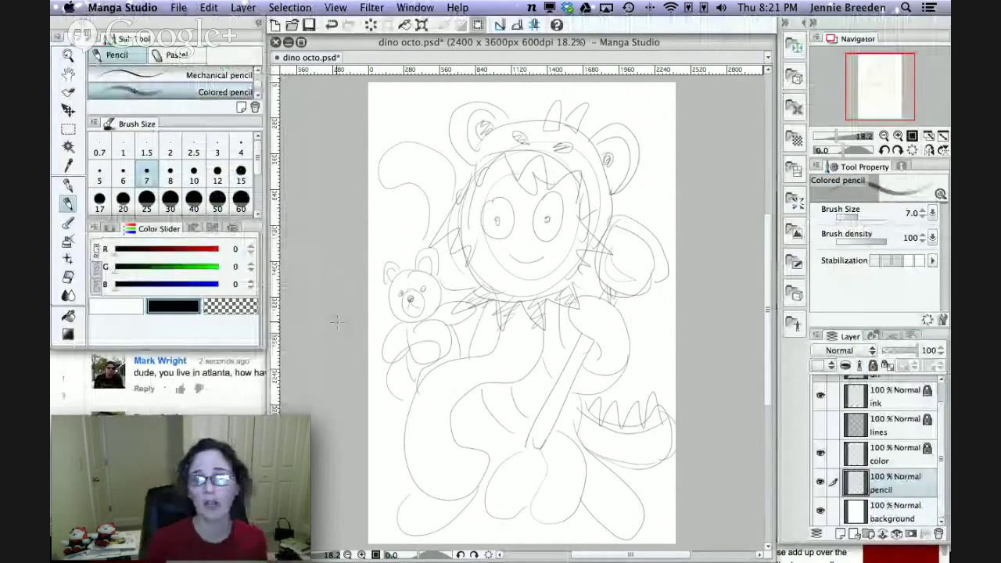
left_click(894, 408)
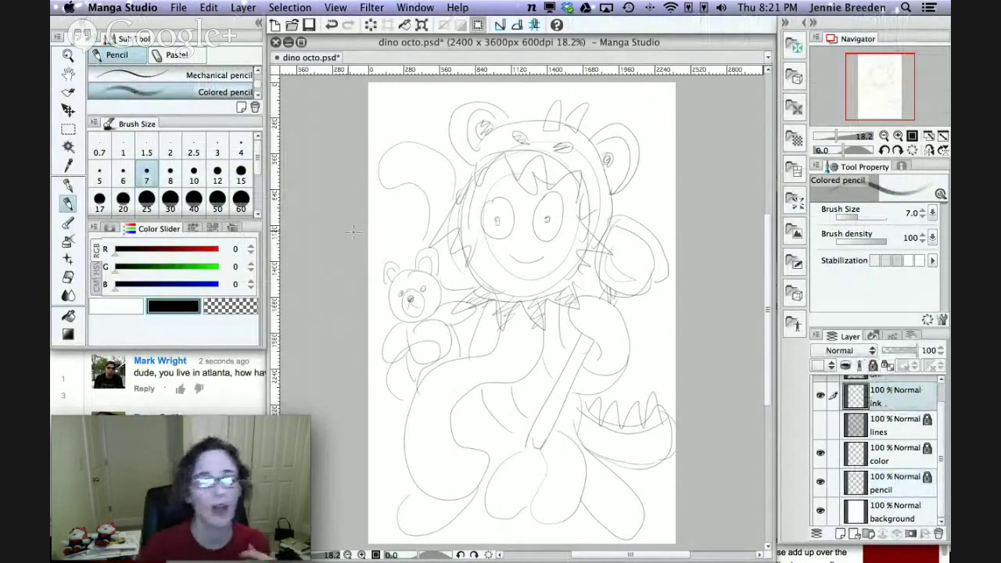
left_click(68, 185)
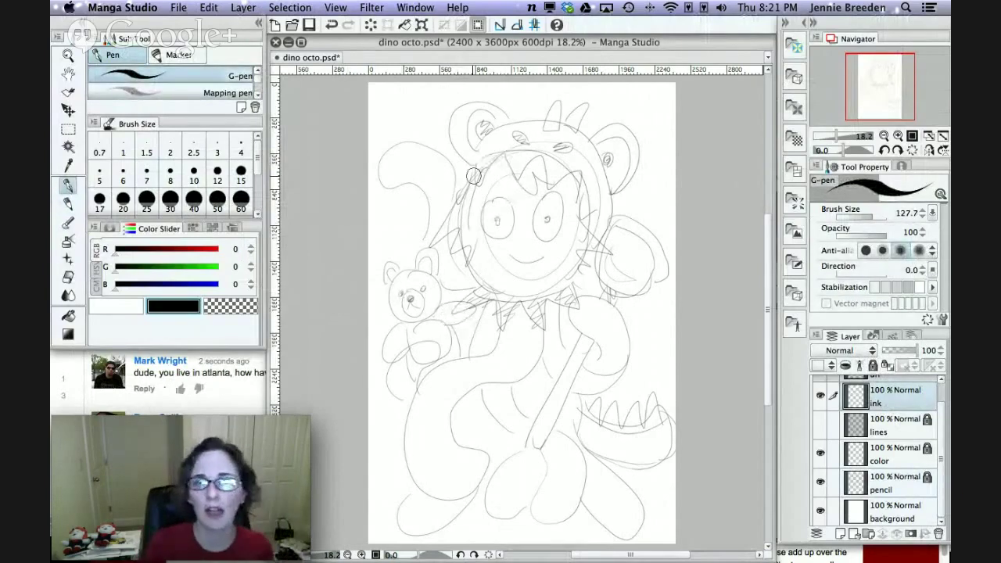
mouse_move(470, 173)
left_mouse_down()
mouse_move(493, 154)
mouse_move(537, 157)
mouse_move(577, 185)
mouse_move(589, 223)
mouse_move(570, 288)
left_mouse_up()
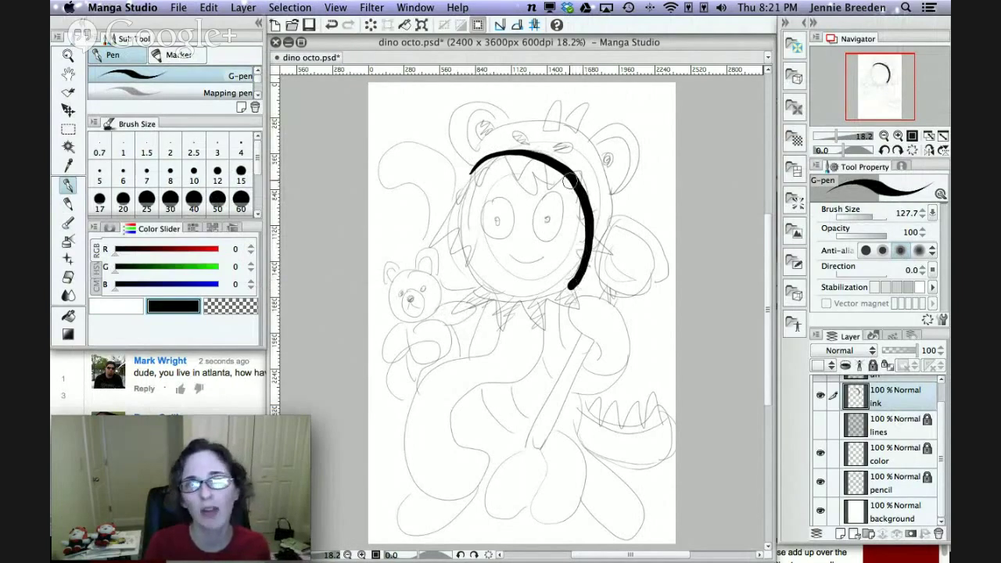
mouse_move(557, 149)
left_mouse_down()
mouse_move(569, 147)
mouse_move(526, 142)
left_mouse_up()
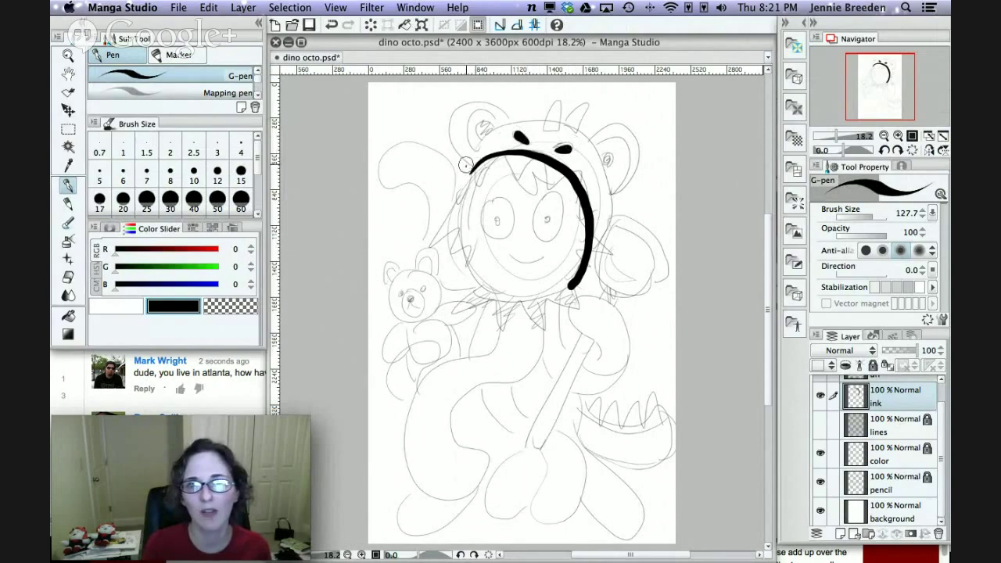
Ink the hood's top and right outline, its two horns, and the bulging right hood eye with its pupil.
mouse_move(465, 164)
left_mouse_down()
mouse_move(487, 129)
mouse_move(511, 119)
mouse_move(545, 128)
mouse_move(563, 101)
mouse_move(559, 131)
mouse_move(581, 128)
mouse_move(606, 178)
mouse_move(608, 241)
left_mouse_up()
mouse_move(568, 117)
left_mouse_down()
mouse_move(583, 106)
mouse_move(588, 132)
mouse_move(613, 126)
mouse_move(636, 186)
mouse_move(610, 208)
left_mouse_up()
mouse_move(591, 143)
left_mouse_down()
mouse_move(629, 141)
mouse_move(631, 176)
left_mouse_up()
key("ctrl+z")
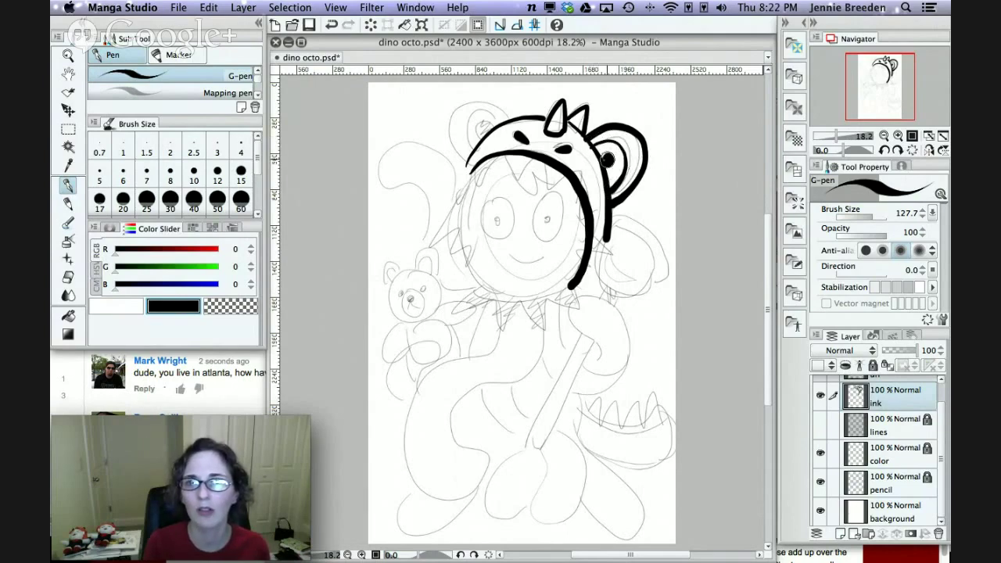
Ink the left hood eye with its outer outline, inner ring and filled pupil.
mouse_move(510, 117)
left_mouse_down()
mouse_move(452, 107)
mouse_move(456, 153)
mouse_move(470, 166)
left_mouse_up()
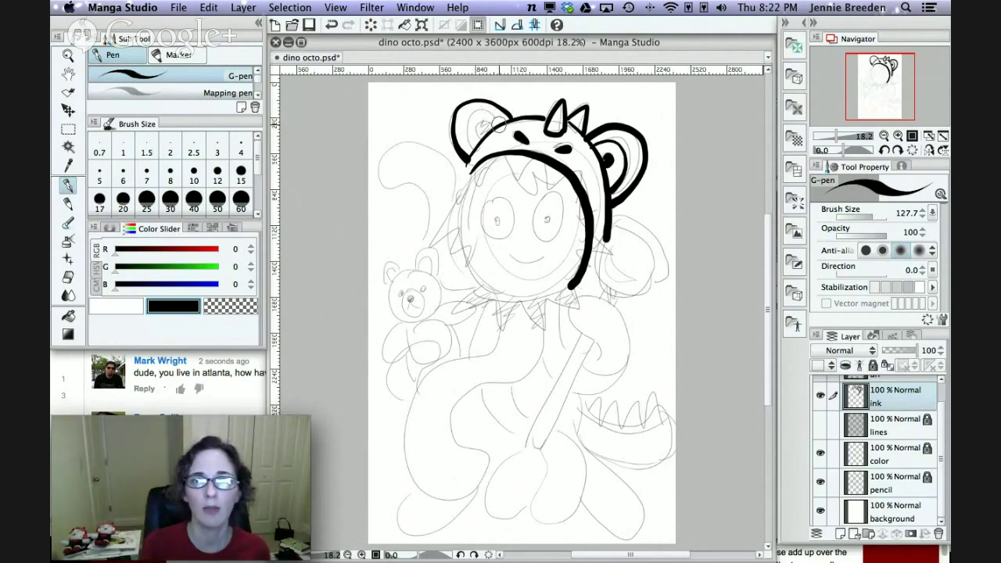
mouse_move(499, 127)
left_mouse_down()
mouse_move(482, 109)
mouse_move(463, 124)
left_mouse_up()
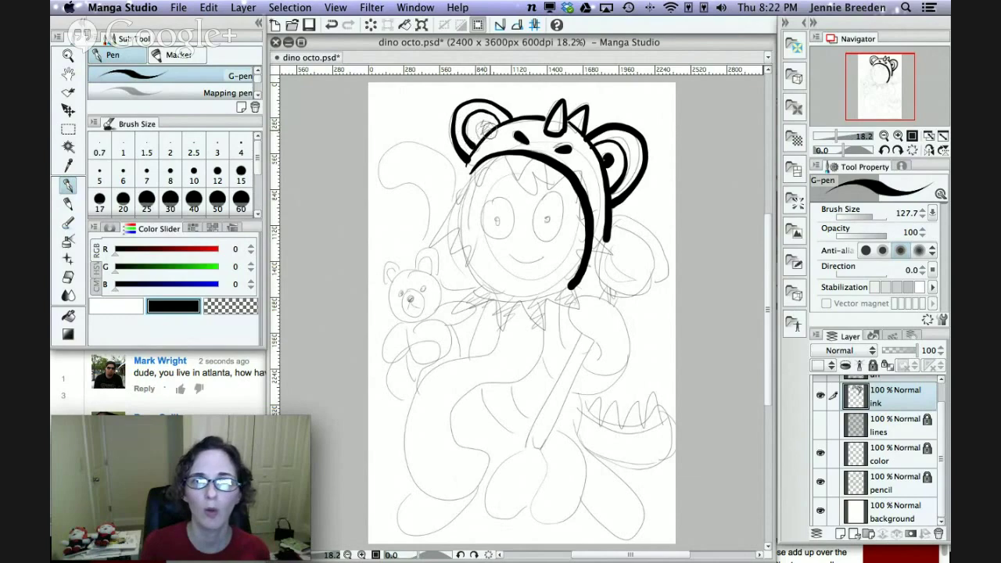
mouse_move(486, 126)
left_mouse_down()
mouse_move(477, 138)
mouse_move(495, 134)
left_mouse_up()
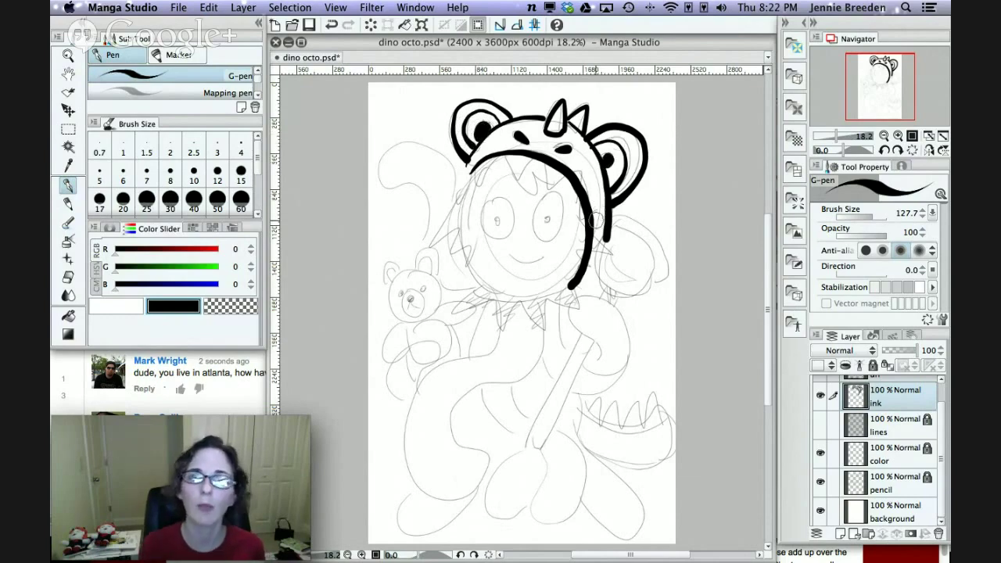
Ink the face's two oval eyes with pupils and the smile, and the pointed teeth along the hood opening.
mouse_move(559, 205)
left_mouse_down()
mouse_move(551, 194)
mouse_move(532, 222)
mouse_move(566, 226)
mouse_move(553, 196)
mouse_move(546, 226)
left_mouse_up()
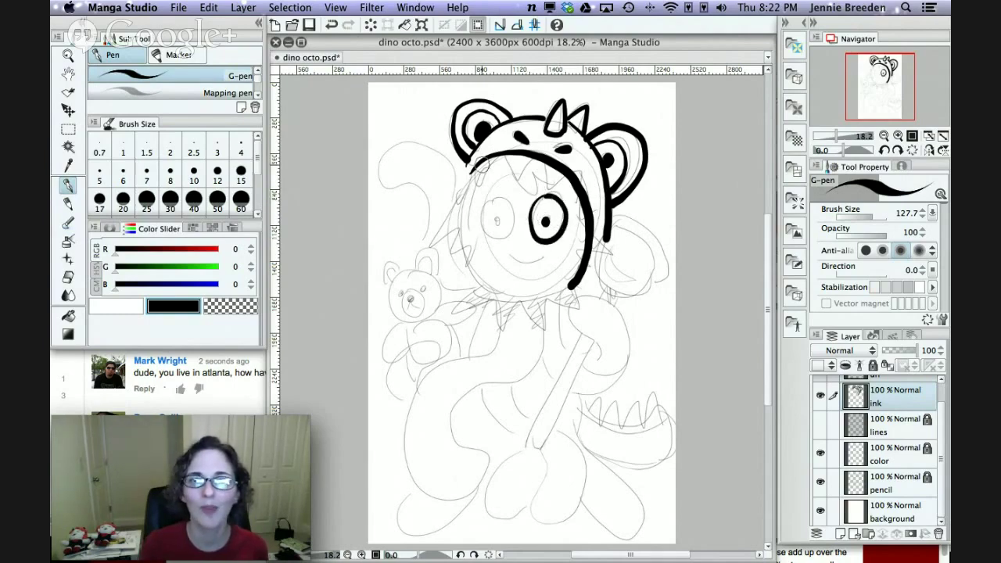
mouse_move(473, 170)
left_mouse_down()
mouse_move(500, 155)
mouse_move(518, 184)
mouse_move(534, 156)
mouse_move(544, 165)
mouse_move(546, 187)
mouse_move(589, 229)
mouse_move(573, 251)
left_mouse_up()
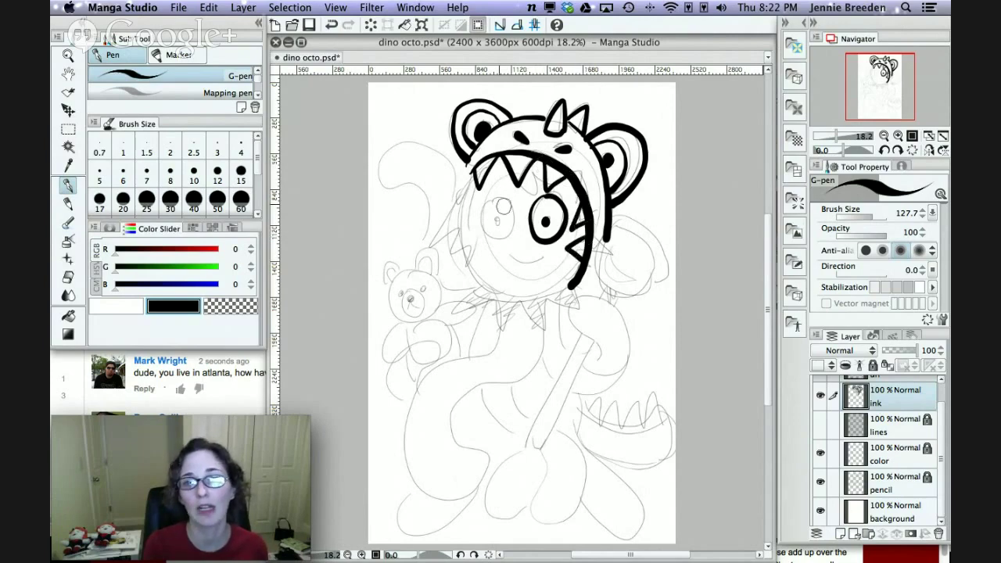
mouse_move(505, 191)
left_mouse_down()
mouse_move(475, 215)
mouse_move(514, 237)
mouse_move(504, 197)
mouse_move(483, 205)
mouse_move(496, 221)
left_mouse_up()
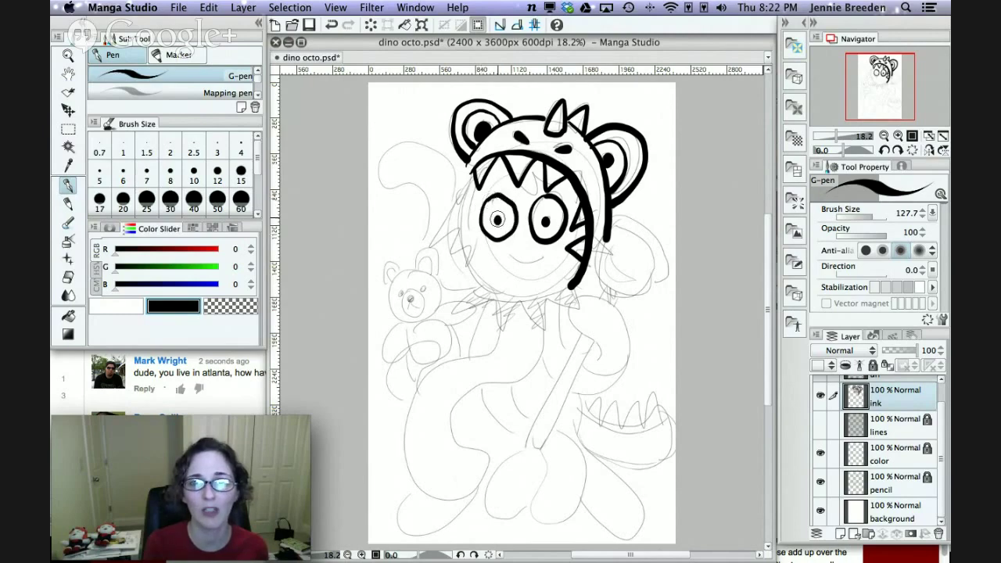
left_click_drag(509, 255, 537, 258)
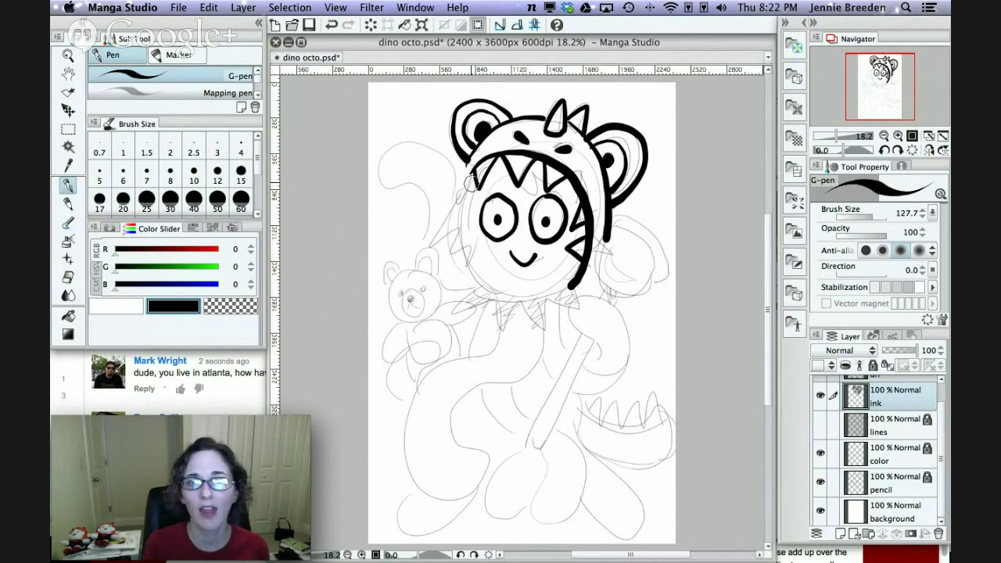
Ink the jagged tooth on the hood's left side, the hood's left outline, and the left and bottom edges of the face opening.
left_click_drag(474, 164, 463, 208)
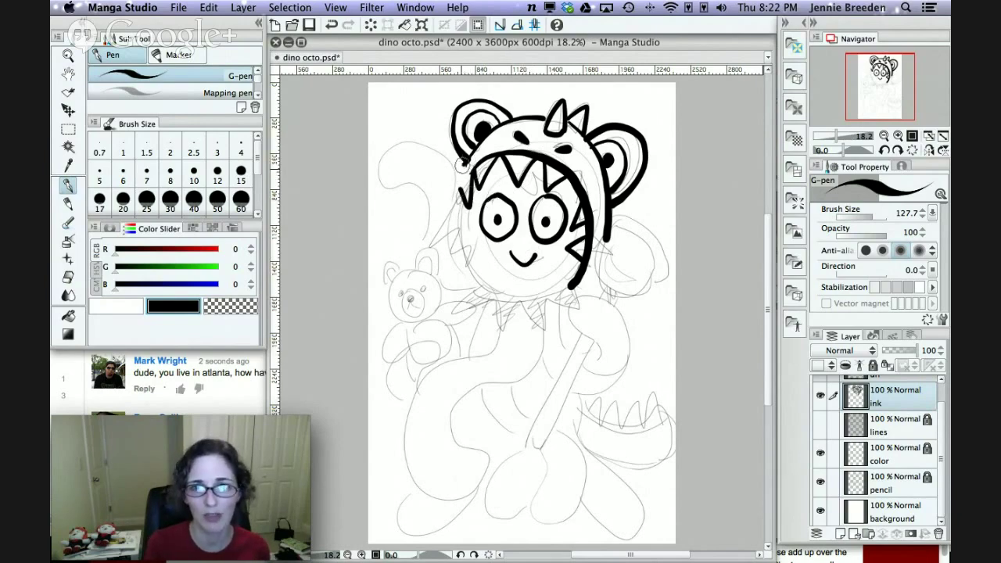
mouse_move(462, 163)
left_mouse_down()
mouse_move(453, 197)
mouse_move(455, 250)
mouse_move(482, 295)
left_mouse_up()
mouse_move(460, 194)
left_mouse_down()
mouse_move(467, 252)
mouse_move(494, 295)
mouse_move(564, 301)
mouse_move(568, 276)
left_mouse_up()
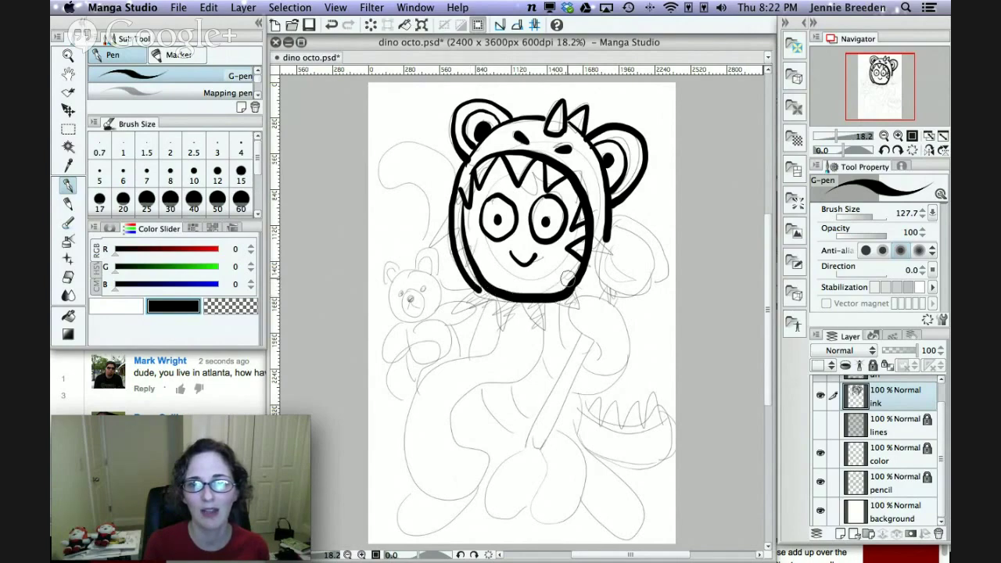
Ink the jagged spikes beneath the hood, the hood's lower right outline, and the second curve under the face opening.
mouse_move(473, 289)
left_mouse_down()
mouse_move(505, 332)
mouse_move(523, 311)
mouse_move(549, 329)
mouse_move(556, 310)
mouse_move(585, 320)
left_mouse_up()
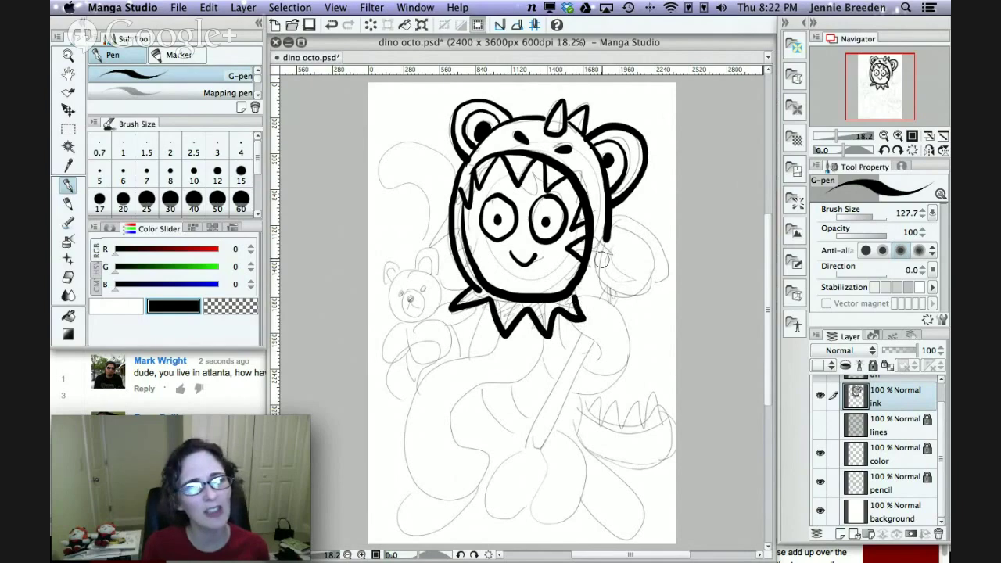
left_click_drag(606, 241, 580, 297)
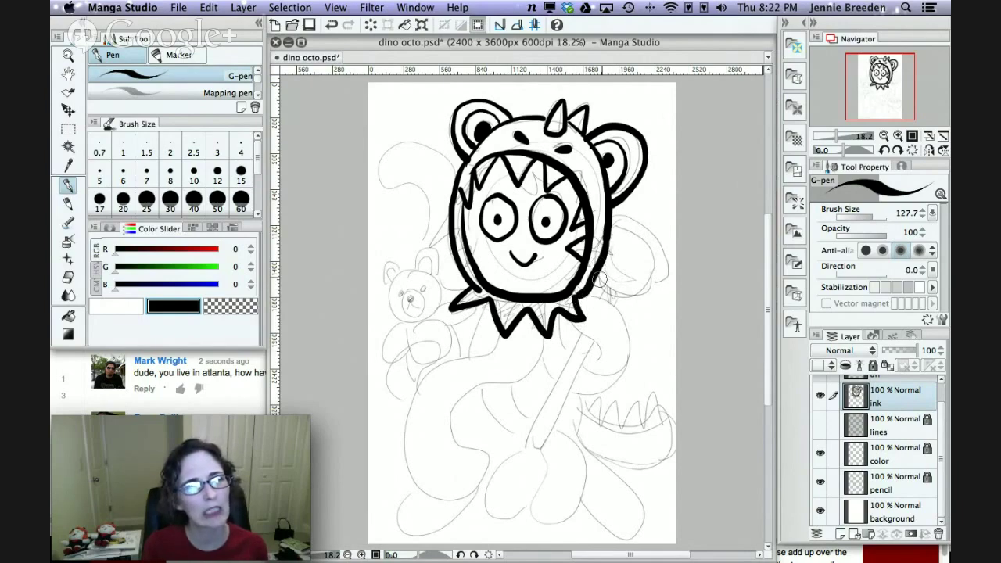
mouse_move(470, 286)
left_mouse_down()
mouse_move(512, 306)
mouse_move(562, 308)
mouse_move(579, 294)
left_mouse_up()
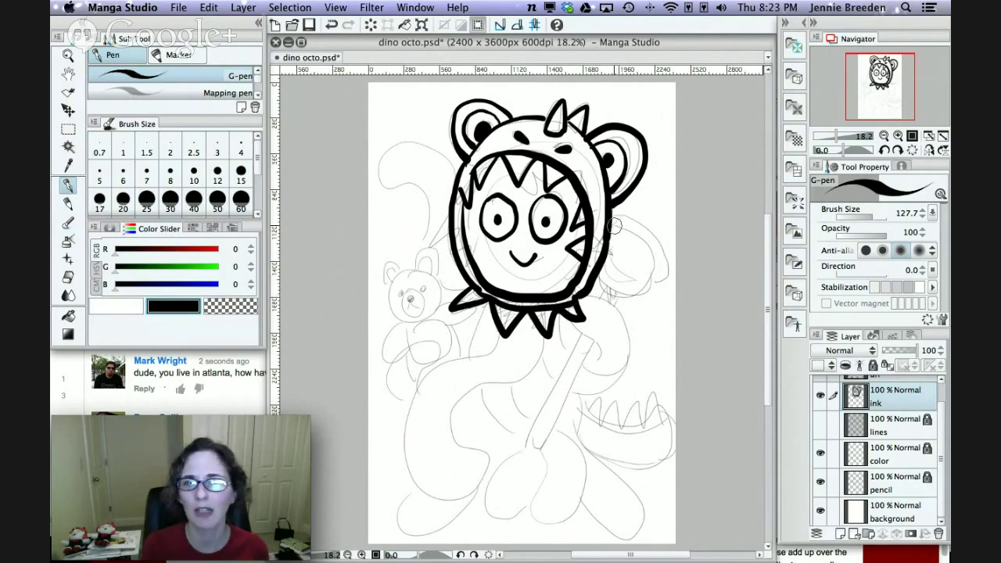
Ink the plunger cup beside the hood with its double outer rim, crescent detail and short handle stub.
mouse_move(622, 222)
left_mouse_down()
mouse_move(654, 273)
mouse_move(646, 290)
mouse_move(606, 286)
left_mouse_up()
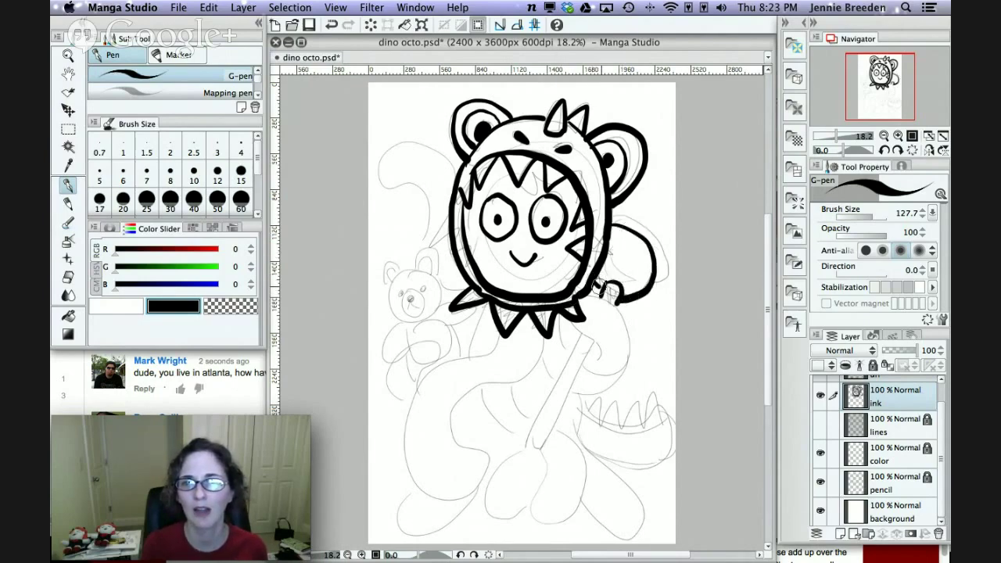
mouse_move(613, 215)
left_mouse_down()
mouse_move(652, 230)
mouse_move(668, 254)
mouse_move(670, 275)
mouse_move(643, 297)
left_mouse_up()
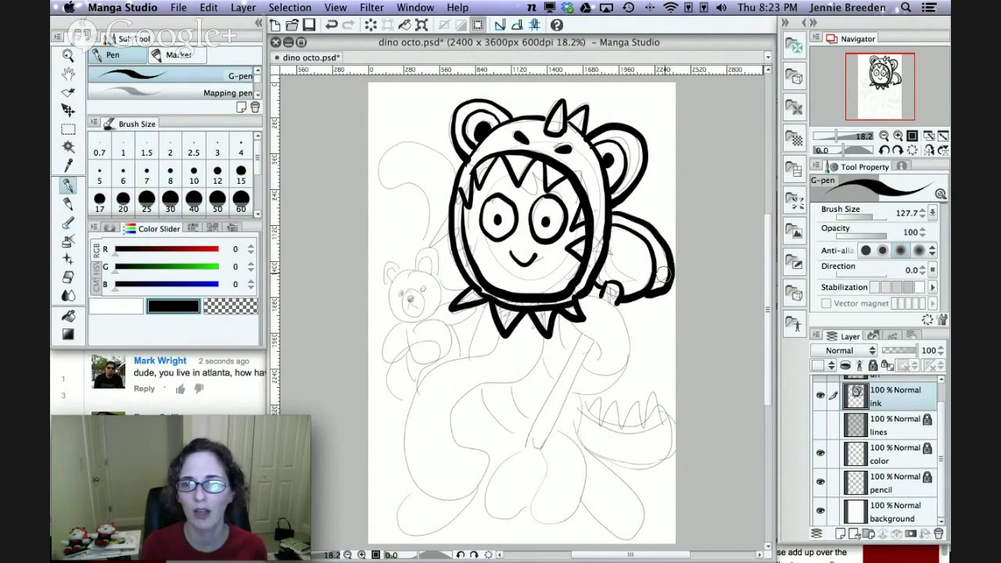
left_click_drag(611, 256, 646, 278)
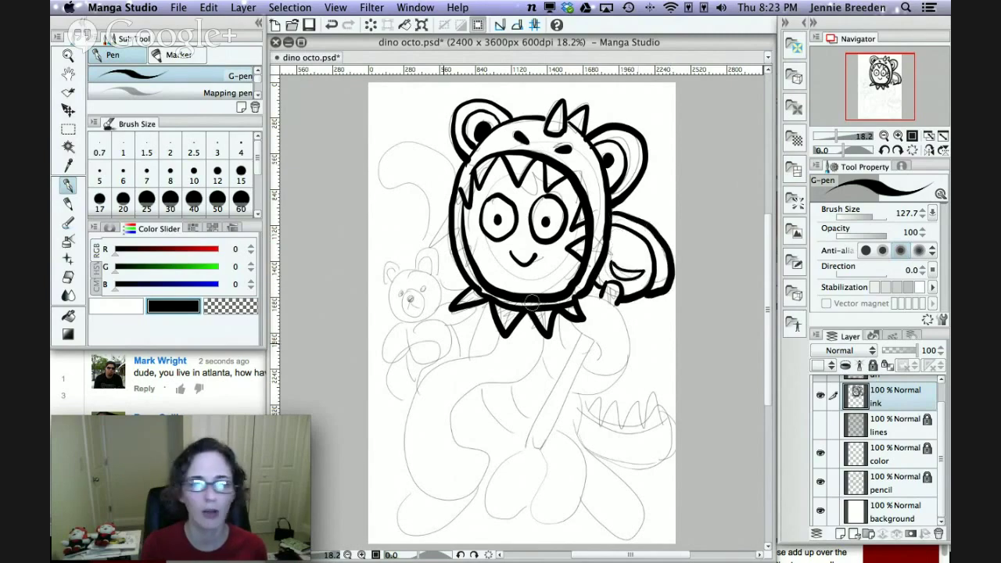
Switch to the livestream comments page in Safari, reload it, widen the window and read through the viewer comments.
left_click(231, 395)
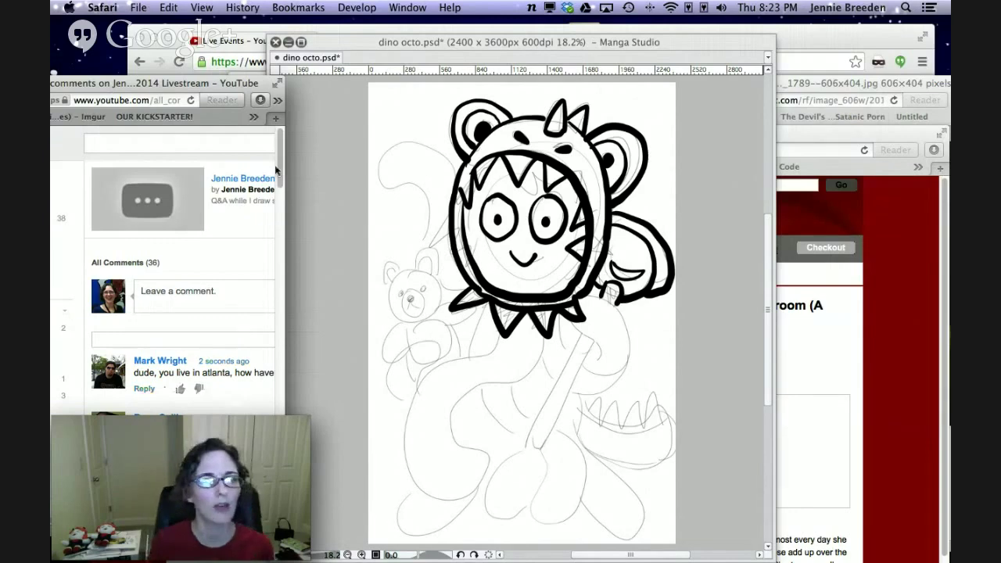
left_click(190, 100)
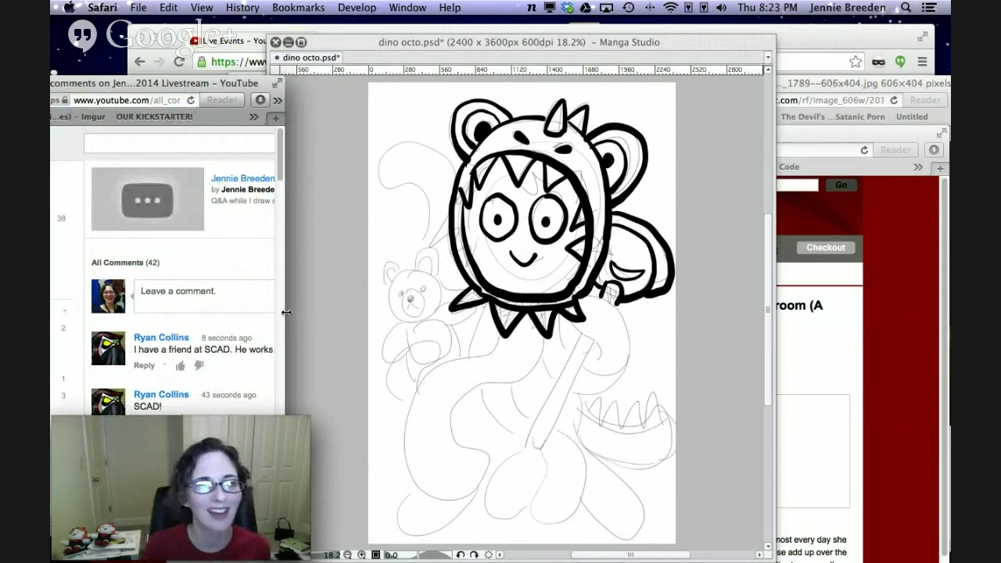
left_click_drag(289, 309, 442, 310)
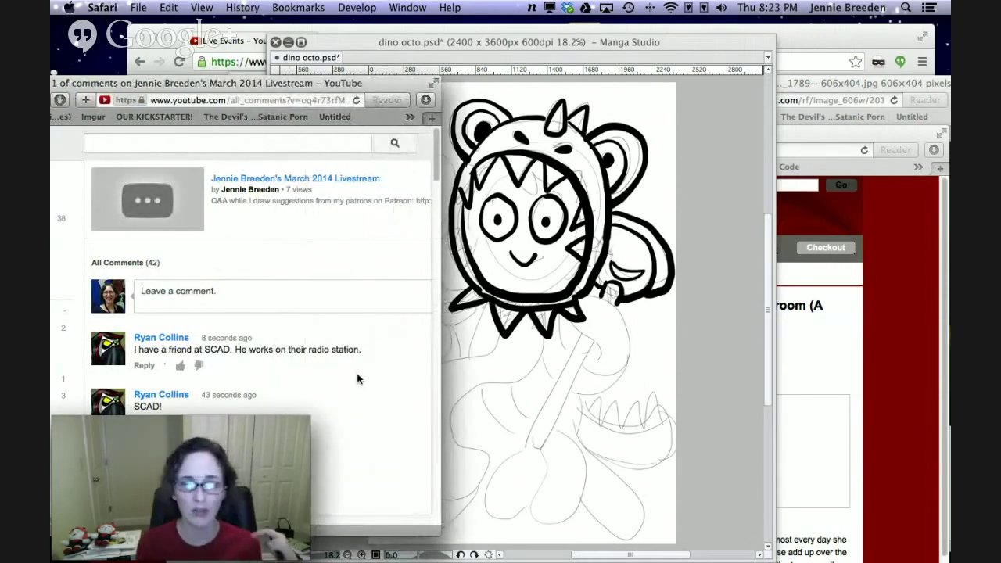
scroll(357, 380, "down", 5)
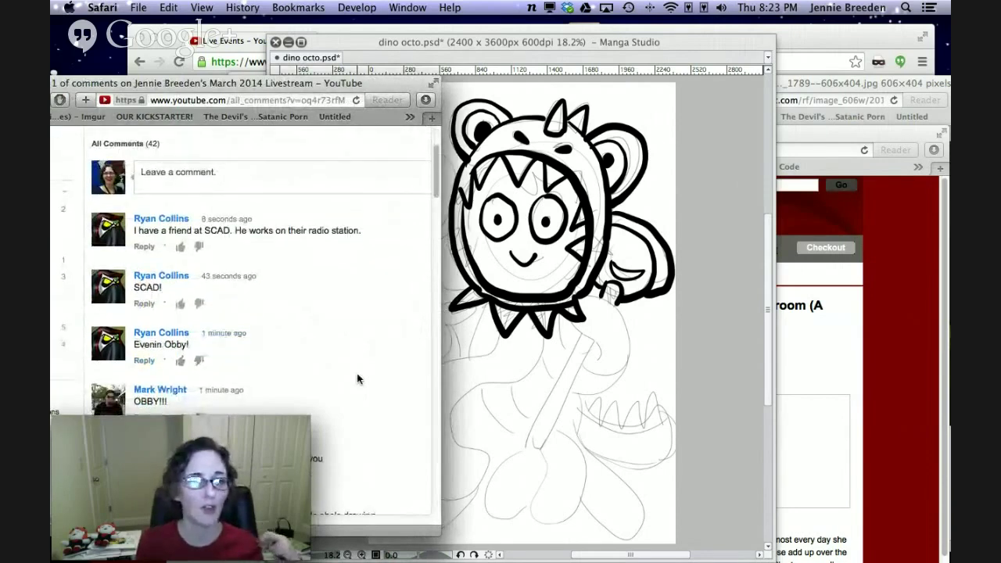
scroll(357, 379, "down", 4)
scroll(357, 379, "down", 2)
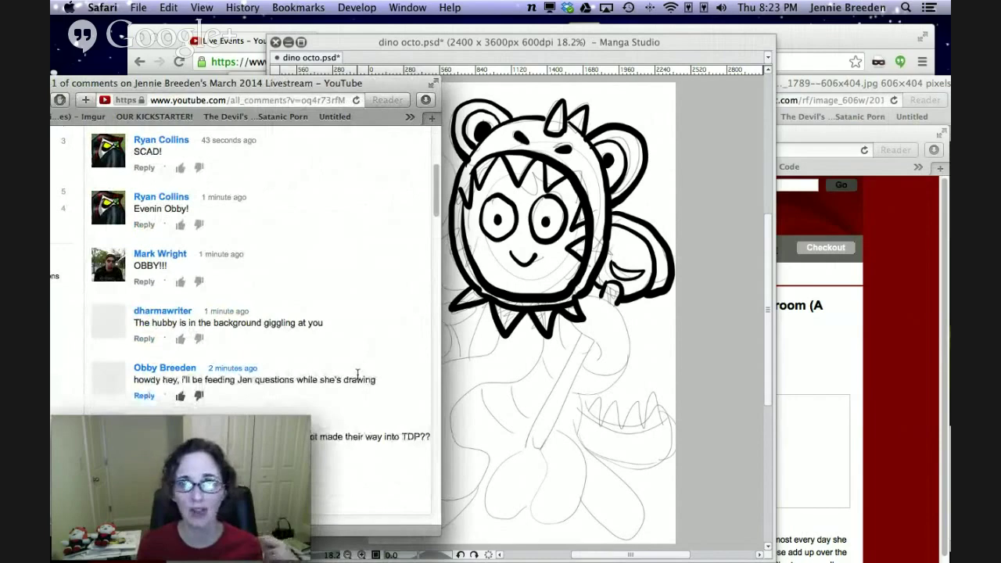
scroll(358, 375, "up", 1)
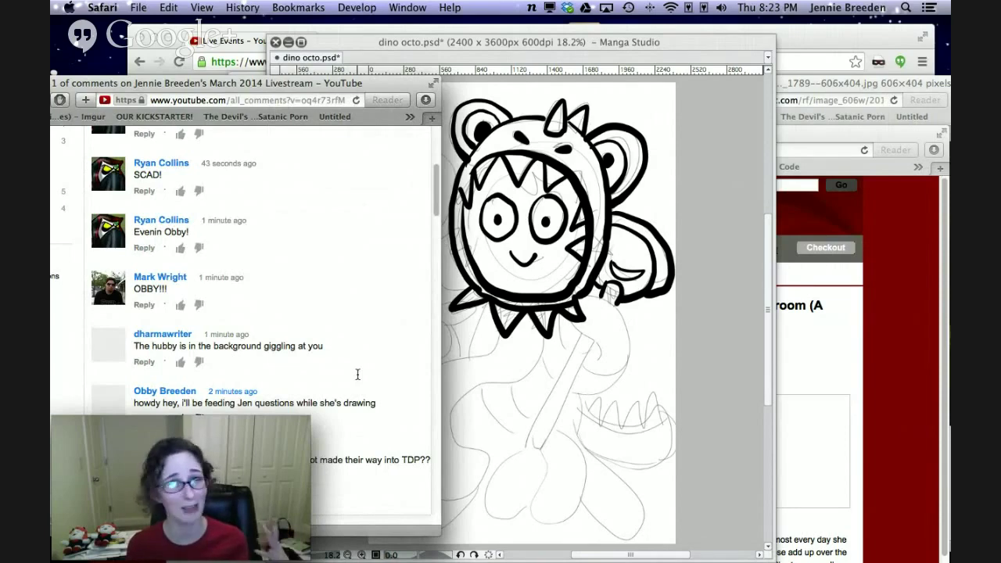
scroll(357, 375, "down", 3)
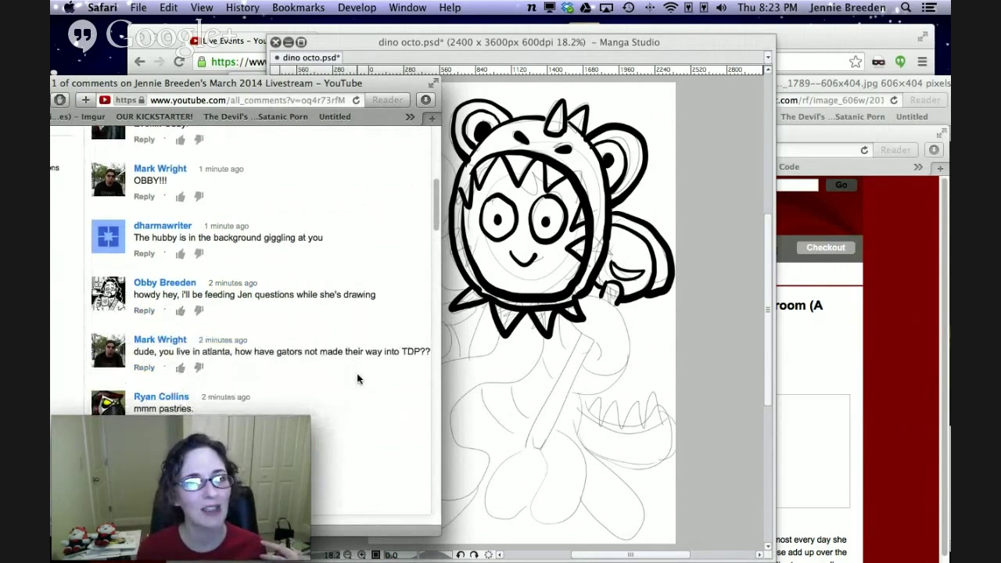
scroll(357, 378, "down", 2)
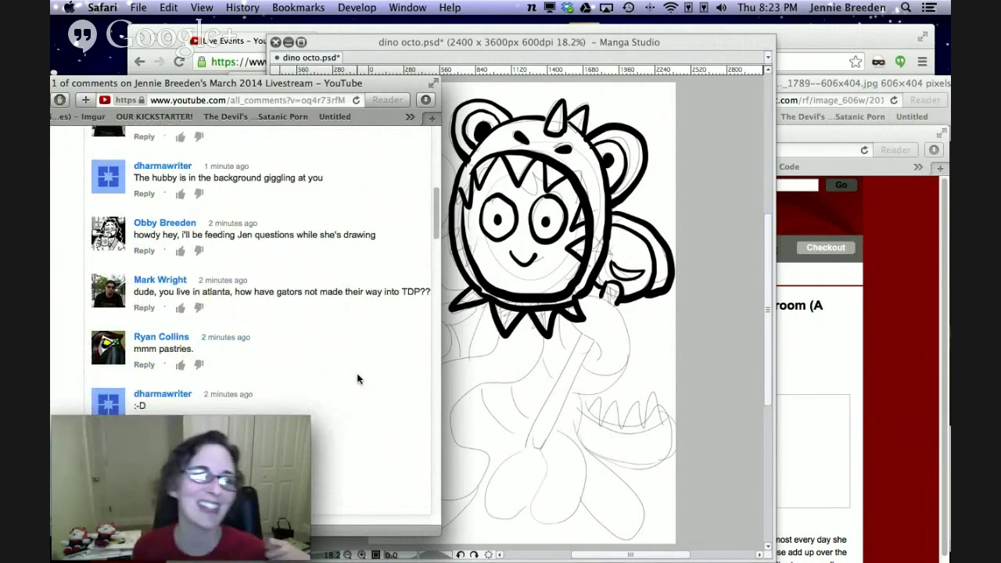
scroll(357, 380, "down", 1)
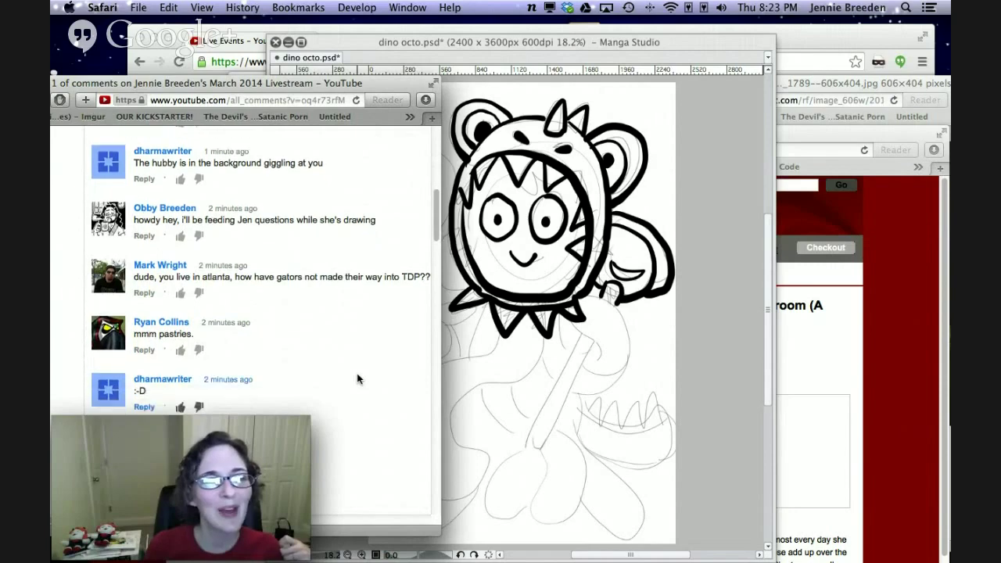
scroll(357, 379, "up", 10)
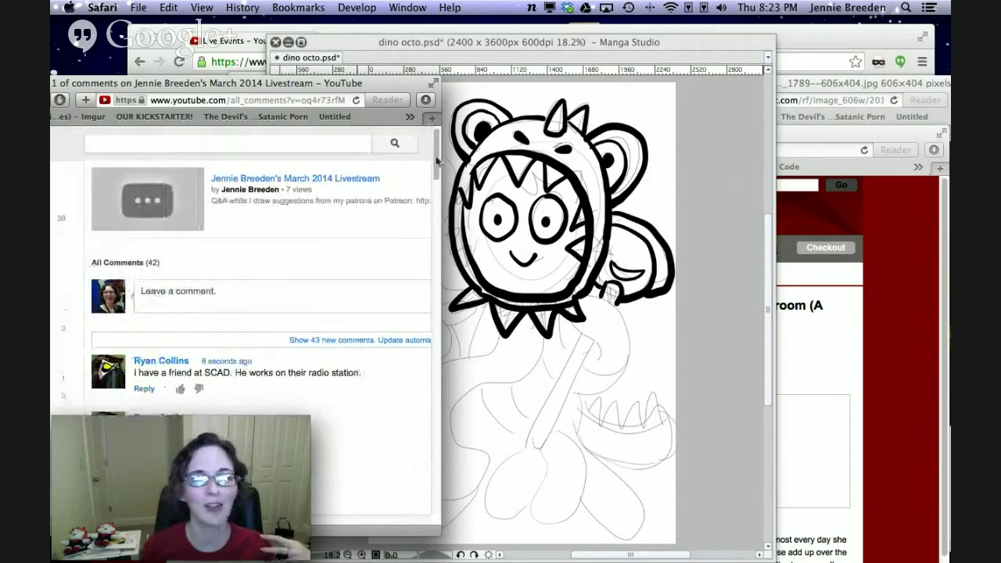
Return to Manga Studio and ink the tentacle arm curling around the plunger along with the long plunger handle.
left_click(612, 42)
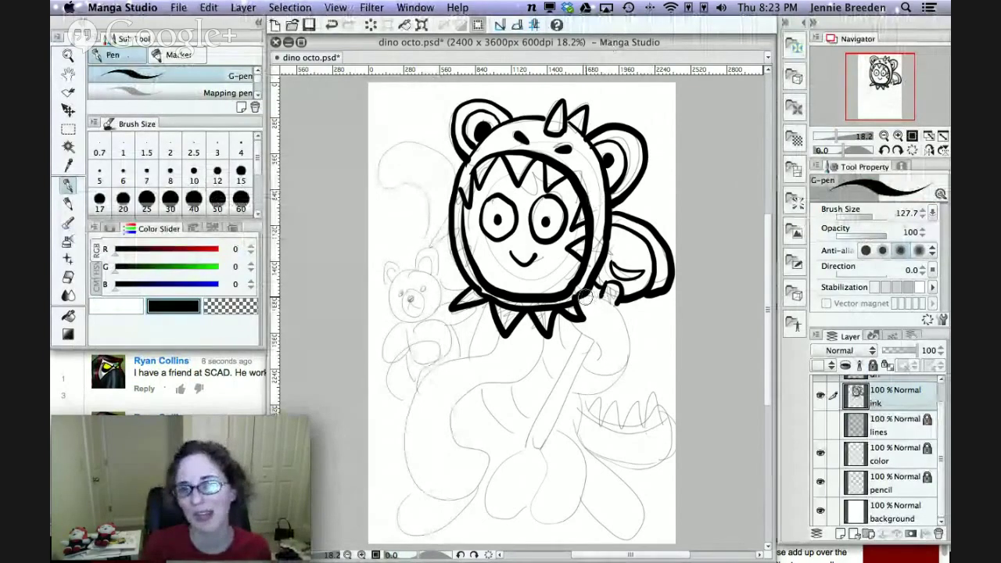
mouse_move(618, 309)
left_mouse_down()
mouse_move(632, 358)
mouse_move(591, 397)
mouse_move(575, 396)
left_mouse_up()
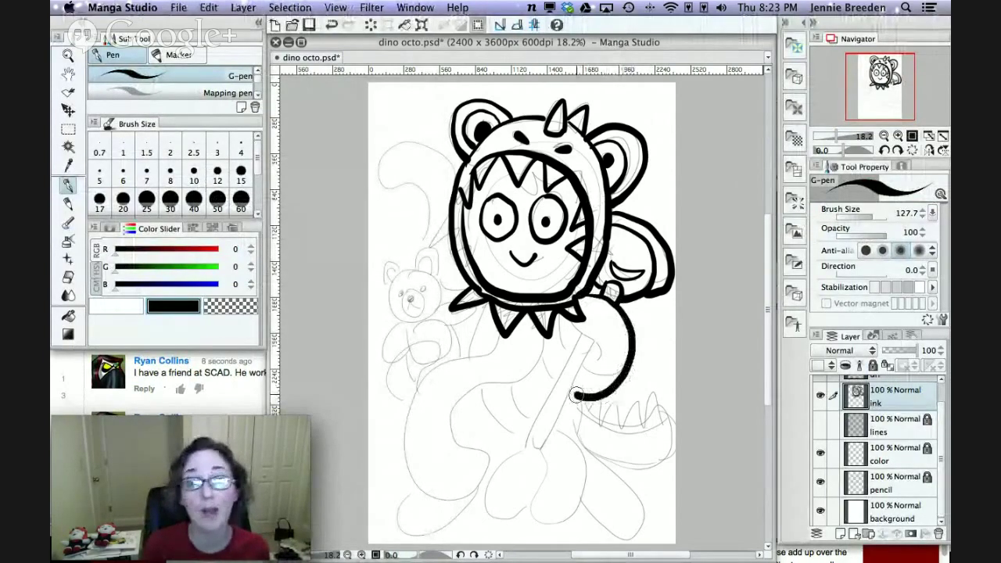
left_click_drag(575, 323, 599, 367)
mouse_move(582, 333)
left_mouse_down()
mouse_move(531, 438)
mouse_move(525, 473)
mouse_move(556, 441)
mouse_move(593, 347)
left_mouse_up()
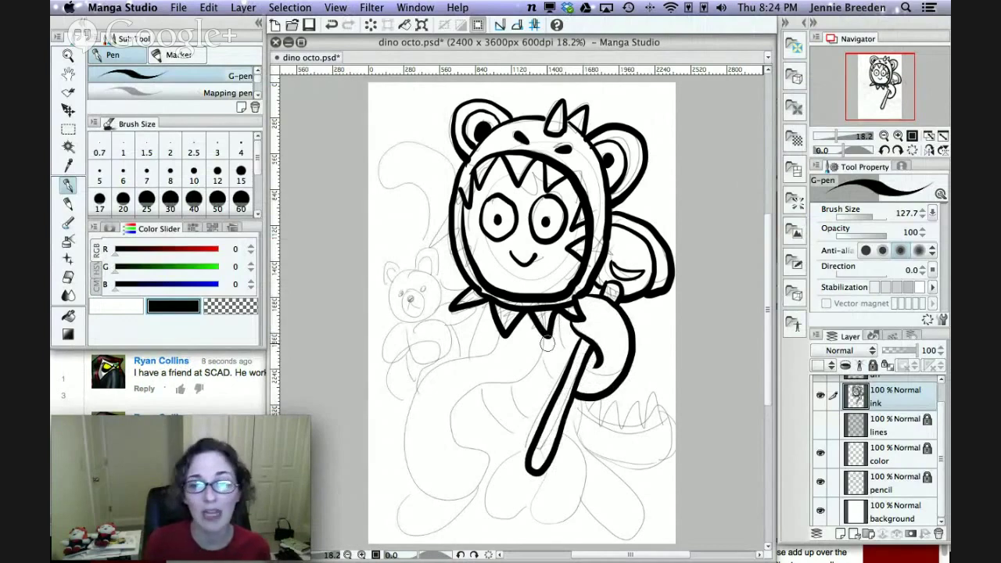
Ink the large curling front tentacle, the belly curves and the tentacle below the plunger handle, filling the gap beside the belly black.
mouse_move(544, 333)
left_mouse_down()
mouse_move(512, 384)
mouse_move(450, 413)
mouse_move(438, 442)
mouse_move(492, 468)
mouse_move(490, 494)
mouse_move(467, 508)
mouse_move(406, 493)
mouse_move(394, 459)
mouse_move(406, 390)
mouse_move(498, 342)
mouse_move(505, 300)
mouse_move(474, 307)
mouse_move(464, 356)
left_mouse_up()
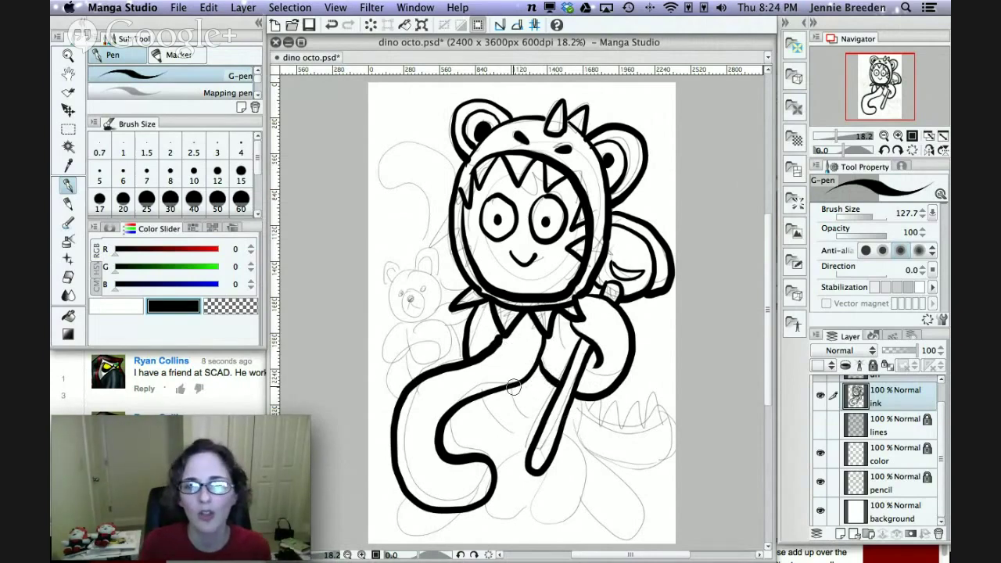
mouse_move(513, 386)
left_mouse_down()
mouse_move(574, 434)
mouse_move(591, 459)
mouse_move(592, 488)
mouse_move(555, 530)
mouse_move(526, 527)
mouse_move(523, 509)
mouse_move(545, 476)
mouse_move(537, 440)
mouse_move(529, 448)
mouse_move(504, 437)
mouse_move(479, 400)
left_mouse_up()
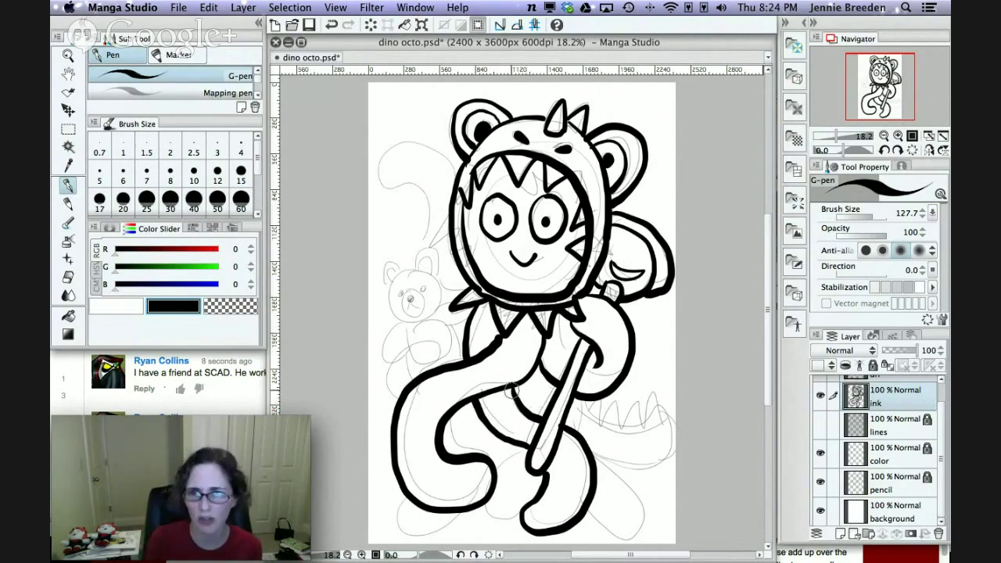
mouse_move(512, 391)
left_mouse_down()
mouse_move(486, 420)
mouse_move(494, 396)
mouse_move(481, 399)
left_mouse_up()
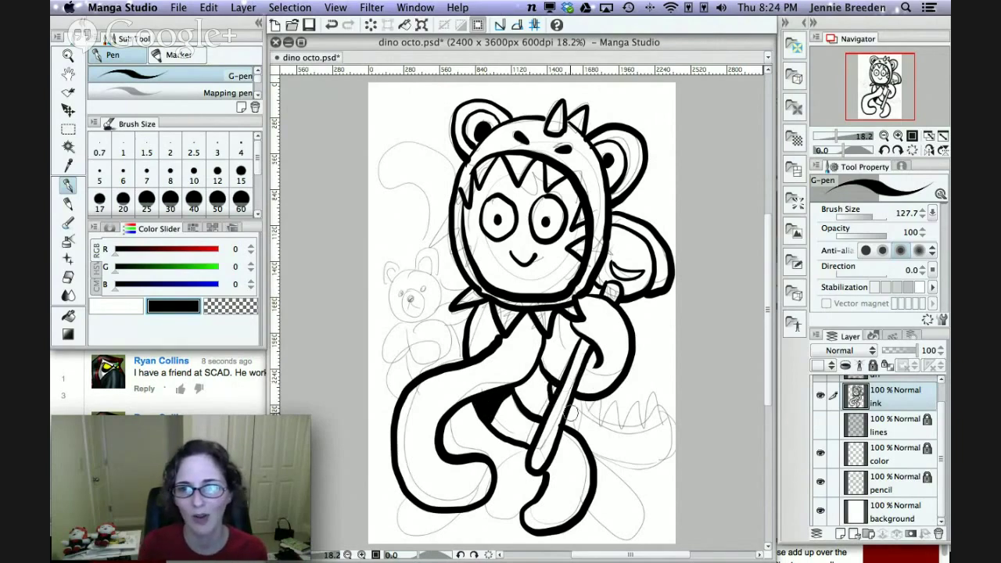
Ink the remaining rear and lower tentacles and the upturned dinosaur tail with its row of spikes.
mouse_move(567, 419)
left_mouse_down()
mouse_move(637, 478)
mouse_move(646, 529)
mouse_move(627, 536)
mouse_move(596, 493)
left_mouse_up()
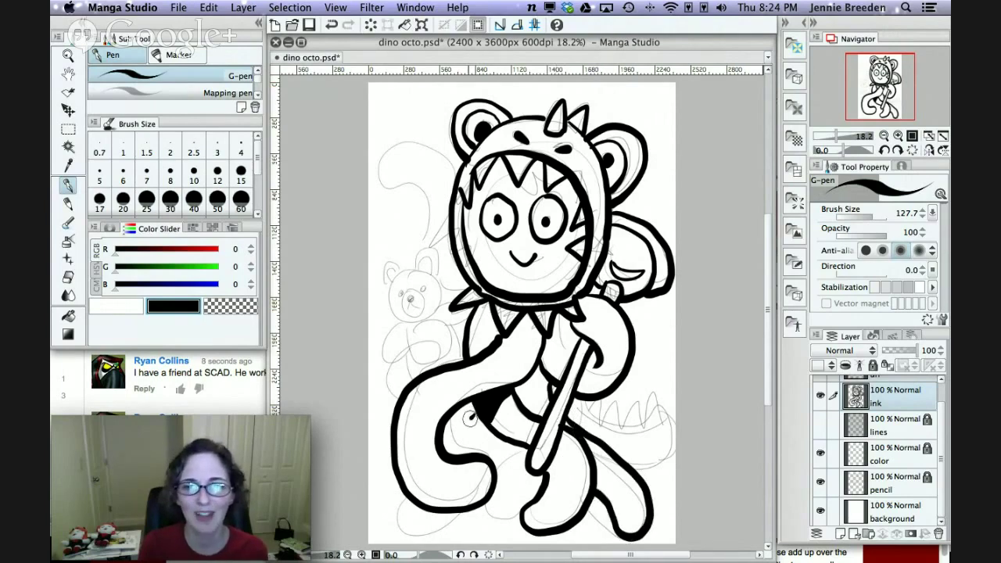
left_click_drag(470, 417, 457, 445)
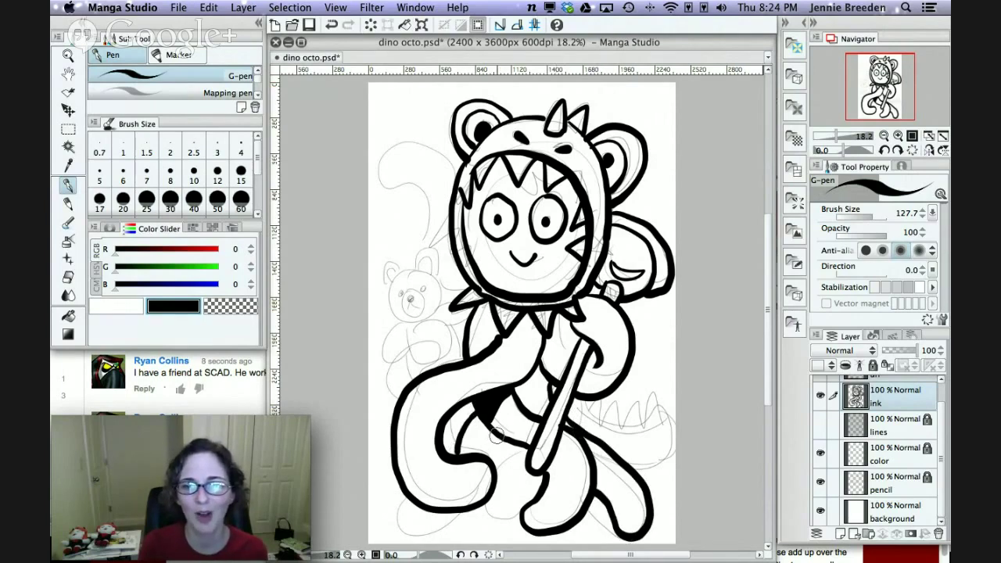
mouse_move(488, 501)
left_mouse_down()
mouse_move(505, 541)
mouse_move(473, 539)
mouse_move(454, 512)
left_mouse_up()
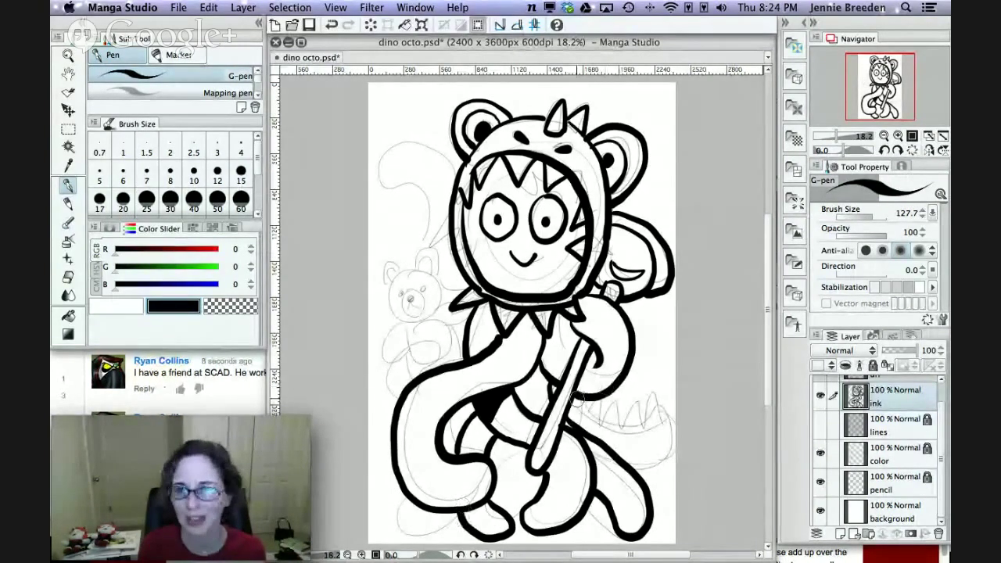
mouse_move(578, 400)
left_mouse_down()
mouse_move(617, 428)
mouse_move(652, 415)
mouse_move(656, 374)
mouse_move(668, 419)
mouse_move(636, 469)
mouse_move(603, 413)
mouse_move(656, 380)
left_mouse_up()
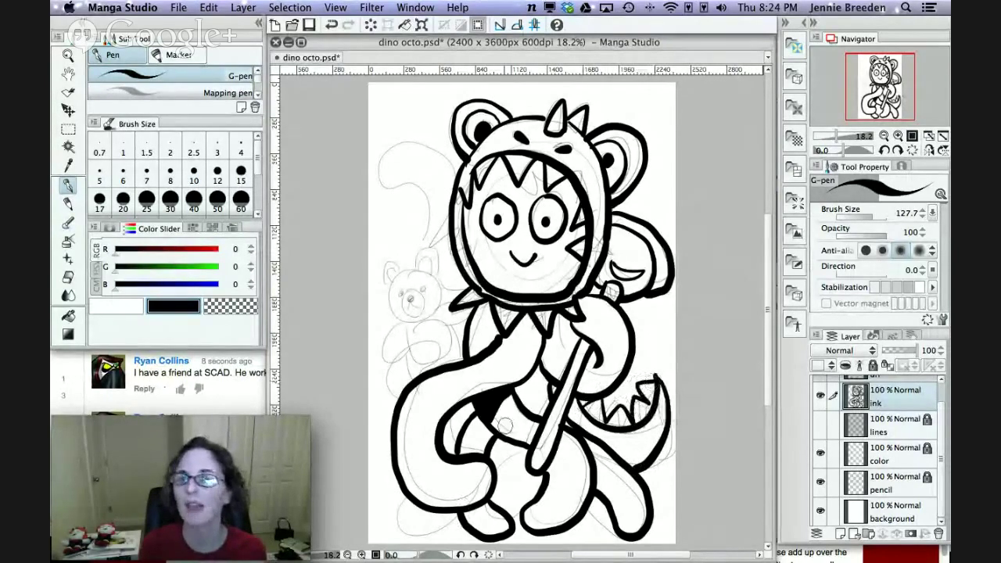
mouse_move(407, 498)
left_mouse_down()
mouse_move(388, 510)
mouse_move(426, 535)
mouse_move(458, 522)
mouse_move(518, 452)
left_mouse_up()
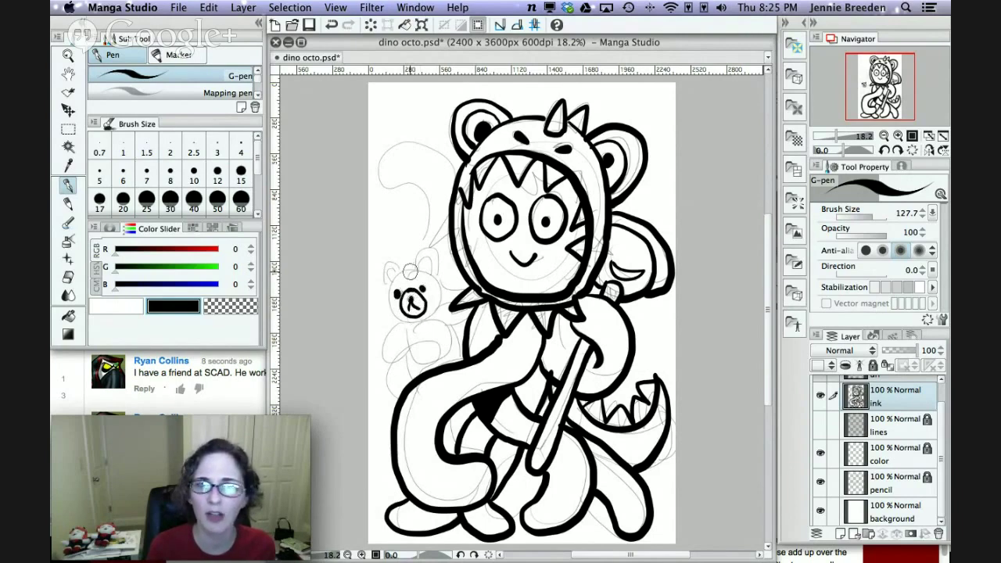
Ink the teddy bear's round head outline and its two ears with inner curves.
mouse_move(400, 271)
left_mouse_down()
mouse_move(386, 298)
mouse_move(404, 324)
left_mouse_up()
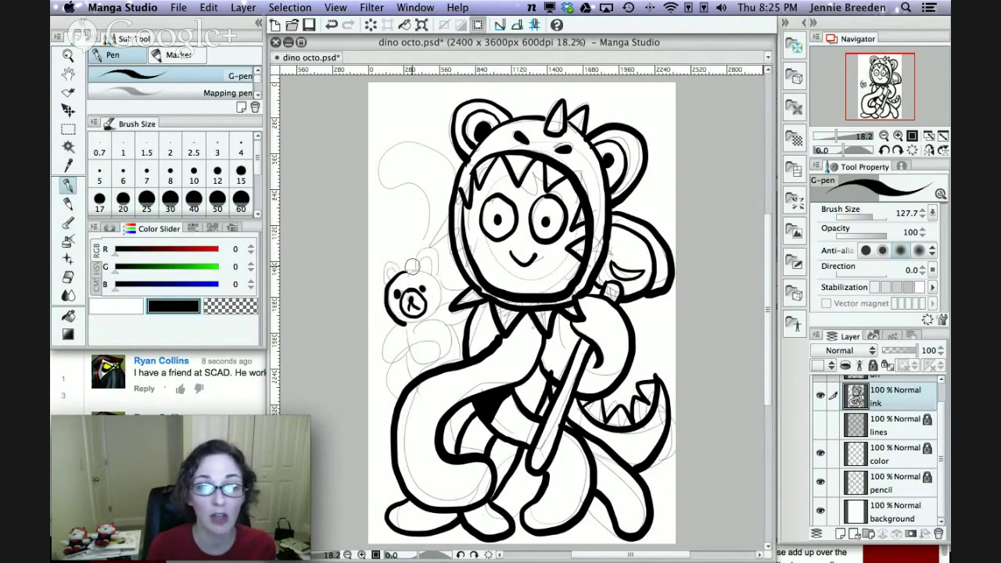
mouse_move(403, 270)
left_mouse_down()
mouse_move(440, 280)
mouse_move(446, 308)
mouse_move(431, 319)
left_mouse_up()
mouse_move(416, 270)
left_mouse_down()
mouse_move(437, 274)
mouse_move(427, 264)
mouse_move(402, 274)
mouse_move(388, 260)
mouse_move(385, 289)
left_mouse_up()
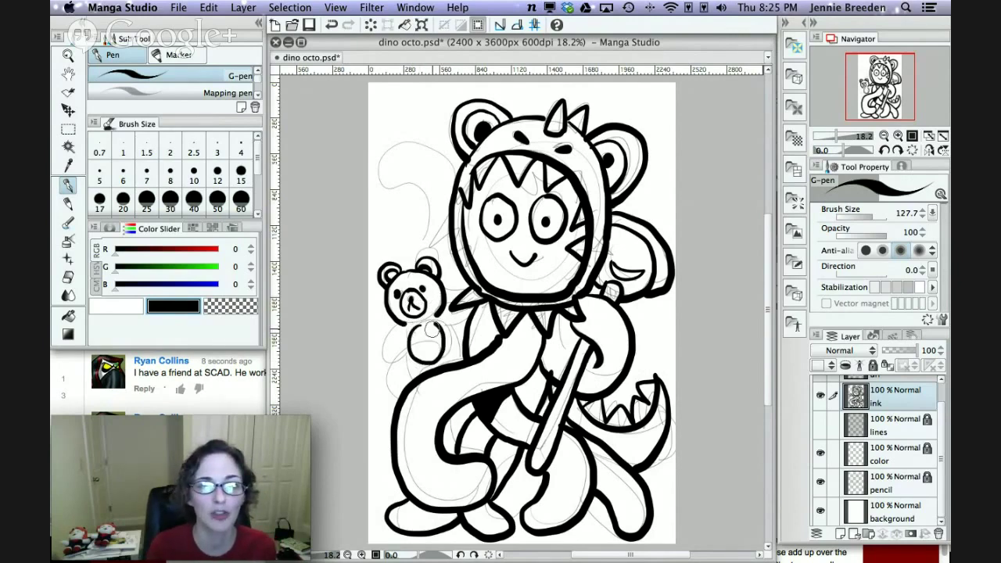
Ink the tentacle wrapping around the teddy bear and the bear's body and arms, undoing the oversized left arm stroke.
mouse_move(394, 404)
left_mouse_down()
mouse_move(388, 360)
mouse_move(409, 340)
mouse_move(426, 362)
left_mouse_up()
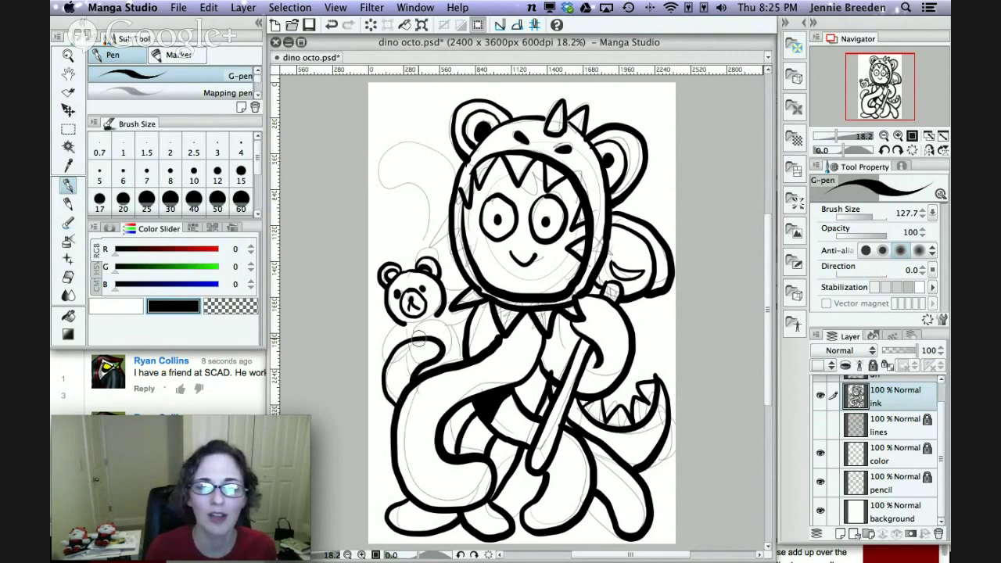
mouse_move(414, 338)
left_mouse_down()
mouse_move(411, 323)
mouse_move(457, 338)
mouse_move(443, 366)
mouse_move(430, 367)
left_mouse_up()
mouse_move(445, 308)
left_mouse_down()
mouse_move(473, 319)
mouse_move(463, 356)
left_mouse_up()
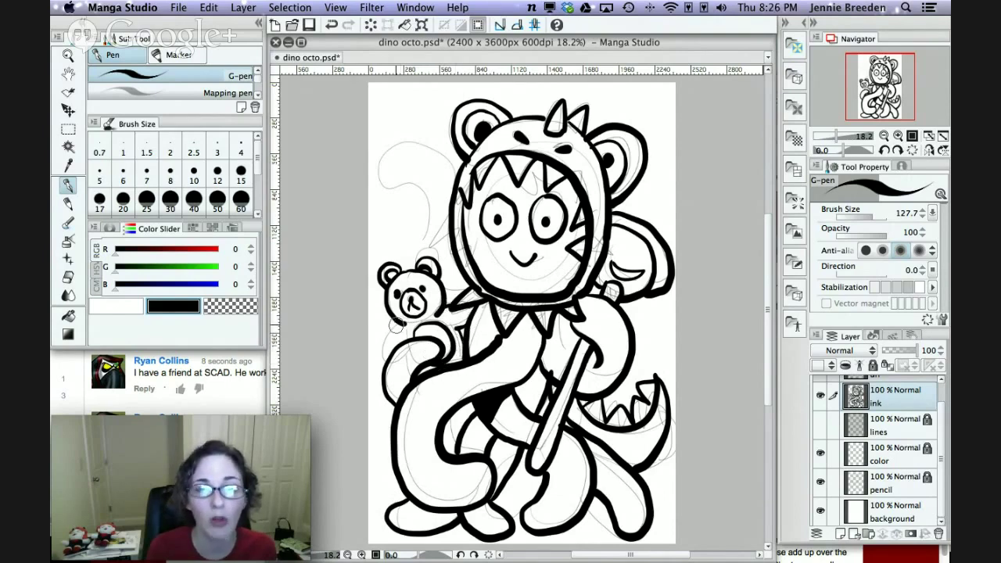
left_click_drag(397, 324, 379, 357)
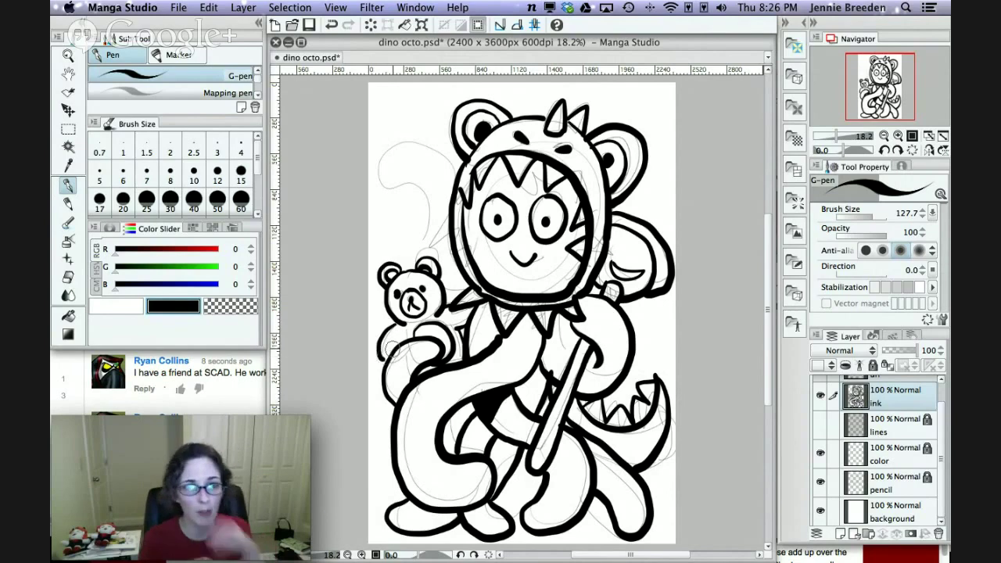
key("super+z")
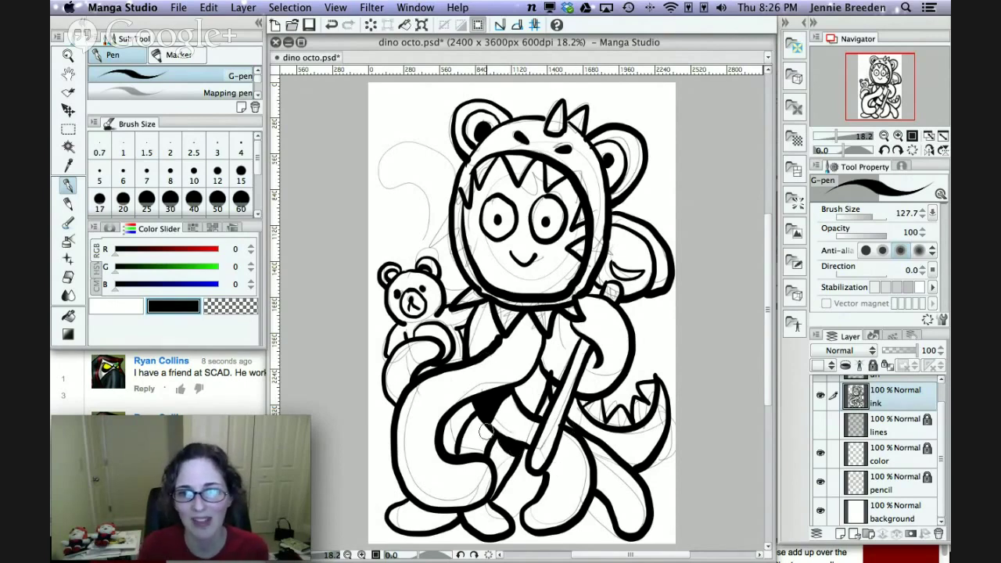
Fill the gaps between the body and tentacles solid black and ink the small curve beside the hood's left edge.
mouse_move(486, 431)
left_mouse_down()
mouse_move(472, 422)
mouse_move(485, 429)
left_mouse_up()
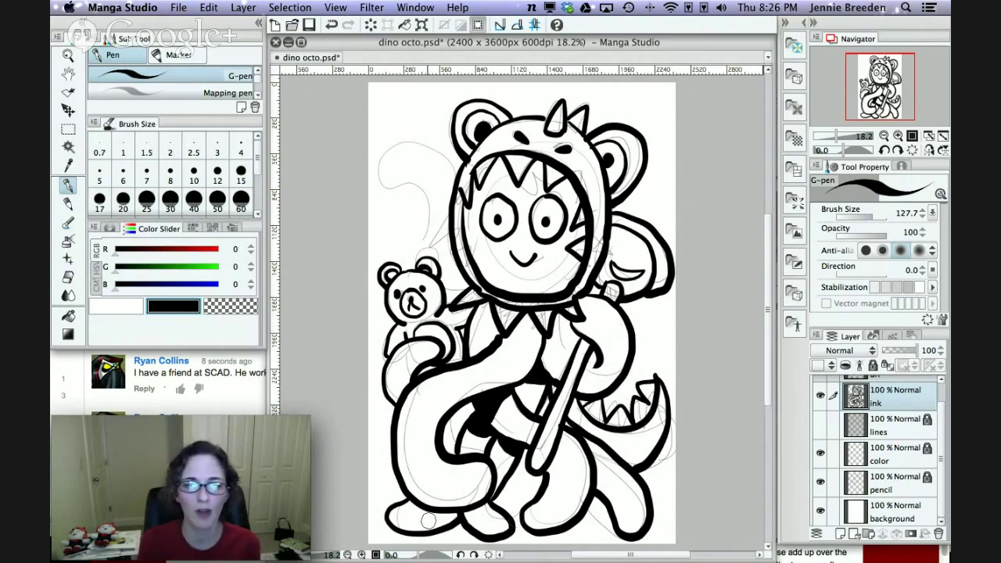
left_click_drag(447, 422, 475, 408)
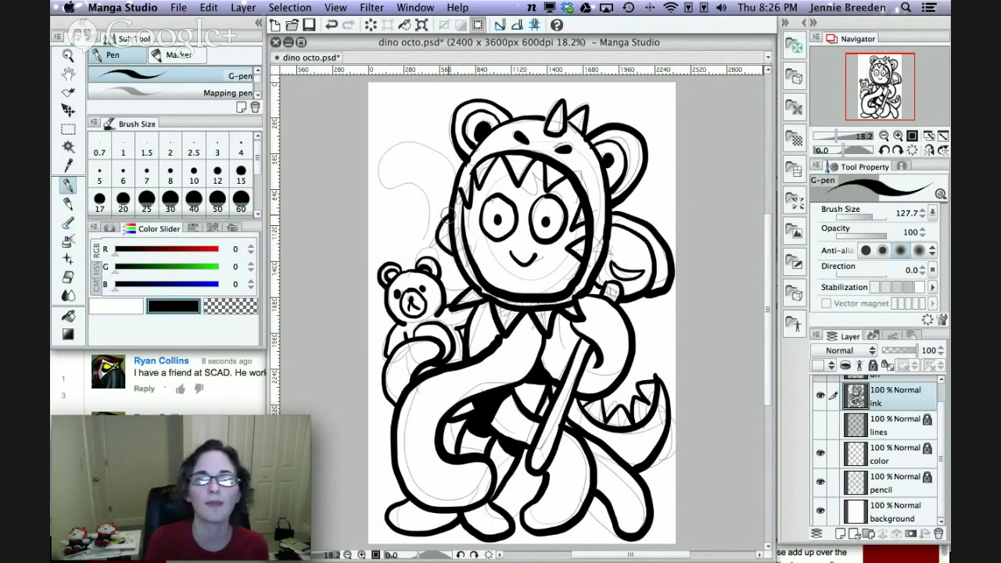
Ink the raised tentacle beside the hood and fill the gaps beneath the hood's spiky collar solid black.
mouse_move(458, 164)
left_mouse_down()
mouse_move(422, 131)
mouse_move(389, 138)
mouse_move(380, 161)
mouse_move(414, 178)
mouse_move(419, 194)
mouse_move(400, 270)
left_mouse_up()
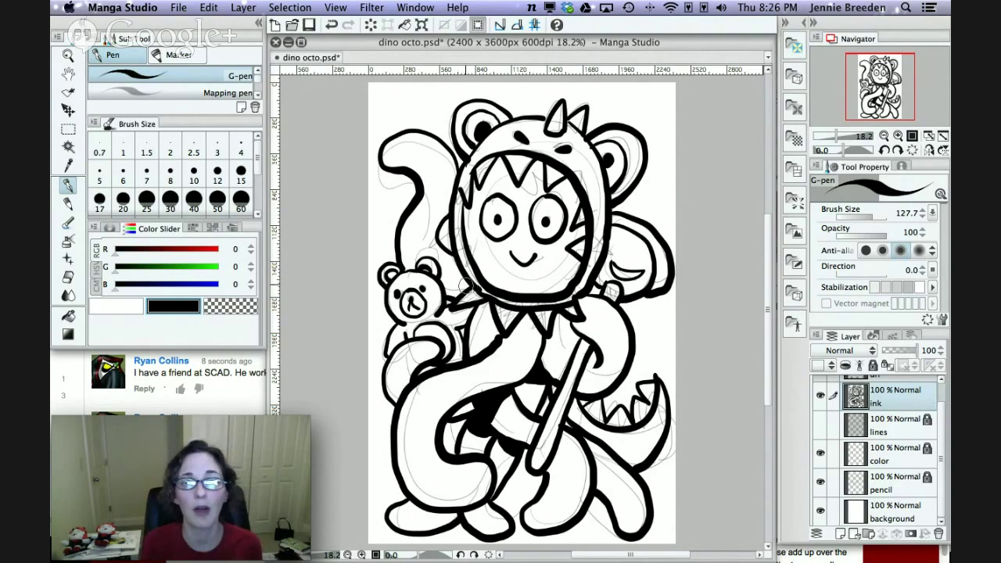
left_click_drag(449, 289, 463, 289)
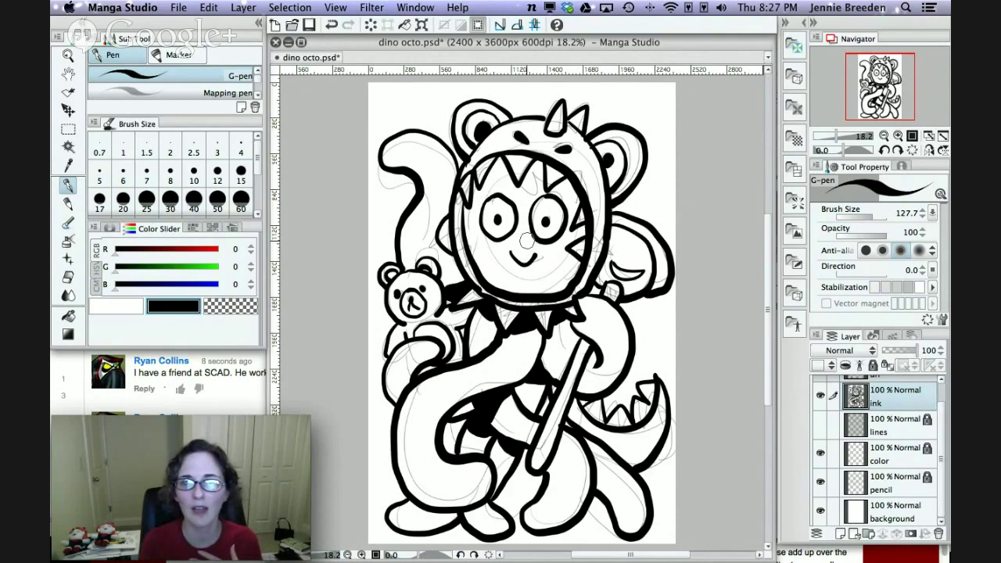
Lock the ink layer, make the color layer active and unlocked for painting, and hide the pencil layer.
left_click(873, 365)
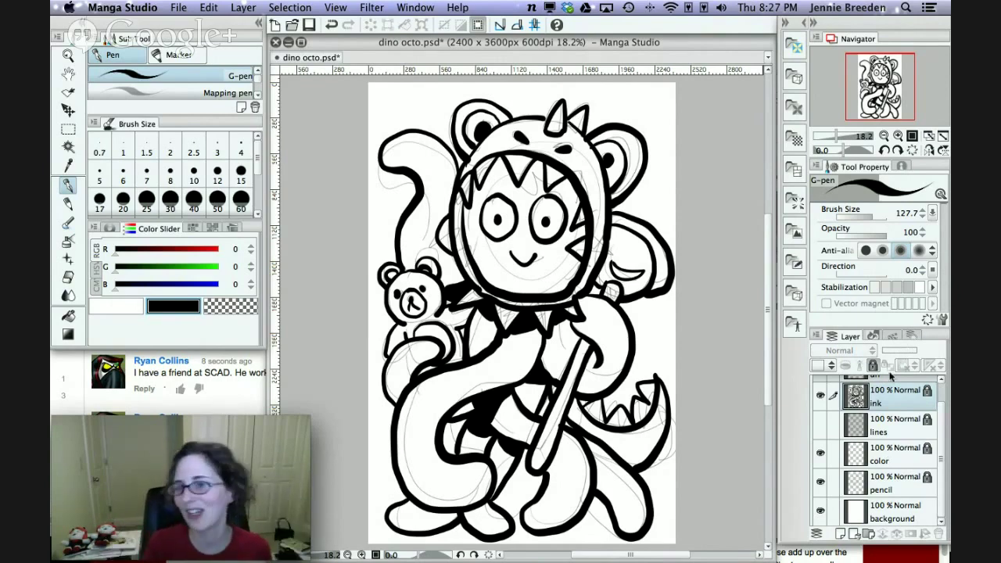
left_click(903, 459)
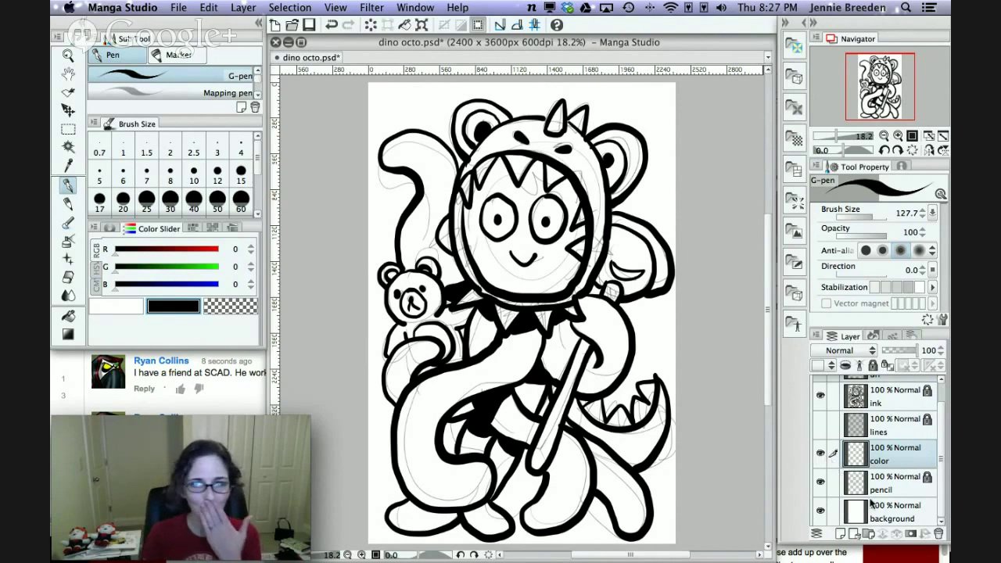
left_click(820, 484)
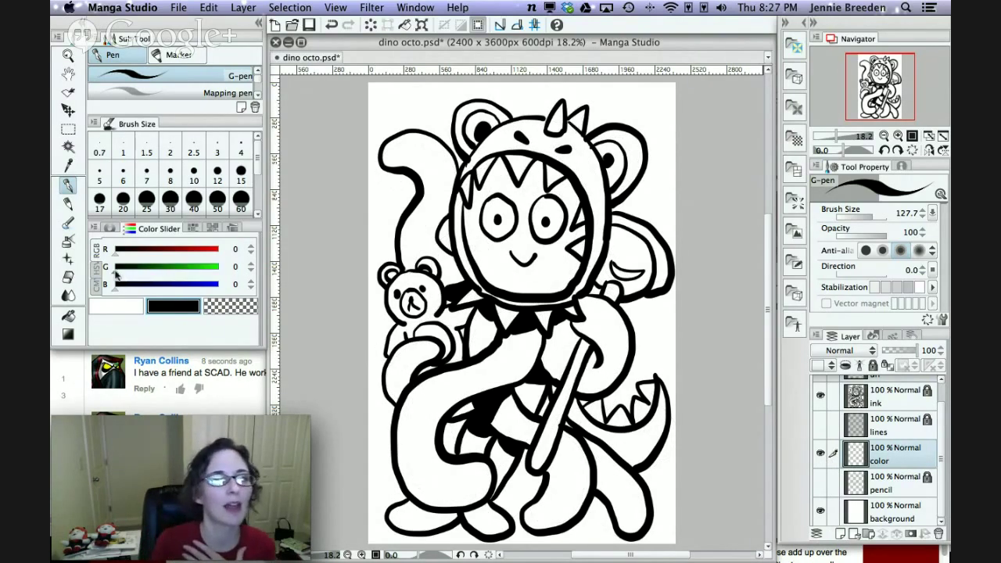
Set the drawing color to RGB 0, 128, 0 and paint the dinosaur hood and its two round eye bumps green.
left_click_drag(115, 271, 165, 273)
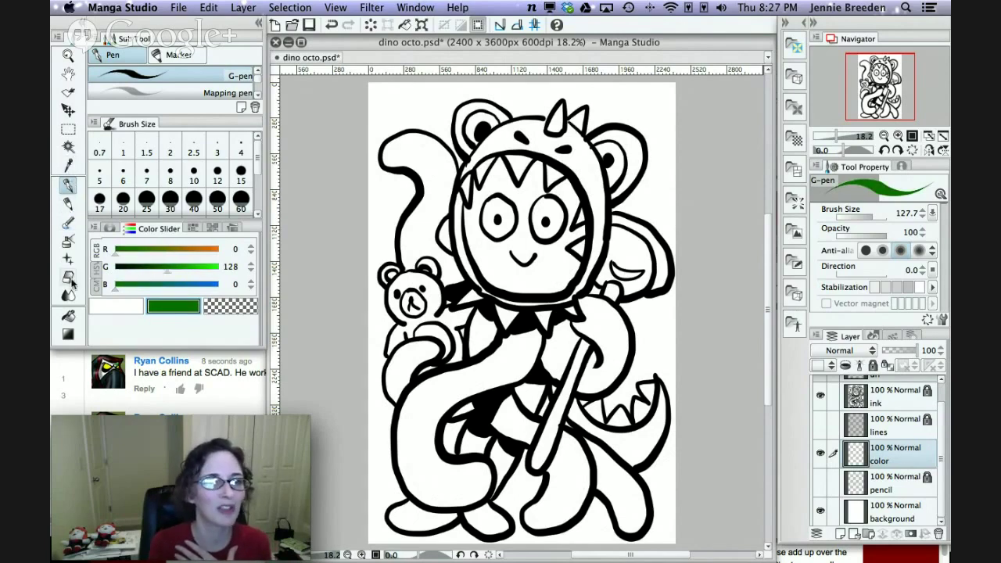
mouse_move(493, 142)
left_mouse_down()
mouse_move(466, 169)
mouse_move(509, 146)
mouse_move(578, 181)
mouse_move(592, 237)
mouse_move(571, 290)
mouse_move(516, 301)
mouse_move(475, 281)
mouse_move(462, 258)
mouse_move(475, 275)
mouse_move(460, 192)
left_mouse_up()
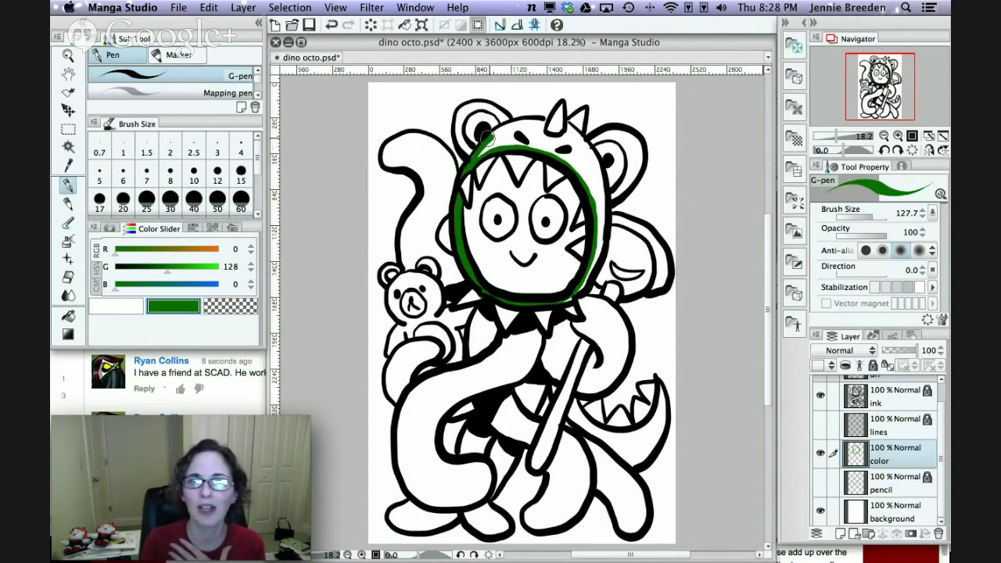
mouse_move(485, 137)
left_mouse_down()
mouse_move(538, 121)
mouse_move(548, 139)
mouse_move(564, 139)
mouse_move(566, 126)
mouse_move(598, 185)
mouse_move(602, 169)
mouse_move(588, 280)
left_mouse_up()
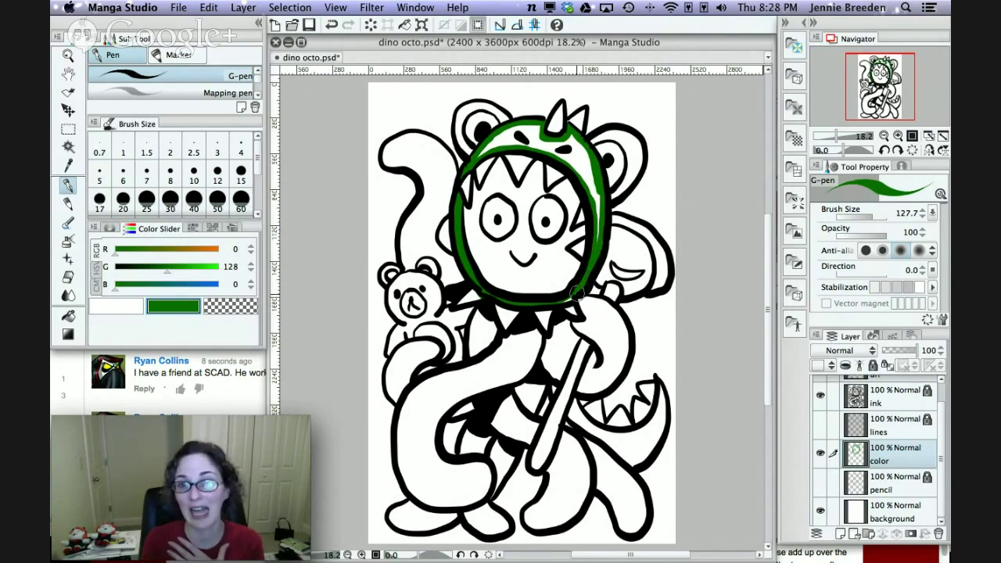
mouse_move(597, 243)
left_mouse_down()
mouse_move(591, 186)
mouse_move(602, 221)
mouse_move(582, 149)
mouse_move(582, 161)
mouse_move(567, 145)
mouse_move(582, 181)
mouse_move(563, 141)
mouse_move(537, 137)
mouse_move(557, 137)
mouse_move(568, 166)
mouse_move(541, 146)
mouse_move(565, 147)
mouse_move(521, 141)
mouse_move(536, 129)
mouse_move(474, 155)
mouse_move(463, 133)
mouse_move(478, 153)
mouse_move(461, 145)
mouse_move(466, 104)
mouse_move(507, 115)
left_mouse_up()
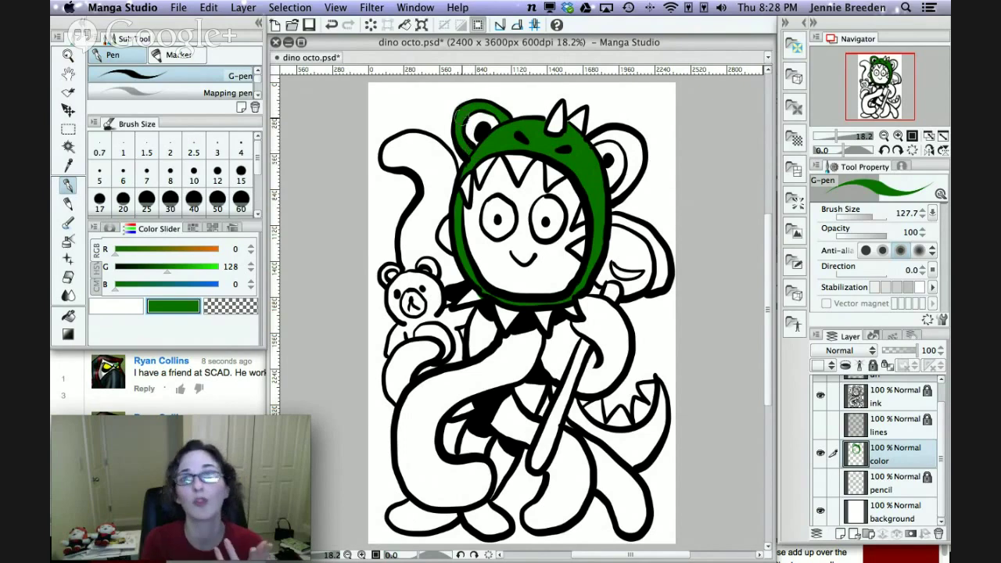
mouse_move(592, 142)
left_mouse_down()
mouse_move(614, 127)
mouse_move(634, 142)
mouse_move(628, 131)
mouse_move(641, 148)
mouse_move(631, 181)
mouse_move(614, 194)
mouse_move(614, 143)
left_mouse_up()
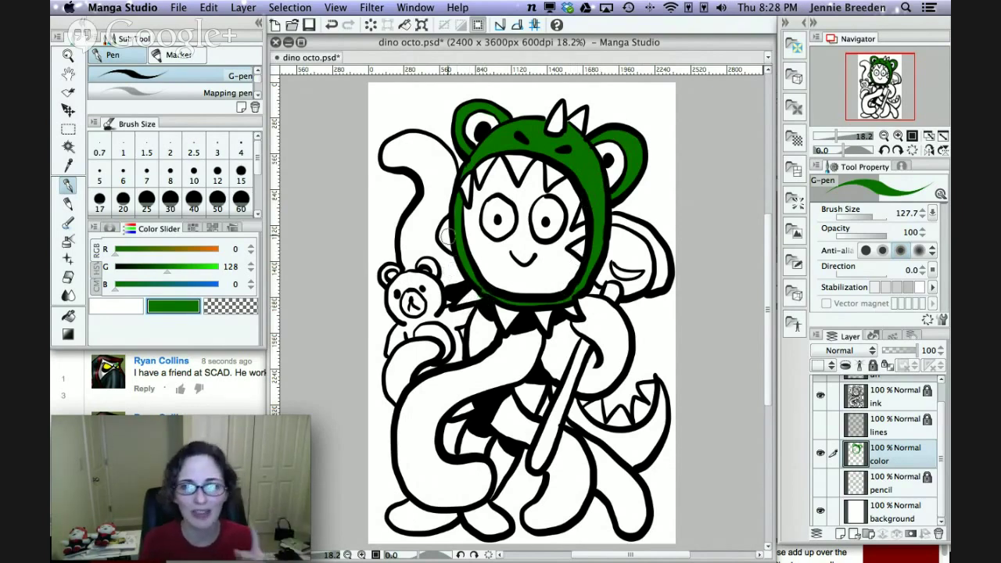
Trace green along the inside edges of the raised tentacle, the front and lower-left tentacles, and the arm holding the plunger.
mouse_move(452, 256)
left_mouse_down()
mouse_move(436, 245)
mouse_move(439, 226)
left_mouse_up()
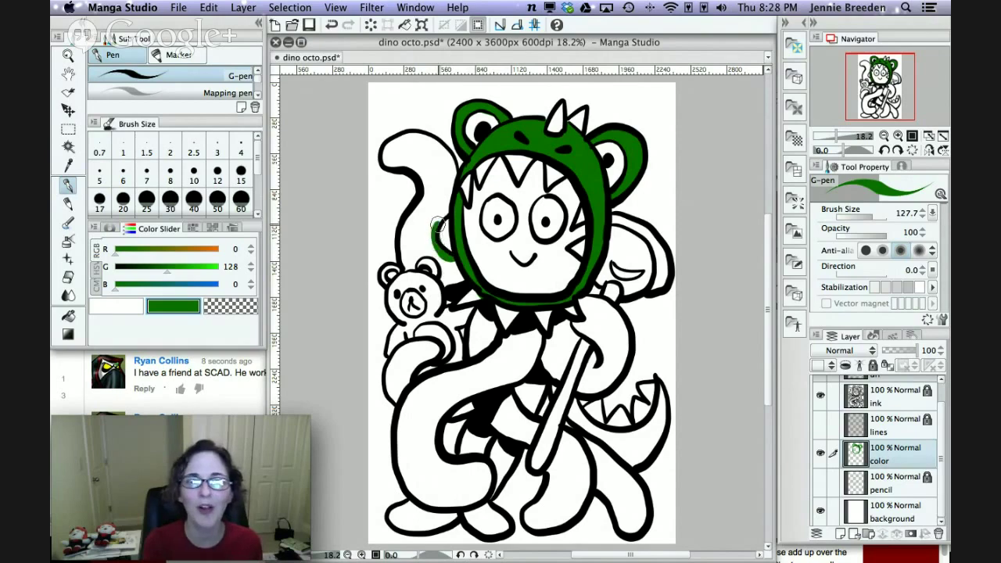
mouse_move(459, 174)
left_mouse_down()
mouse_move(422, 135)
mouse_move(403, 132)
mouse_move(385, 151)
mouse_move(422, 188)
mouse_move(403, 259)
mouse_move(442, 264)
mouse_move(455, 286)
left_mouse_up()
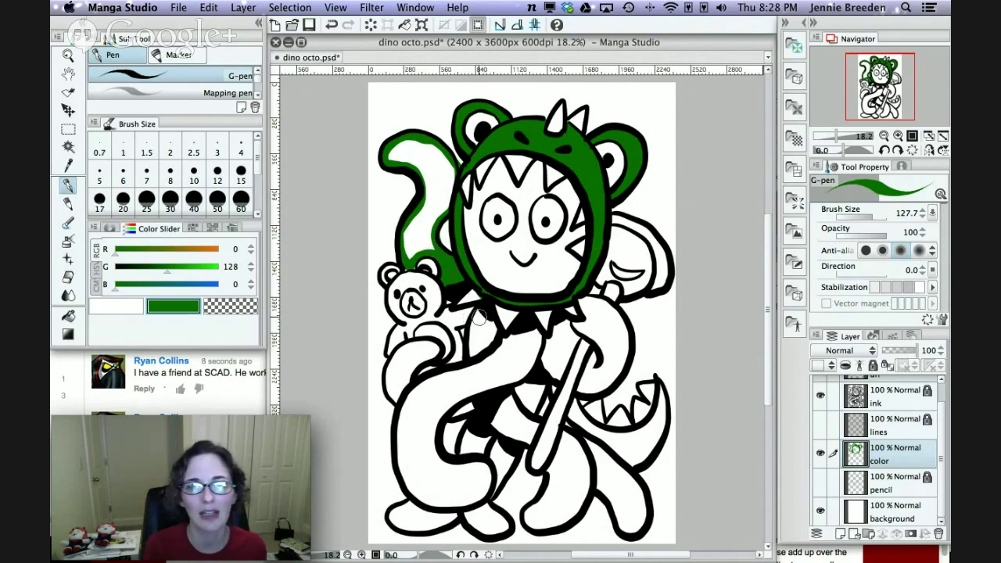
mouse_move(479, 311)
left_mouse_down()
mouse_move(470, 349)
mouse_move(432, 377)
mouse_move(415, 384)
mouse_move(440, 352)
mouse_move(417, 343)
mouse_move(399, 353)
mouse_move(388, 383)
mouse_move(395, 400)
left_mouse_up()
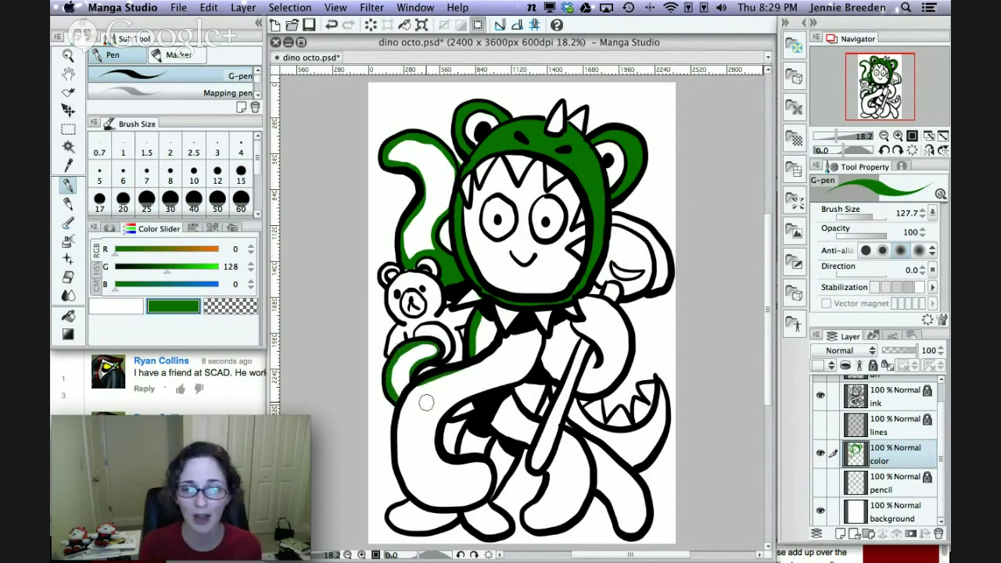
mouse_move(396, 399)
left_mouse_down()
mouse_move(399, 466)
mouse_move(413, 496)
mouse_move(390, 515)
mouse_move(400, 527)
mouse_move(457, 514)
mouse_move(441, 520)
mouse_move(455, 523)
mouse_move(459, 511)
mouse_move(477, 528)
mouse_move(508, 528)
mouse_move(492, 495)
mouse_move(529, 442)
left_mouse_up()
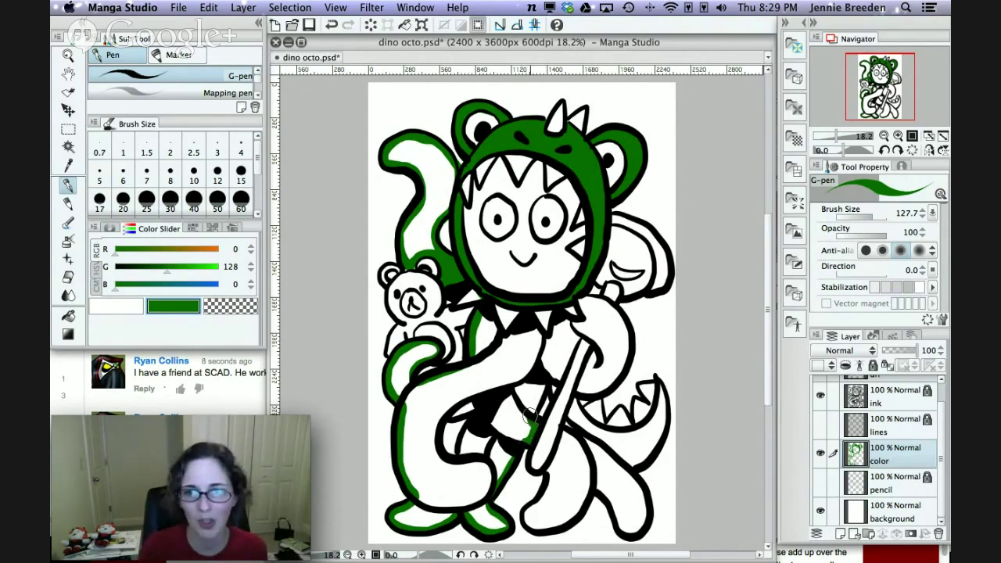
mouse_move(528, 415)
left_mouse_down()
mouse_move(546, 383)
mouse_move(556, 389)
mouse_move(581, 334)
mouse_move(594, 339)
mouse_move(594, 356)
mouse_move(581, 391)
mouse_move(602, 389)
mouse_move(628, 348)
mouse_move(624, 315)
mouse_move(583, 298)
mouse_move(586, 321)
mouse_move(555, 320)
mouse_move(551, 336)
mouse_move(533, 327)
mouse_move(500, 335)
mouse_move(491, 311)
mouse_move(479, 333)
mouse_move(504, 323)
left_mouse_up()
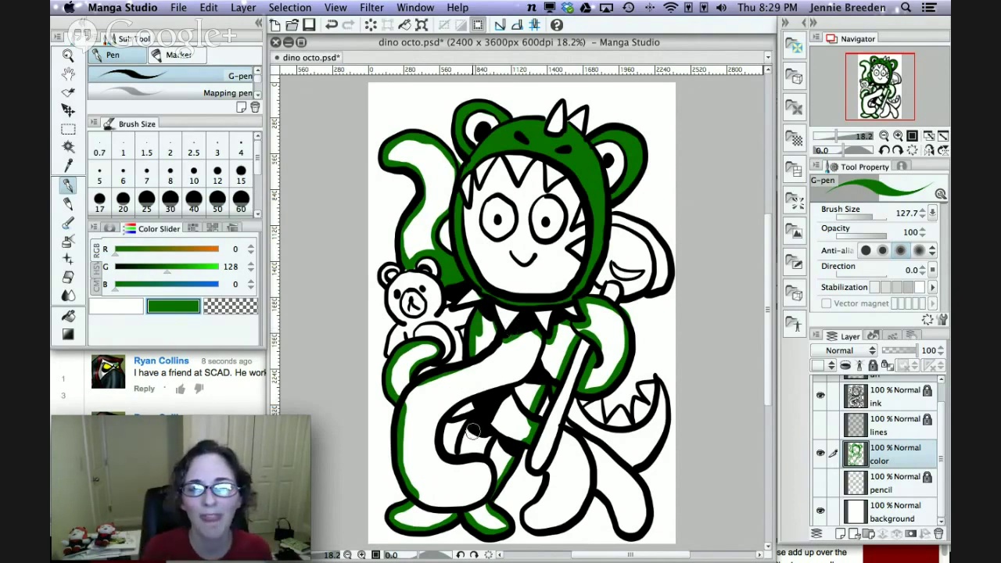
Fill the green-outlined front tentacles, plunger arm and raised tentacle with solid green.
left_click(68, 316)
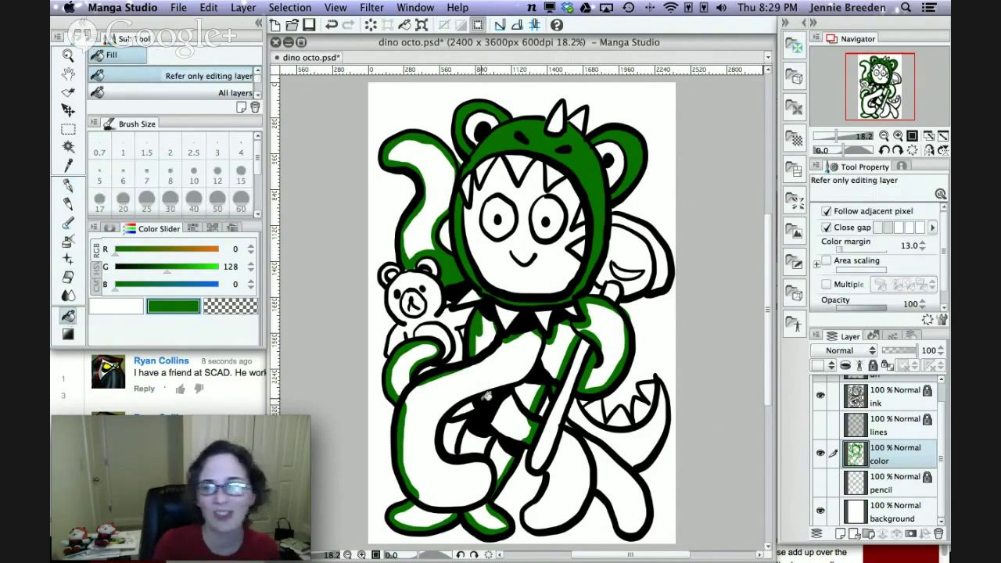
left_click(486, 396)
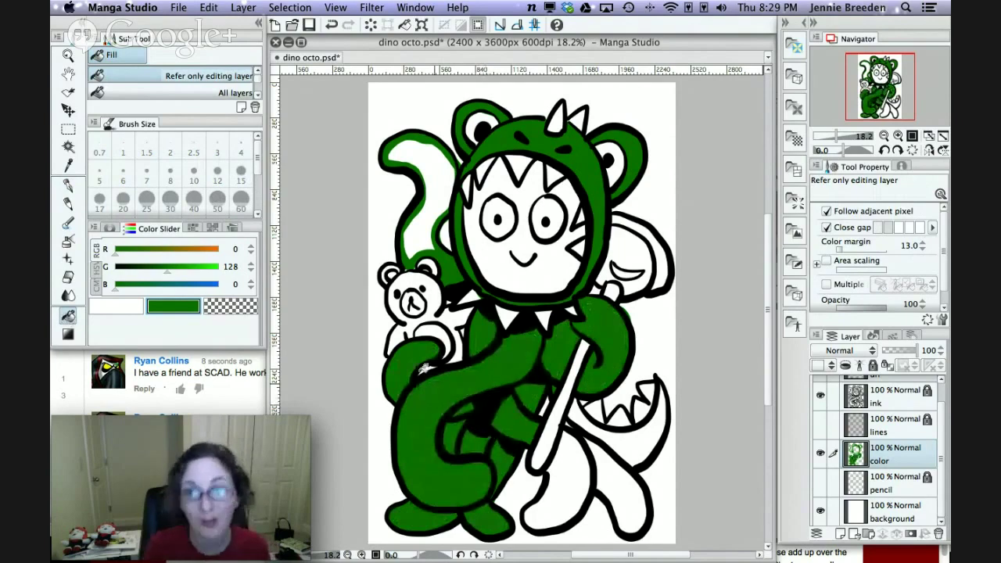
left_click(68, 186)
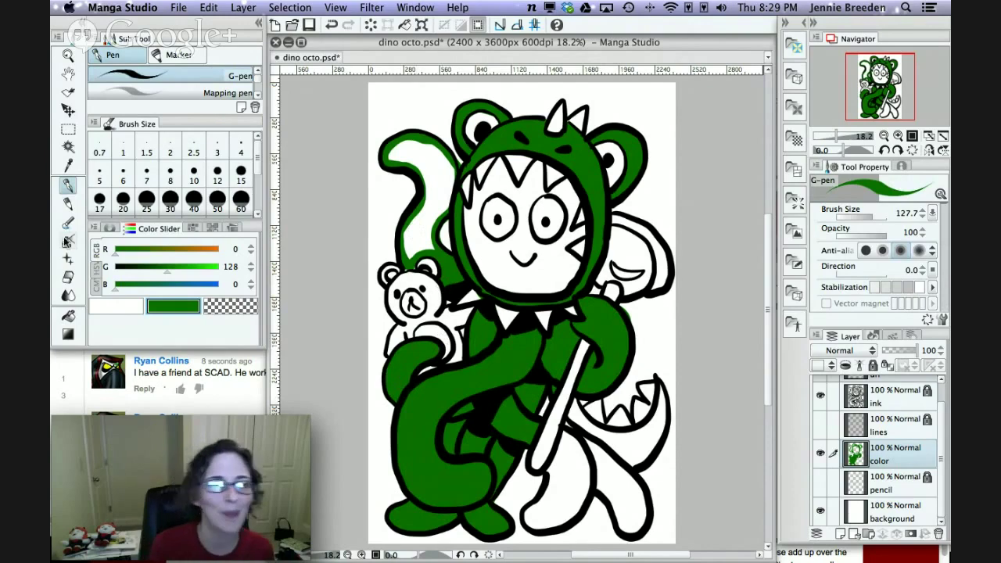
left_click(69, 316)
left_click(422, 238)
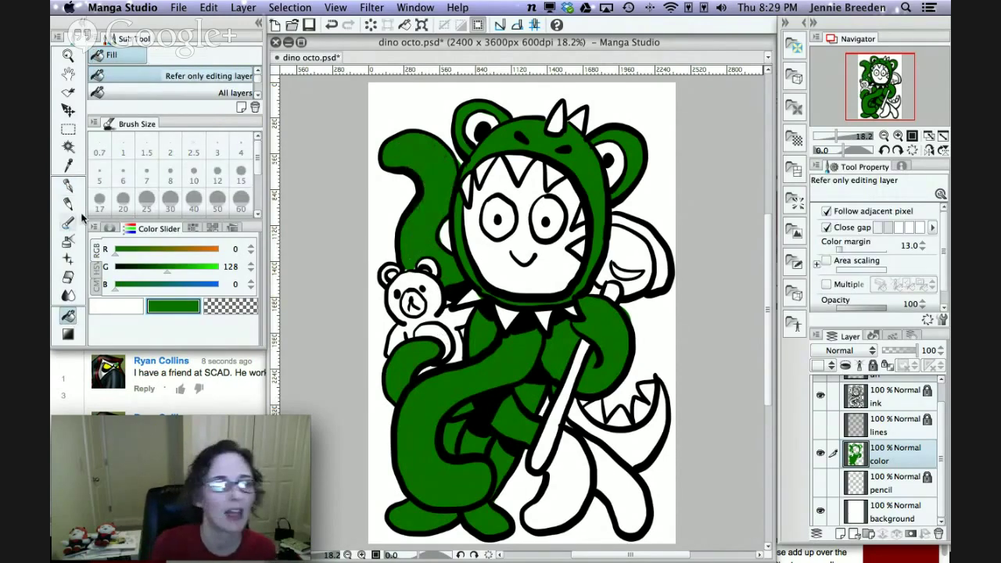
Outline the two lower-right tentacles and the dinosaur tail in green, fill them solid green, and return to the G-pen.
left_click(68, 185)
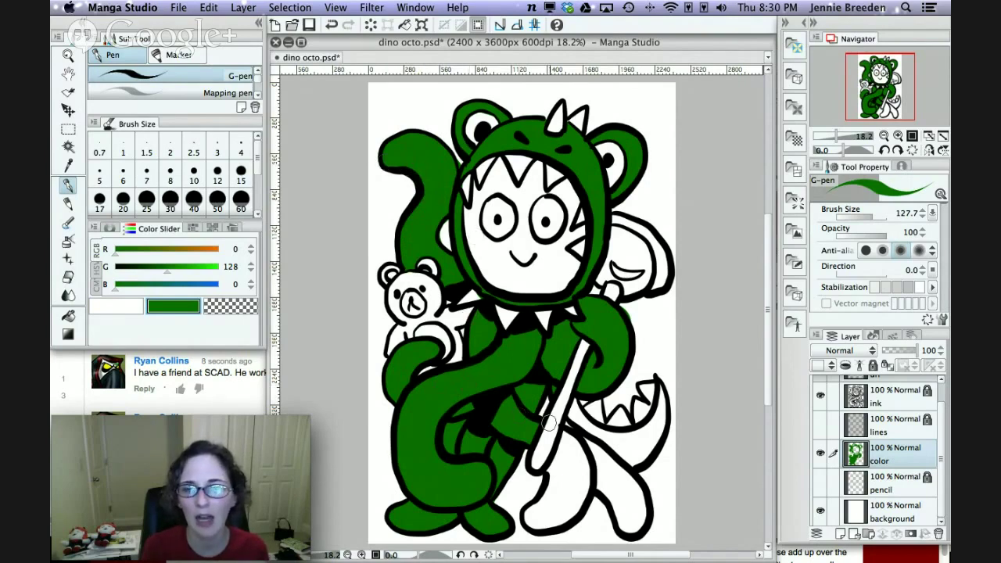
mouse_move(565, 439)
left_mouse_down()
mouse_move(526, 516)
mouse_move(536, 527)
mouse_move(565, 515)
mouse_move(586, 489)
mouse_move(561, 523)
mouse_move(637, 465)
mouse_move(585, 489)
mouse_move(601, 484)
mouse_move(620, 525)
mouse_move(633, 527)
mouse_move(637, 488)
left_mouse_up()
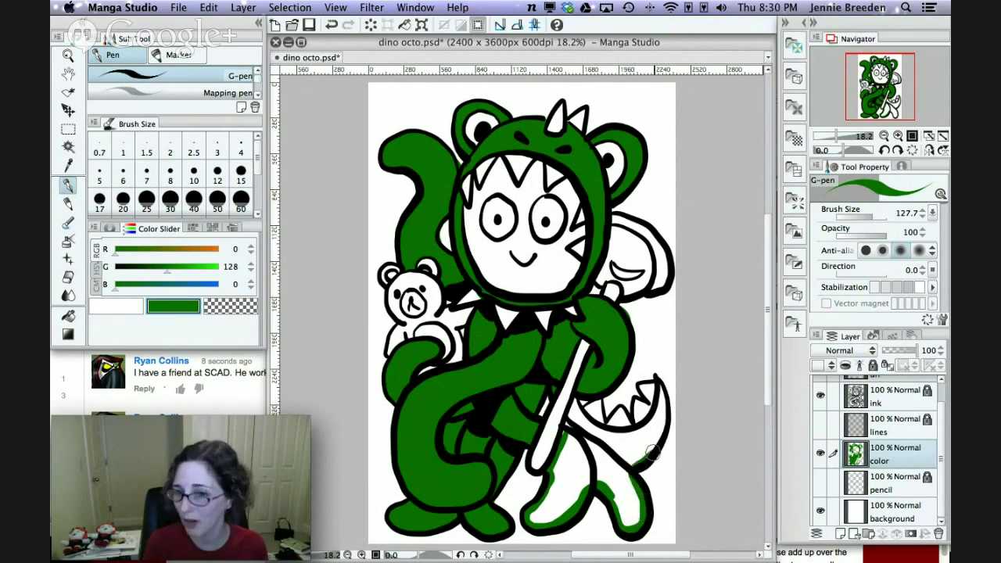
mouse_move(663, 428)
left_mouse_down()
mouse_move(655, 384)
mouse_move(645, 419)
mouse_move(623, 433)
mouse_move(574, 403)
mouse_move(566, 429)
left_mouse_up()
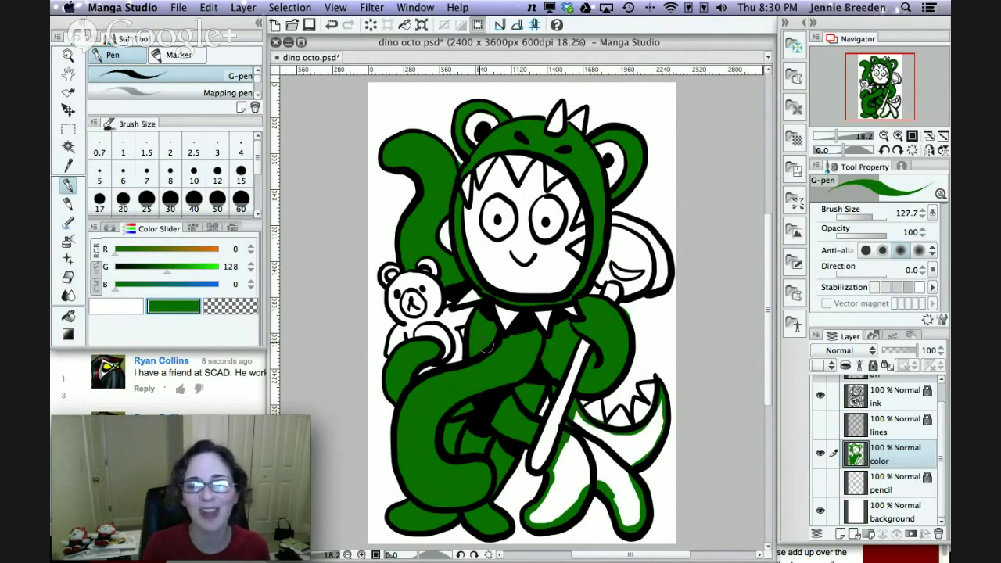
left_click(68, 315)
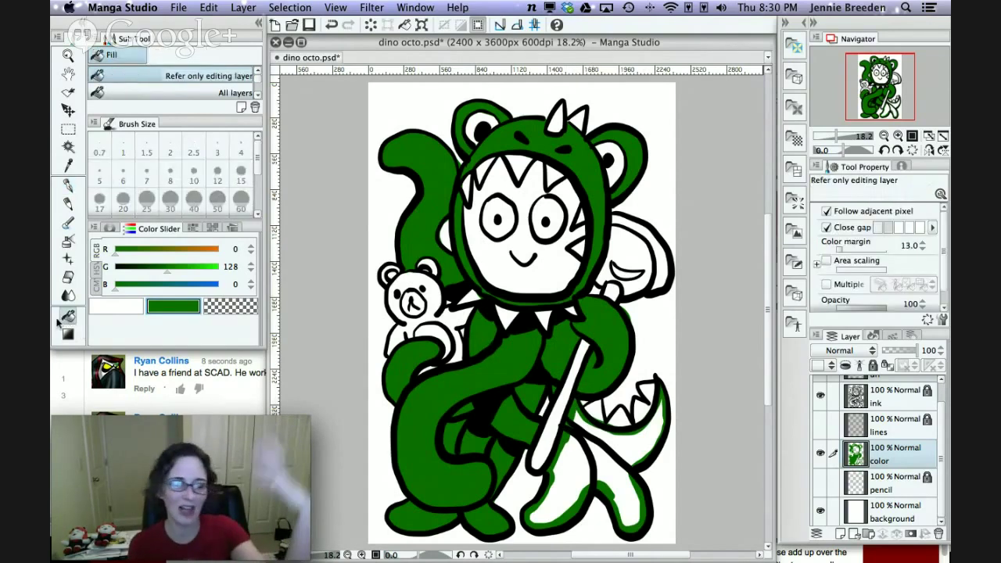
left_click(573, 465)
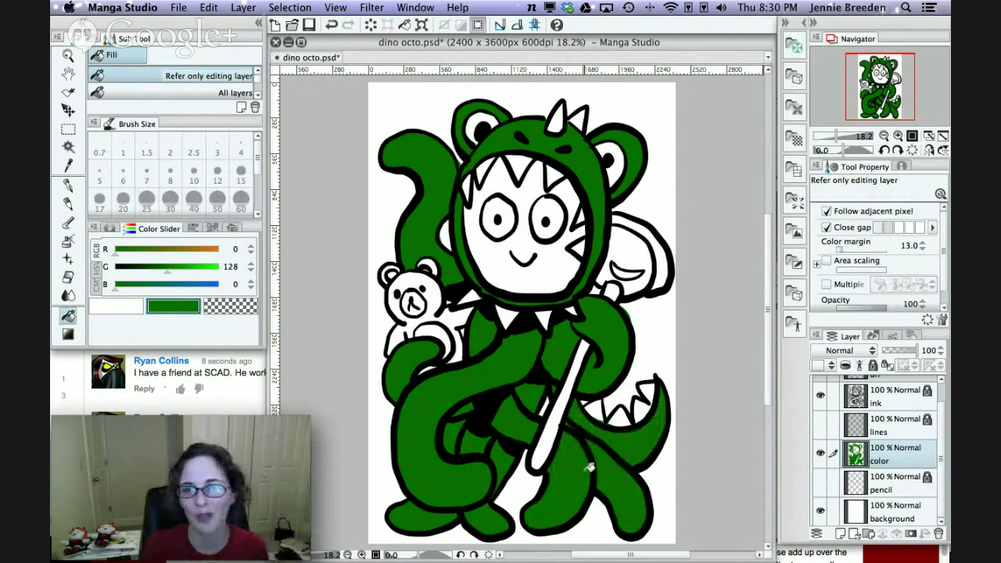
key("p")
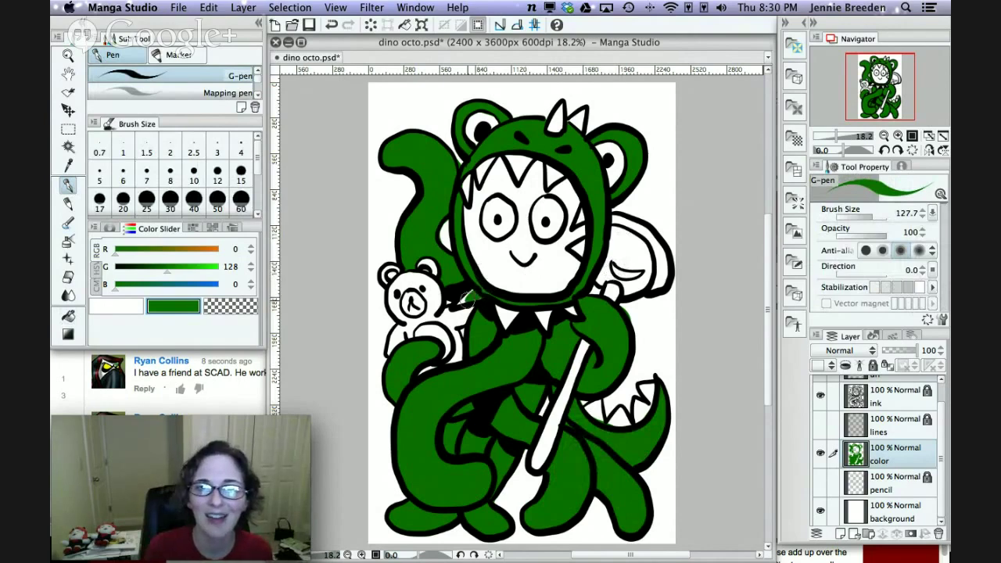
Switch to Safari, reload the YouTube livestream comments page and read through the recent viewer comments.
left_click(239, 394)
left_click(356, 100)
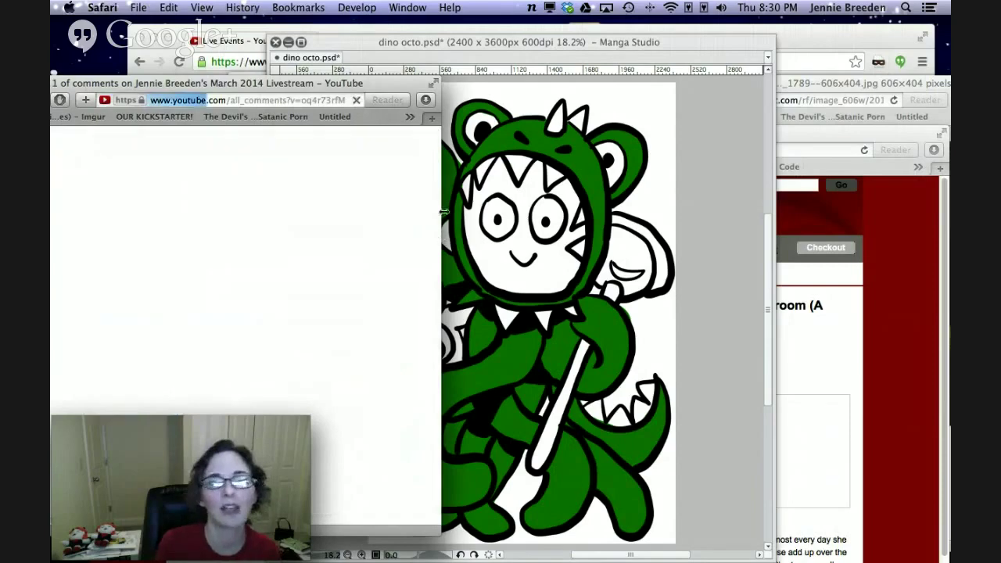
scroll(437, 163, "down", 1)
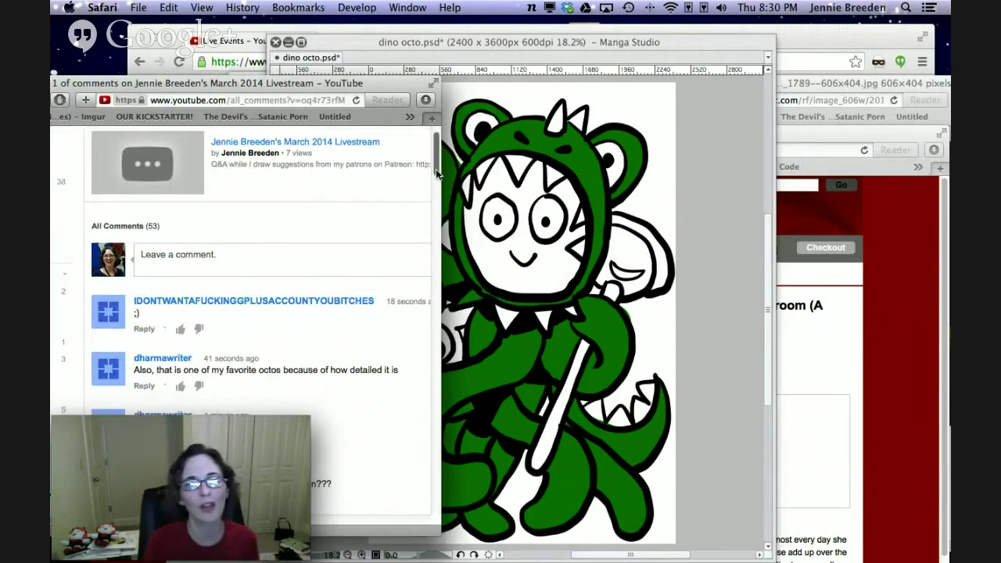
scroll(436, 167, "down", 1)
scroll(438, 180, "down", 2)
scroll(438, 180, "down", 3)
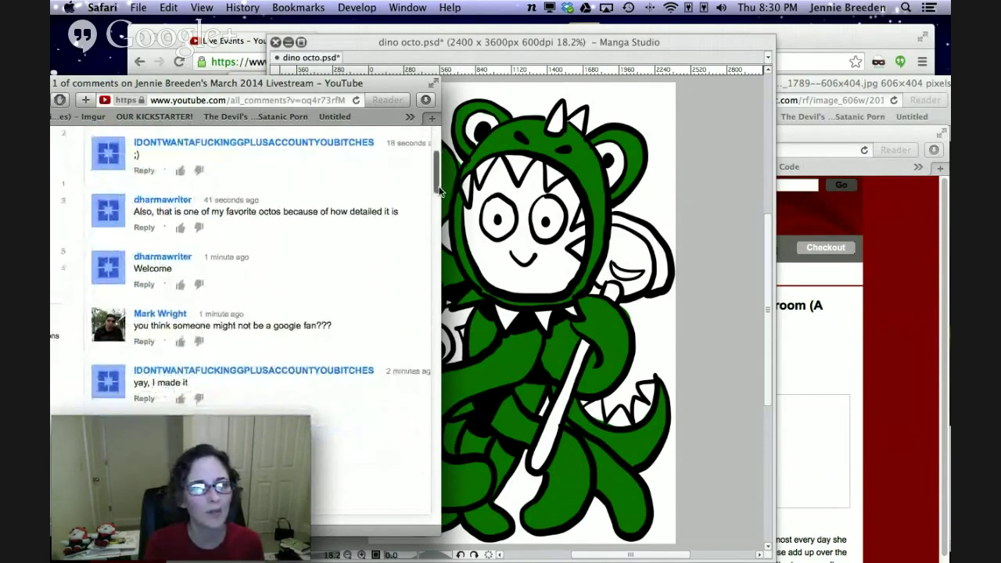
scroll(440, 191, "down", 2)
scroll(440, 196, "down", 1)
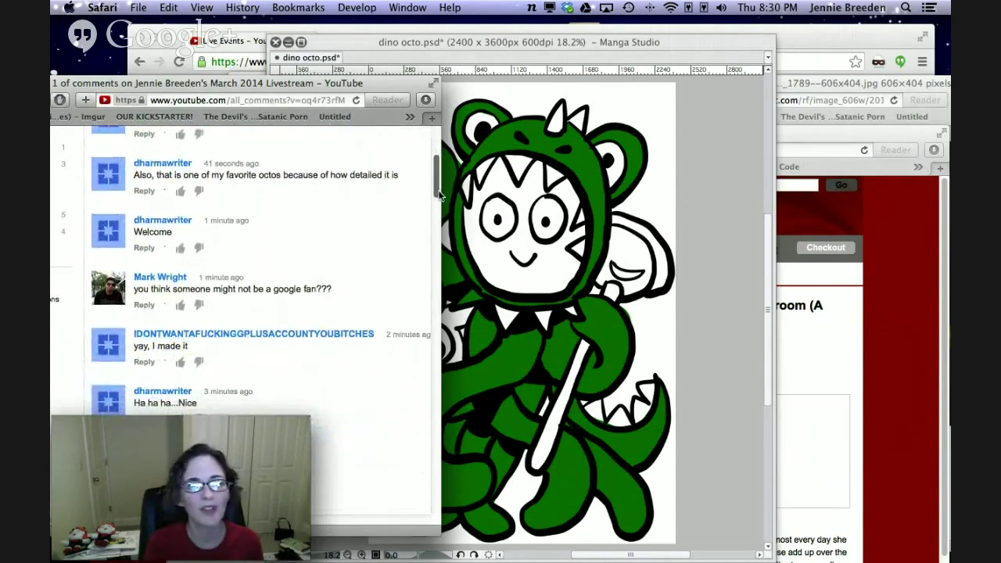
scroll(439, 196, "down", 1)
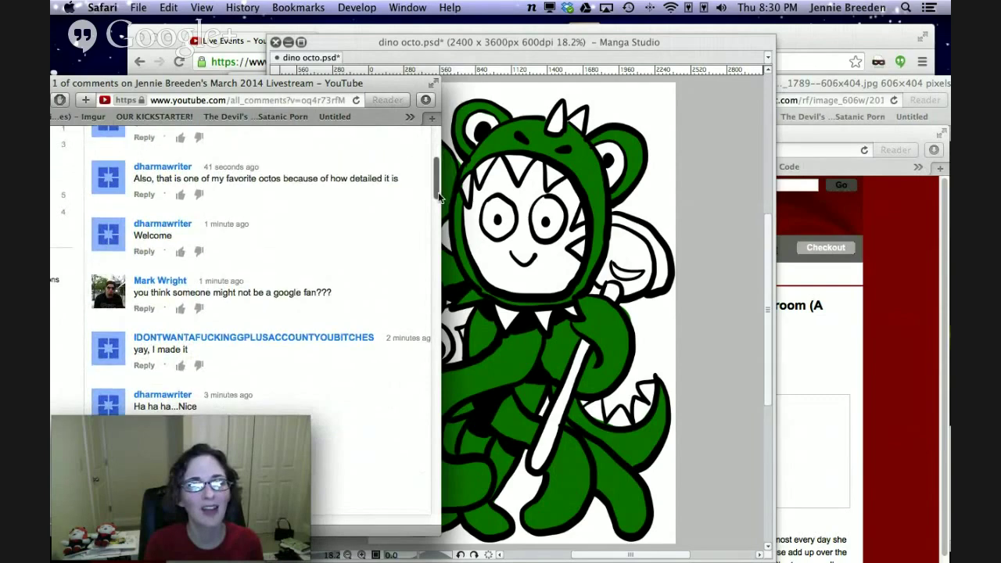
scroll(438, 199, "down", 2)
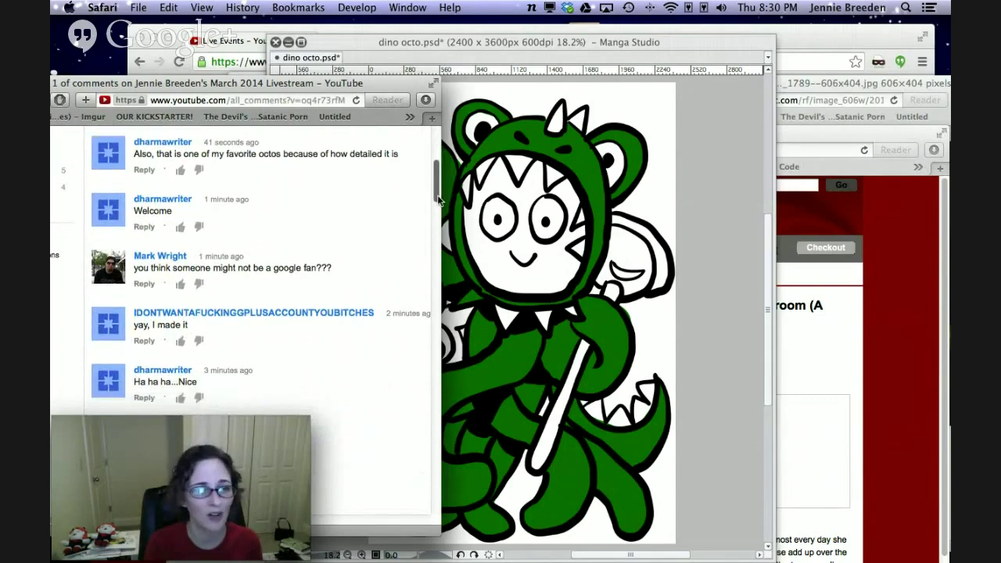
scroll(437, 197, "down", 1)
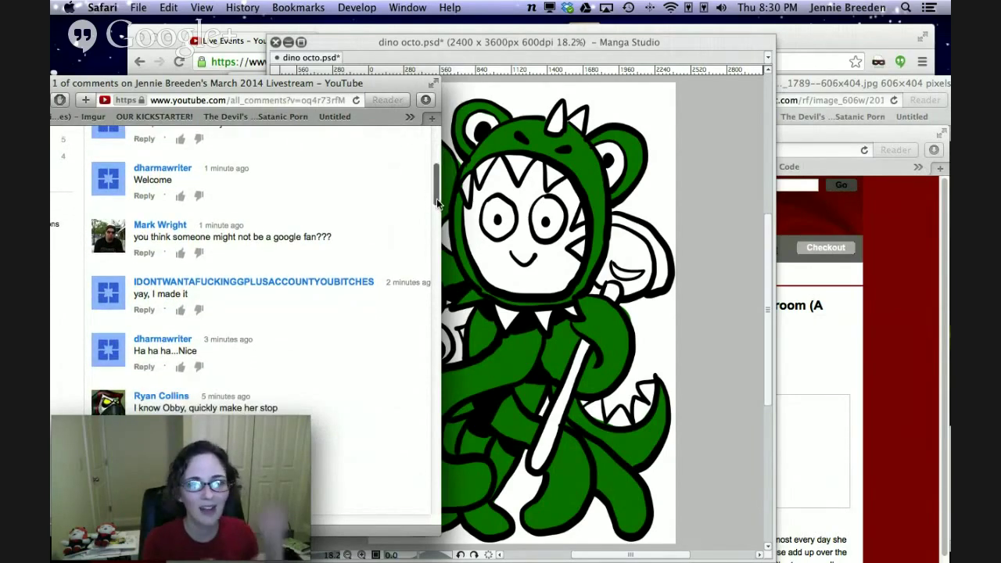
scroll(436, 200, "down", 7)
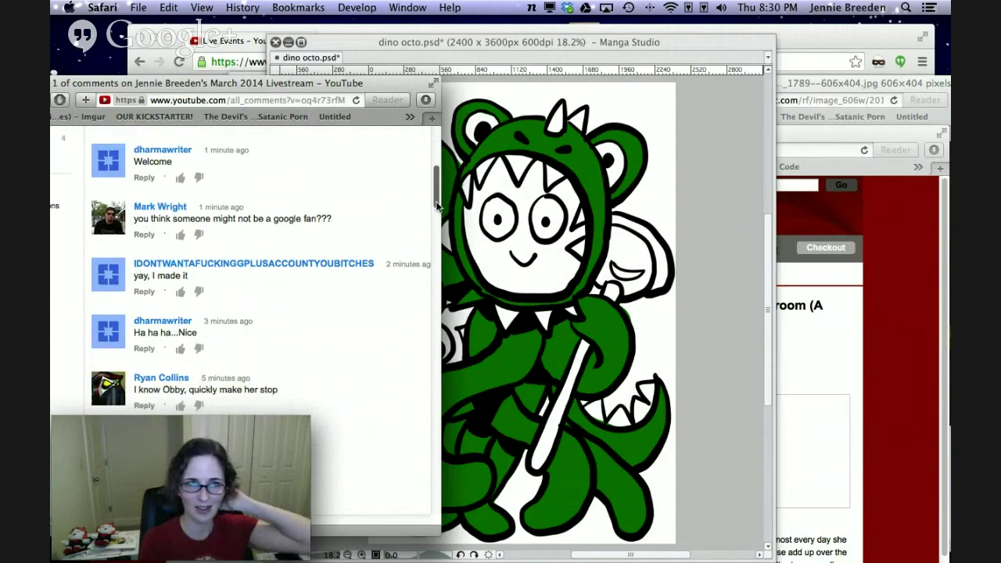
scroll(437, 213, "down", 2)
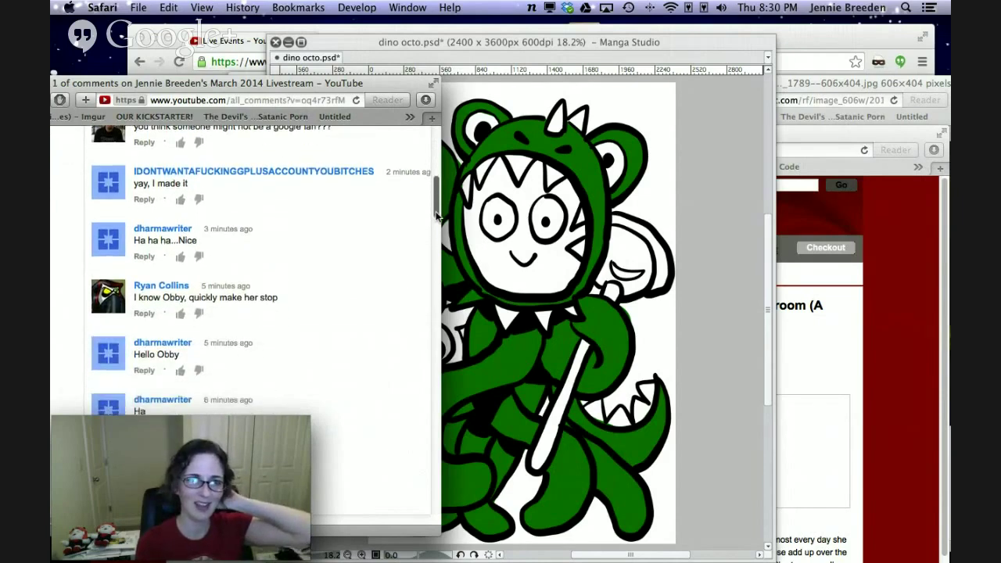
scroll(437, 215, "down", 2)
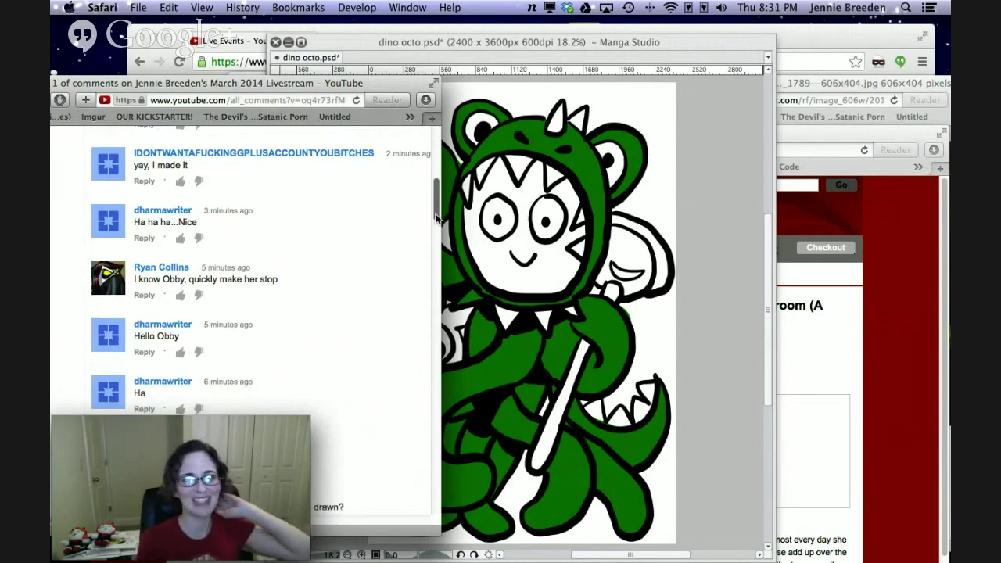
Read through the older livestream viewer comments and return to the octopus drawing in Manga Studio.
left_click_drag(437, 218, 436, 232)
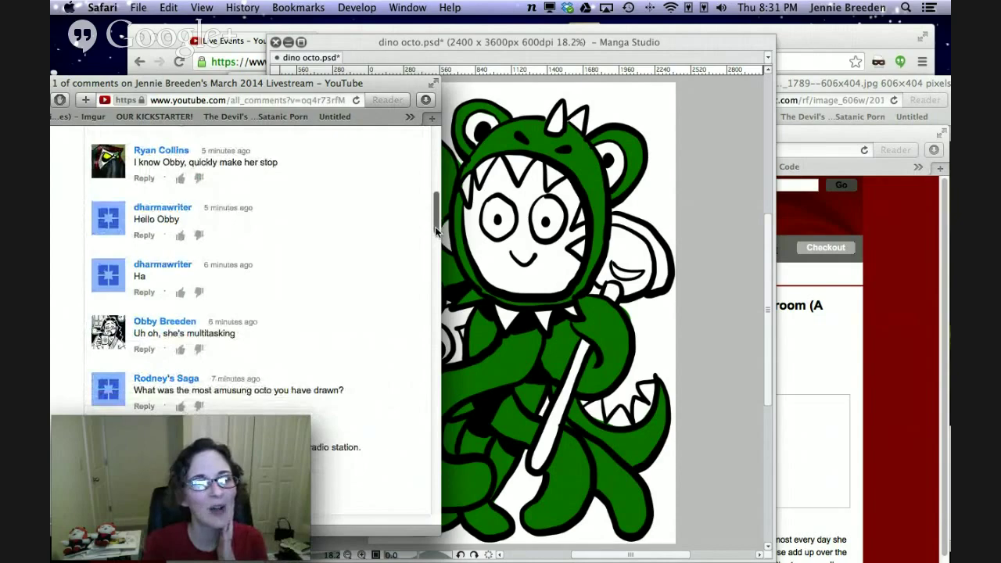
scroll(435, 229, "down", 2)
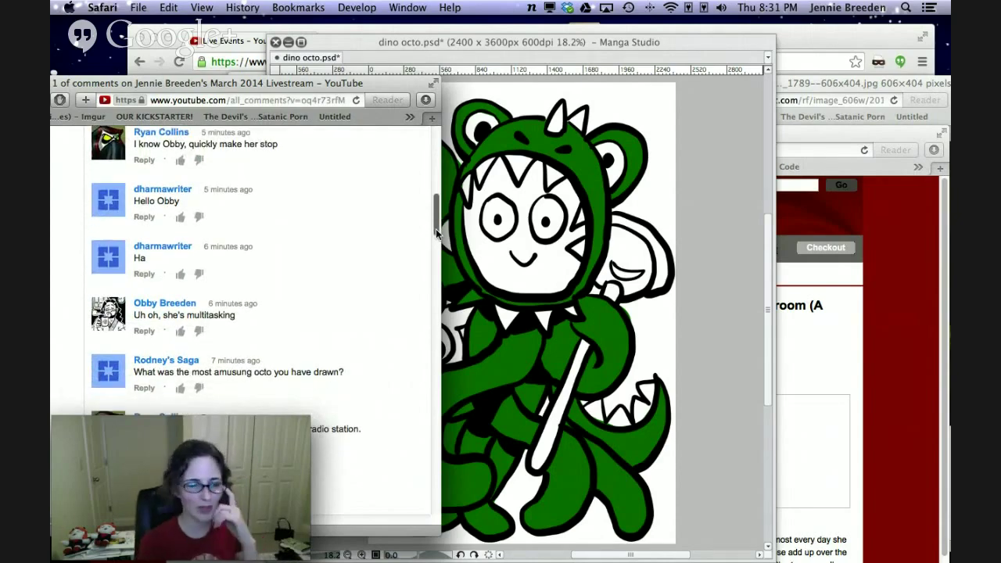
left_click_drag(436, 229, 436, 243)
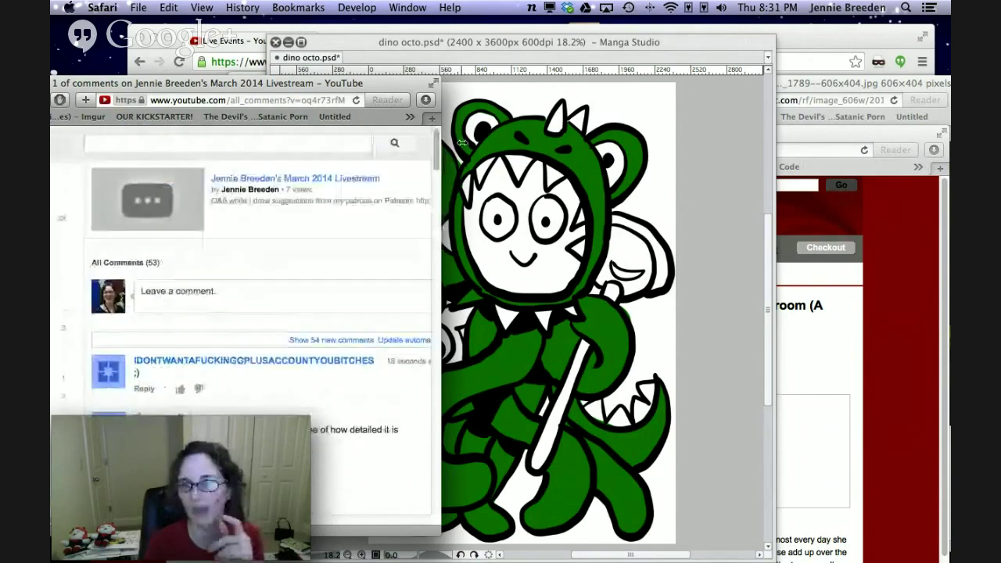
left_click(738, 332)
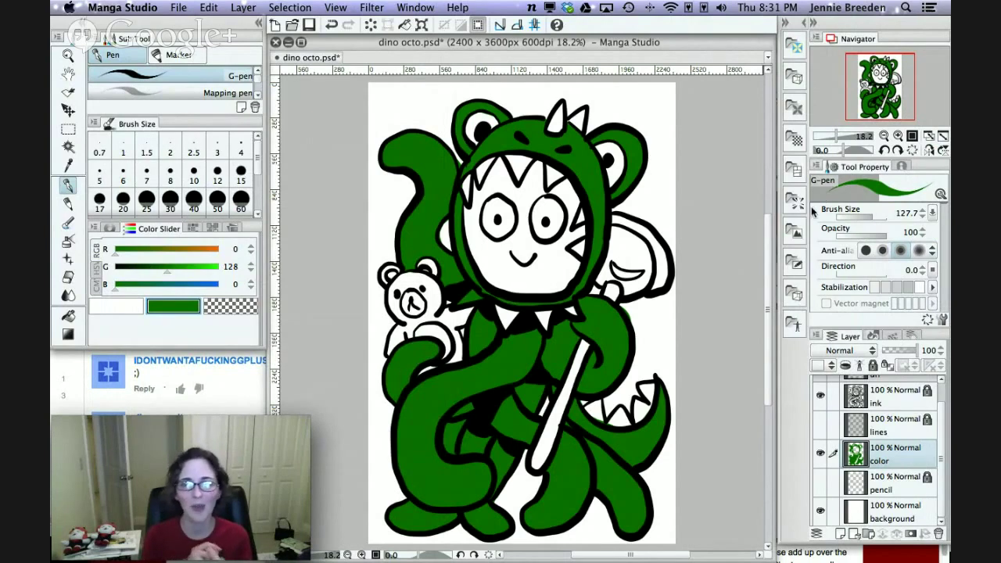
Minimize the Chrome live events and Safari comments windows, and stop the screen share in the Google+ Hangouts window.
mouse_move(939, 336)
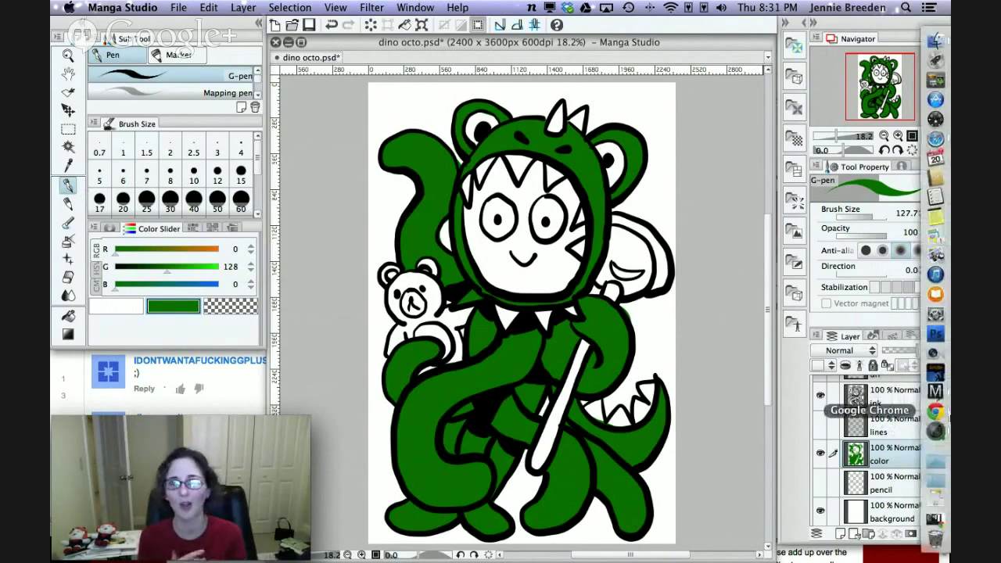
left_click(944, 413)
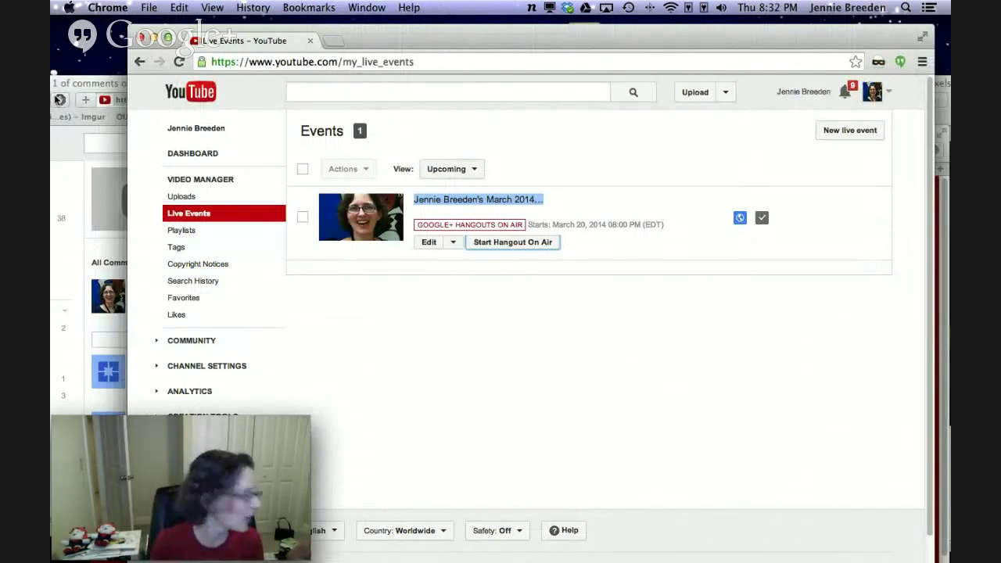
left_click(154, 37)
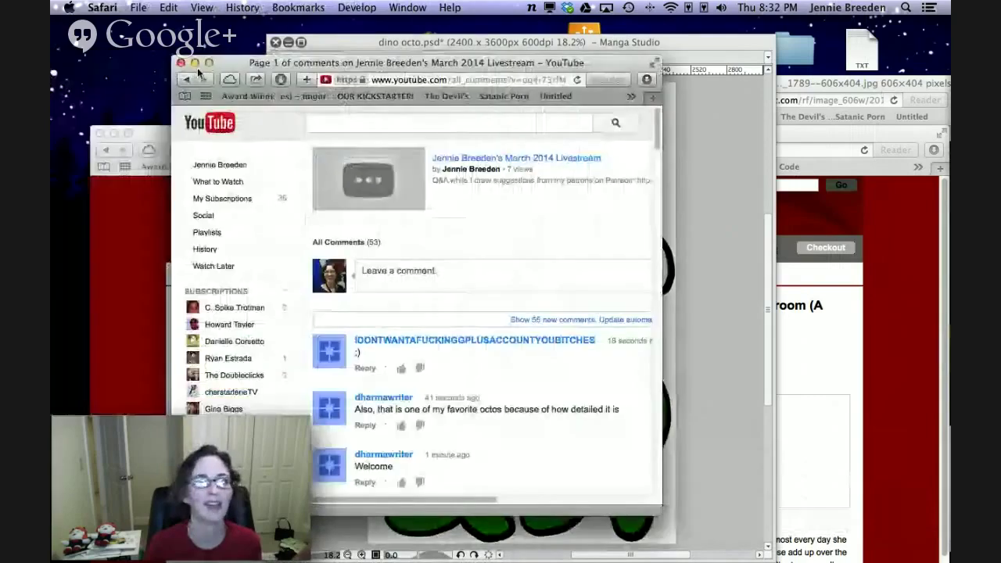
left_click(195, 63)
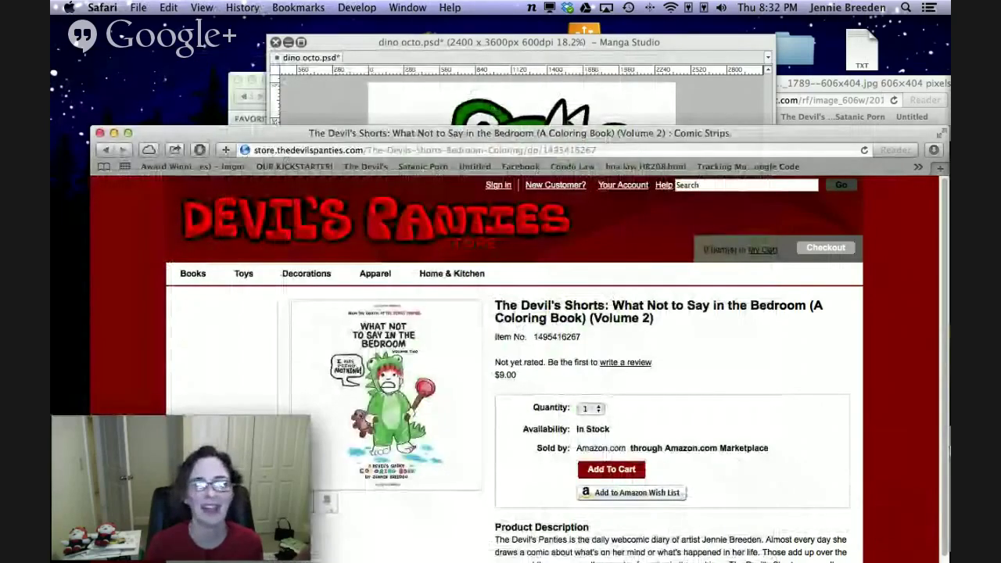
mouse_move(938, 464)
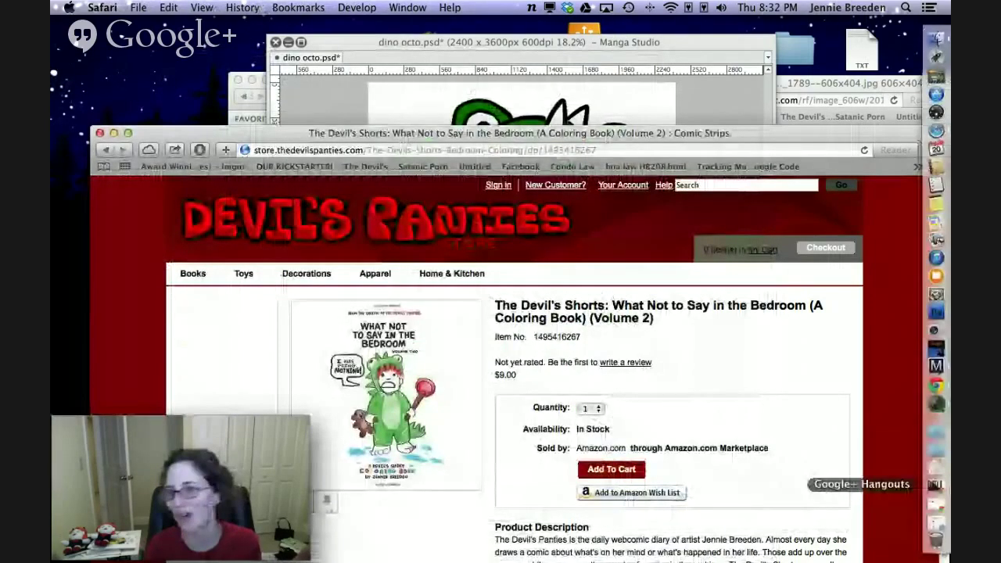
left_click(935, 484)
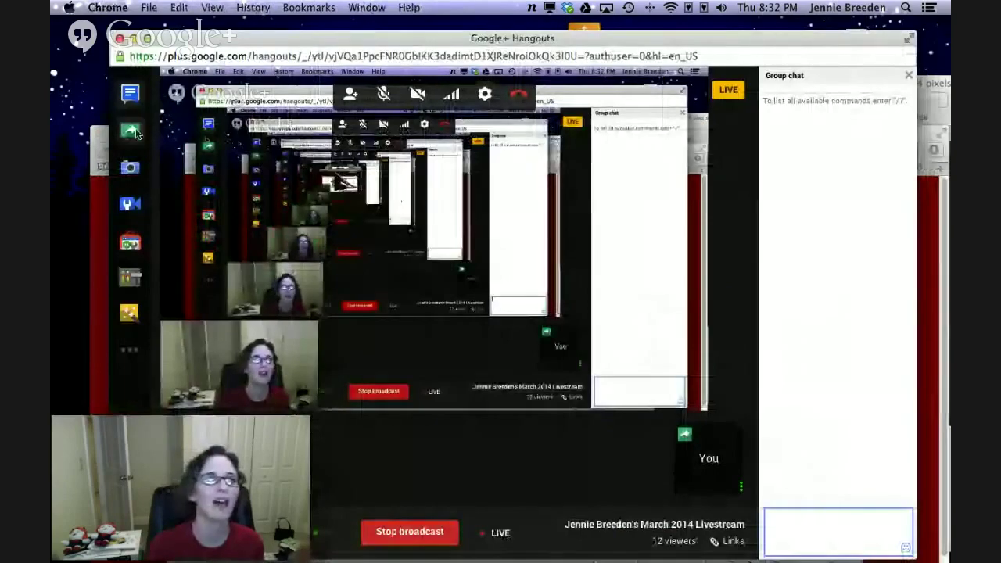
left_click(133, 131)
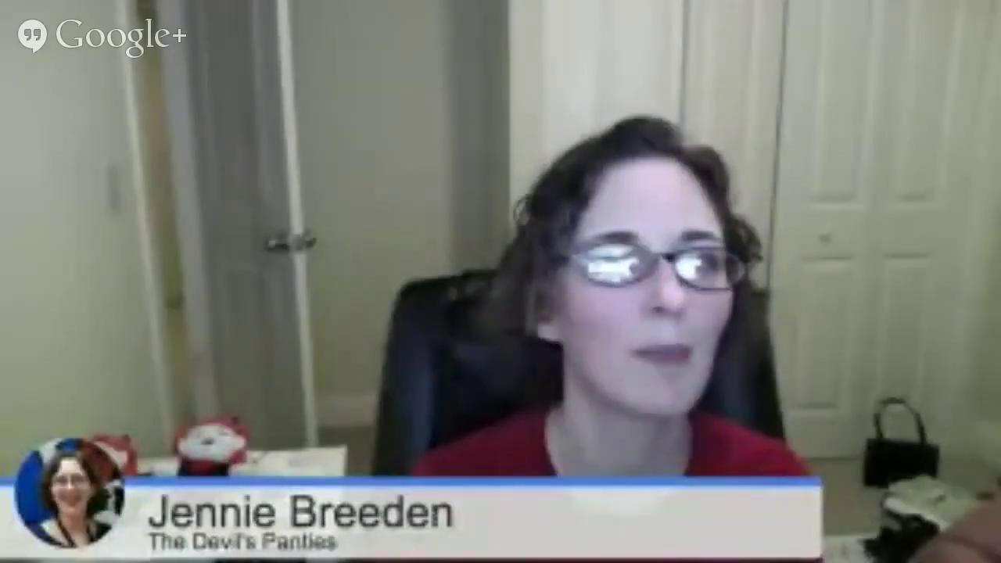
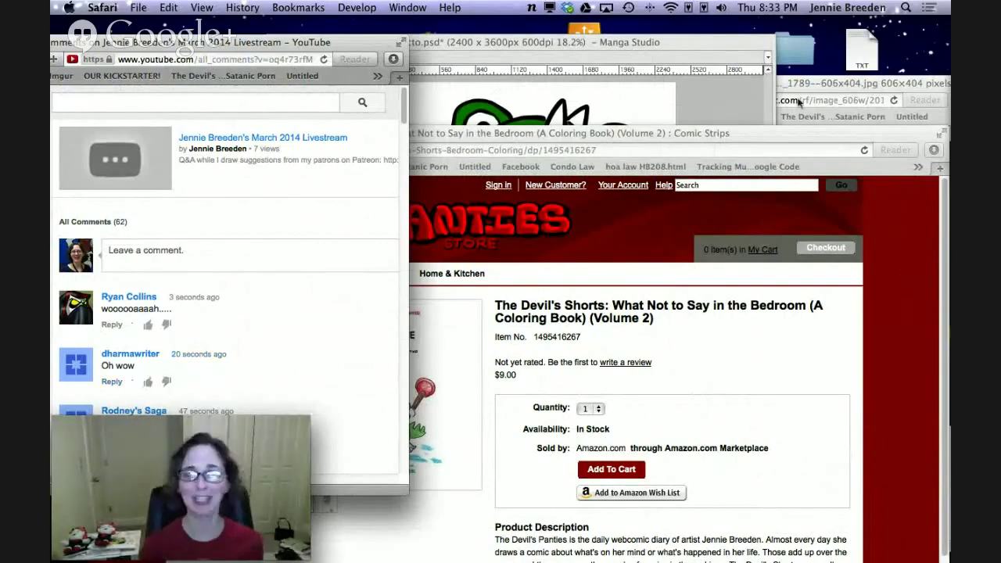
Return to Manga Studio, set the green value to 203, test it on the collar spikes, and refill the dinosaur suit with it.
left_click(721, 108)
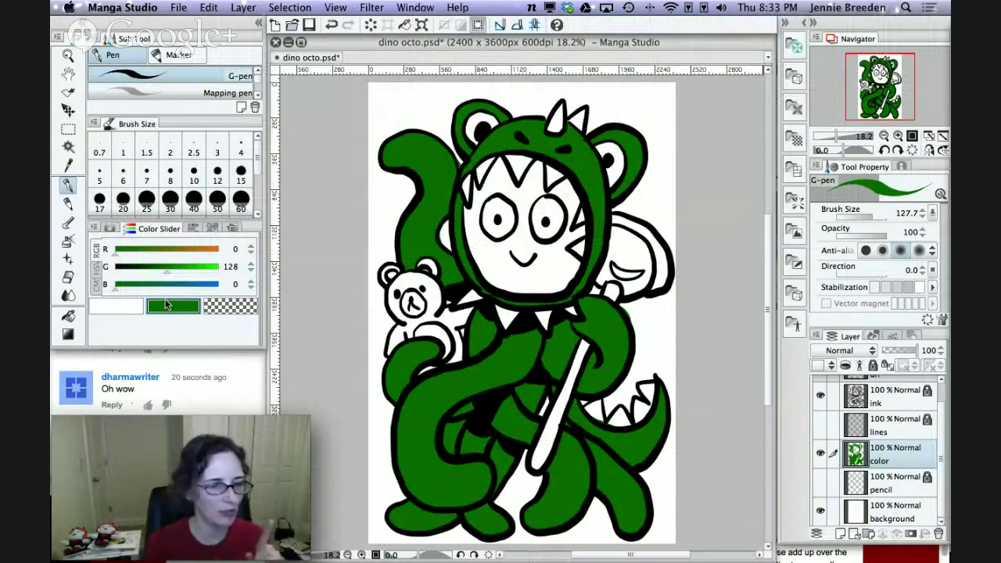
left_click_drag(166, 271, 197, 271)
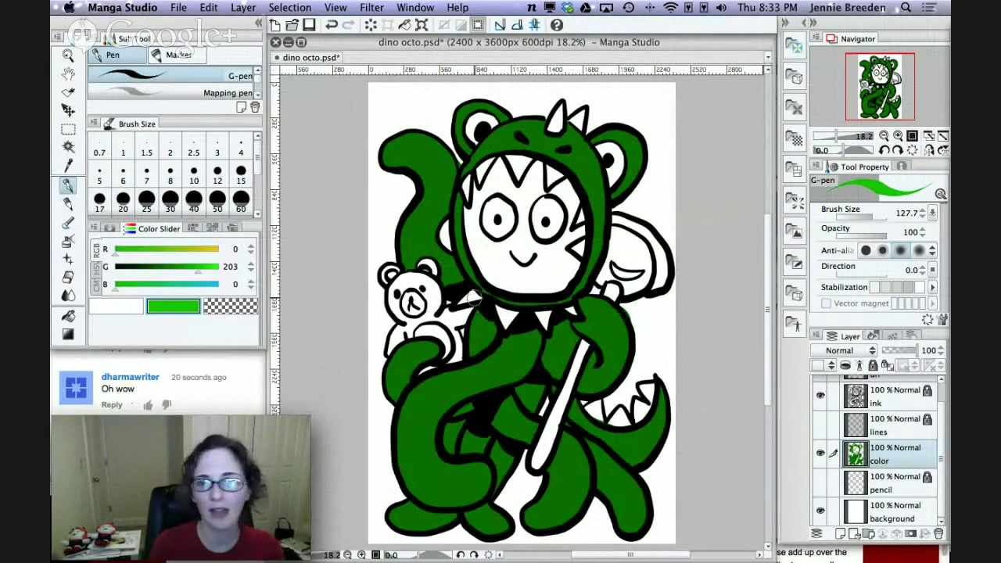
mouse_move(473, 296)
left_mouse_down()
mouse_move(508, 313)
mouse_move(497, 314)
left_mouse_up()
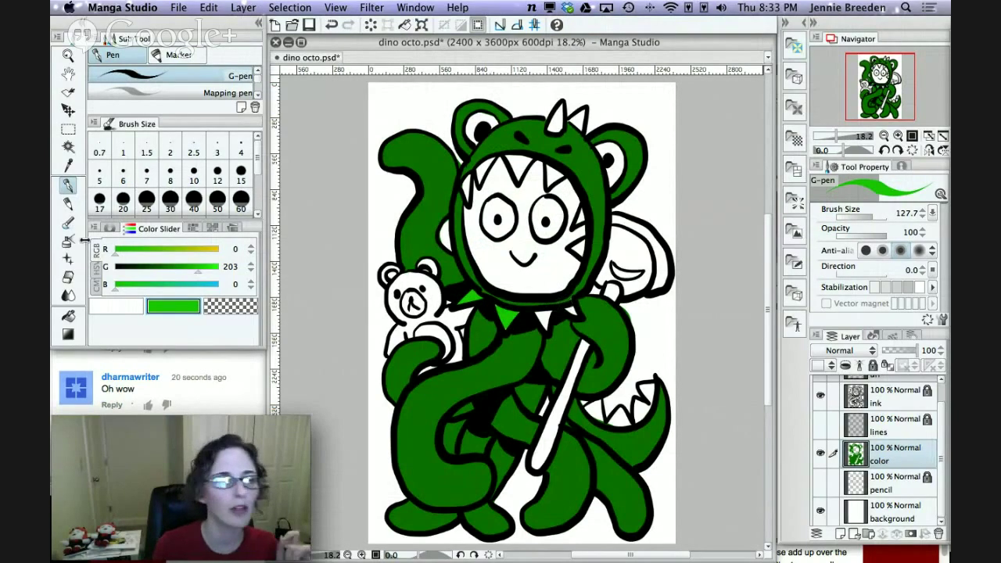
left_click(68, 315)
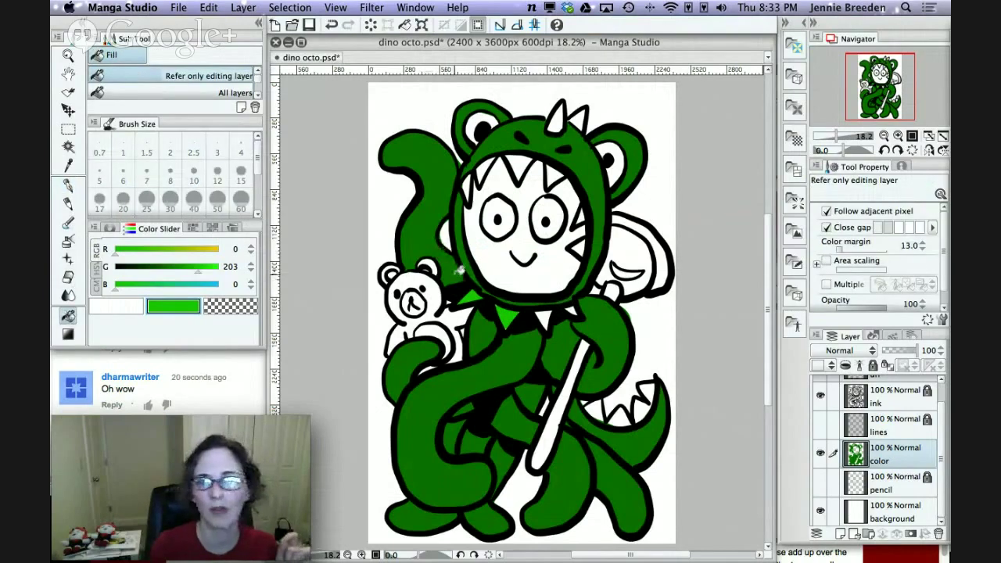
left_click(473, 313)
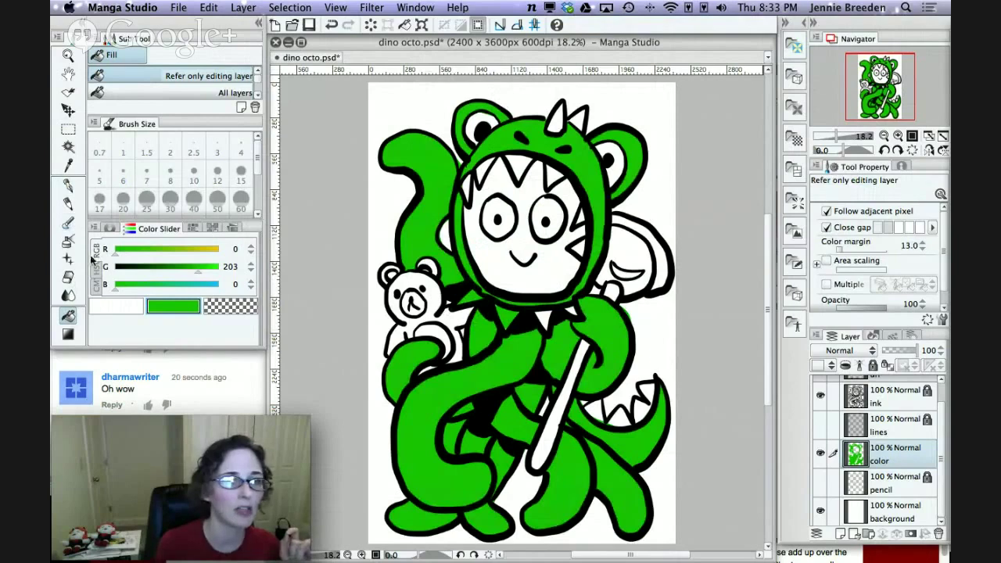
Set the green value to 119 and paint the collar, head and tail spikes dark green with the G-pen.
left_click_drag(200, 275, 165, 275)
left_click(68, 188)
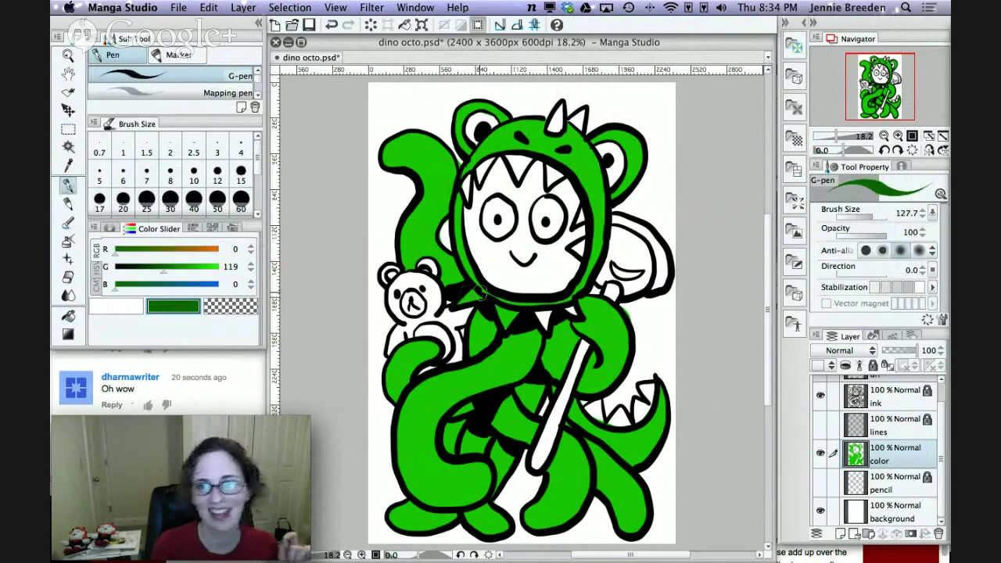
mouse_move(471, 296)
left_mouse_down()
mouse_move(514, 313)
mouse_move(498, 312)
mouse_move(503, 327)
mouse_move(516, 312)
mouse_move(548, 312)
mouse_move(544, 328)
mouse_move(535, 312)
mouse_move(575, 312)
left_mouse_up()
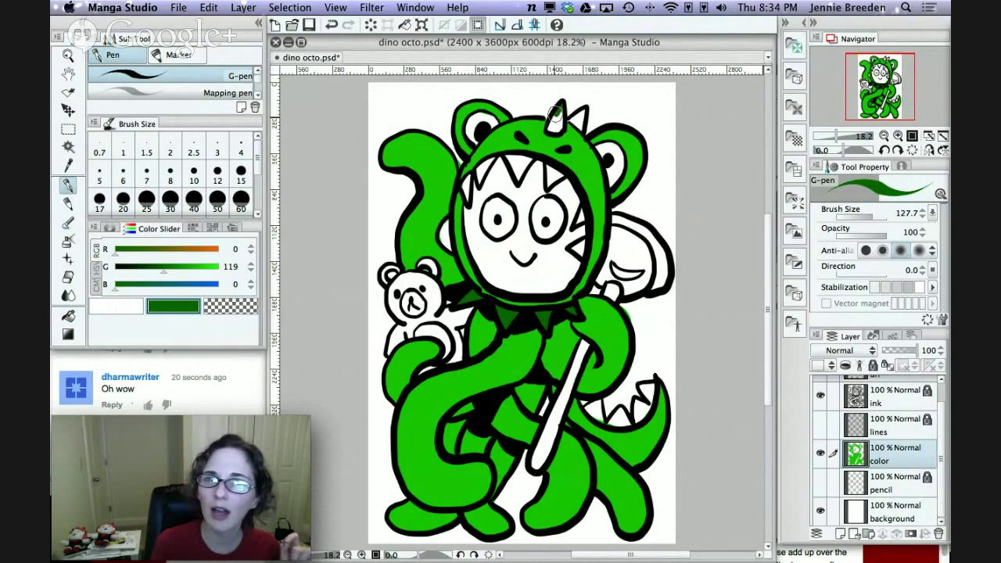
left_click_drag(552, 123, 581, 123)
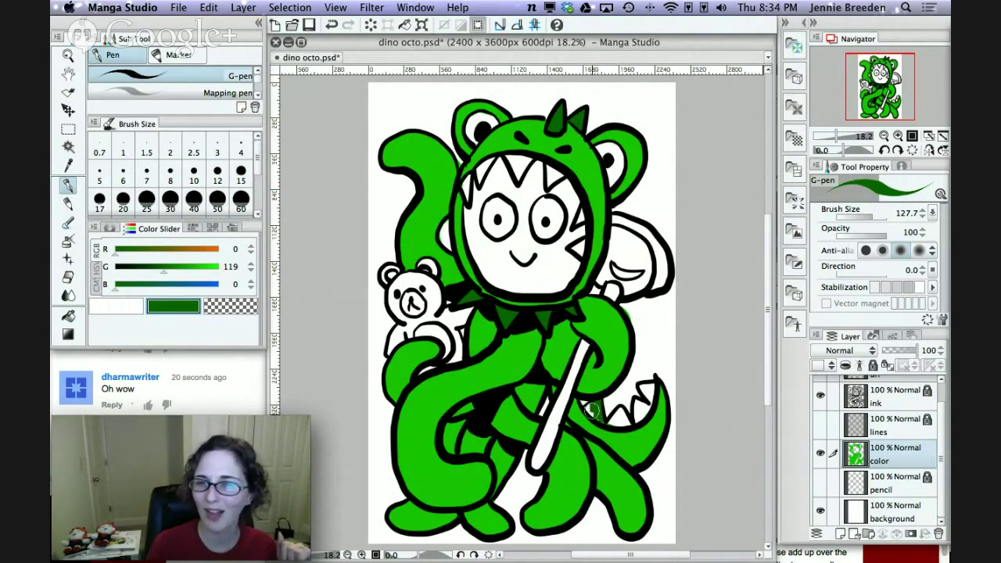
mouse_move(601, 422)
left_mouse_down()
mouse_move(621, 410)
mouse_move(609, 424)
mouse_move(619, 413)
mouse_move(629, 422)
mouse_move(614, 424)
mouse_move(634, 417)
mouse_move(635, 401)
mouse_move(636, 420)
mouse_move(644, 385)
left_mouse_up()
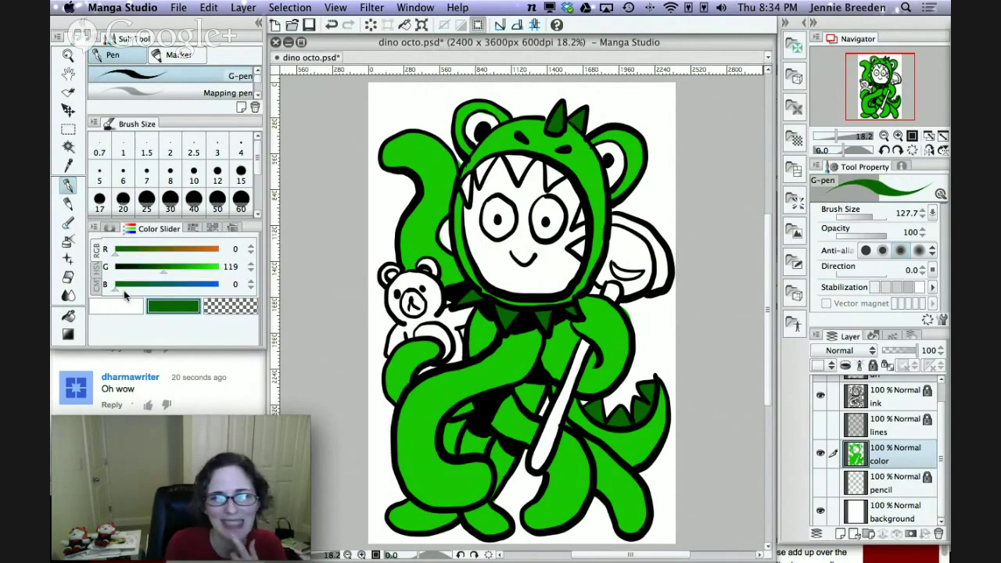
Set the color to pure red (R 255, G 0, B 0) and paint the plunger's cup, leaving its curved highlight white.
left_click(188, 286)
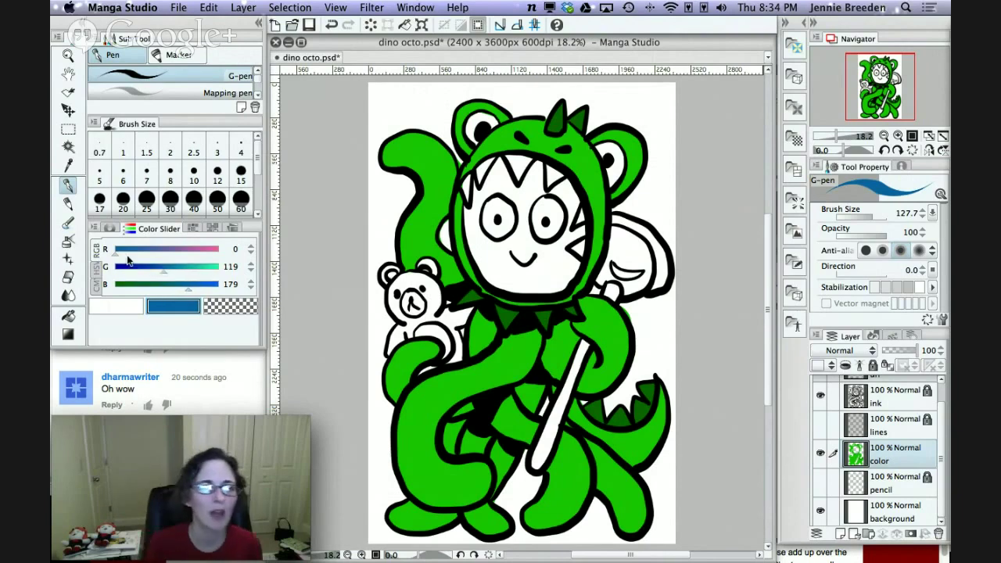
left_click(218, 249)
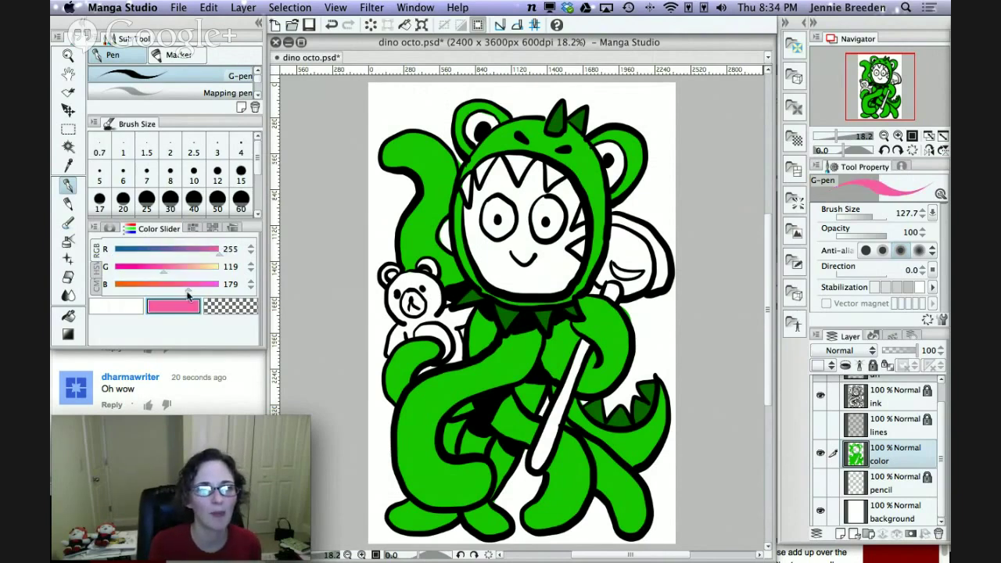
left_click(116, 284)
left_click(116, 266)
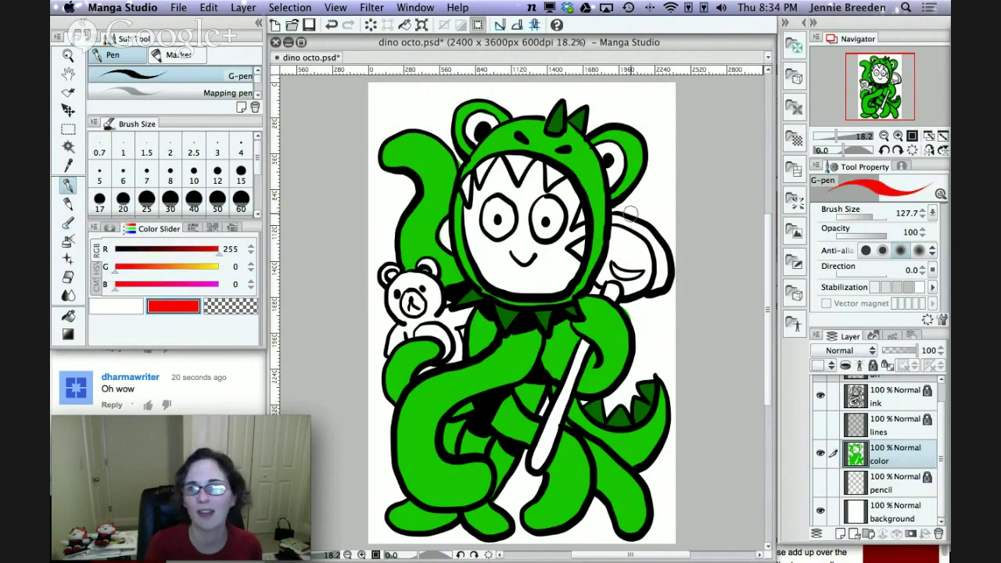
mouse_move(614, 218)
left_mouse_down()
mouse_move(661, 247)
mouse_move(671, 267)
mouse_move(658, 289)
mouse_move(624, 297)
mouse_move(600, 276)
mouse_move(610, 237)
mouse_move(624, 225)
mouse_move(635, 231)
left_mouse_up()
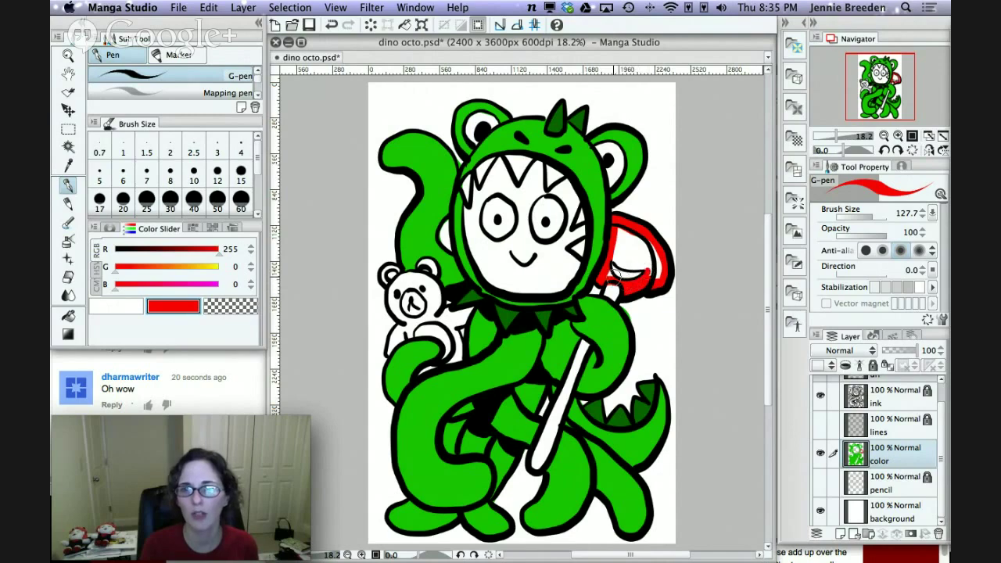
mouse_move(617, 264)
left_mouse_down()
mouse_move(658, 272)
mouse_move(635, 235)
mouse_move(622, 233)
mouse_move(617, 247)
mouse_move(643, 247)
left_mouse_up()
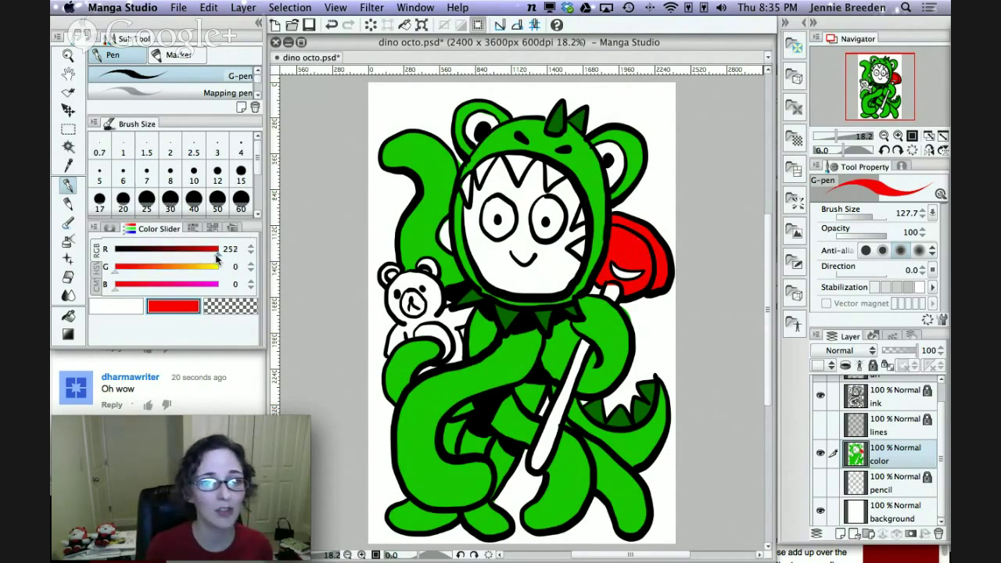
Mix a reddish brown of H 1, S 50, V 53 on the color wheel and paint the plunger handle's upper end.
left_click_drag(218, 261, 178, 256)
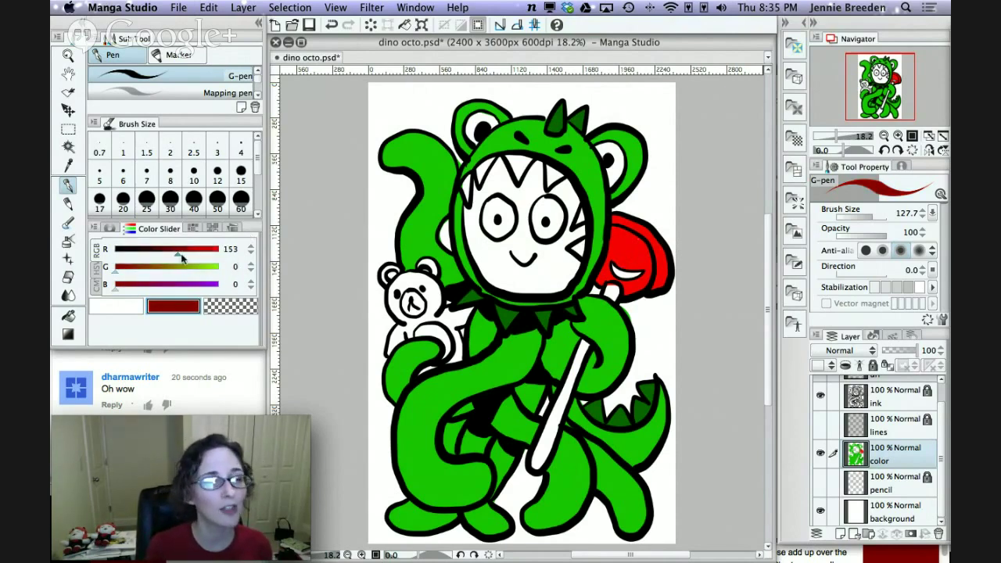
left_click(109, 229)
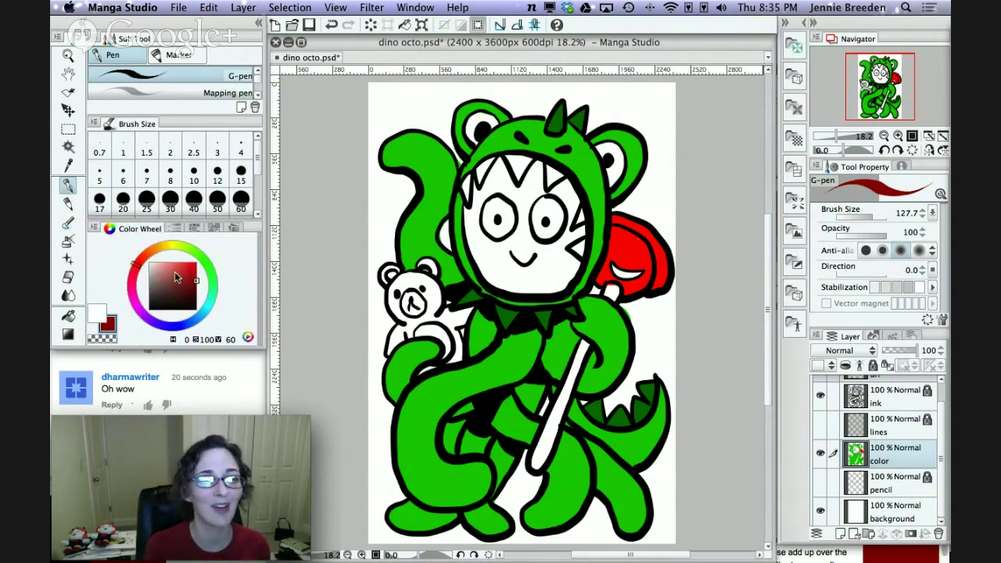
left_click(175, 272)
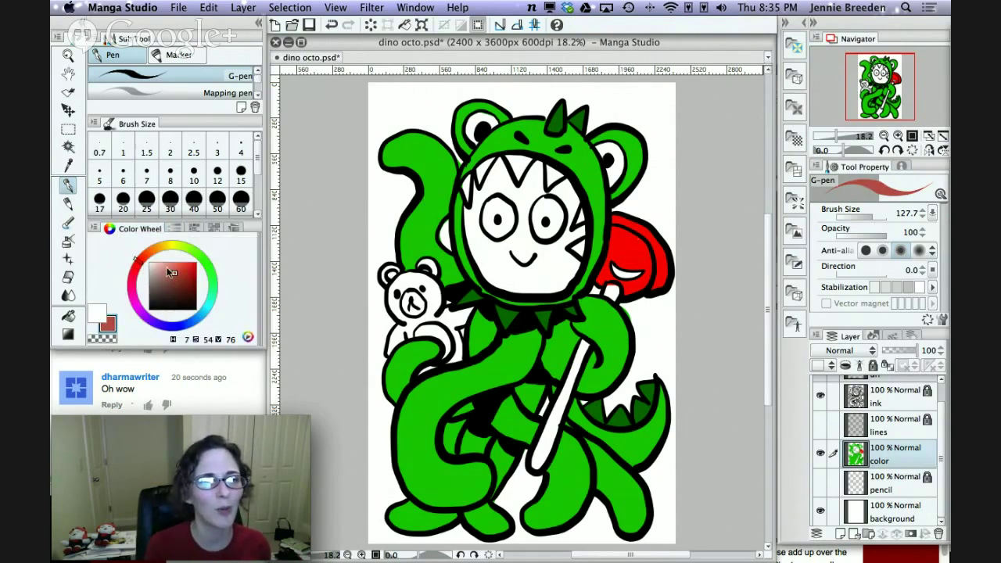
left_click(173, 280)
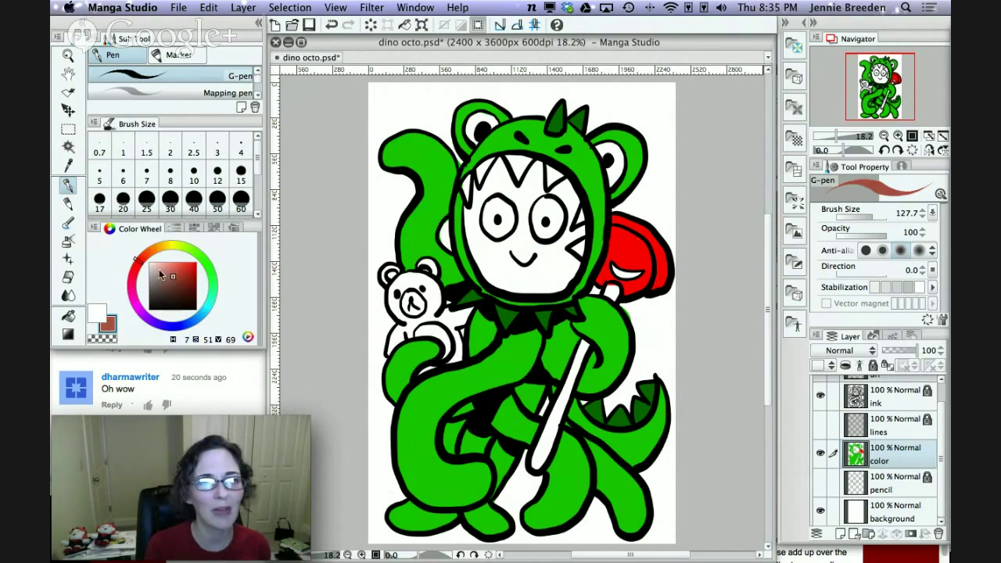
left_click(172, 279)
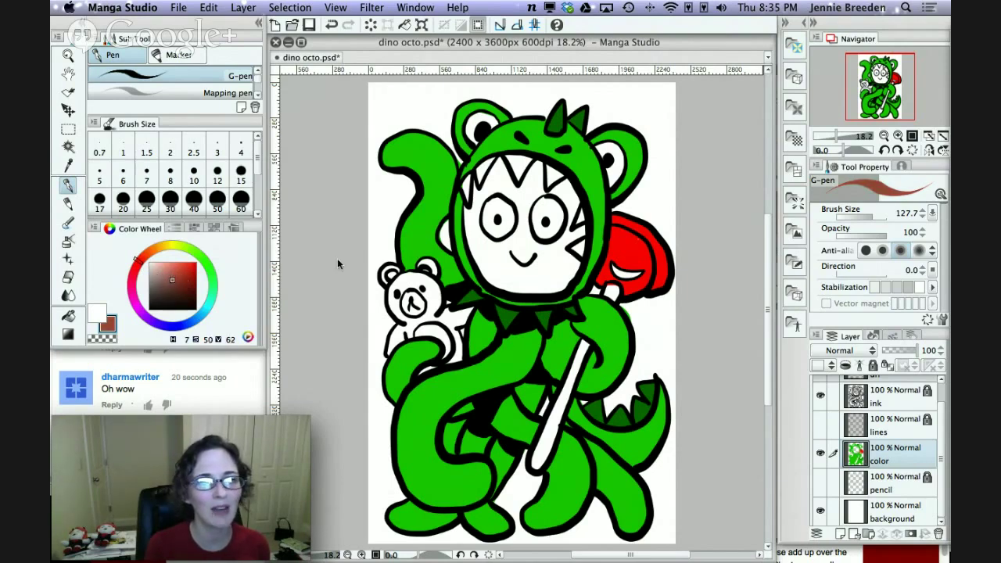
left_click(140, 265)
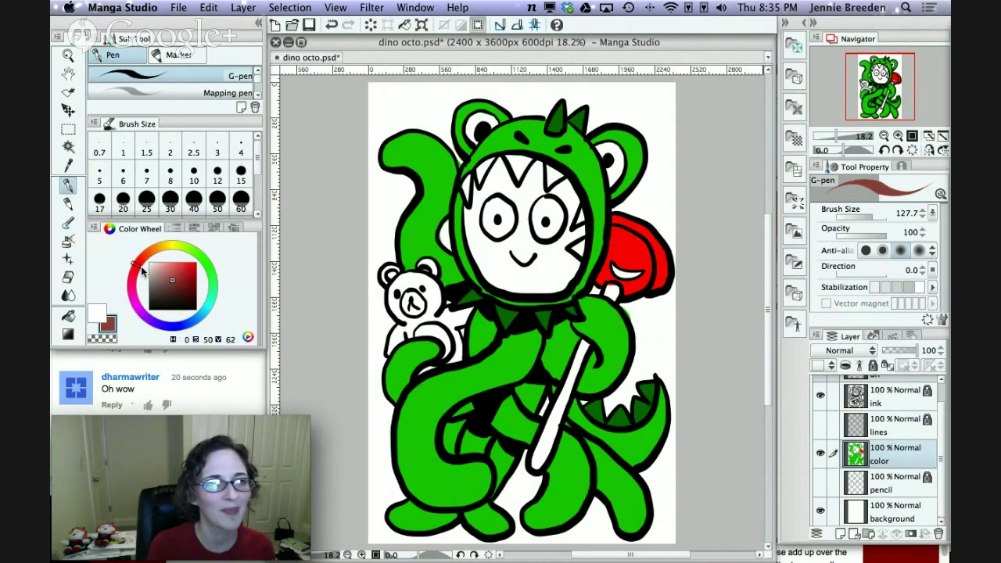
left_click_drag(602, 290, 613, 294)
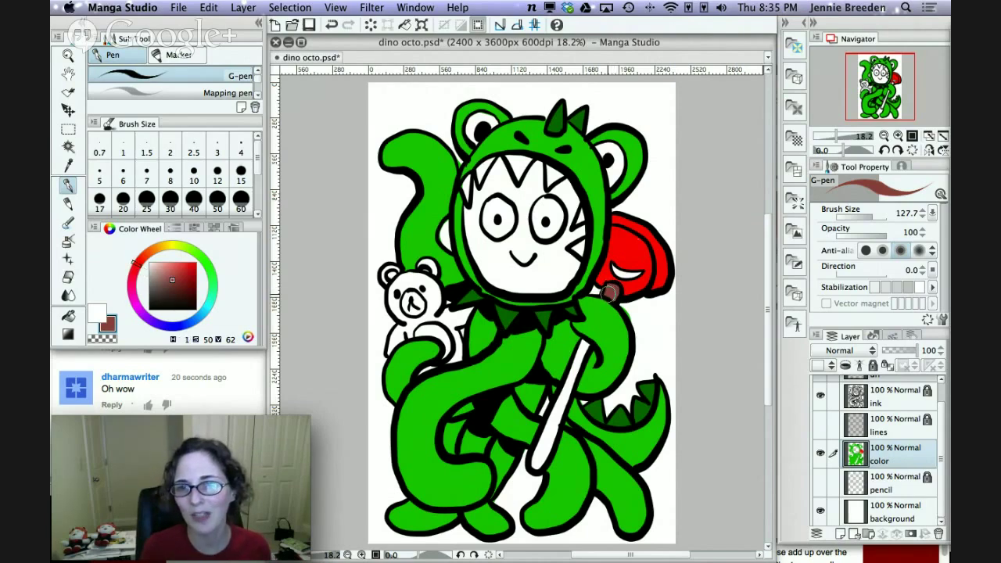
left_click(173, 288)
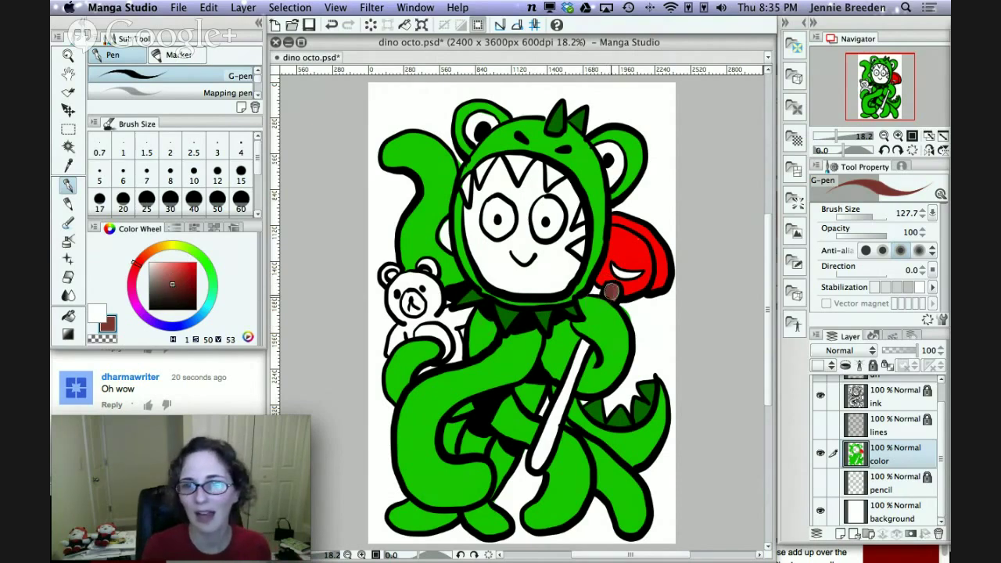
left_click_drag(611, 291, 612, 294)
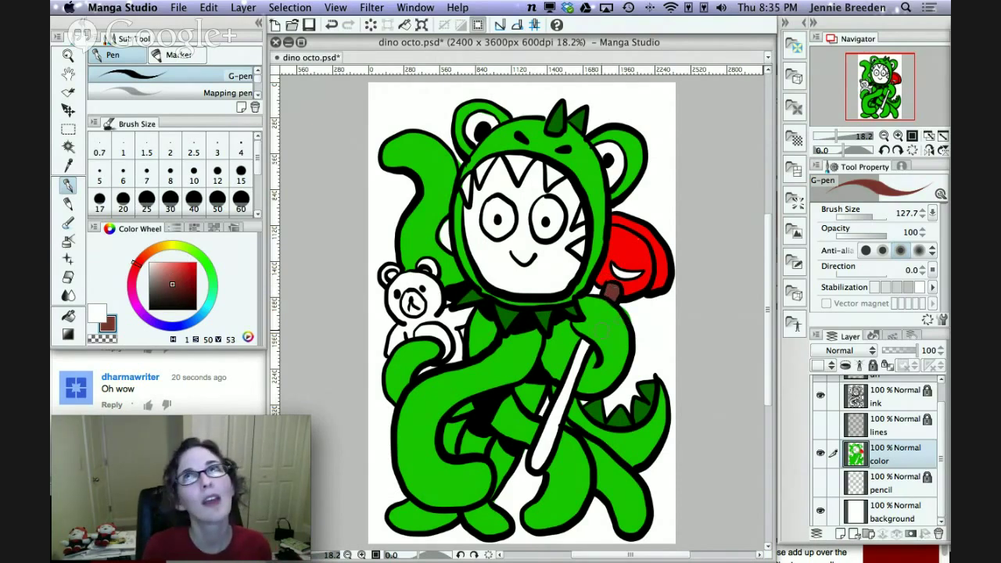
Finish painting the plunger handle reddish brown and add a highlight along it in pale brown (H 1, S 16, V 74).
mouse_move(583, 340)
left_mouse_down()
mouse_move(535, 465)
mouse_move(584, 342)
mouse_move(540, 462)
left_mouse_up()
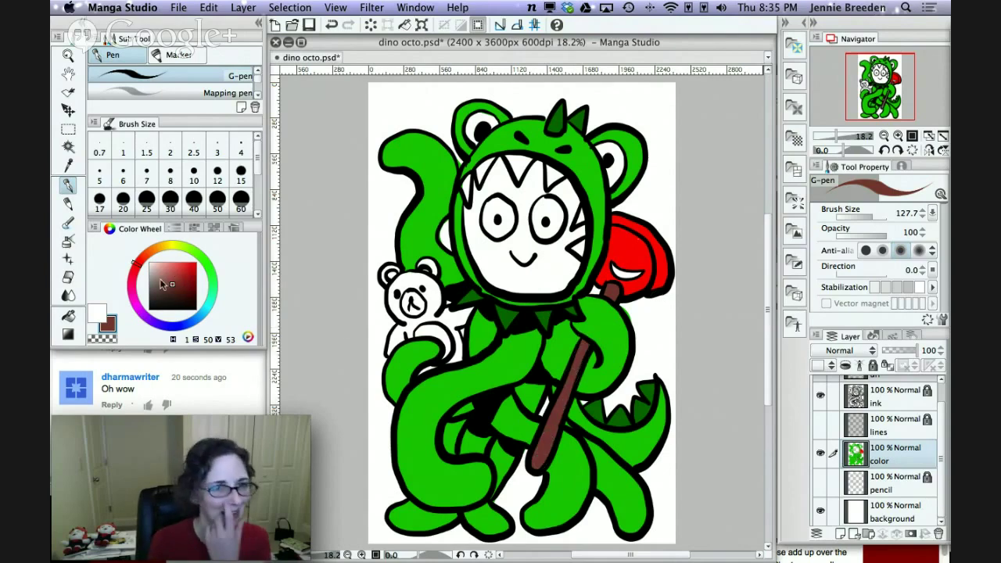
left_click(156, 274)
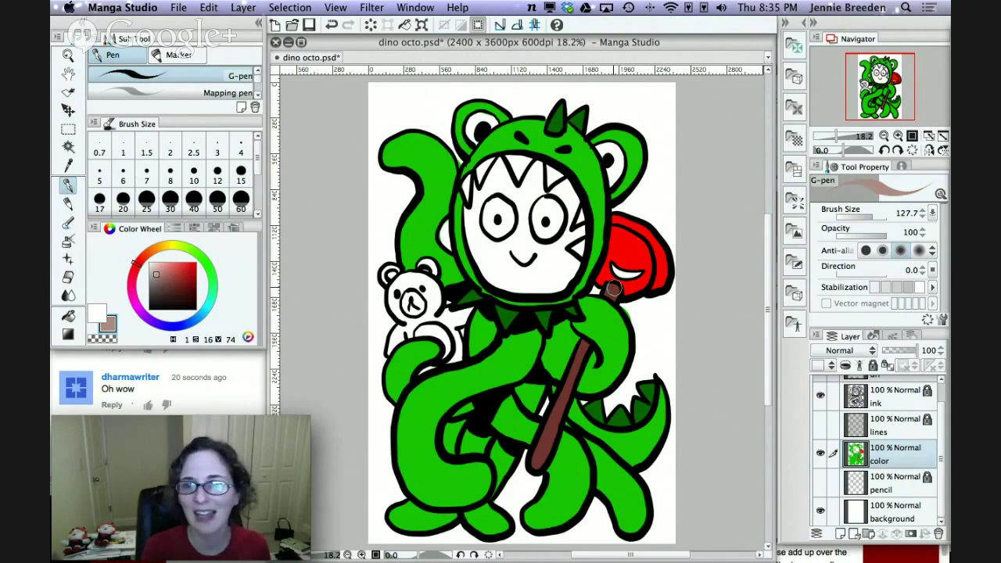
left_click(613, 290)
left_click_drag(577, 356, 542, 458)
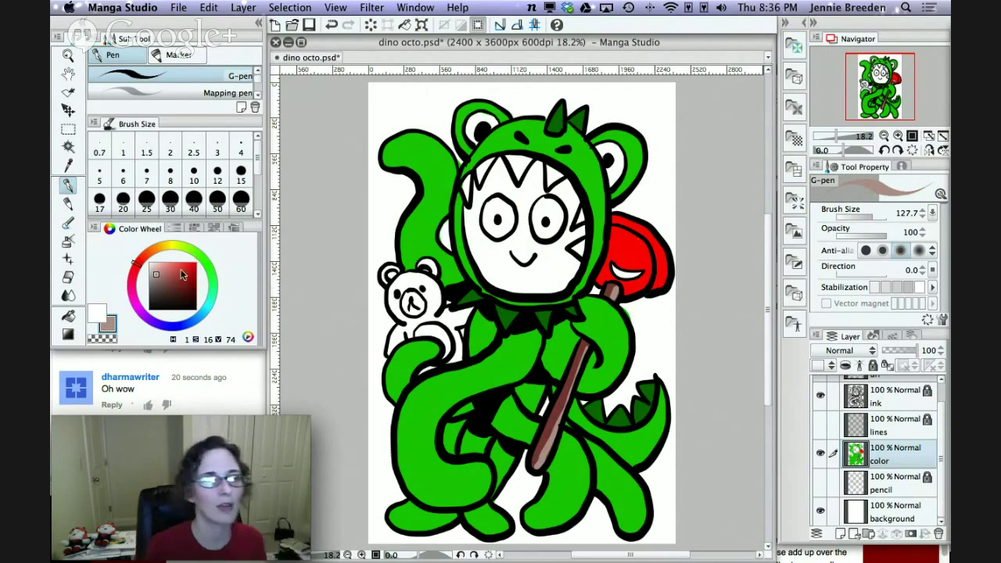
Mix a brown of H 2, S 57, V 60 and paint the teddy bear's fur, leaving its muzzle and belly white.
mouse_move(162, 288)
left_mouse_down()
mouse_move(173, 279)
mouse_move(140, 272)
left_mouse_up()
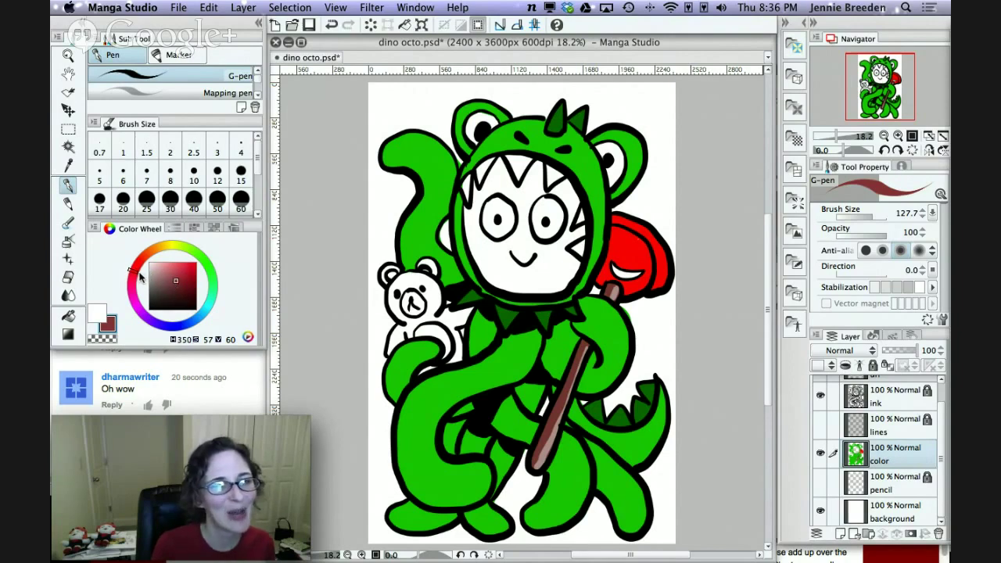
mouse_move(140, 275)
left_mouse_down()
mouse_move(175, 272)
mouse_move(176, 281)
left_mouse_up()
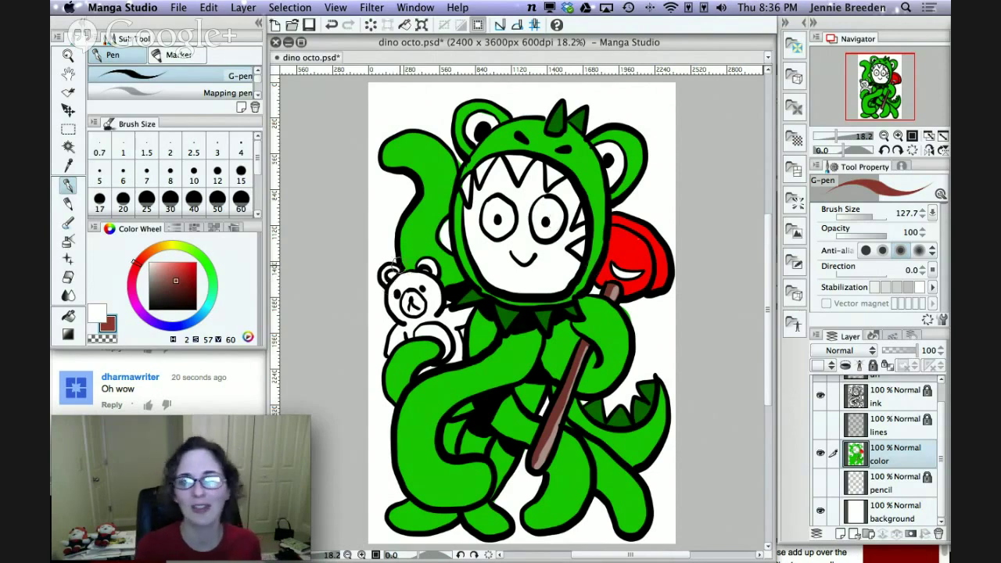
mouse_move(395, 281)
left_mouse_down()
mouse_move(438, 300)
mouse_move(434, 281)
mouse_move(440, 312)
mouse_move(469, 306)
mouse_move(457, 324)
mouse_move(460, 357)
mouse_move(458, 345)
mouse_move(420, 374)
left_mouse_up()
mouse_move(454, 338)
left_mouse_down()
mouse_move(418, 321)
mouse_move(390, 353)
mouse_move(400, 319)
mouse_move(391, 265)
mouse_move(382, 277)
mouse_move(429, 266)
left_mouse_up()
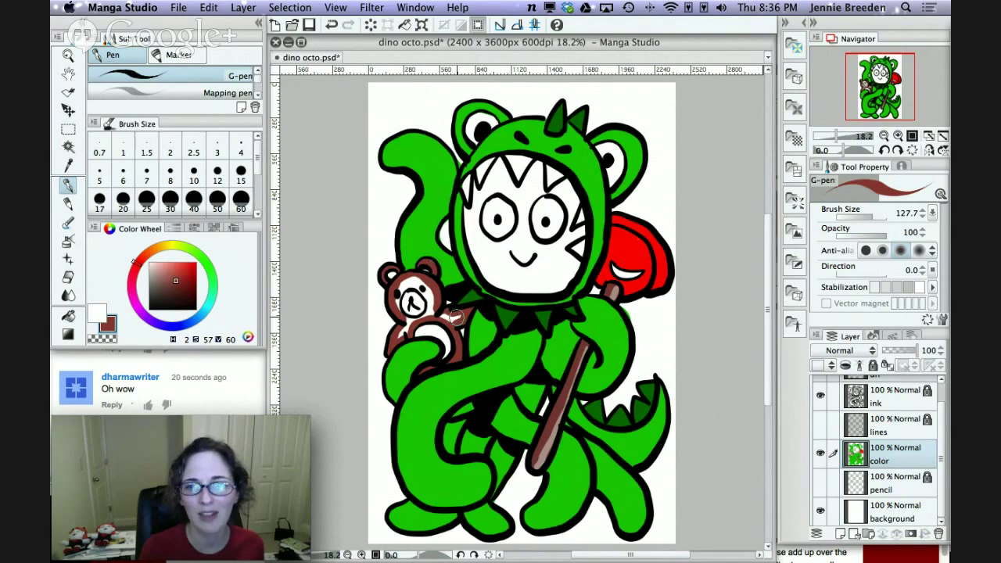
mouse_move(456, 316)
left_mouse_down()
mouse_move(442, 319)
mouse_move(416, 289)
mouse_move(399, 301)
mouse_move(411, 311)
left_mouse_up()
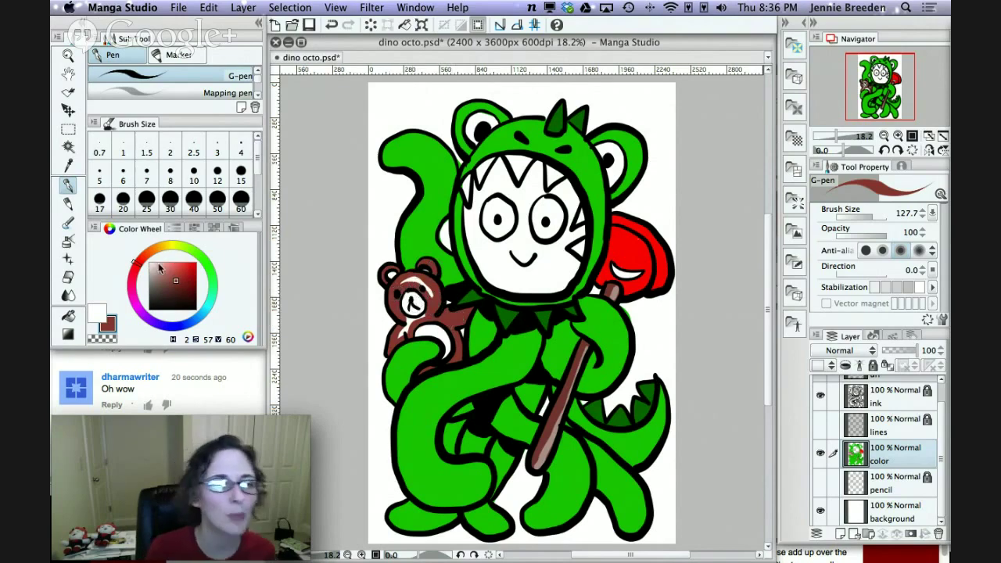
Mix a darker brown of H 356, S 68, V 50 and paint it over the teddy bear's head.
left_click(141, 271)
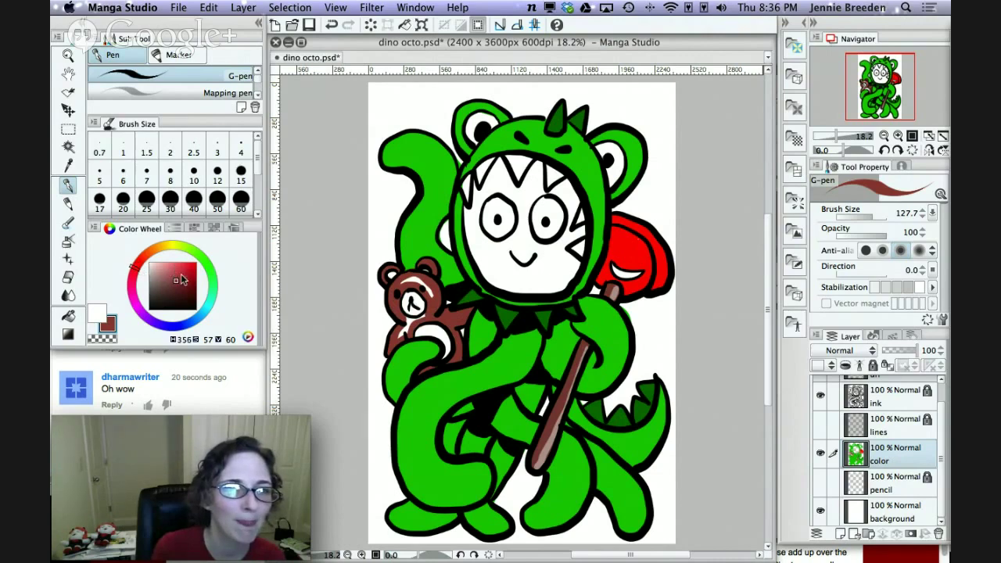
left_click_drag(180, 280, 182, 289)
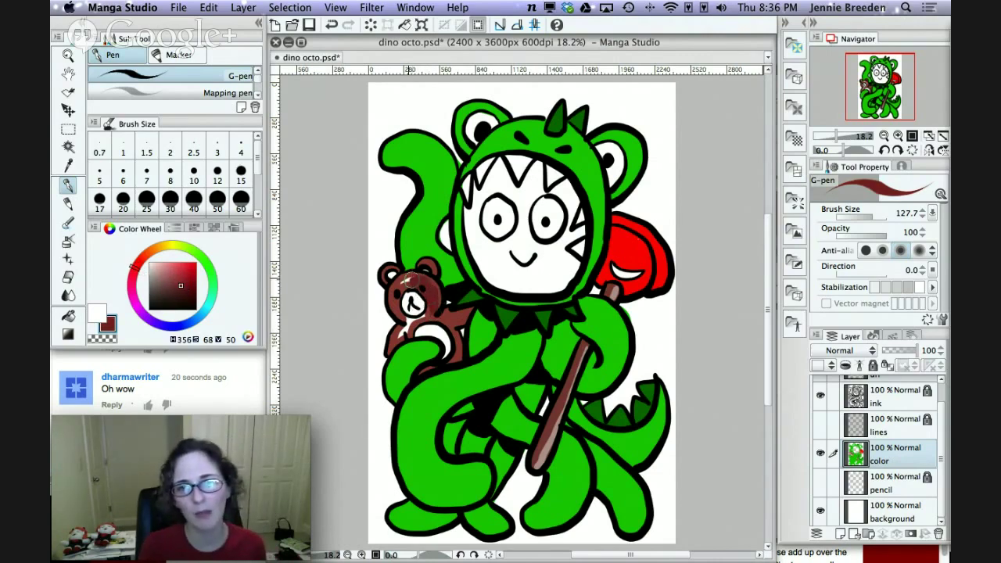
mouse_move(408, 279)
left_mouse_down()
mouse_move(396, 296)
mouse_move(421, 314)
left_mouse_up()
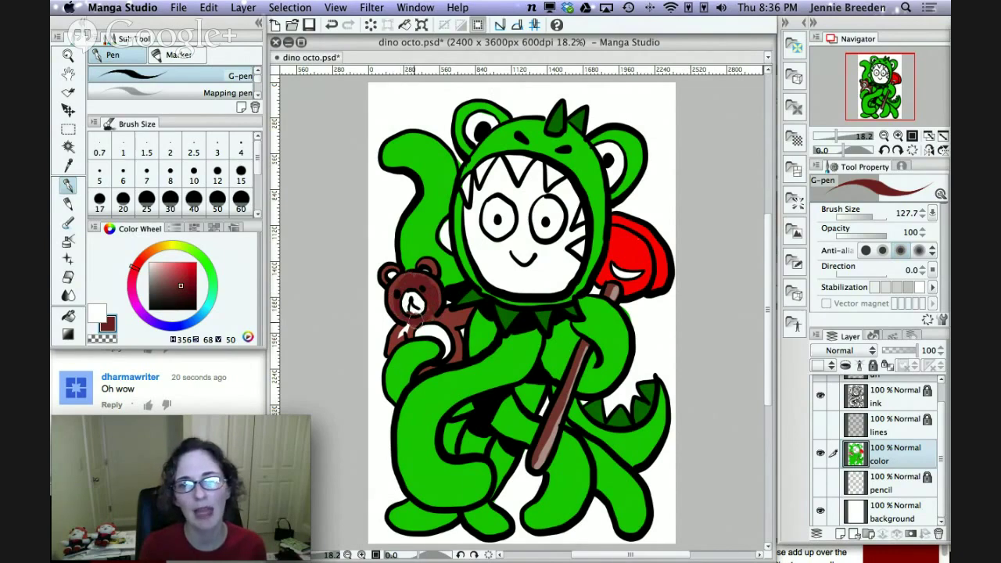
Switch to the YouTube comments page in Safari, reload it, and read the newest viewer comments.
left_click(244, 396)
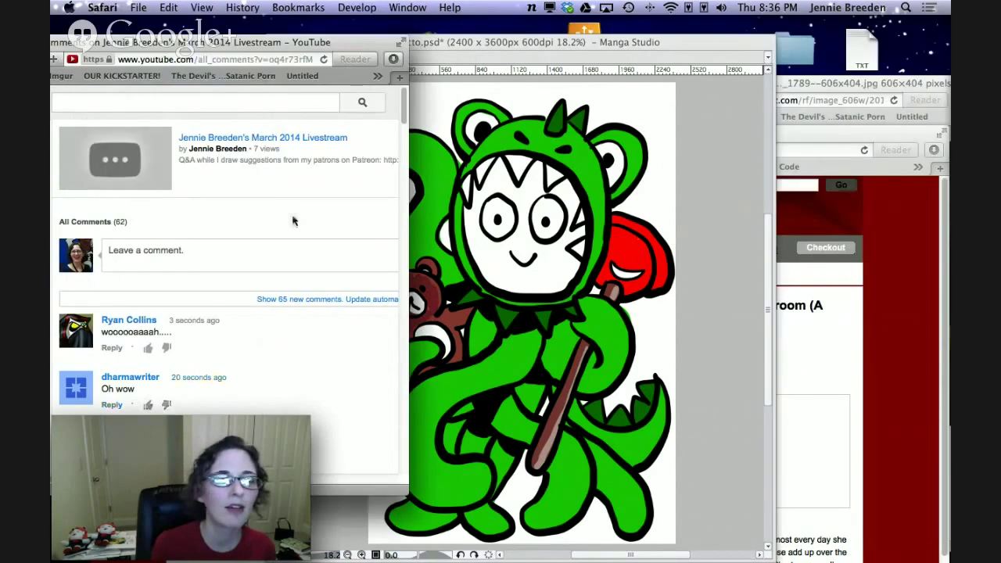
left_click(323, 60)
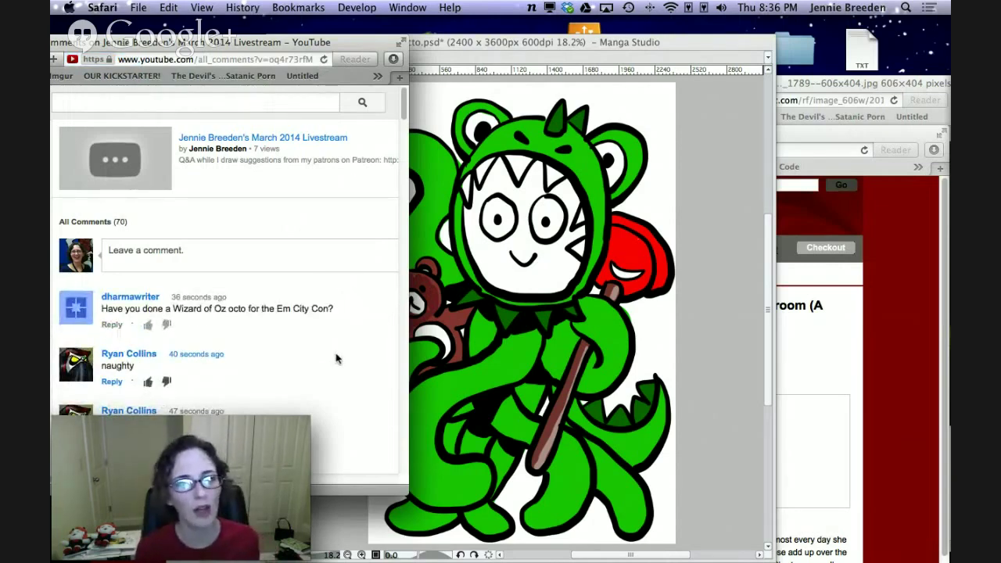
scroll(336, 358, "down", 3)
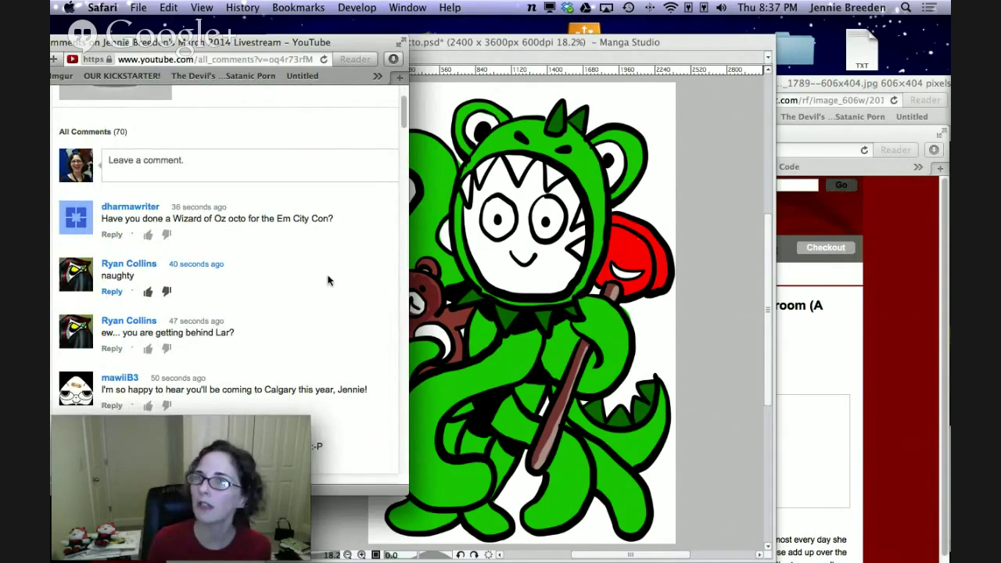
Switch to Finder, search This Mac for "octo", and open the octo folder inside bonus booty.
mouse_move(937, 45)
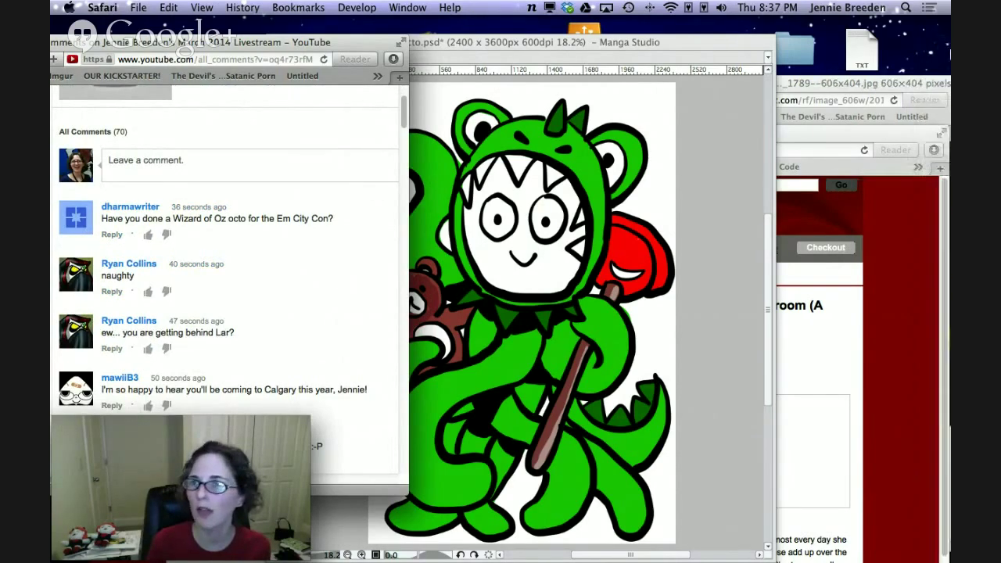
left_click(937, 45)
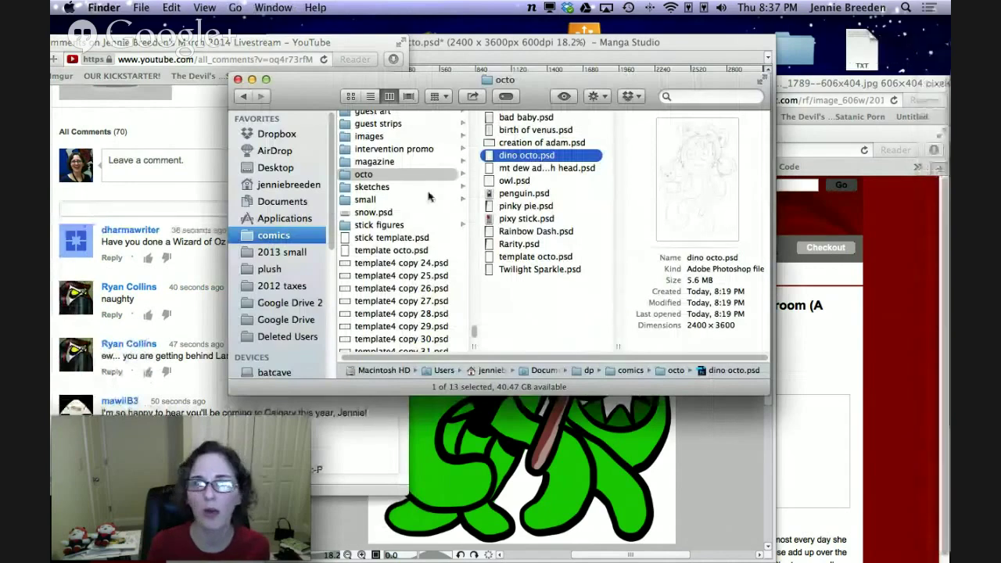
left_click(693, 97)
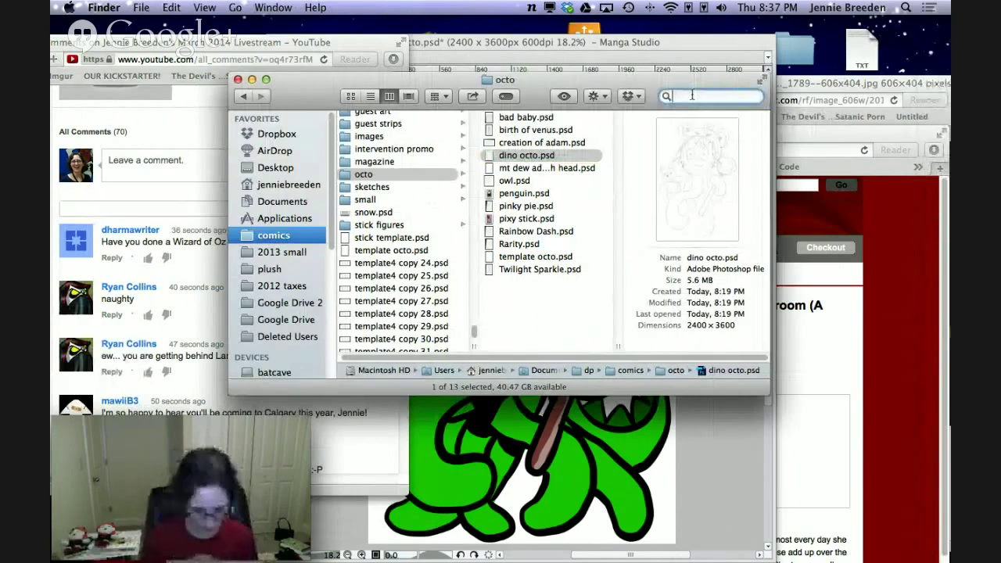
type("octo")
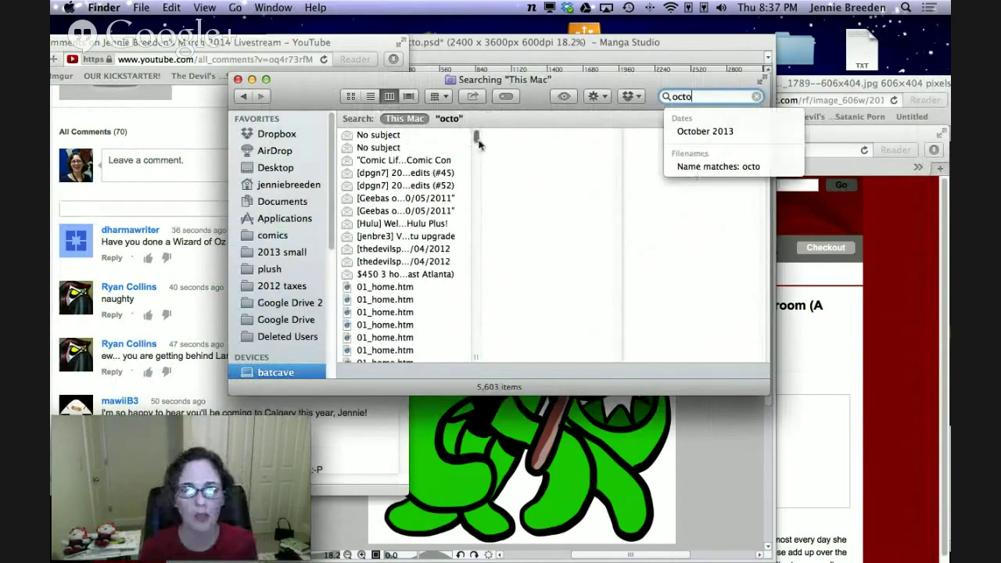
left_click_drag(478, 139, 475, 292)
left_click(391, 288)
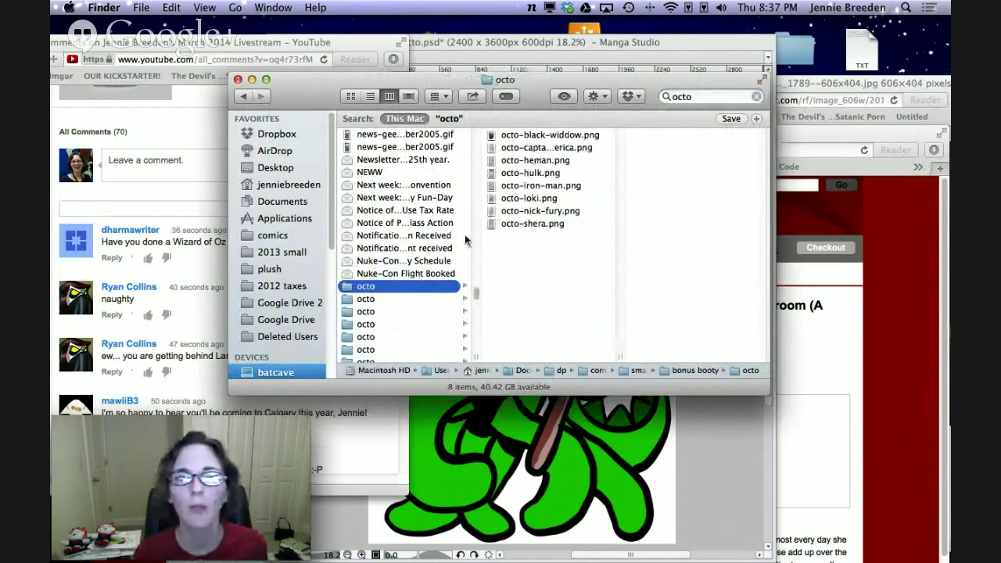
Preview the octopus superhero PNG drawings in this folder, from octo-black-widdow.png through octo-shera.png.
left_click(550, 136)
key("Down")
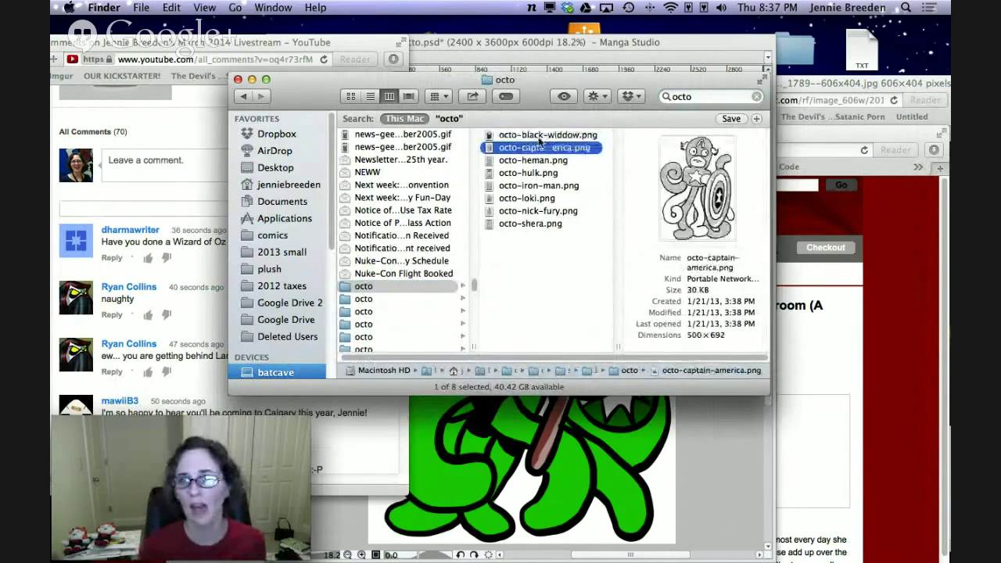
key("Down")
key("Down")
key("Down")
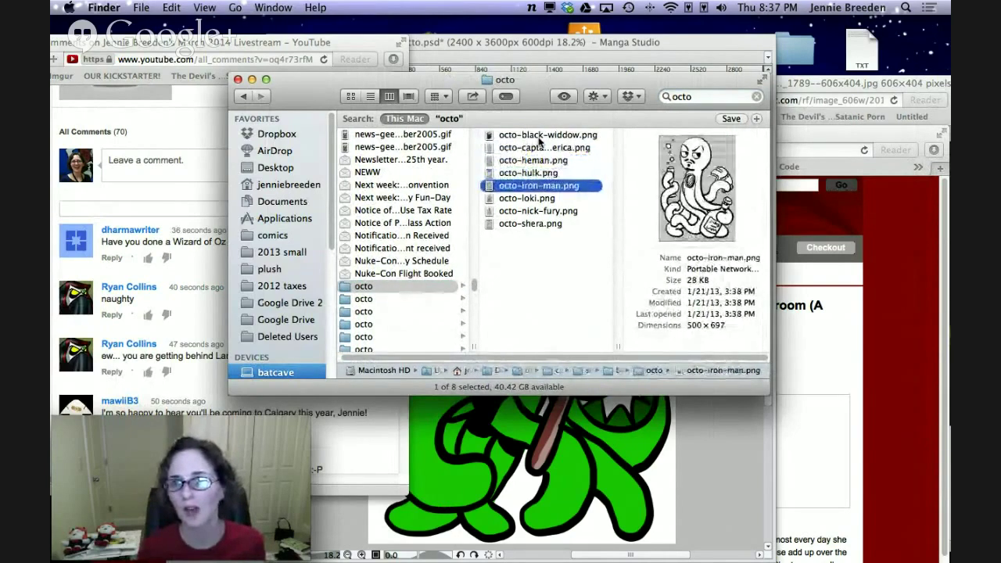
key("Up")
key("Up")
key("Down")
key("Down")
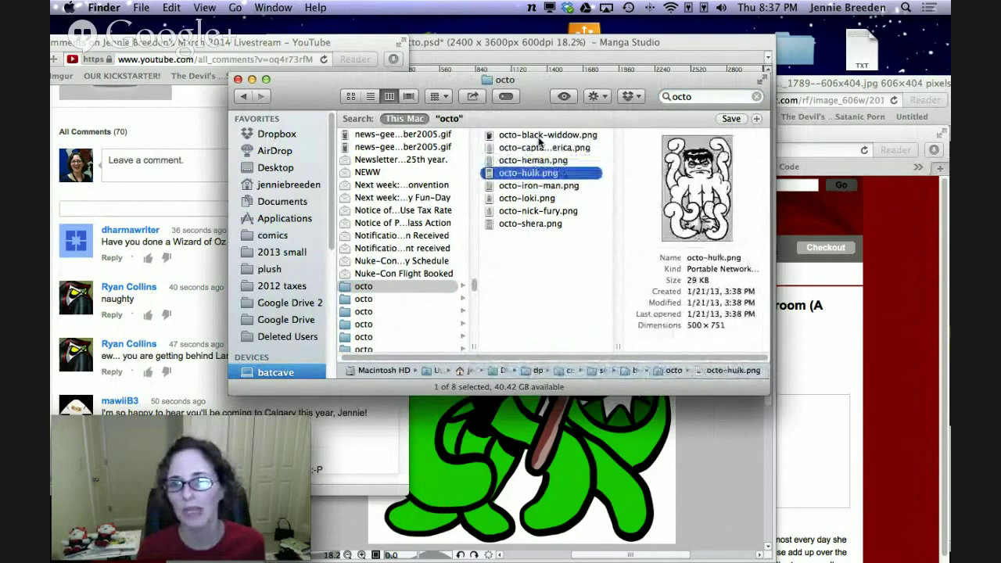
key("Down")
key("Down")
key("Down")
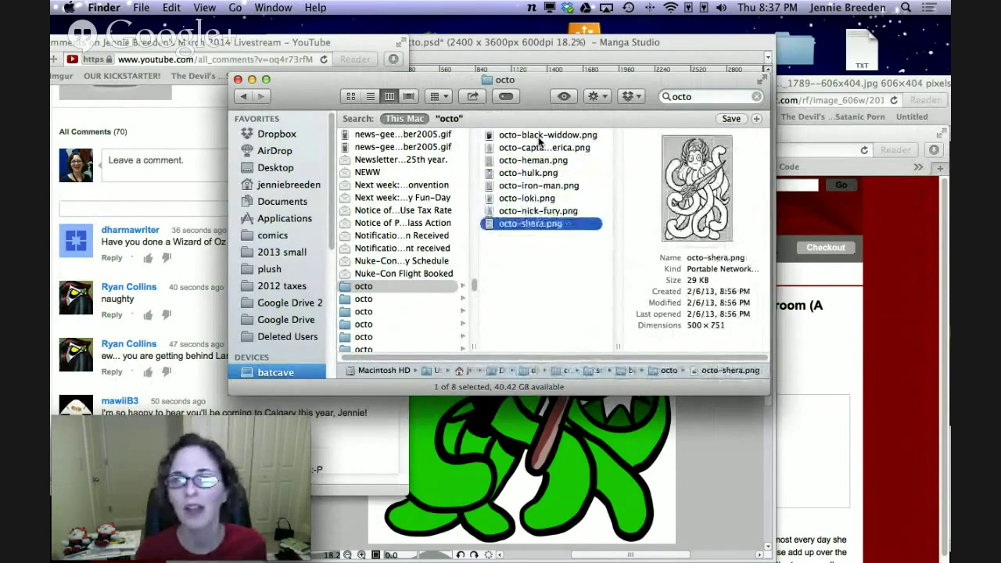
Look through the other octo folders in the search results until reaching the one inside comission.
left_click(369, 299)
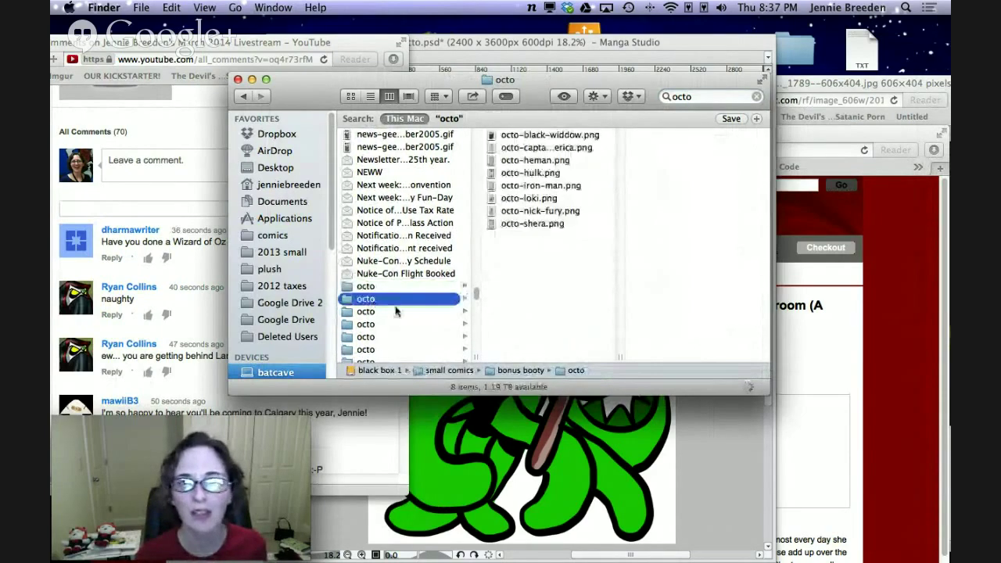
scroll(388, 290, "down", 5)
left_click(538, 211)
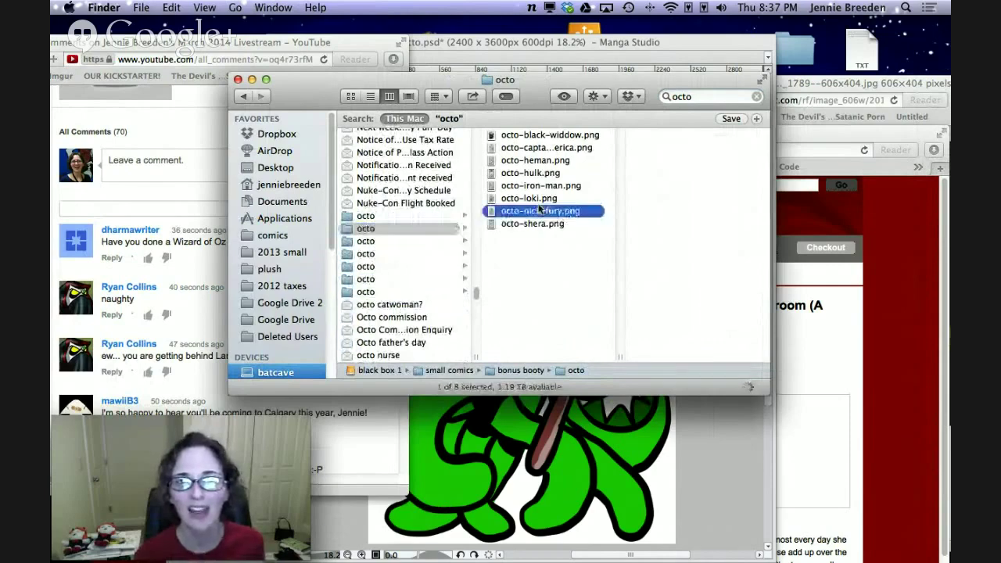
left_click(365, 233)
left_click(367, 243)
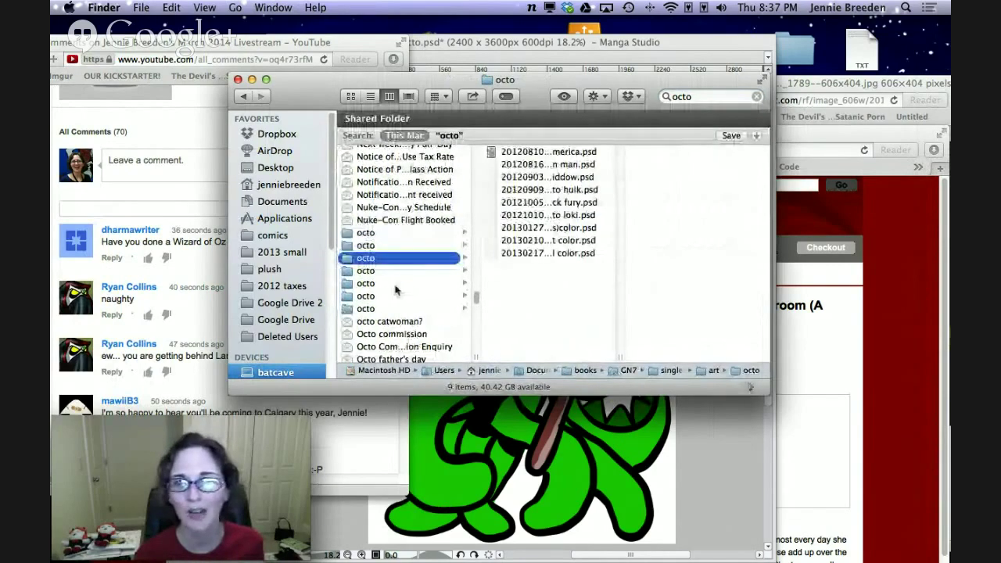
left_click(526, 159)
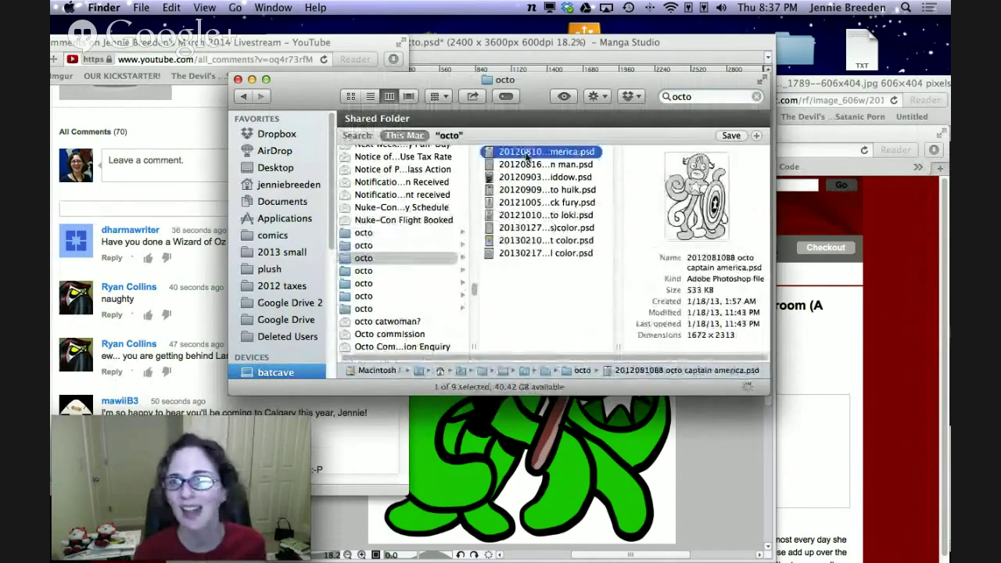
left_click(376, 272)
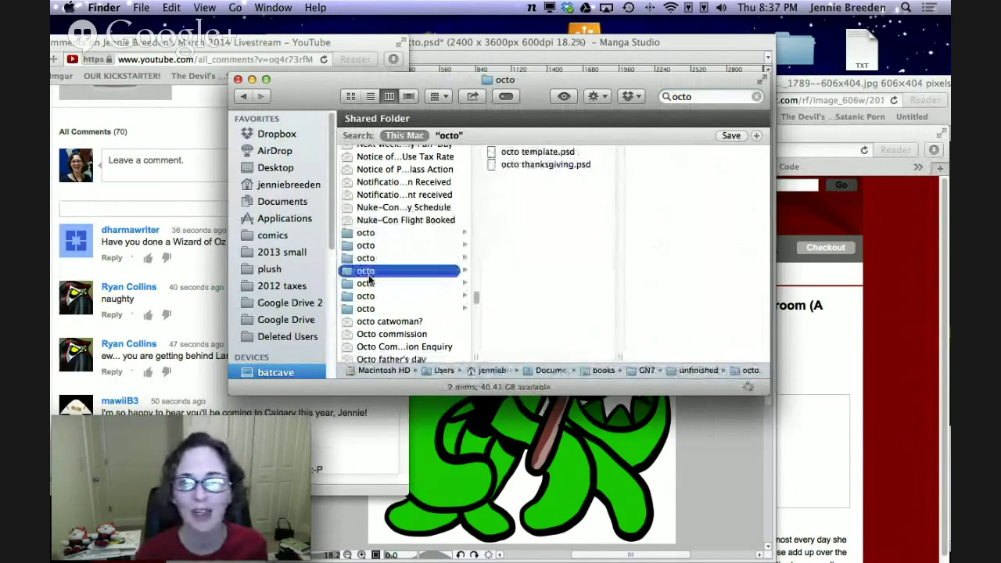
left_click(370, 285)
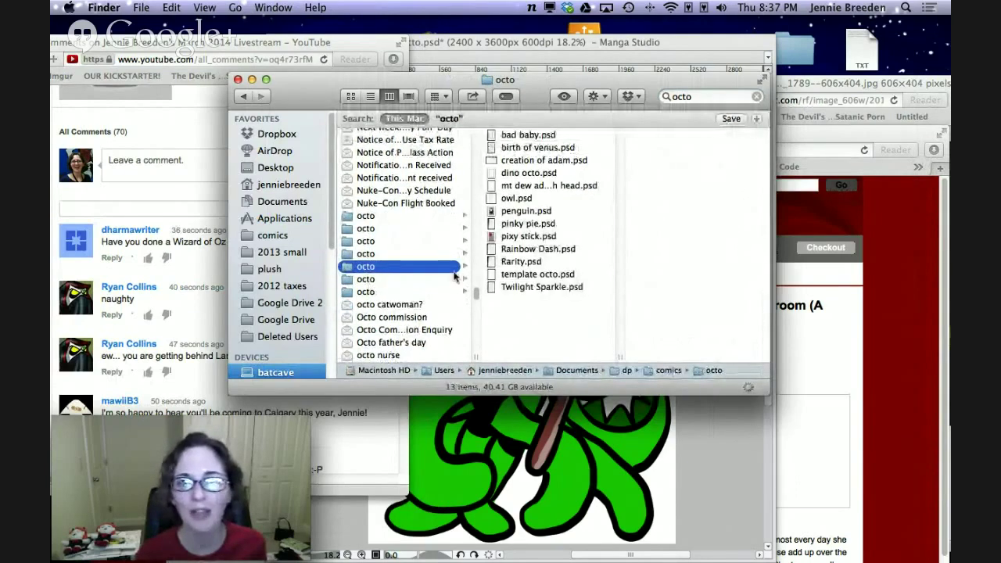
left_click(383, 279)
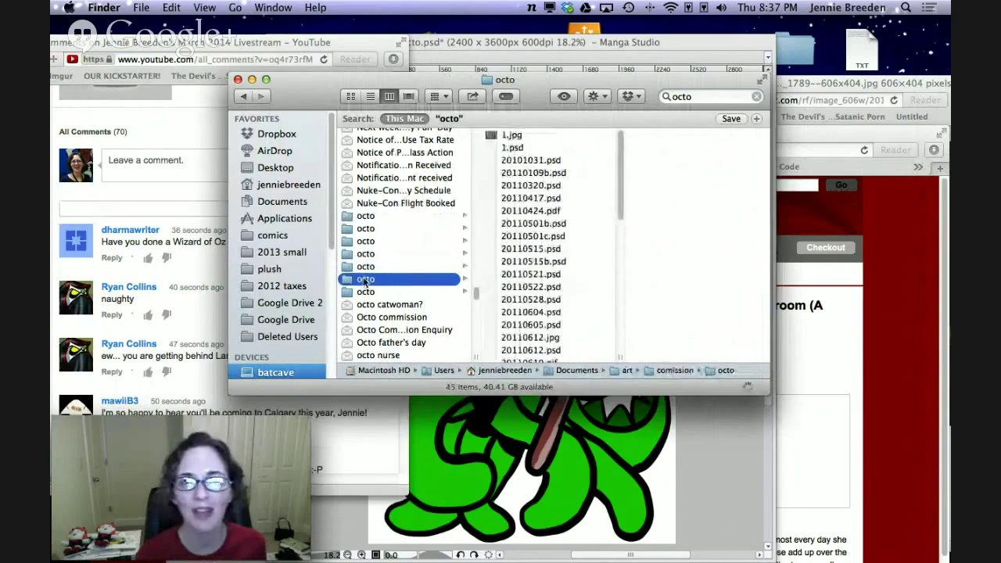
Preview 1.jpg and enlarge the Finder window to see the image at a bigger size.
left_click(509, 135)
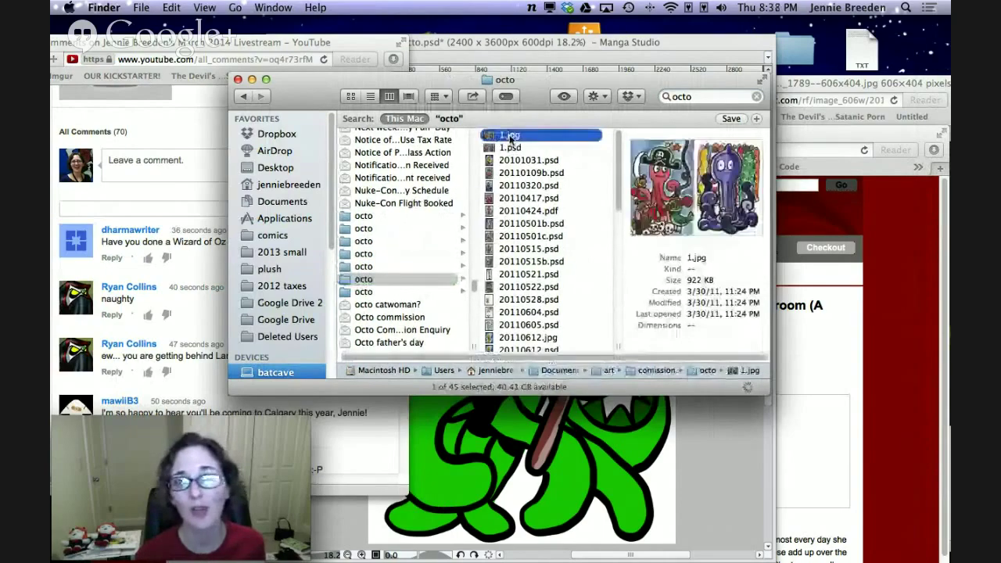
left_click_drag(523, 85, 179, 80)
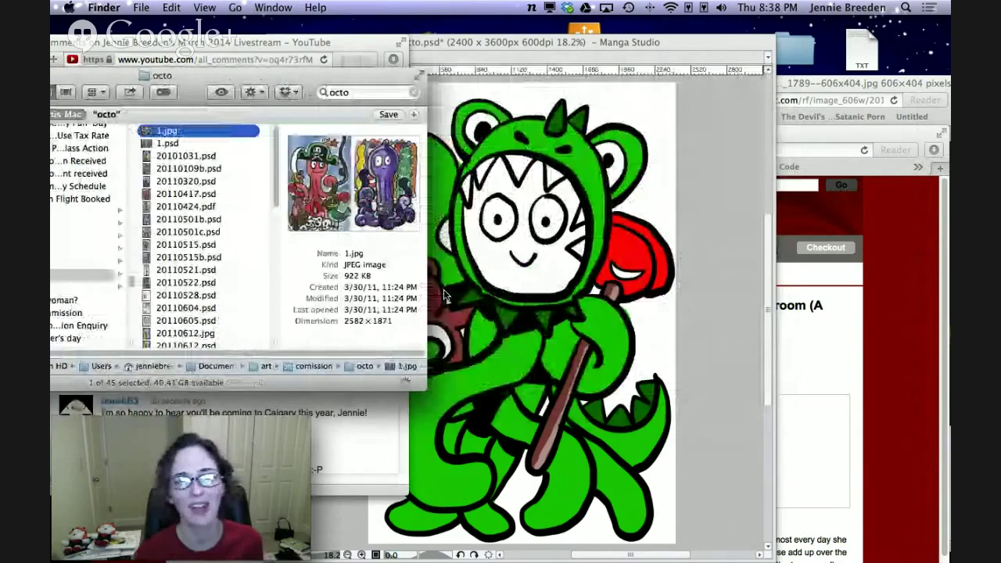
left_click_drag(426, 389, 912, 547)
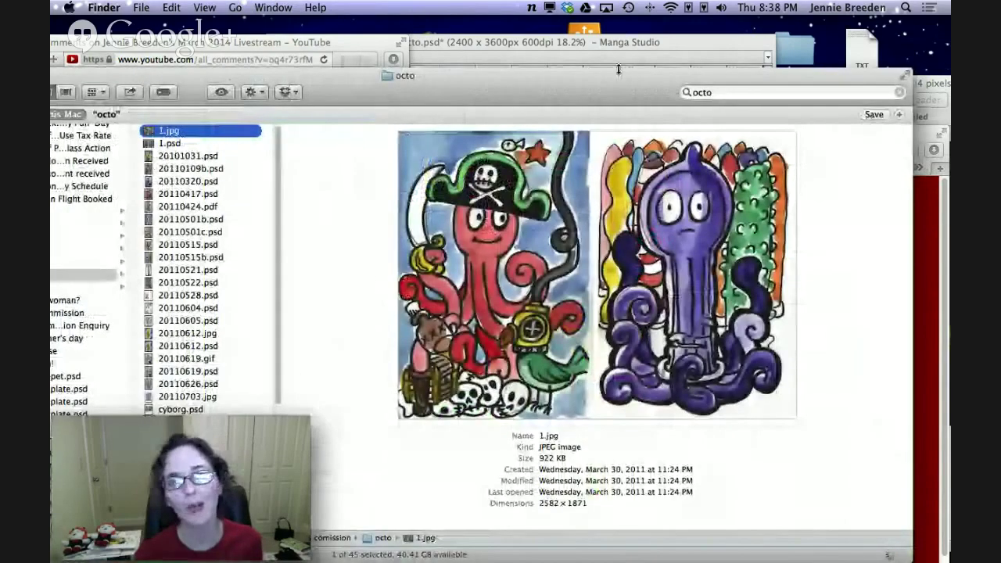
left_click_drag(618, 69, 609, 16)
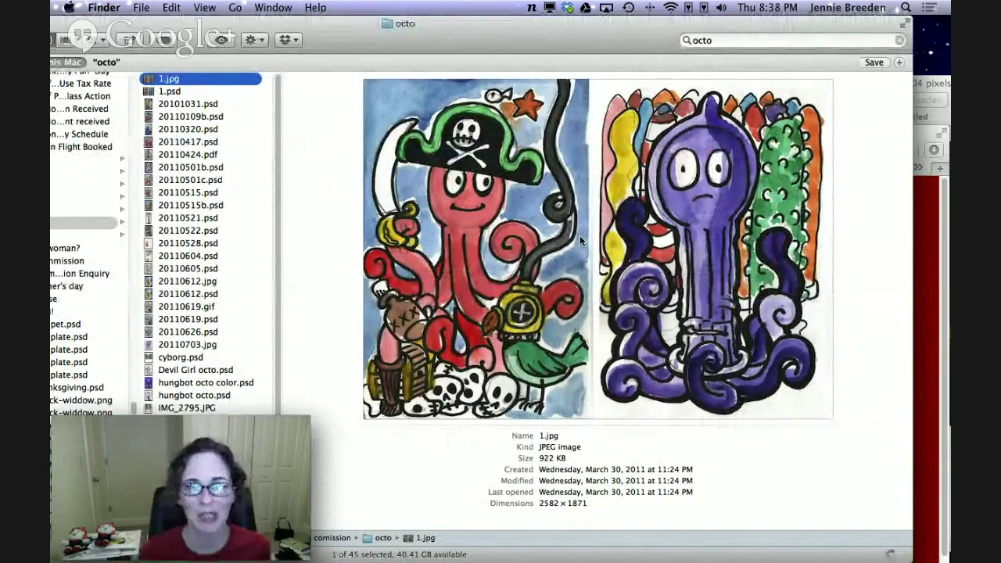
Browse the PSD previews below 1.jpg and settle on the octopus drawing 20101031.psd.
key("Down")
key("Down")
key("Down")
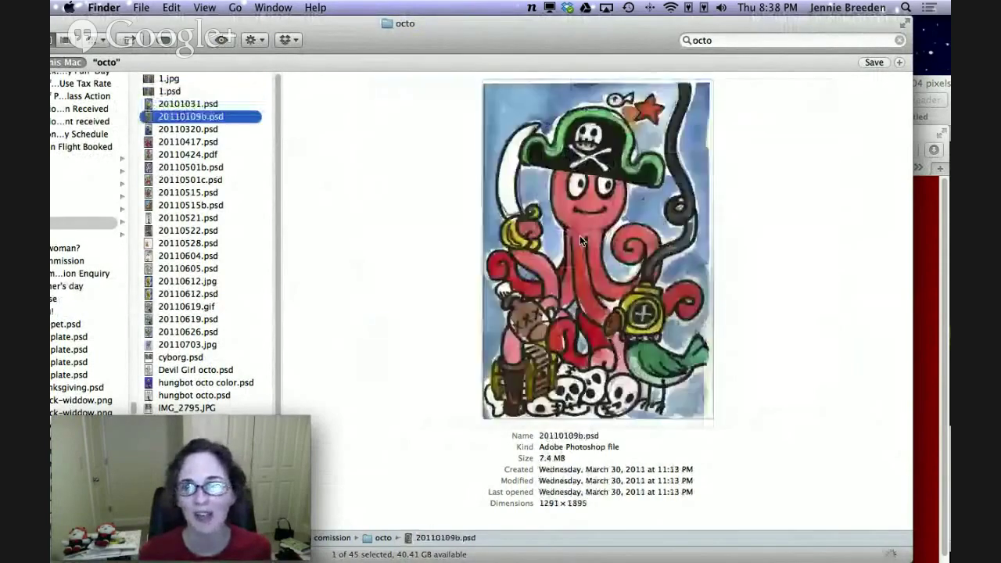
key("Up")
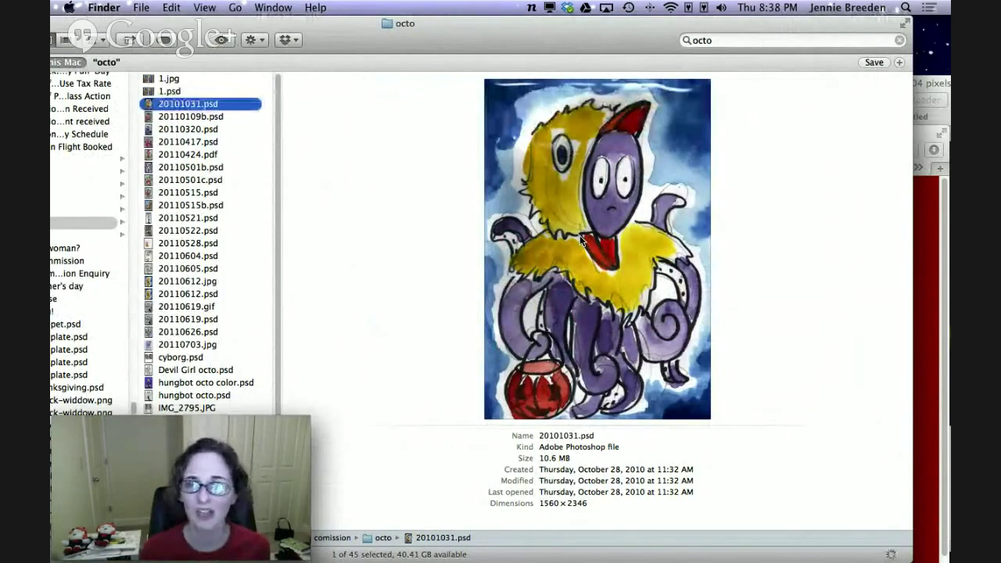
Preview the dated drawings in the octo folder from 20110109b.psd through 20110528.psd.
key("Down")
key("Down")
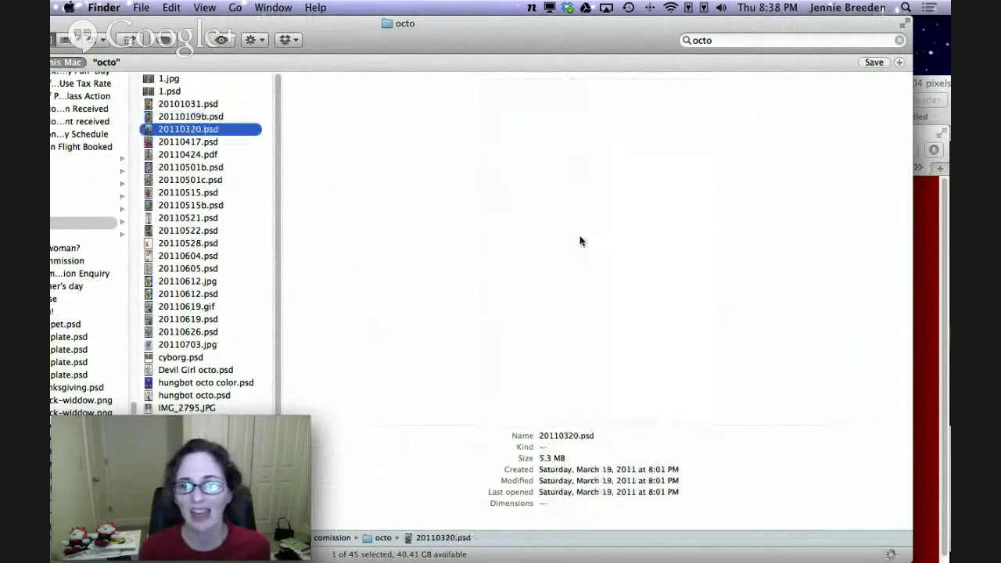
key("Down")
key("Down")
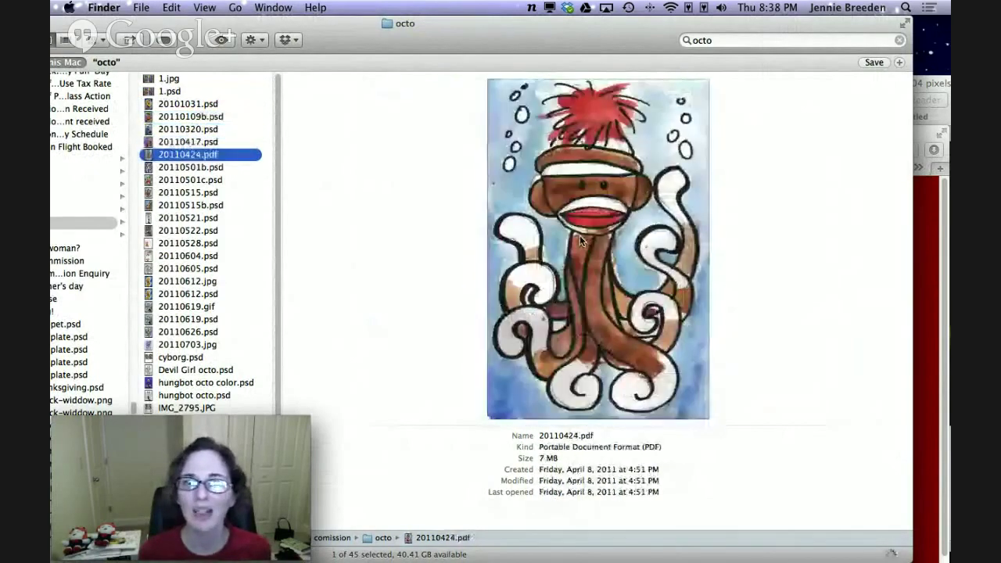
key("Down")
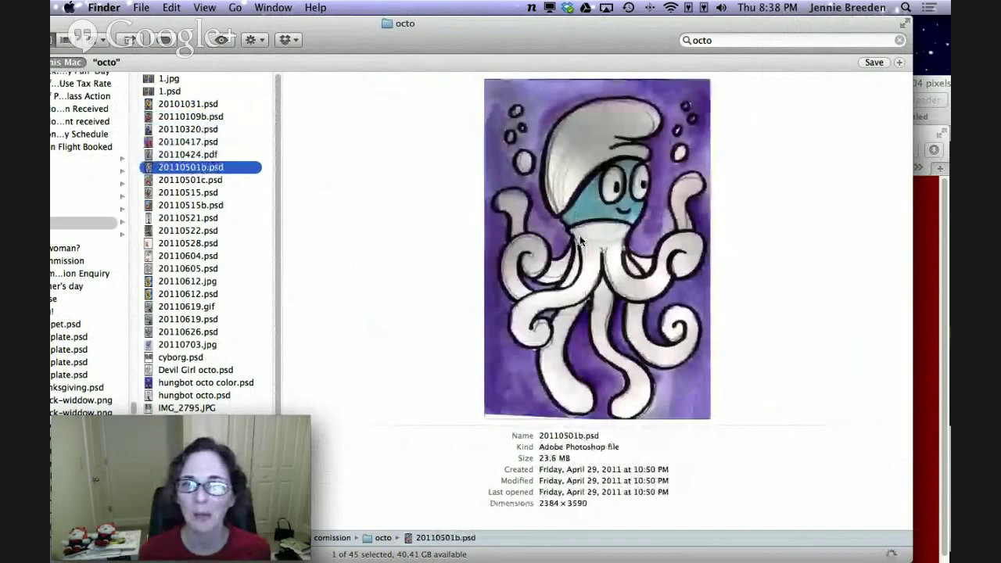
key("Down")
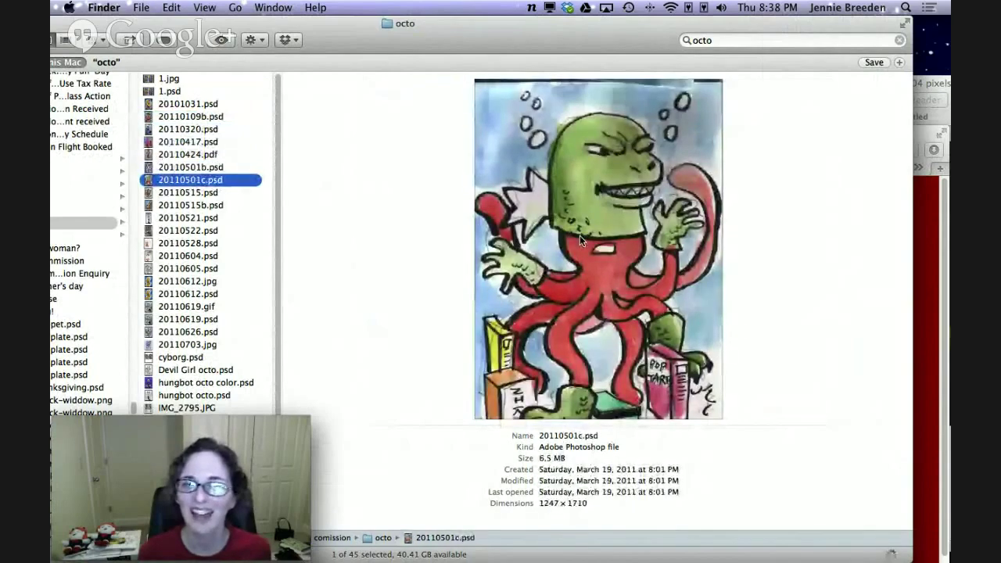
key("Down")
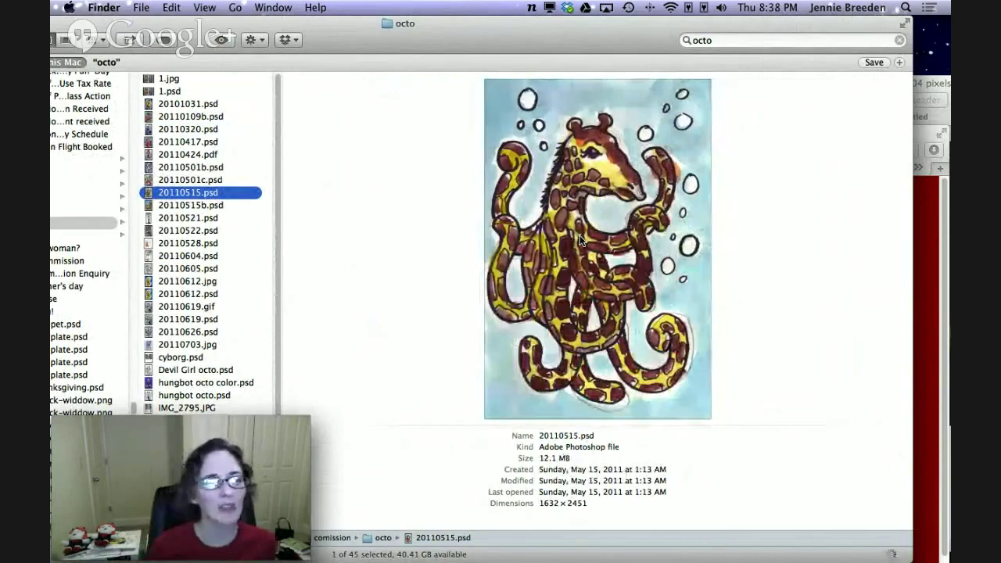
key("Down")
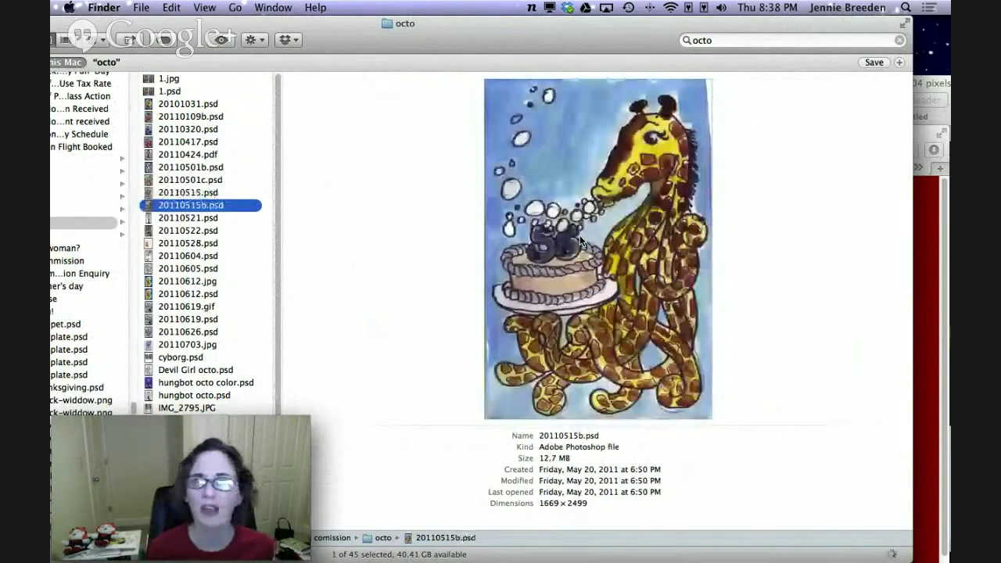
key("Down")
key("Down")
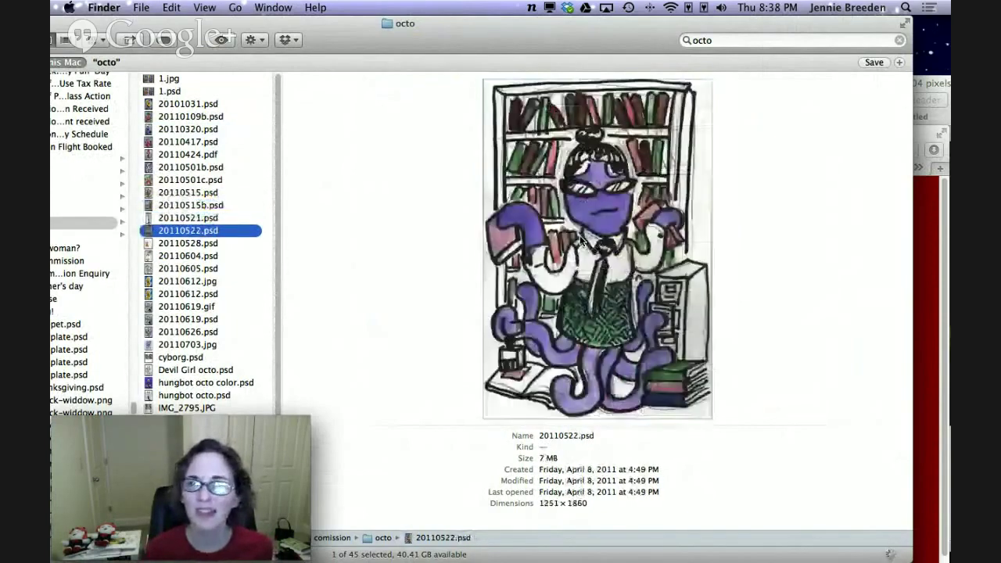
key("Down")
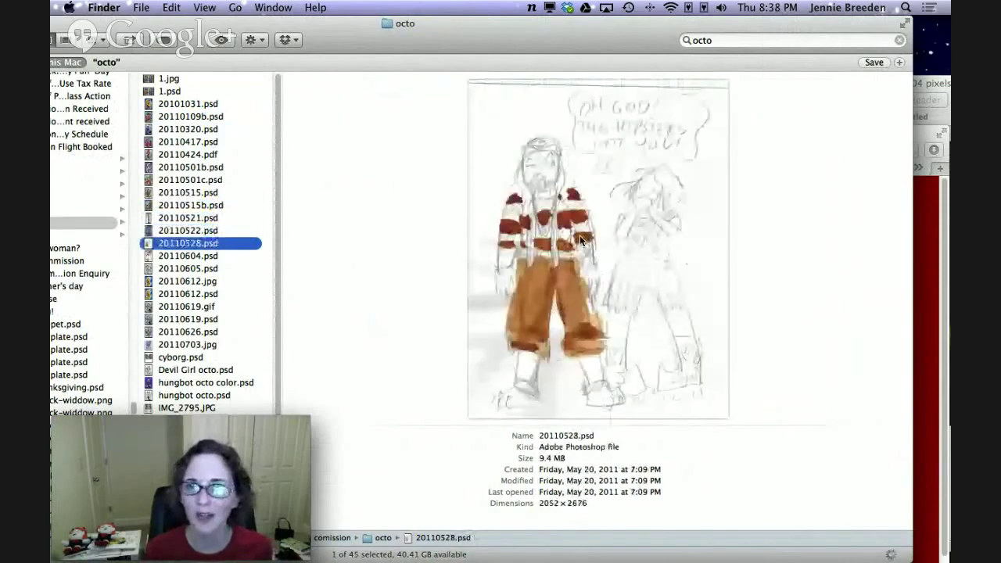
Preview the remaining dated drawings, from 20110604.psd through 20110703.jpg.
key("Down")
key("Down")
key("Down")
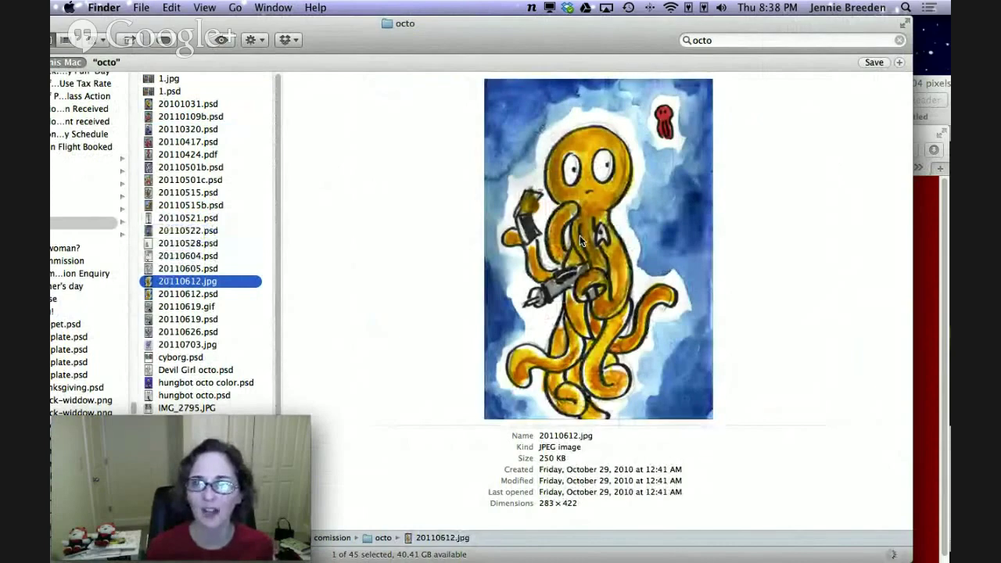
key("Down")
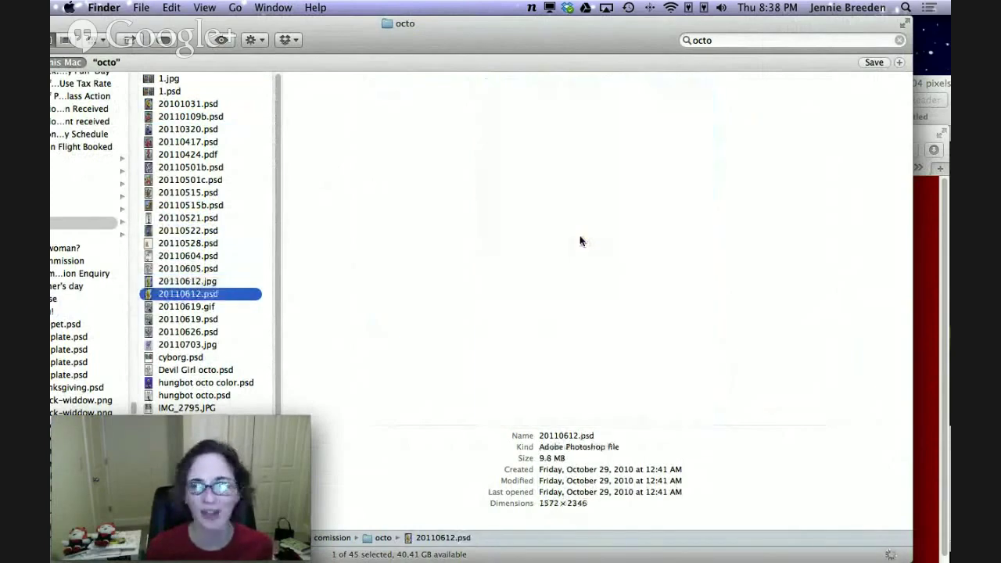
key("Down")
key("Down")
key("Down")
key("Down")
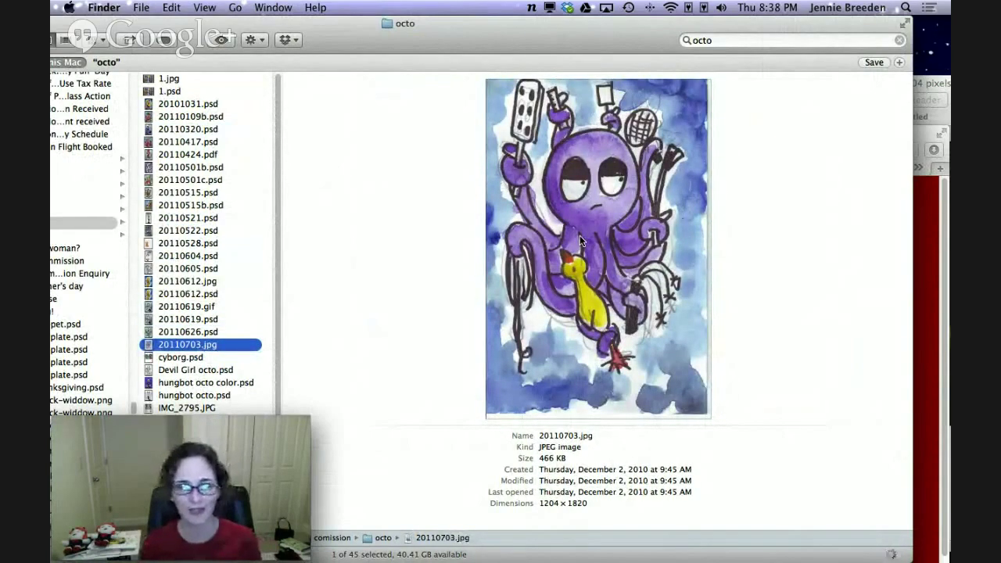
Preview the named commission files from cyborg.psd through octodresden.jpg.
key("Down")
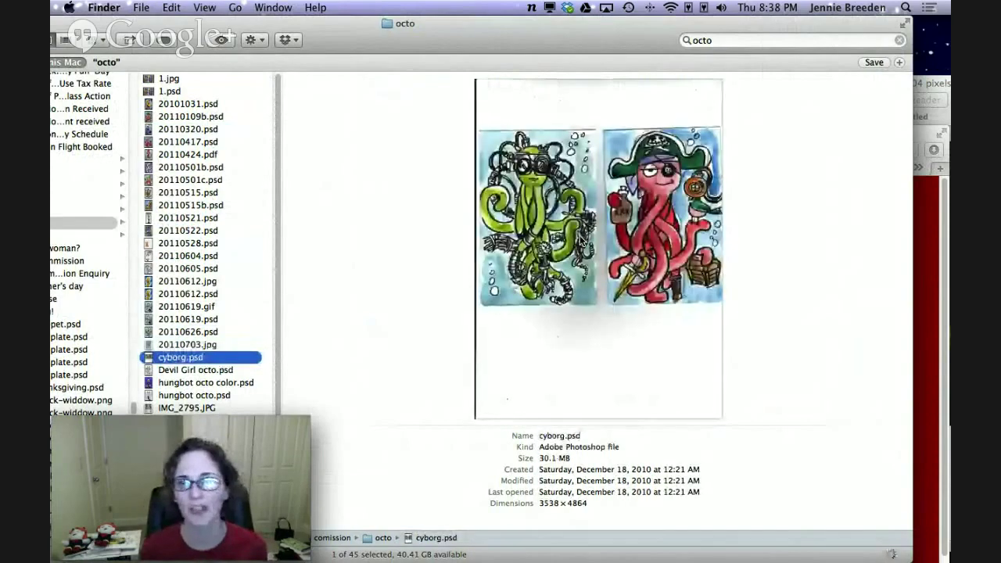
key("Down")
key("Down")
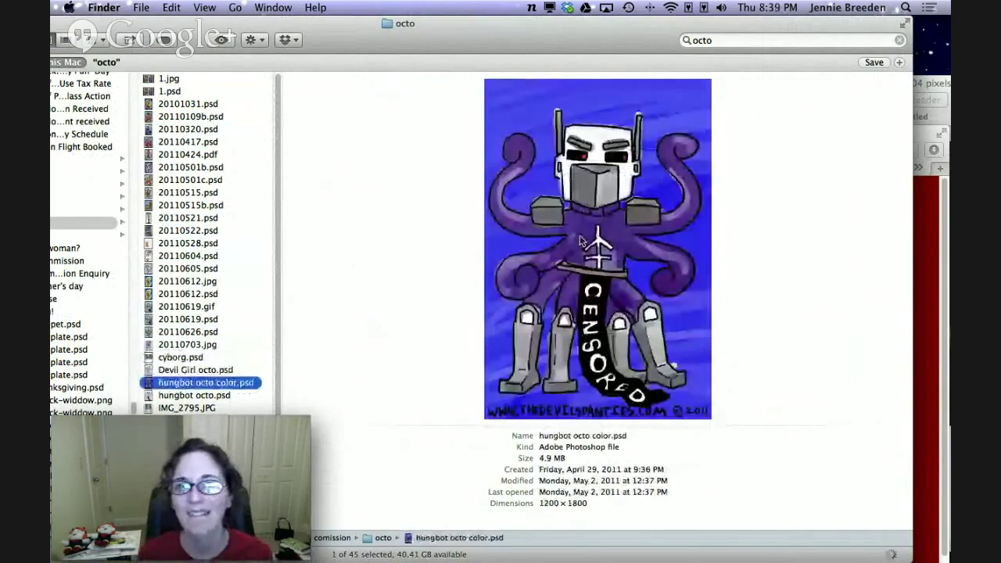
key("Down")
key("Down")
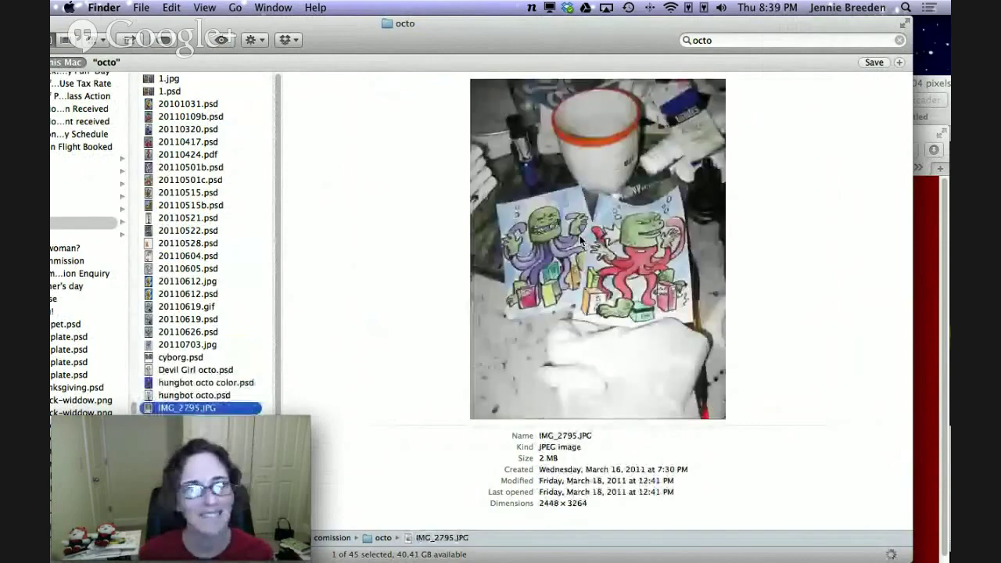
key("Down")
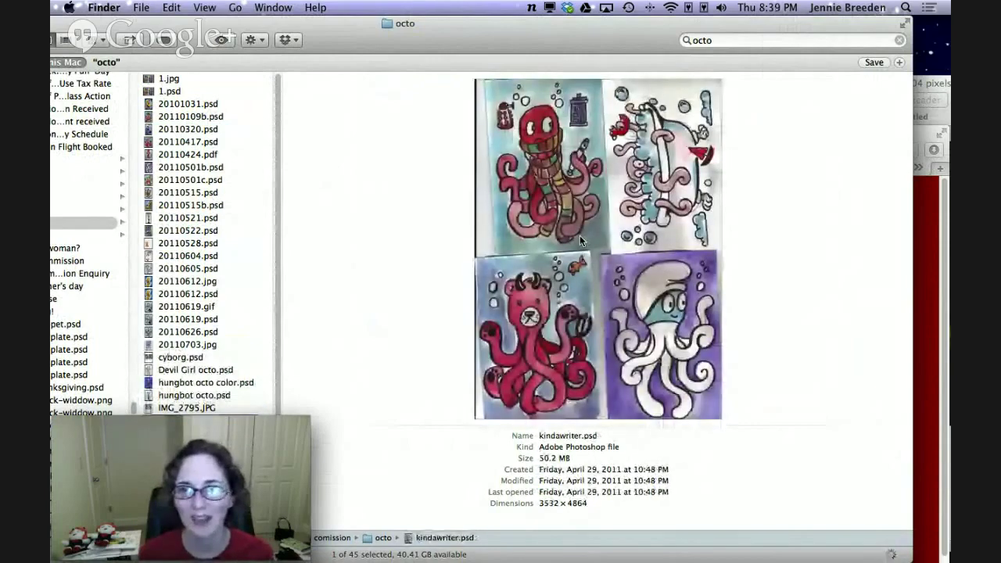
key("Down")
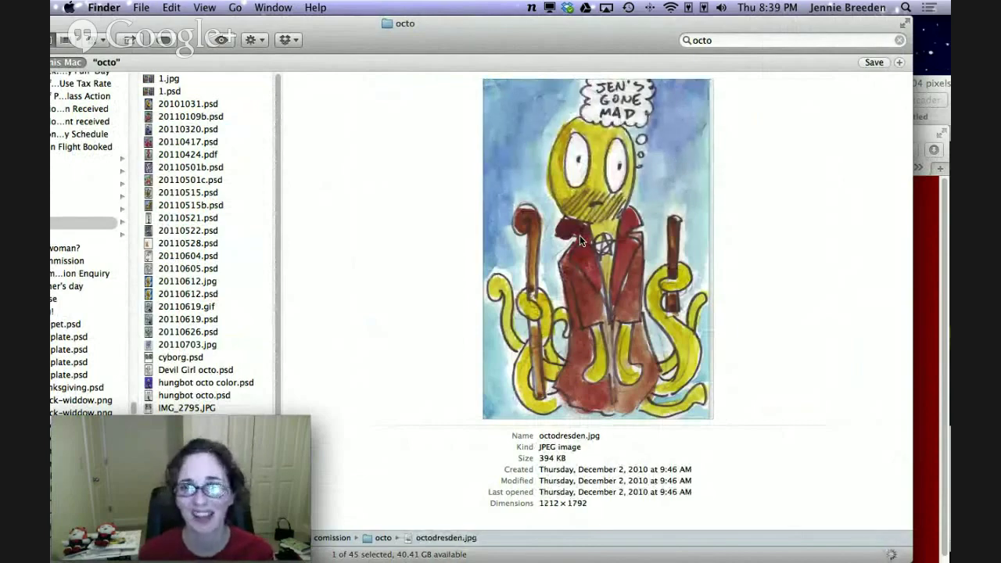
Preview the character octopus drawings from octojoker.jpg through octovideogames.jpg.
key("Down")
key("Down")
key("Down")
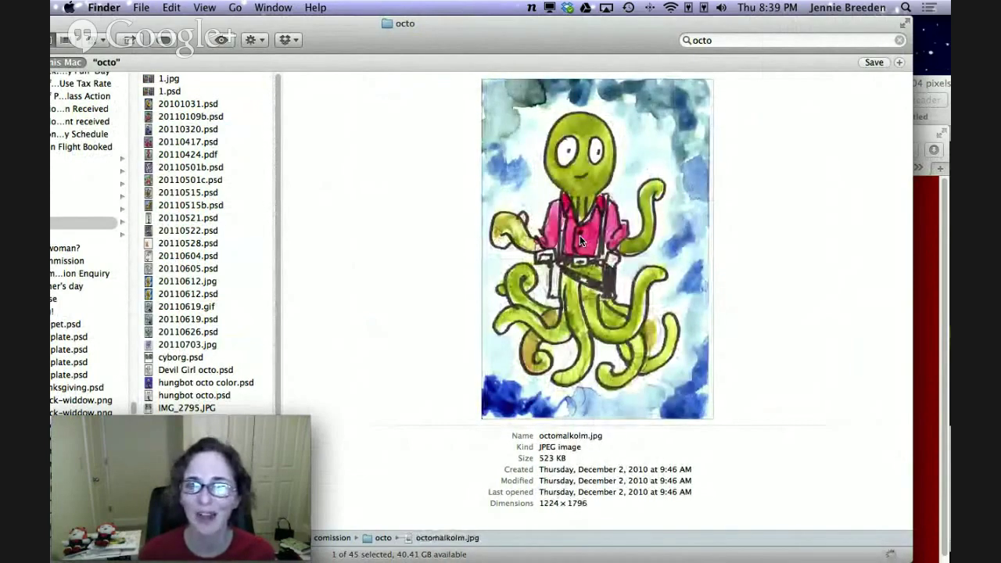
key("Down")
key("Down")
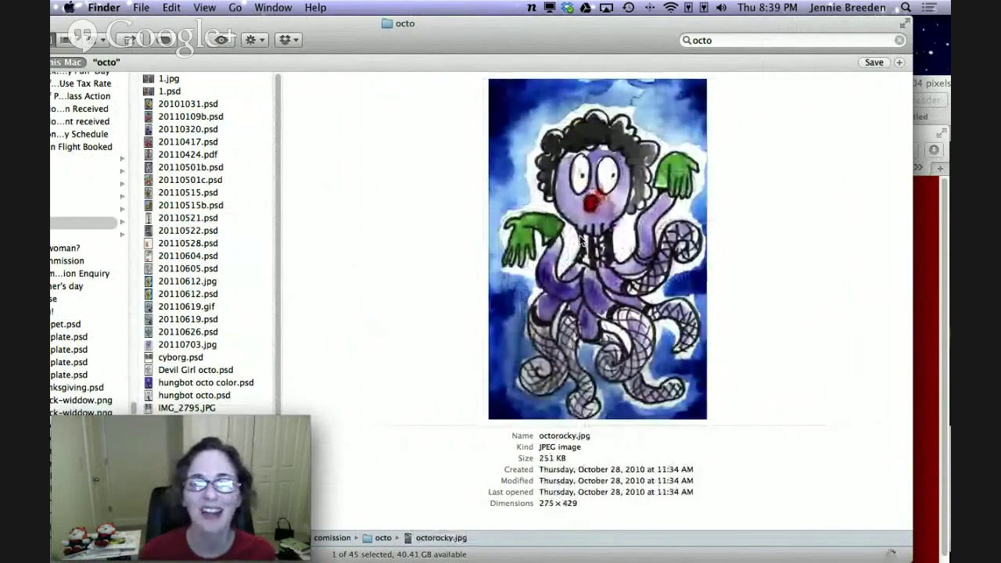
key("Down")
key("Down")
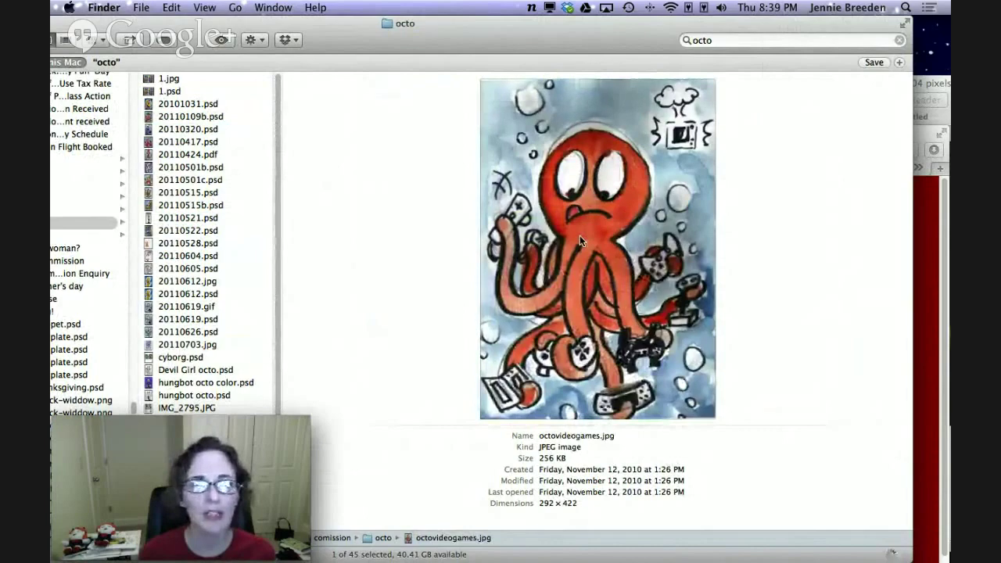
Continue to the used subfolder of octo and preview its drawings from 20110410.psd through 20110424.psd.
key("Down")
key("Down")
key("Down")
key("Down")
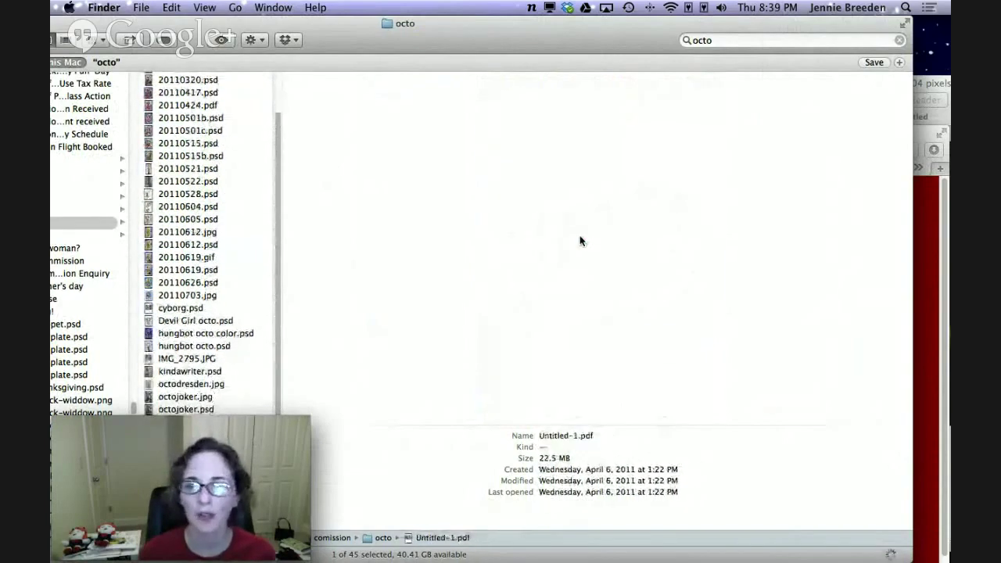
key("Down")
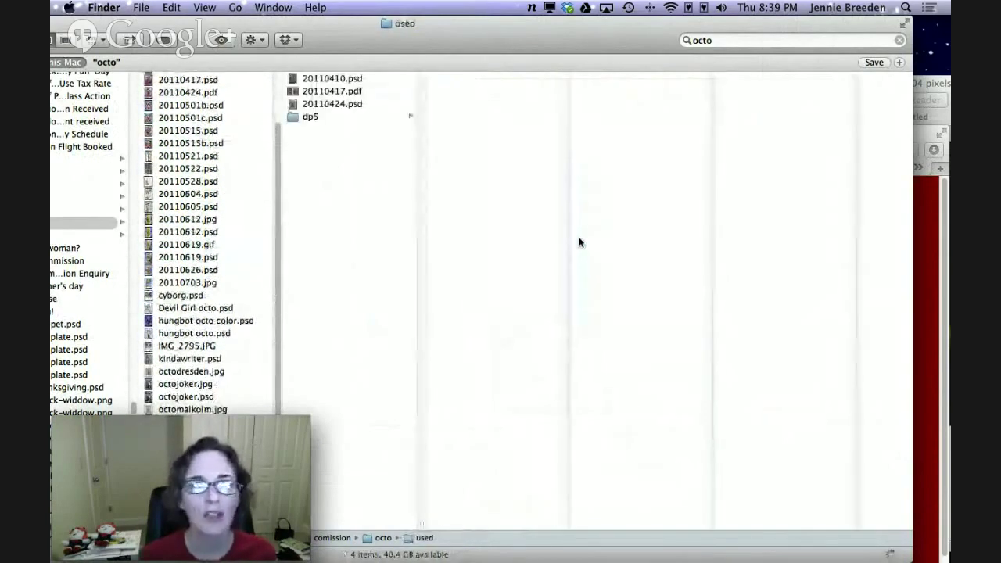
key("Right")
scroll(194, 217, "down", 2)
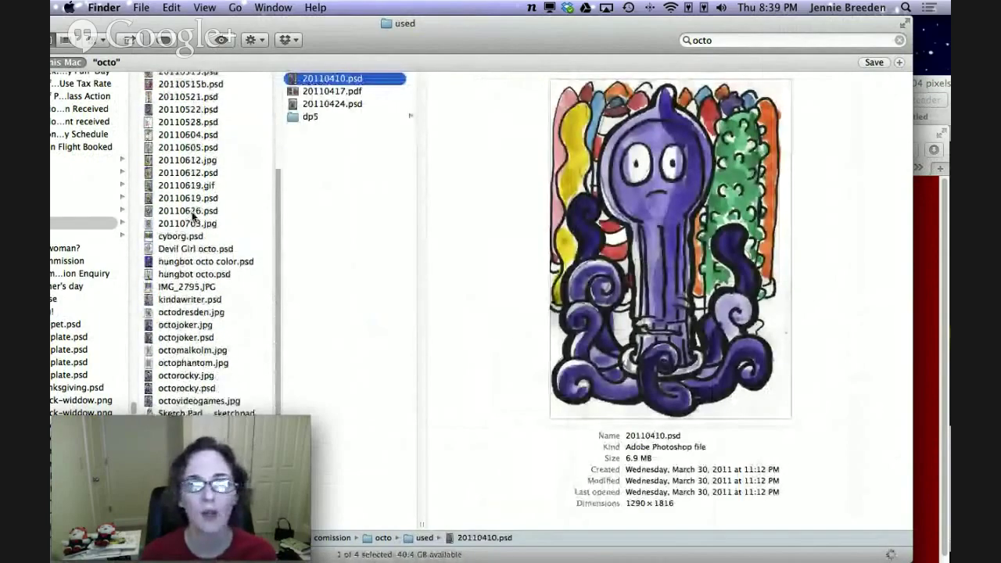
key("Down")
key("Down")
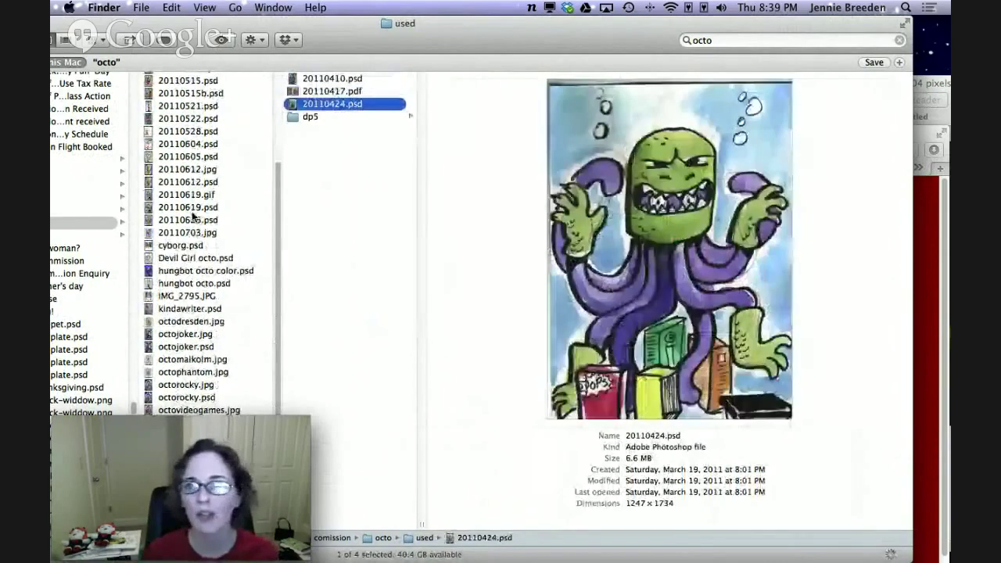
Enter the dp5 folder inside used and preview its drawings up to octobartender scientist.jpg.
key("Down")
key("Right")
key("Down")
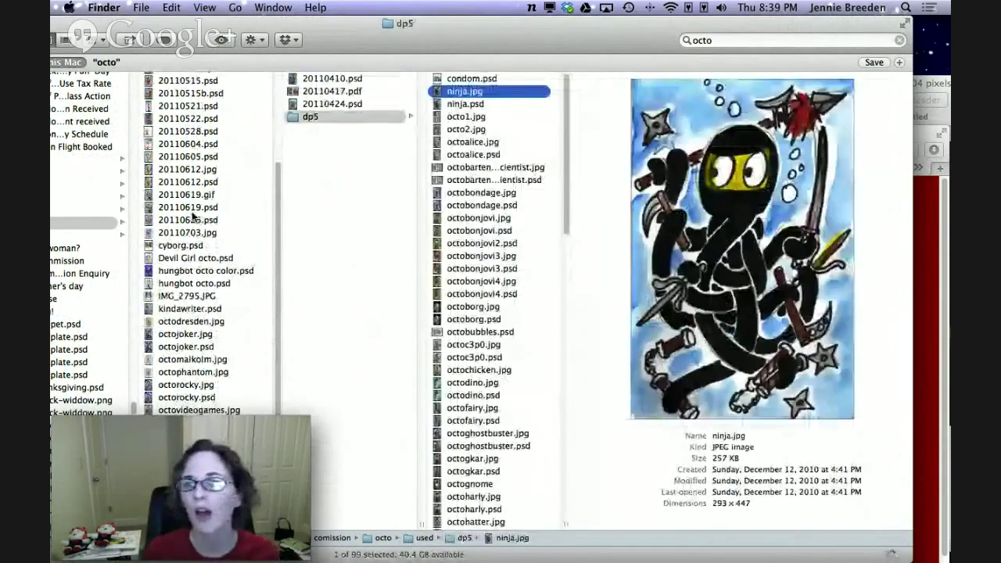
key("Down")
key("Down")
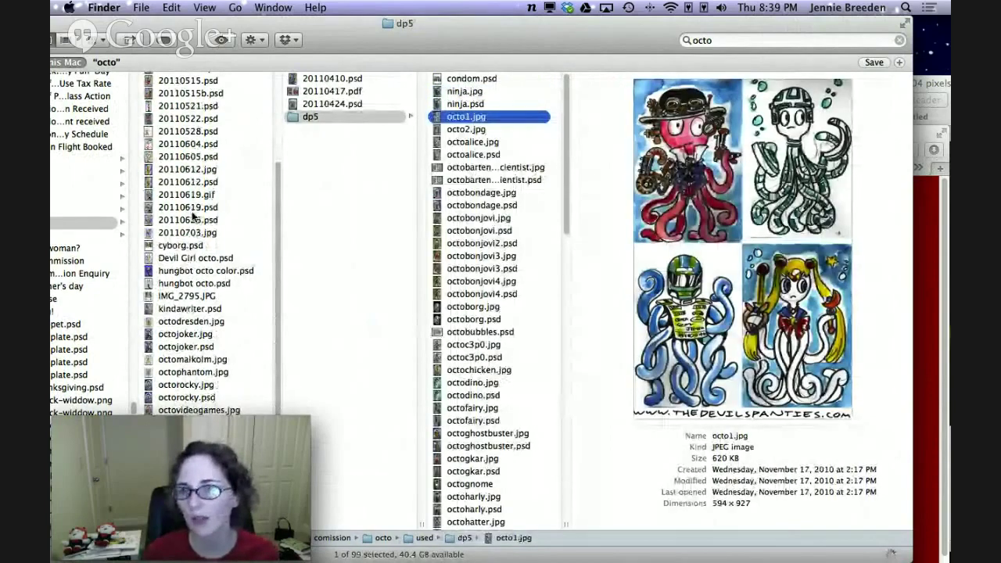
key("Down")
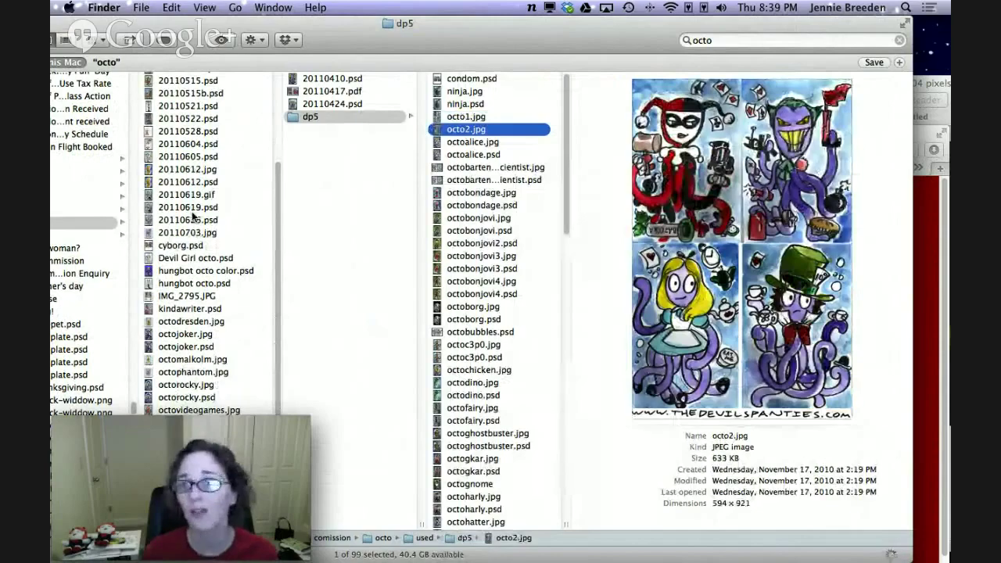
key("Down")
key("Down")
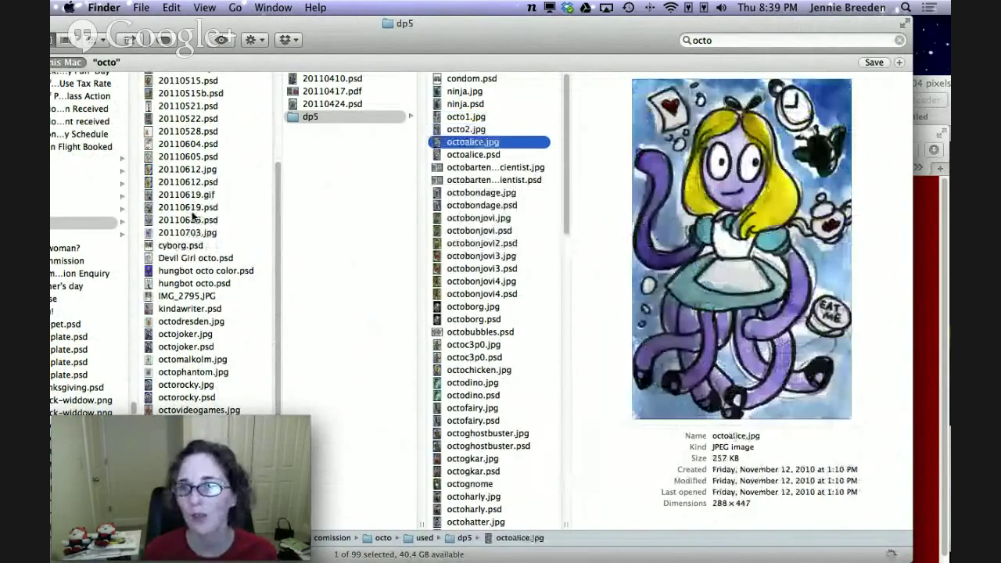
key("Down")
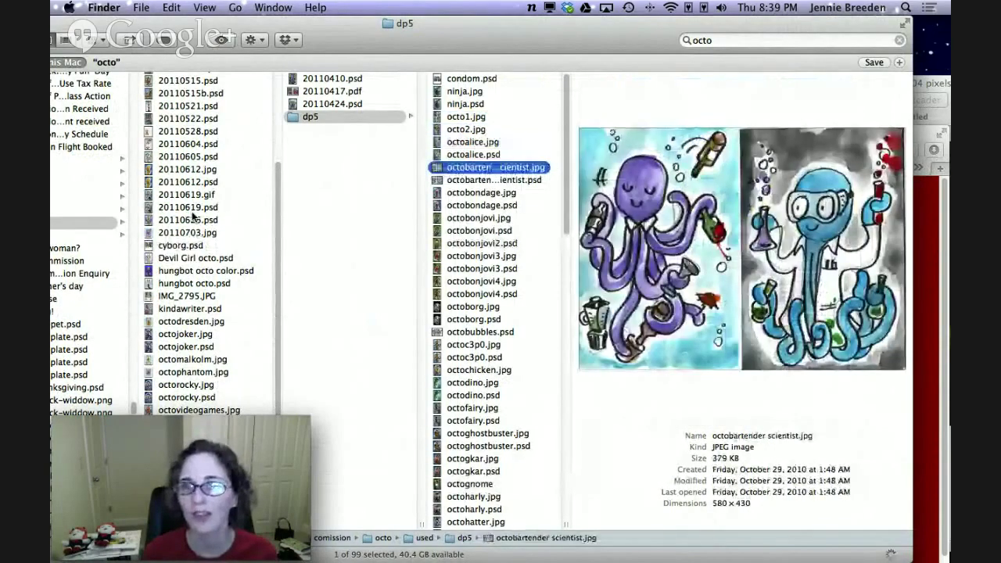
Look through the rest of the dp5 file list and preview octotron.psd and octostarwarssolo.jpg.
scroll(495, 254, "down", 6)
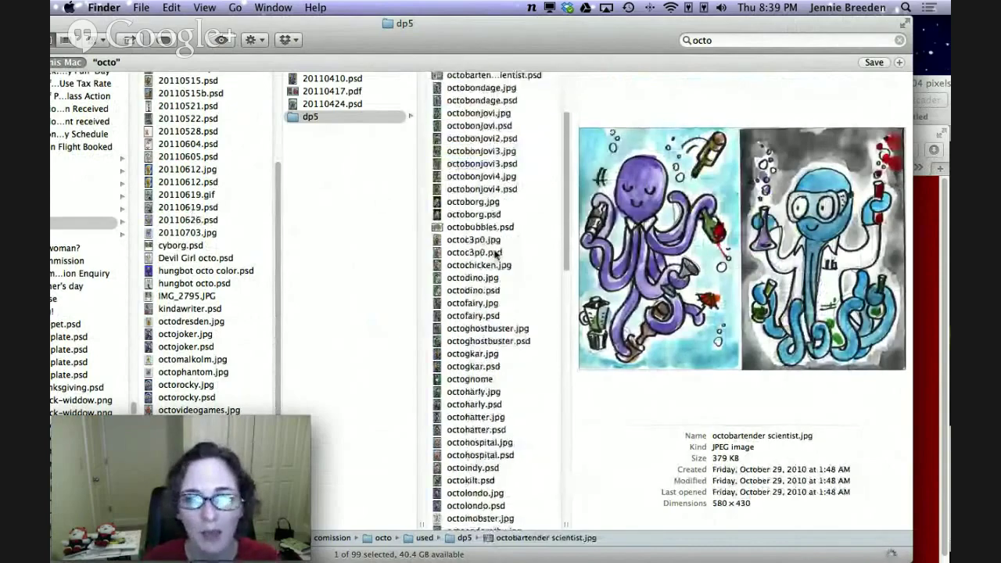
scroll(495, 254, "down", 15)
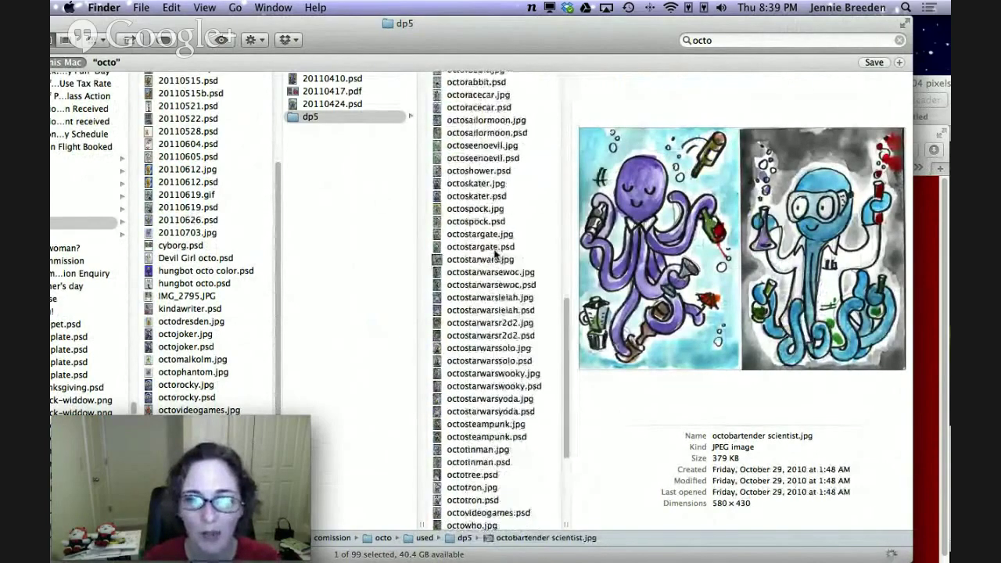
scroll(495, 254, "down", 1)
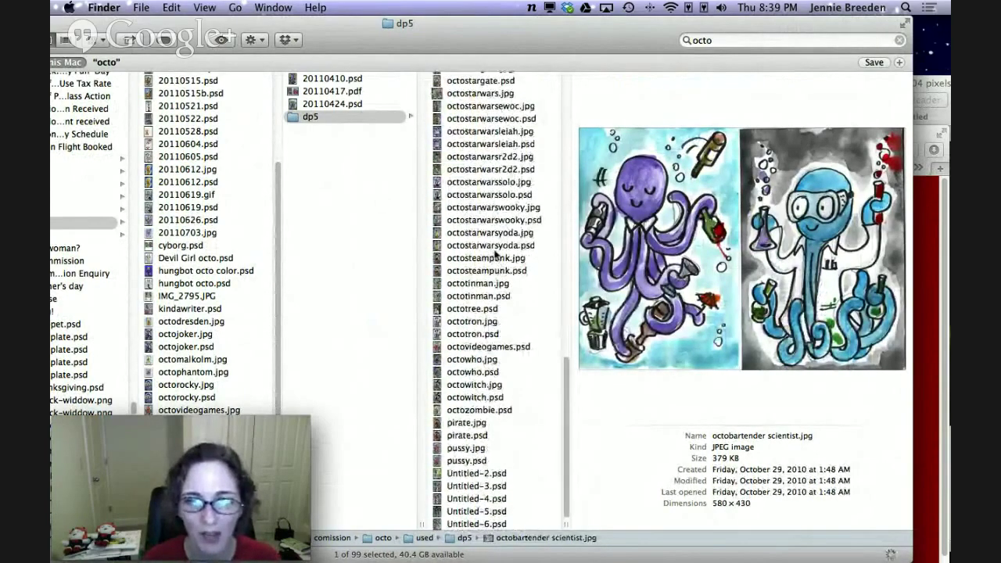
scroll(476, 298, "up", 3)
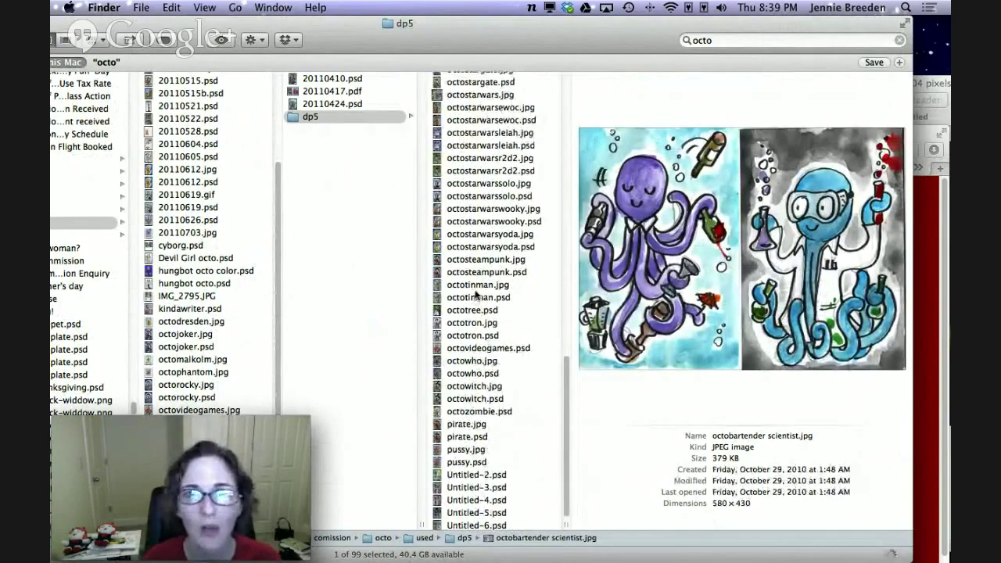
scroll(475, 297, "down", 3)
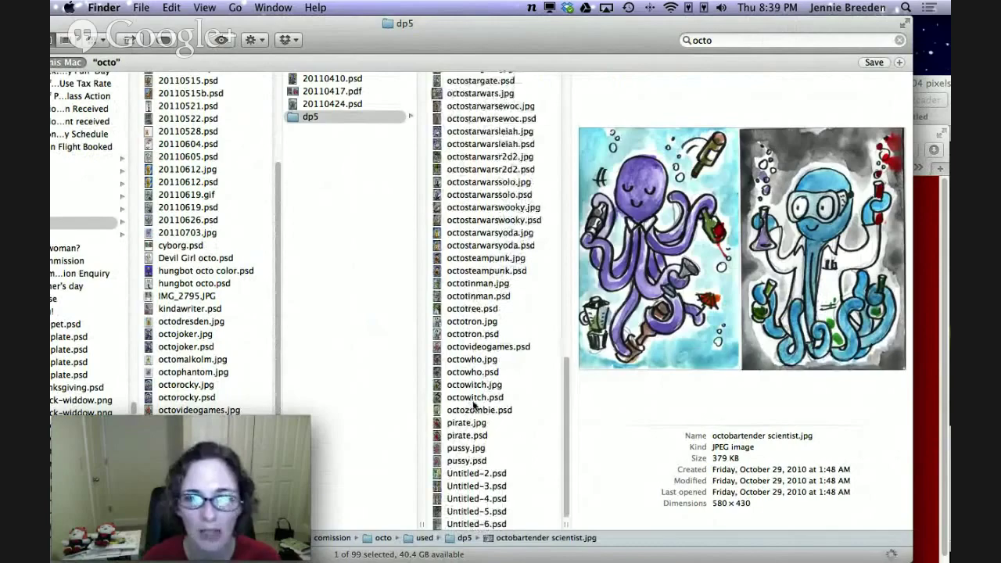
left_click(475, 336)
scroll(475, 339, "up", 3)
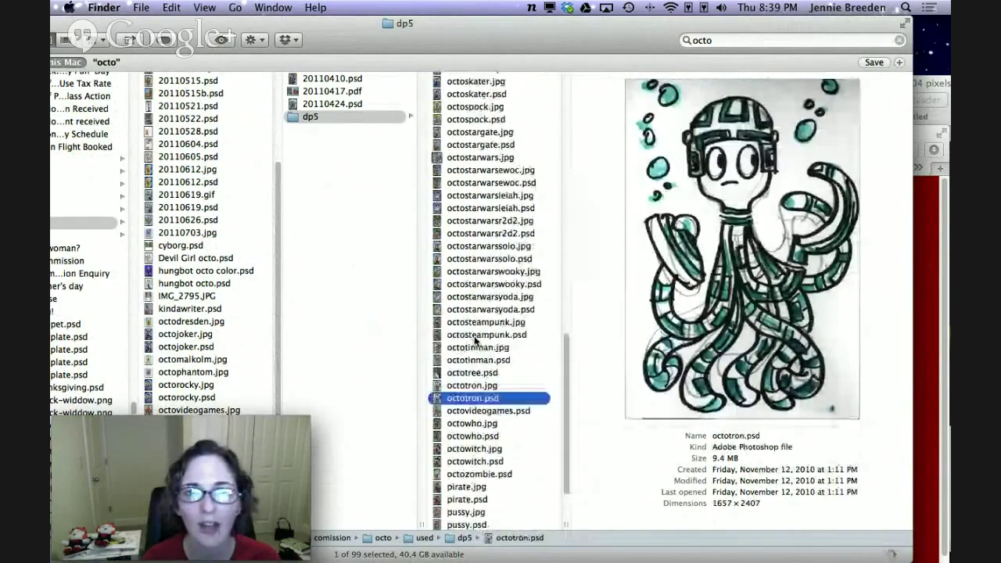
left_click(470, 246)
scroll(470, 250, "up", 2)
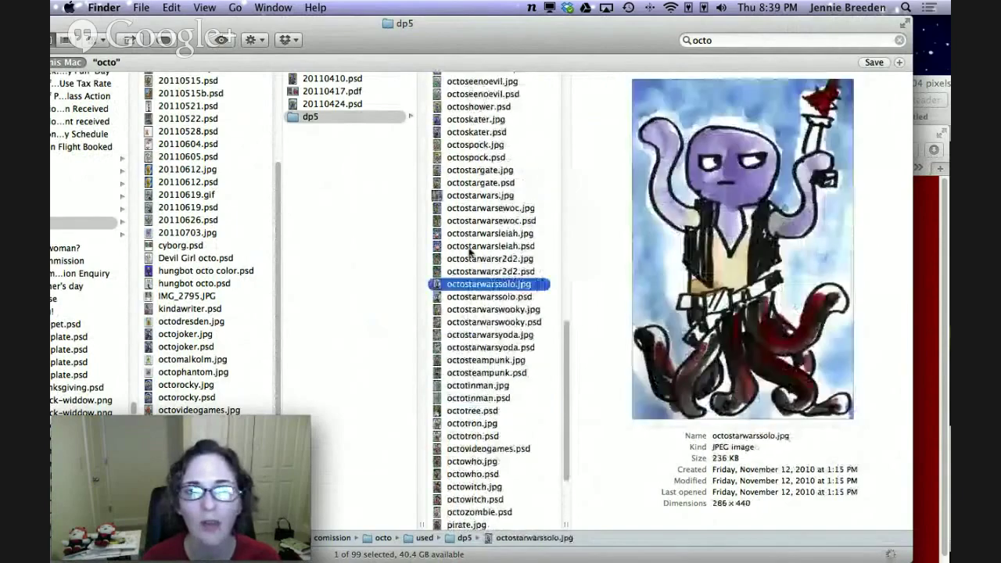
Return to the beginning of the dp5 file list, preview octobondage.jpg and octoalice.jpg, and move the Finder window so its sidebar is exposed.
scroll(471, 253, "up", 3)
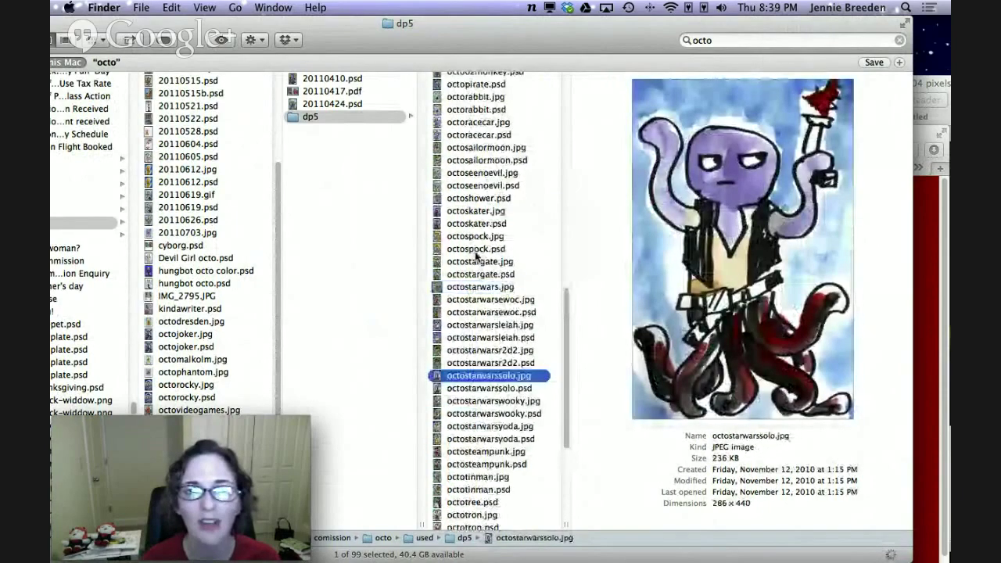
scroll(475, 255, "up", 10)
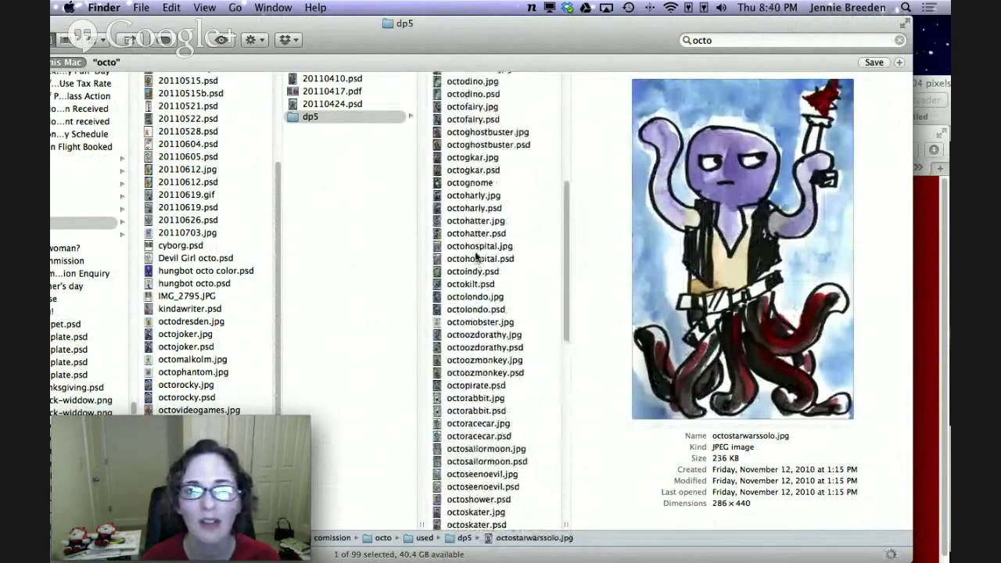
scroll(475, 254, "up", 10)
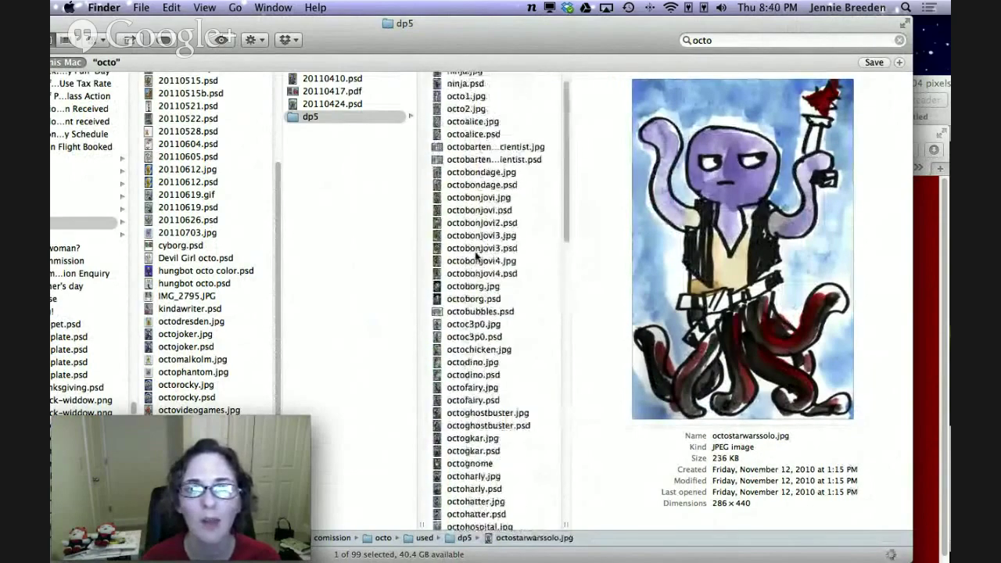
left_click(476, 255)
left_click(477, 172)
scroll(477, 173, "up", 1)
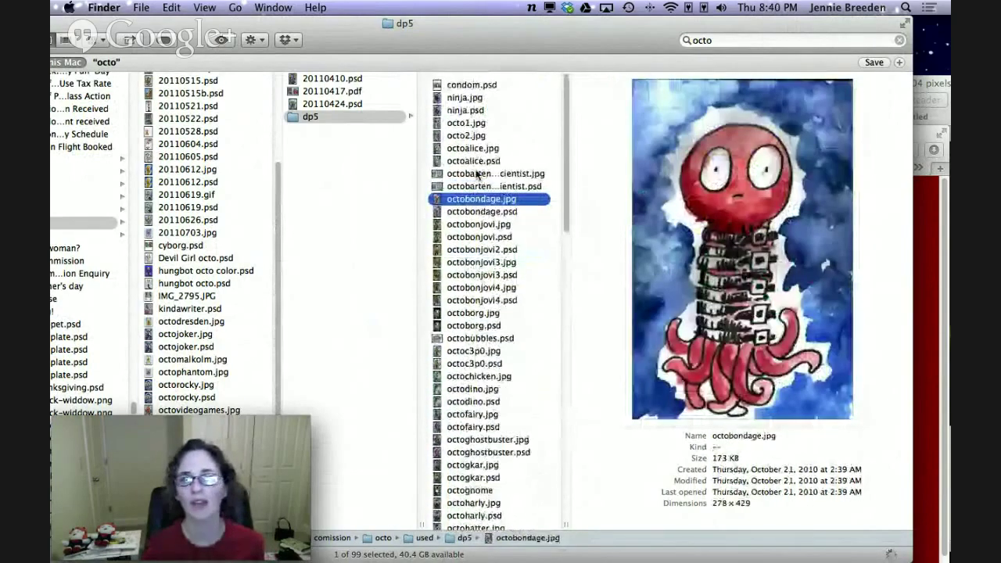
scroll(469, 156, "down", 1)
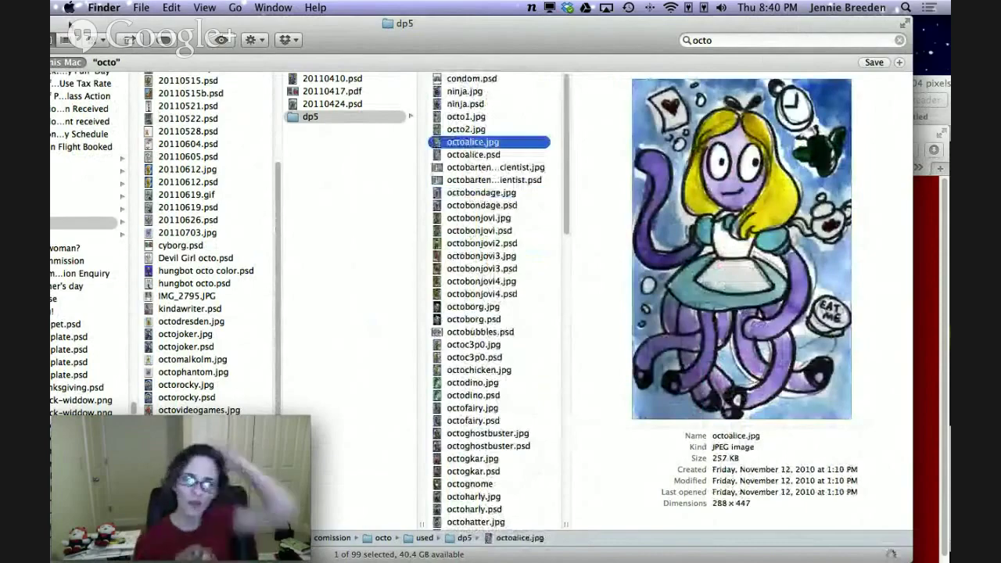
left_click_drag(370, 36, 544, 59)
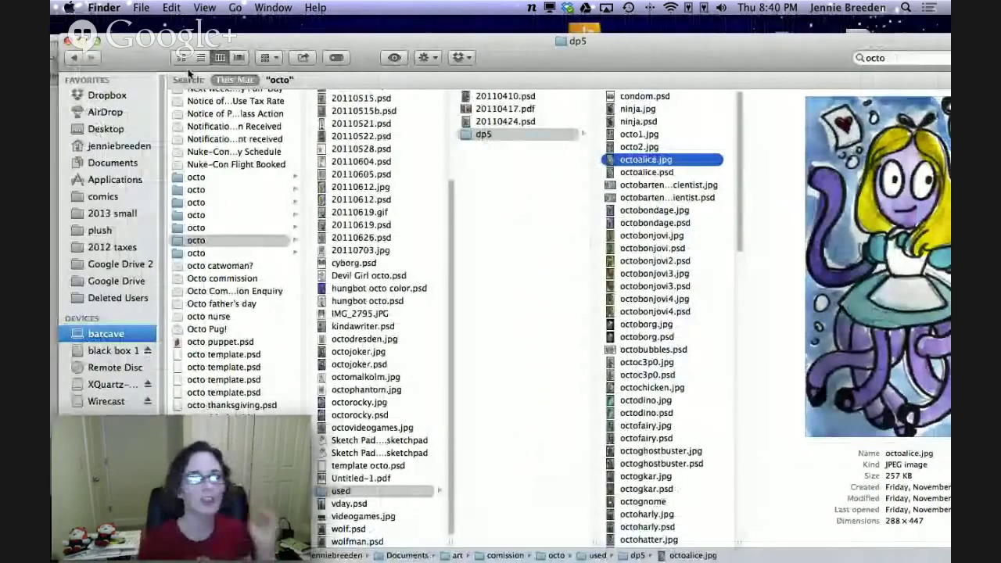
Close the octopus image search window, reload the livestream's YouTube comments page in Safari and read through the newest comments.
key("super+w")
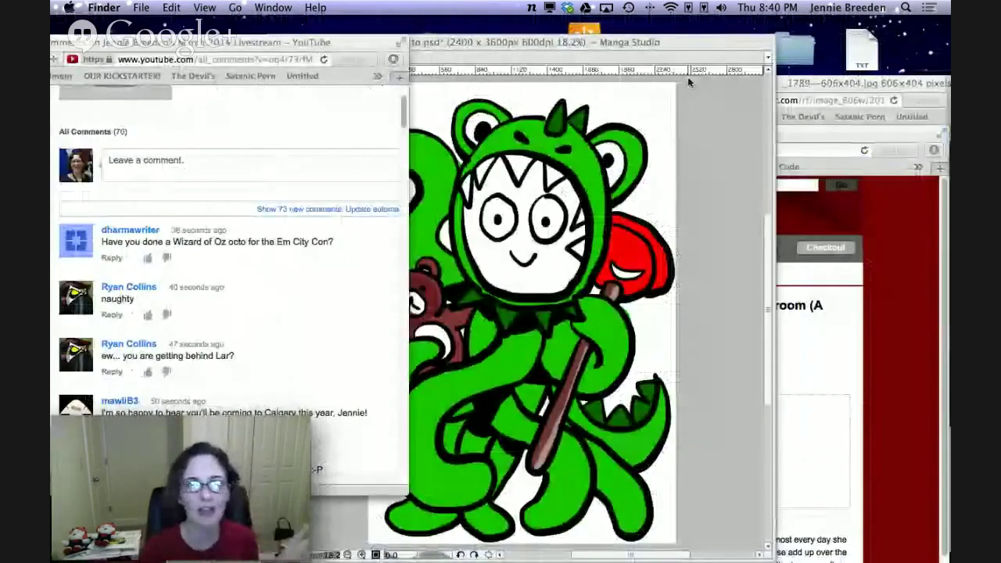
left_click(673, 45)
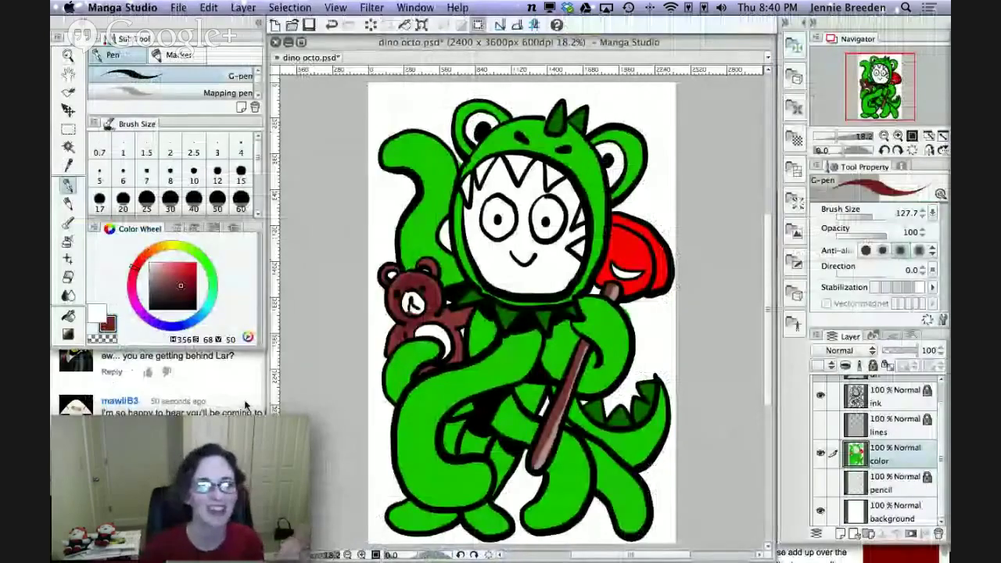
left_click(180, 376)
left_click(324, 60)
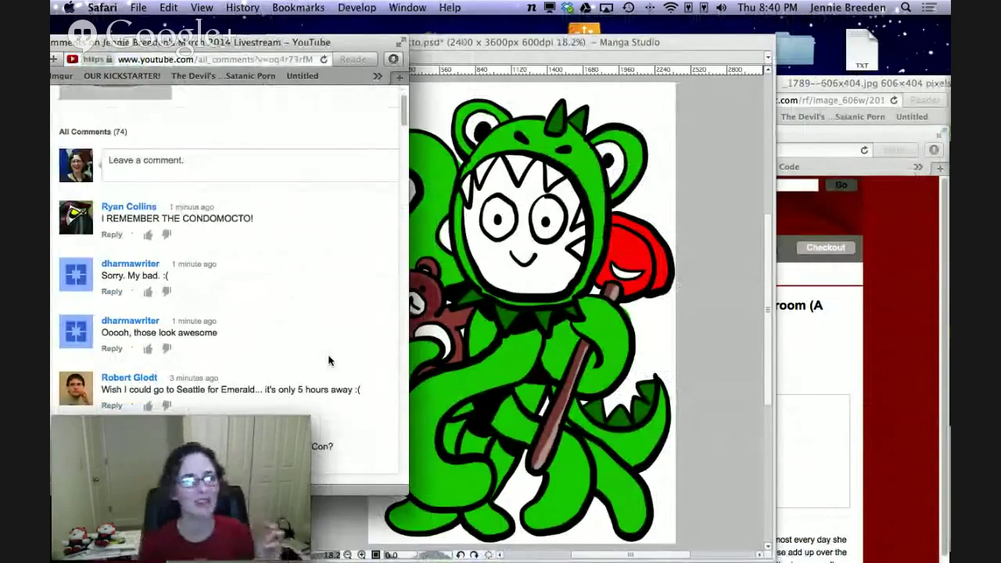
scroll(328, 358, "down", 1)
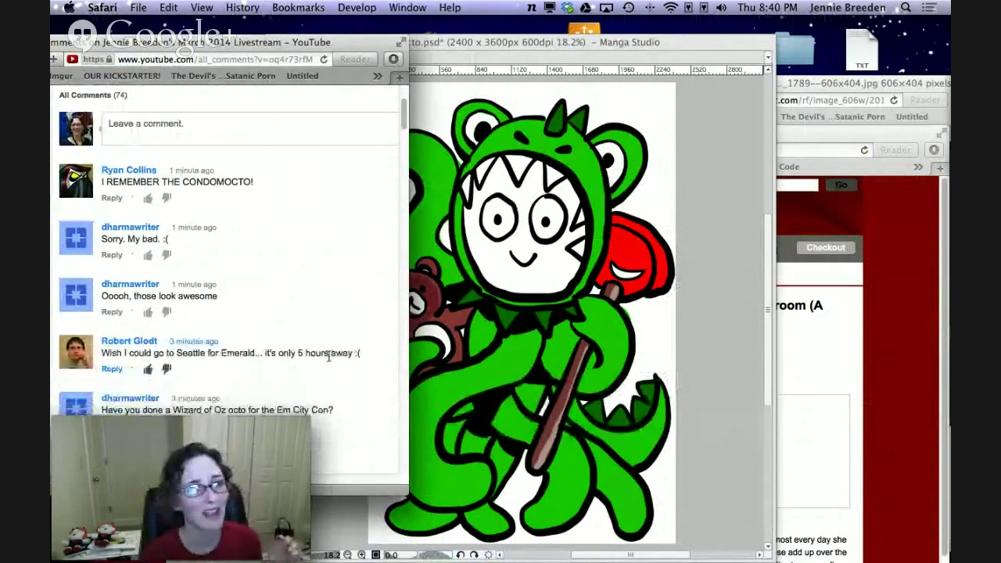
scroll(329, 356, "down", 1)
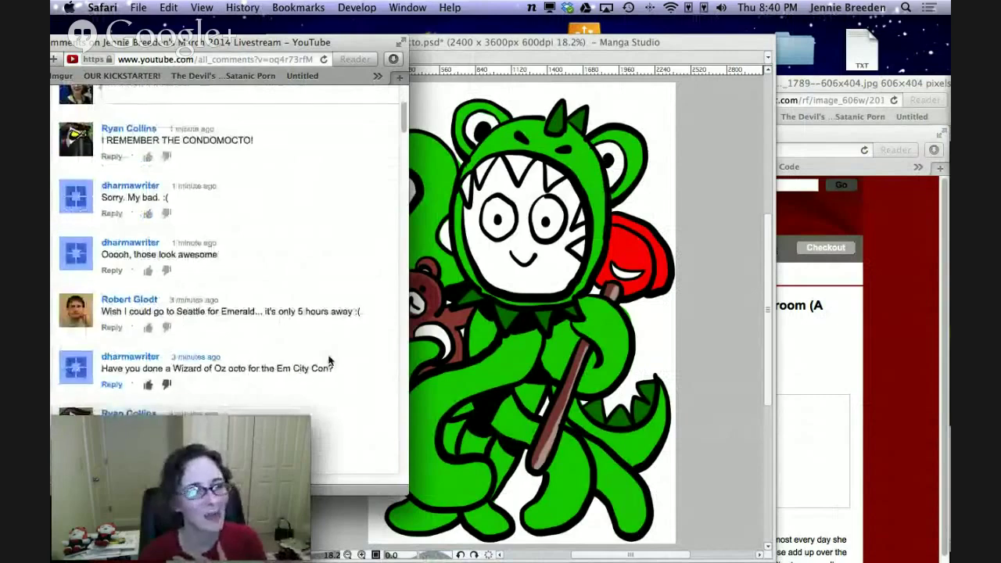
scroll(329, 359, "down", 2)
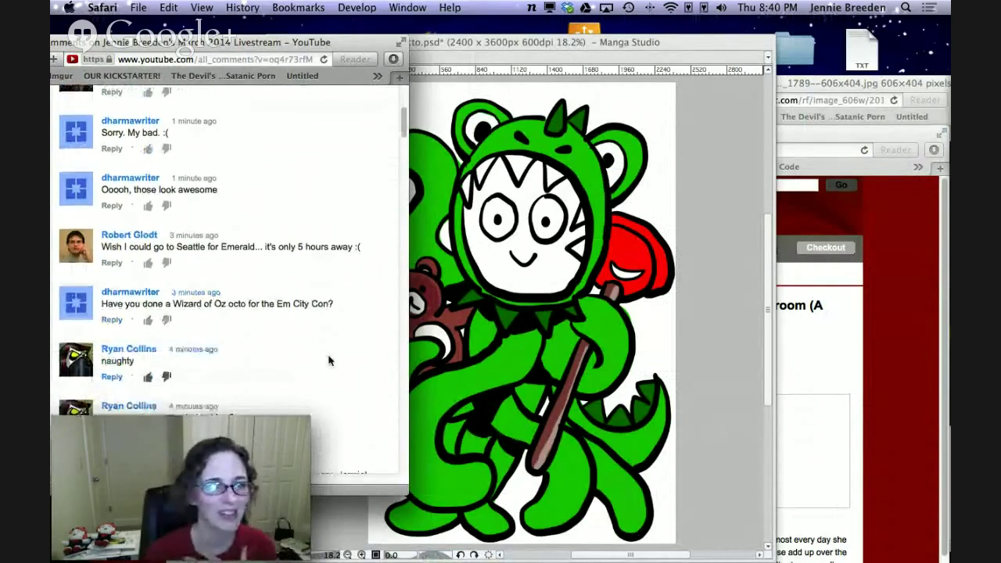
scroll(328, 360, "down", 3)
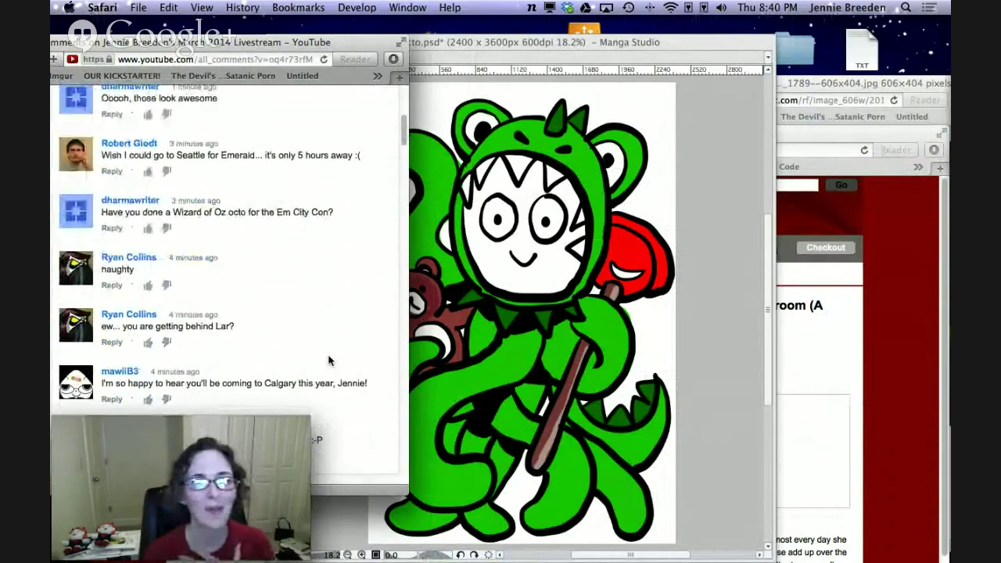
scroll(329, 359, "down", 2)
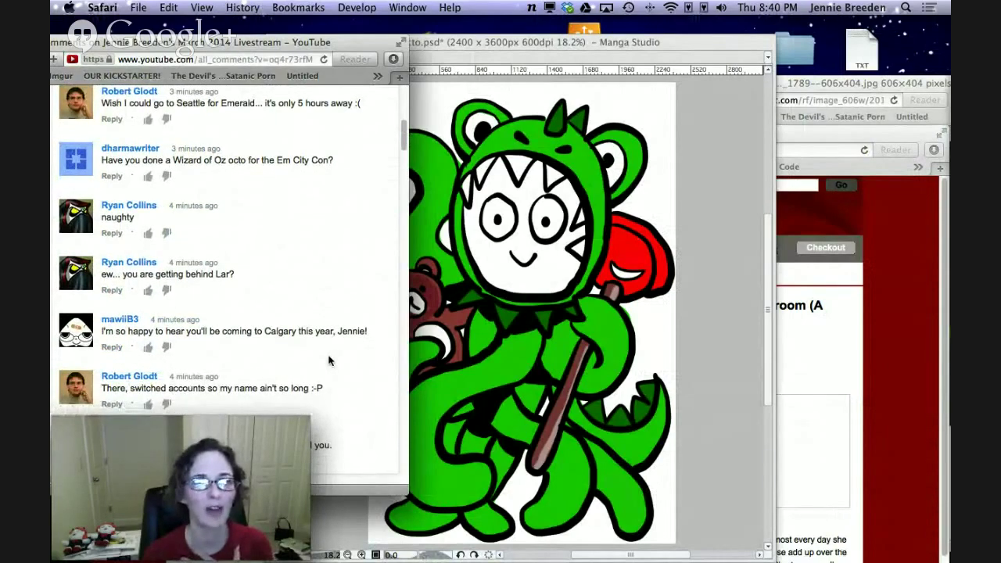
scroll(329, 360, "up", 12)
Switch to Manga Studio and paint the teddy bear's muzzle and belly light tan using hue 14, saturation 44, value 90.
left_click(708, 173)
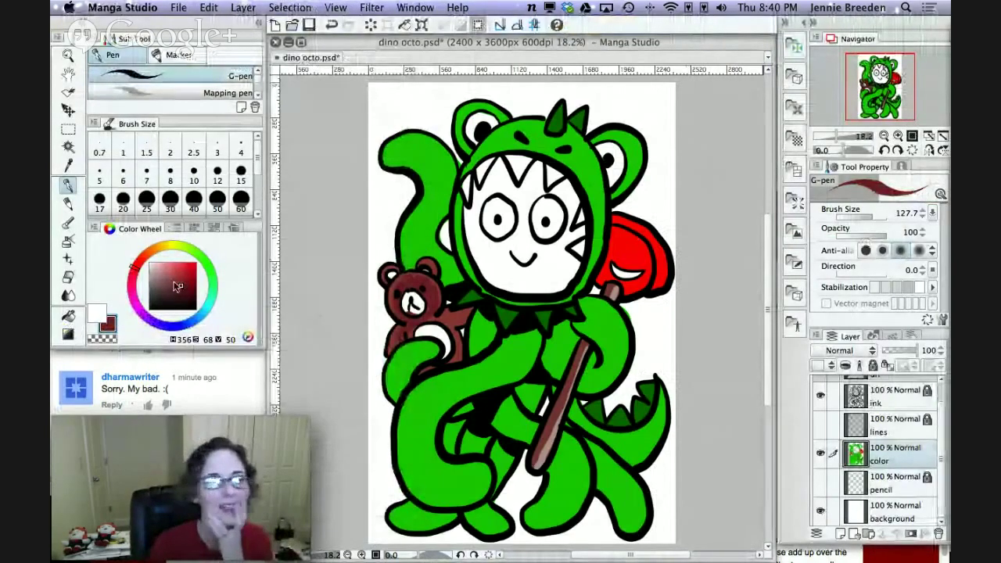
left_click(172, 278)
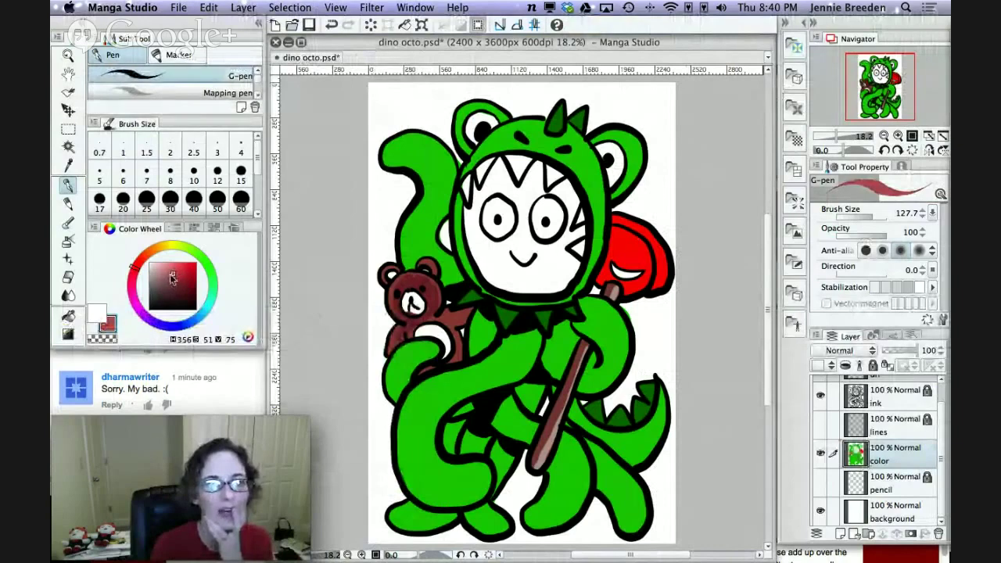
left_click(169, 269)
left_click(169, 265)
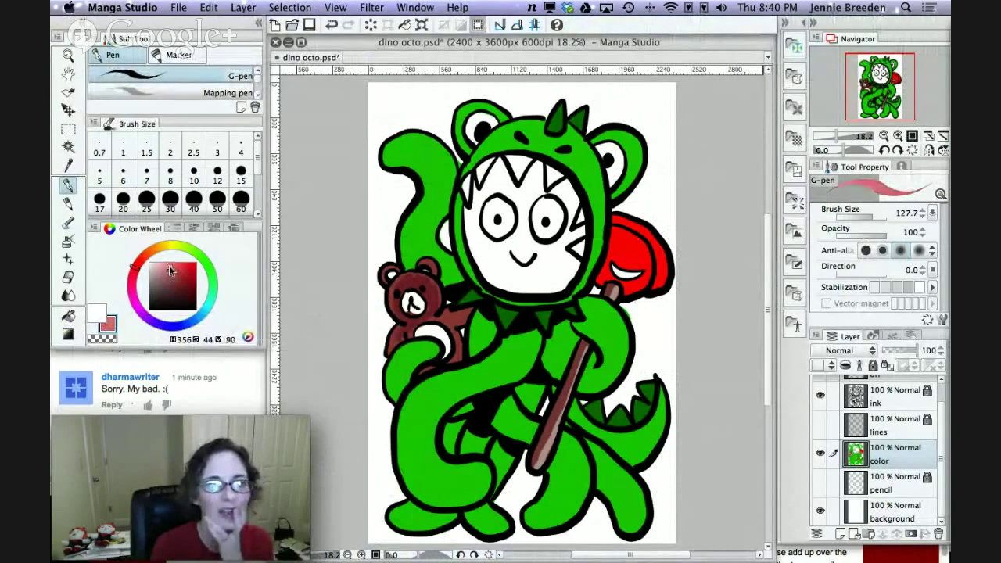
left_click_drag(410, 300, 411, 302)
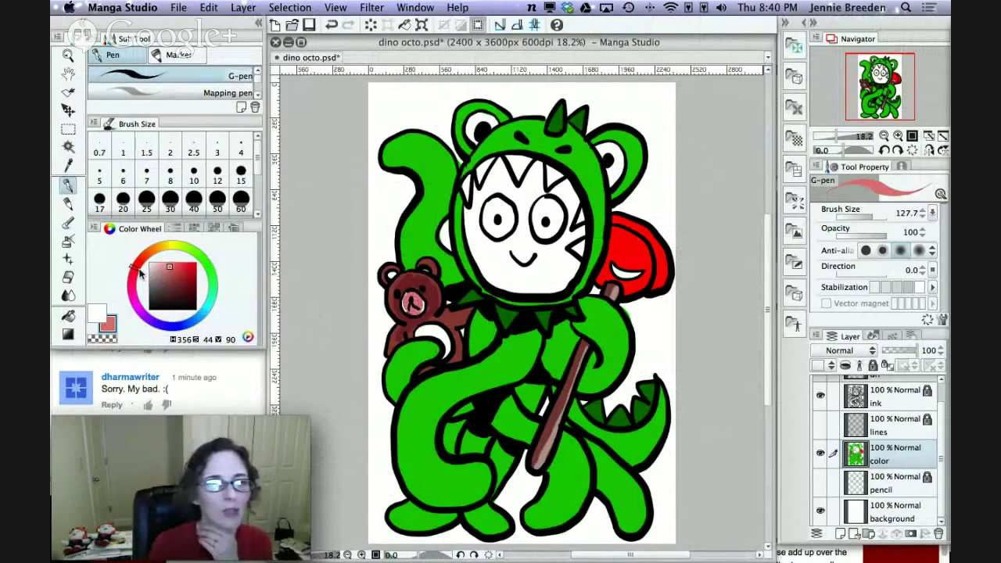
left_click_drag(140, 271, 148, 262)
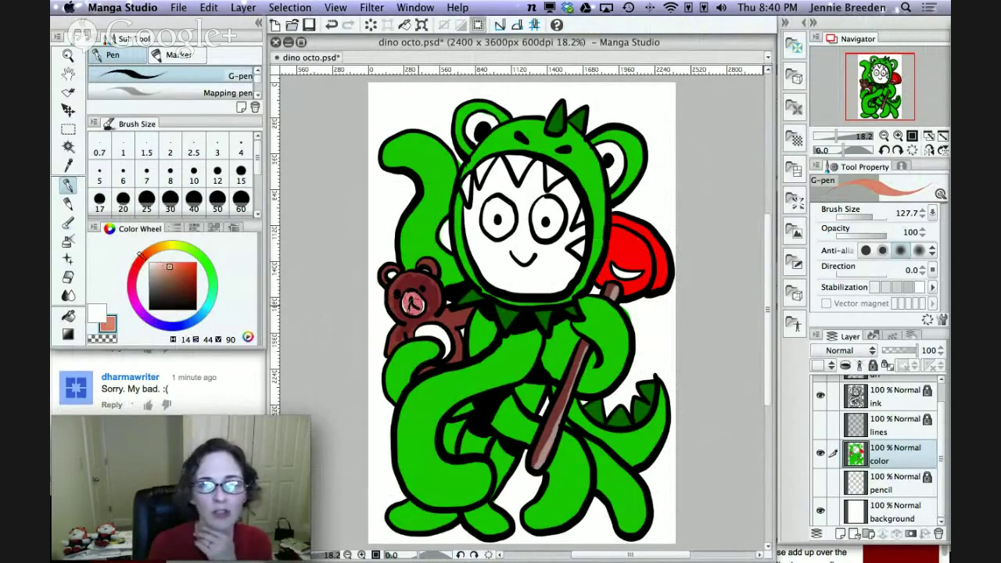
mouse_move(411, 302)
left_mouse_down()
mouse_move(429, 323)
mouse_move(422, 333)
mouse_move(436, 328)
mouse_move(447, 343)
mouse_move(444, 356)
mouse_move(427, 330)
left_mouse_up()
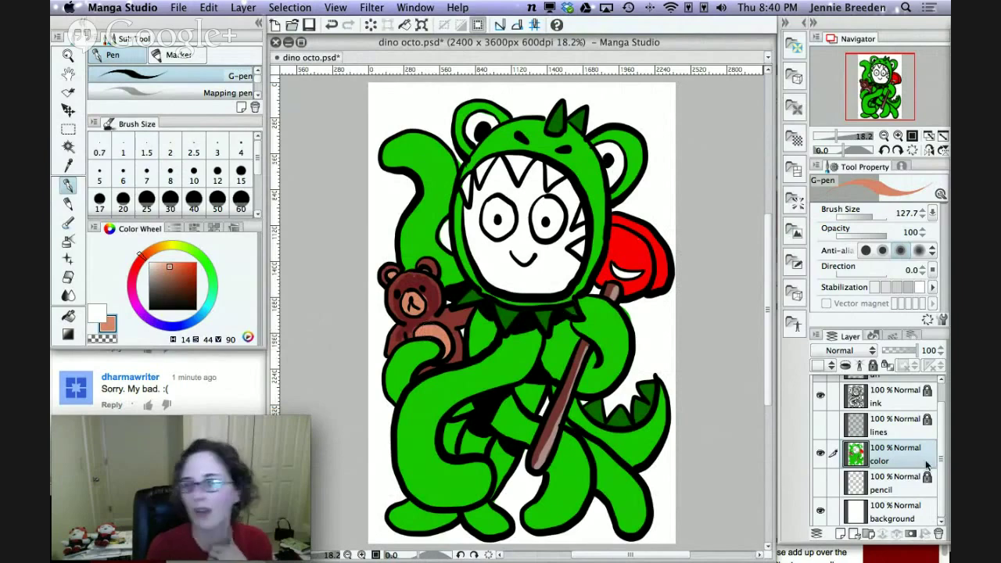
Add a new layer between the pencil and color layers and fill it with blue, hue 215, saturation 53, value 96.
left_click(890, 484)
left_click(842, 535)
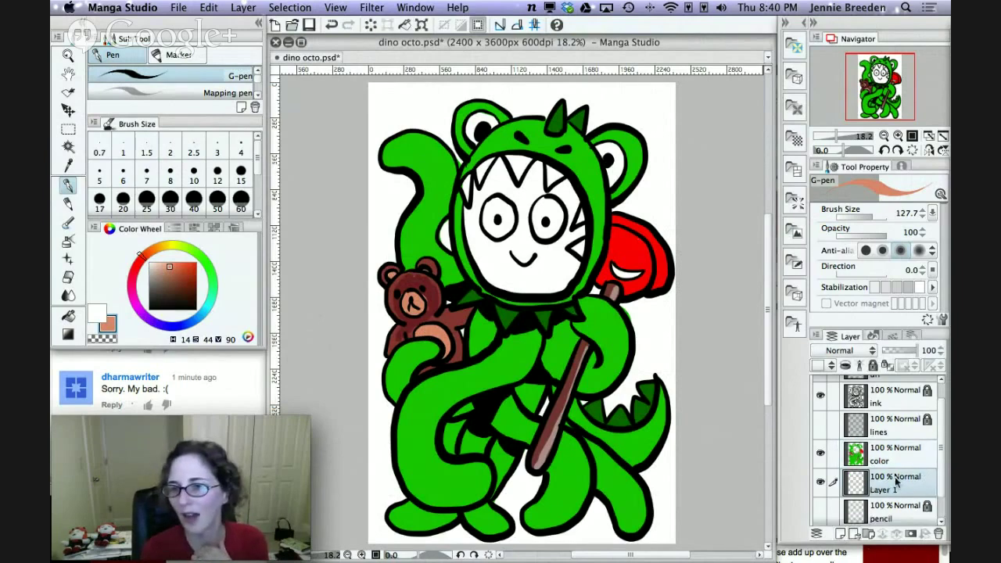
left_click(176, 324)
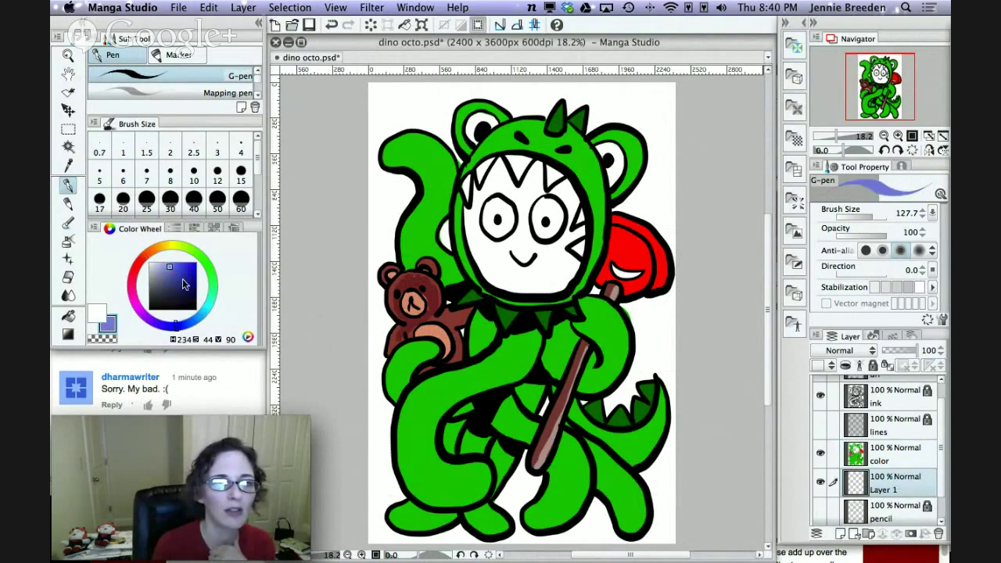
left_click_drag(171, 266, 173, 261)
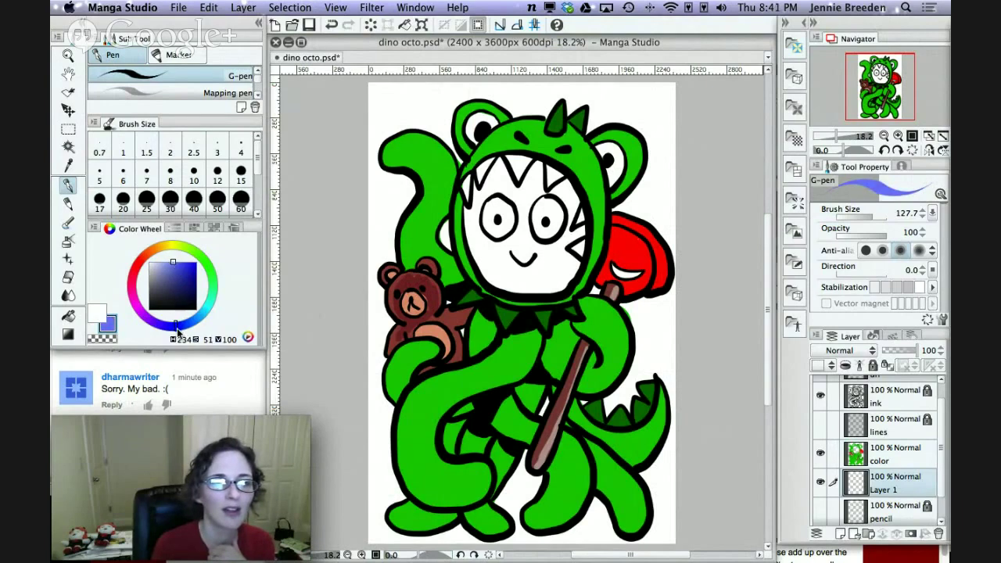
mouse_move(176, 328)
left_mouse_down()
mouse_move(187, 333)
mouse_move(192, 311)
left_mouse_up()
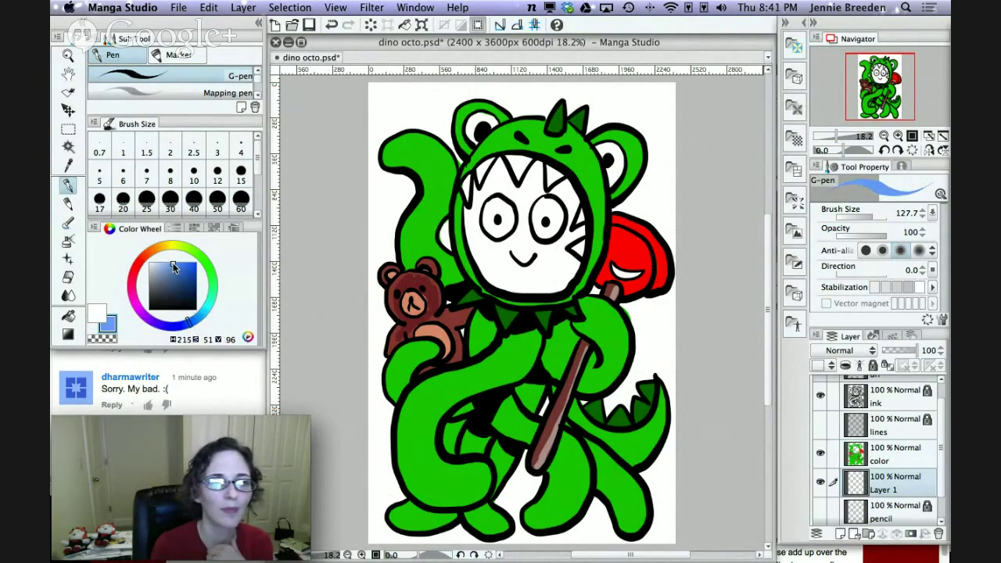
left_click_drag(173, 265, 175, 265)
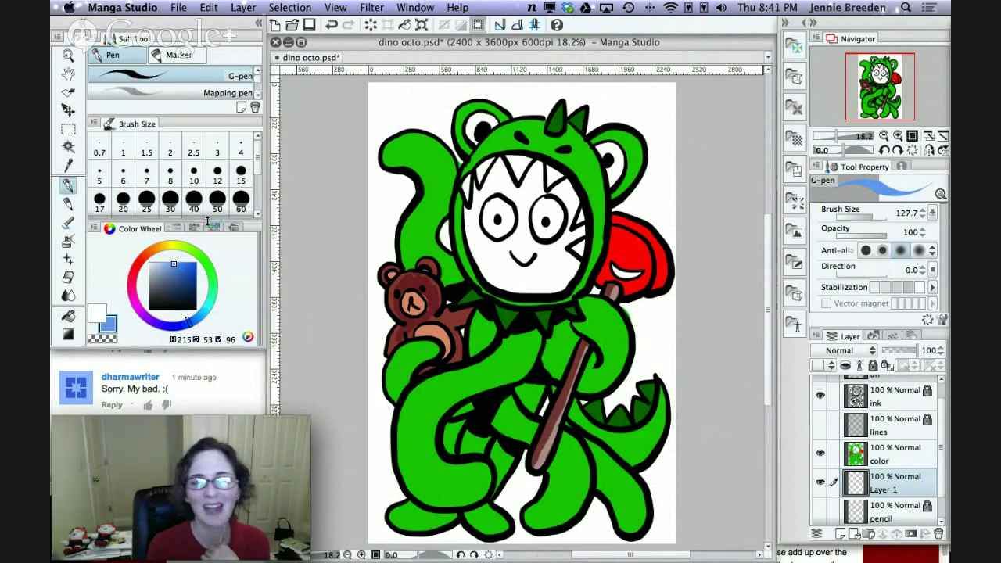
left_click(69, 316)
left_click(369, 346)
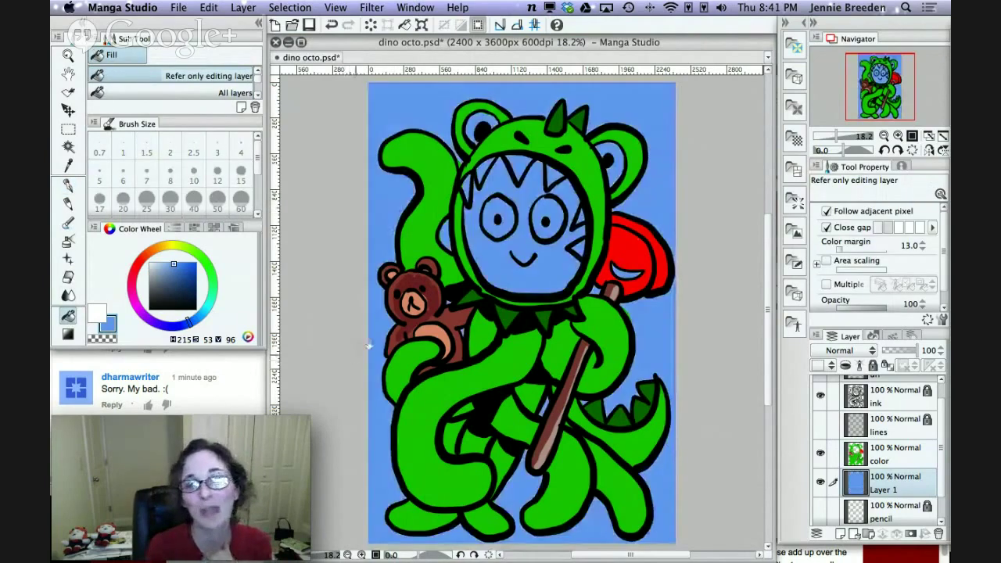
Add another layer directly above the blue background layer and name it "white".
left_click(840, 533)
double_click(886, 491)
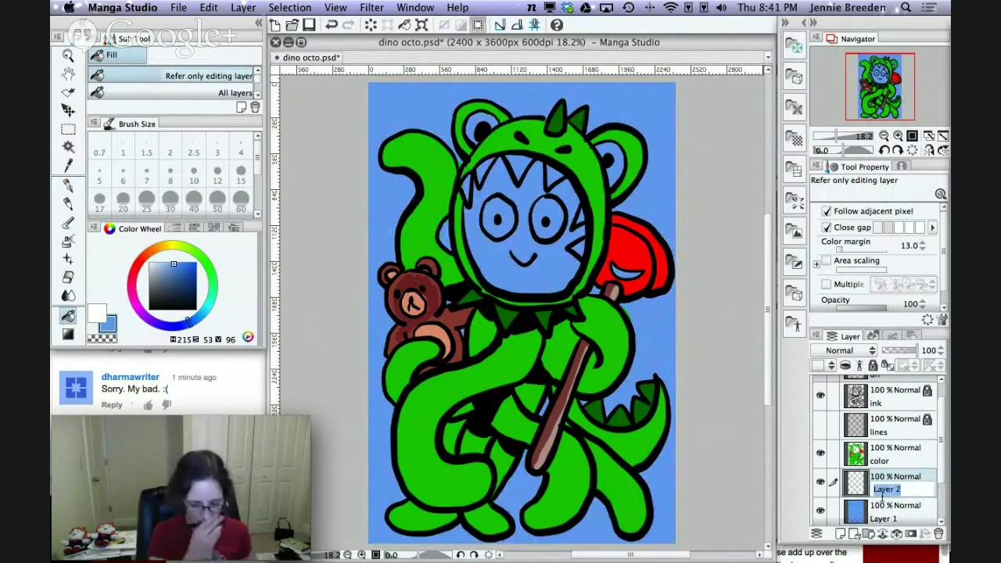
type("white")
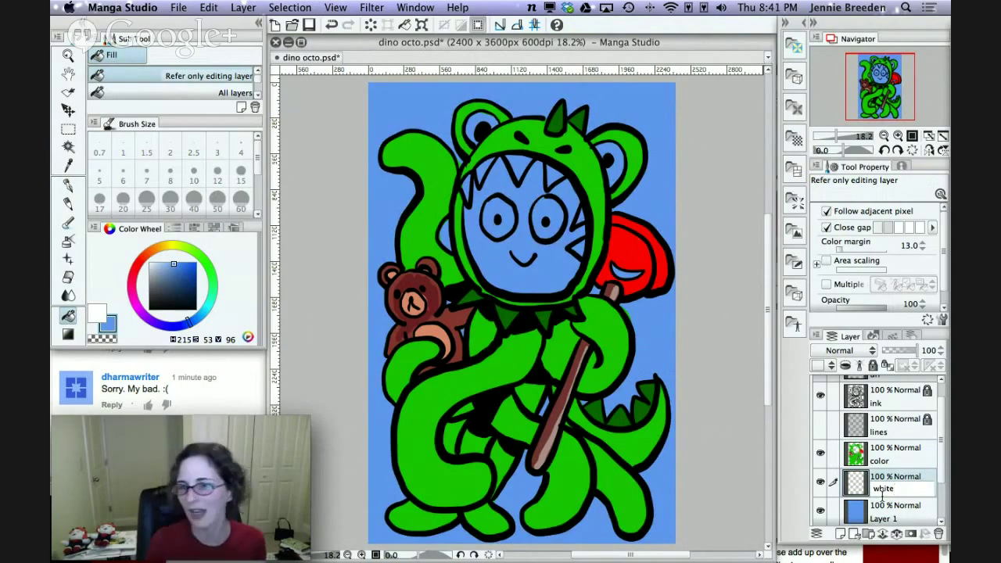
key("Return")
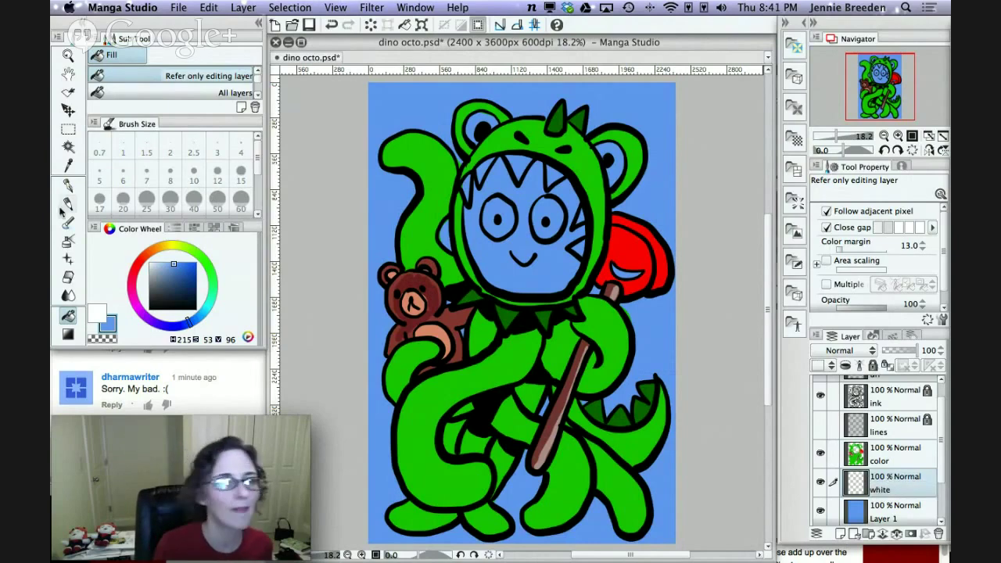
On the white layer, color the face opening, the teeth, the hood's eyes and the red mallet's smile white.
left_click(68, 185)
left_click(96, 312)
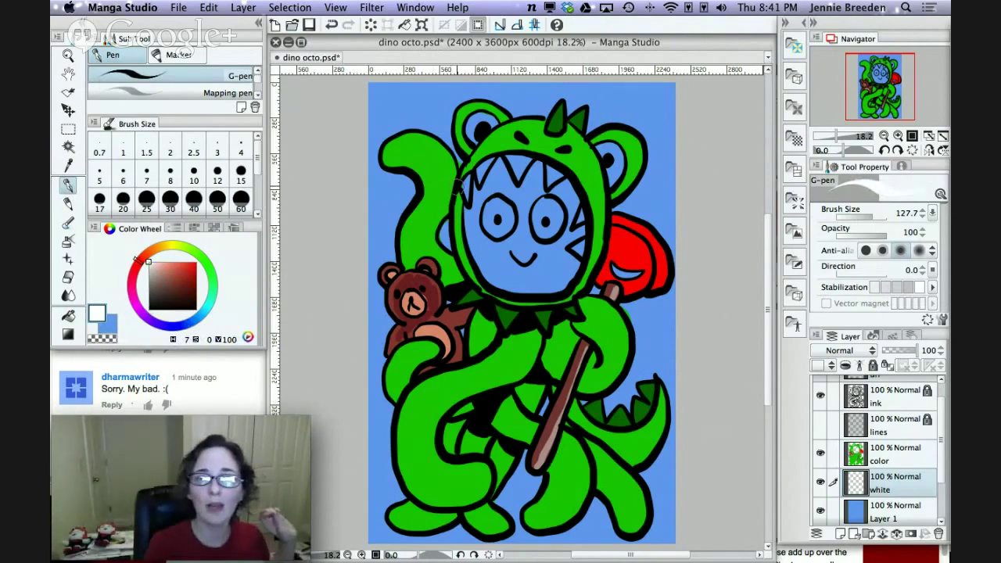
mouse_move(470, 185)
left_mouse_down()
mouse_move(473, 256)
mouse_move(491, 288)
mouse_move(540, 295)
mouse_move(571, 280)
mouse_move(585, 252)
mouse_move(571, 178)
mouse_move(532, 156)
mouse_move(498, 156)
mouse_move(466, 187)
left_mouse_up()
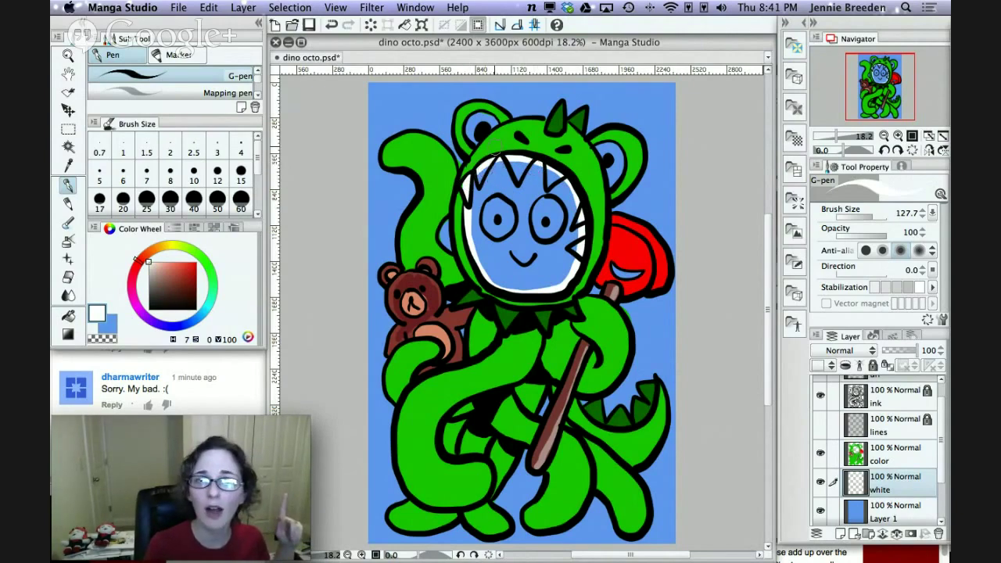
mouse_move(487, 116)
left_mouse_down()
mouse_move(473, 118)
mouse_move(473, 139)
mouse_move(477, 131)
left_mouse_up()
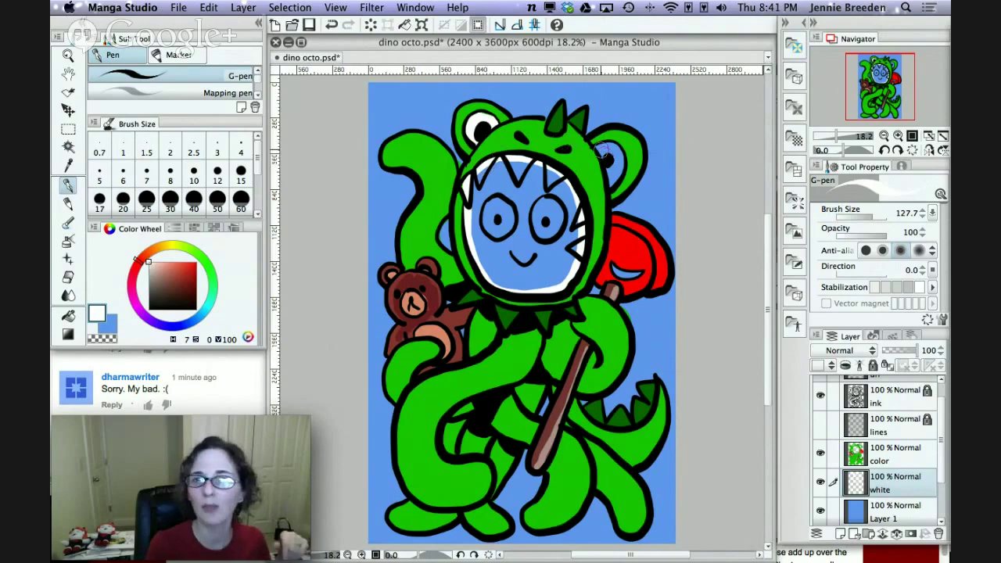
mouse_move(597, 147)
left_mouse_down()
mouse_move(608, 169)
mouse_move(619, 163)
mouse_move(602, 149)
mouse_move(614, 159)
mouse_move(613, 148)
mouse_move(606, 156)
left_mouse_up()
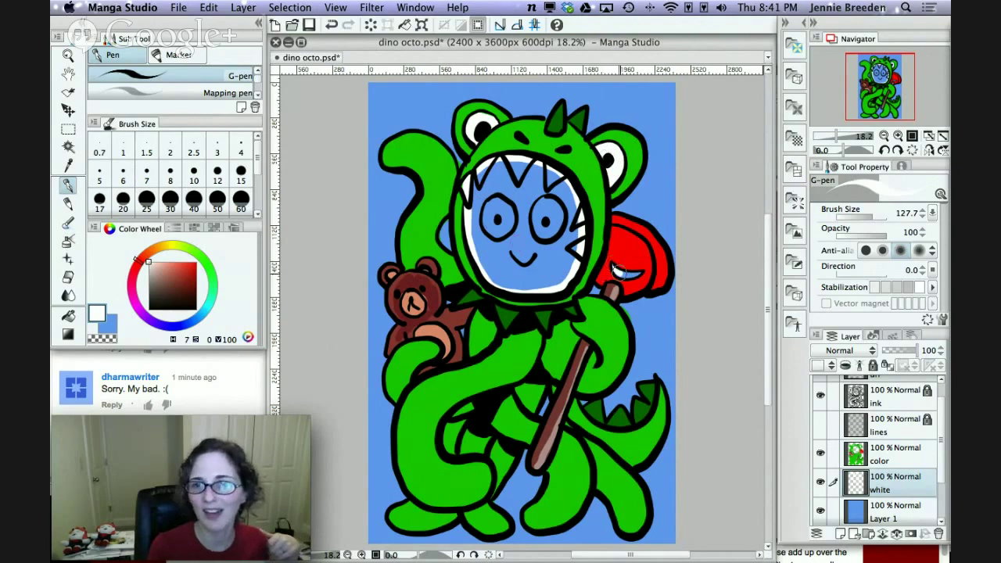
left_click_drag(618, 271, 637, 273)
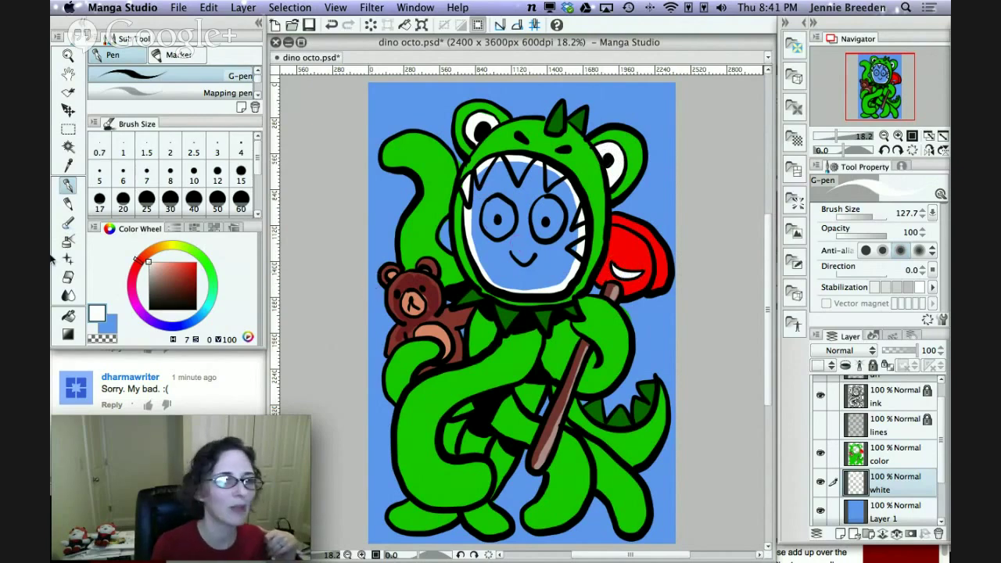
left_click(68, 315)
left_click(509, 250)
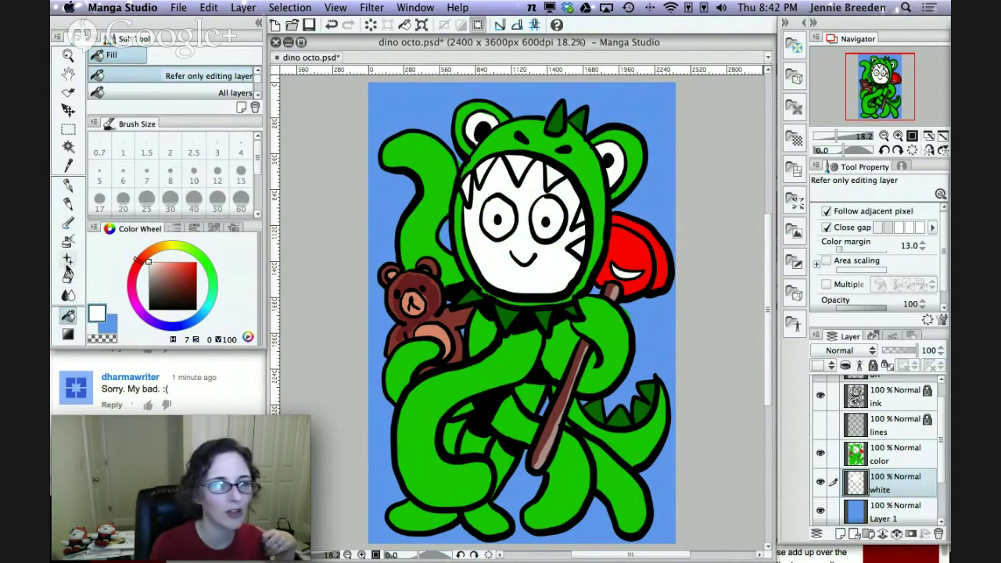
On the color layer, color the octopus's face purple, hue 271, saturation 59, value 100, leaving the eyes and teeth white.
left_click(892, 460)
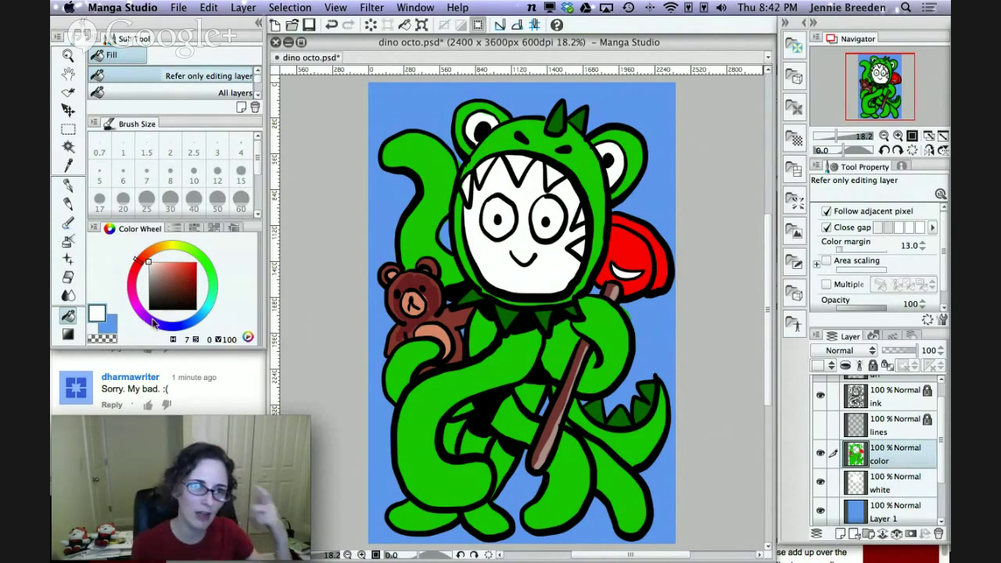
left_click(154, 321)
left_click(175, 269)
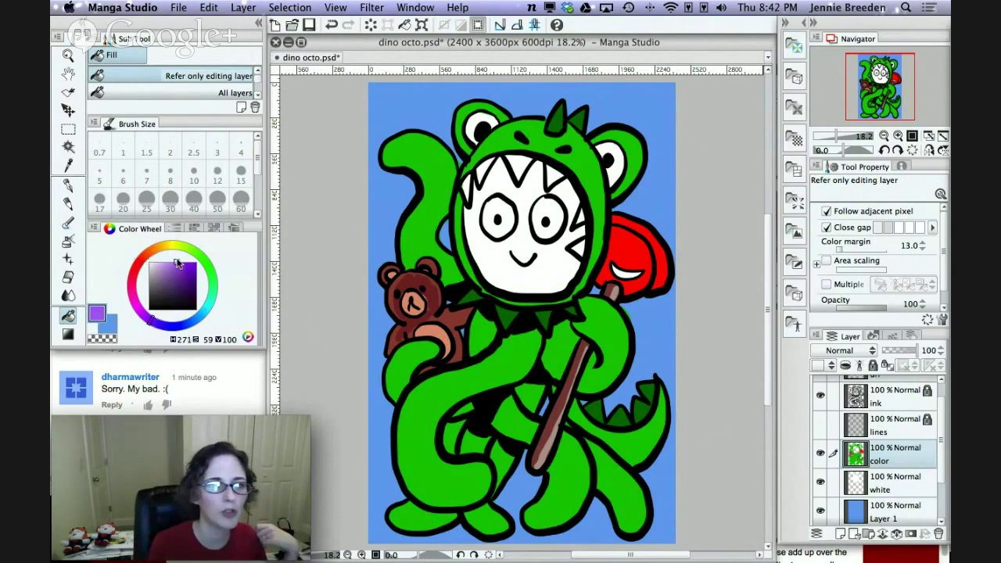
left_click(68, 185)
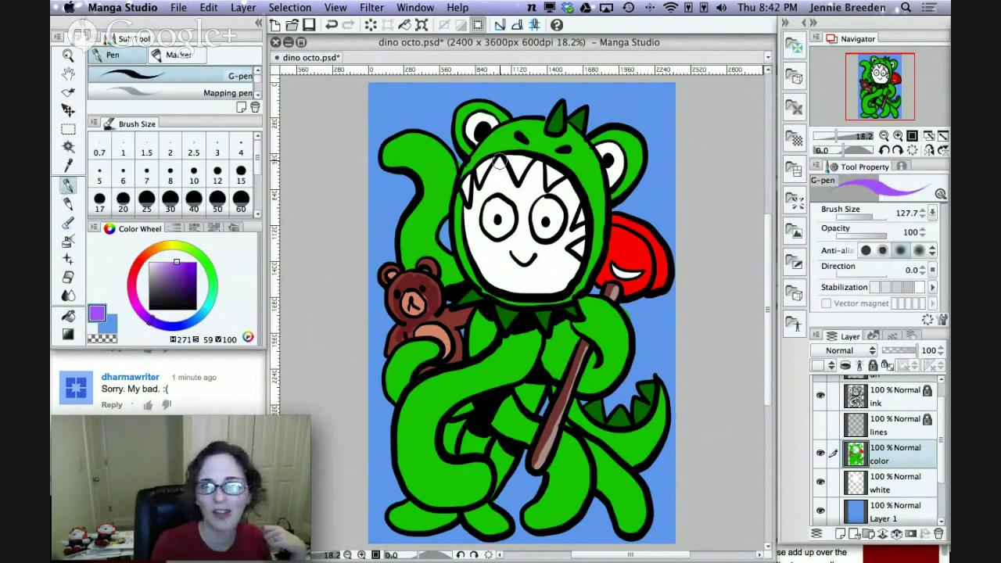
mouse_move(500, 157)
left_mouse_down()
mouse_move(466, 207)
mouse_move(474, 256)
mouse_move(495, 287)
mouse_move(550, 290)
mouse_move(577, 260)
mouse_move(573, 268)
mouse_move(566, 252)
mouse_move(584, 229)
mouse_move(567, 228)
mouse_move(578, 200)
mouse_move(571, 184)
mouse_move(547, 193)
mouse_move(560, 188)
mouse_move(567, 216)
mouse_move(568, 195)
mouse_move(553, 183)
mouse_move(541, 192)
mouse_move(535, 162)
mouse_move(522, 188)
mouse_move(498, 156)
mouse_move(523, 186)
mouse_move(507, 179)
mouse_move(522, 227)
mouse_move(507, 244)
mouse_move(482, 231)
mouse_move(484, 197)
mouse_move(503, 191)
mouse_move(531, 207)
mouse_move(541, 195)
mouse_move(535, 223)
mouse_move(549, 244)
mouse_move(566, 229)
left_mouse_up()
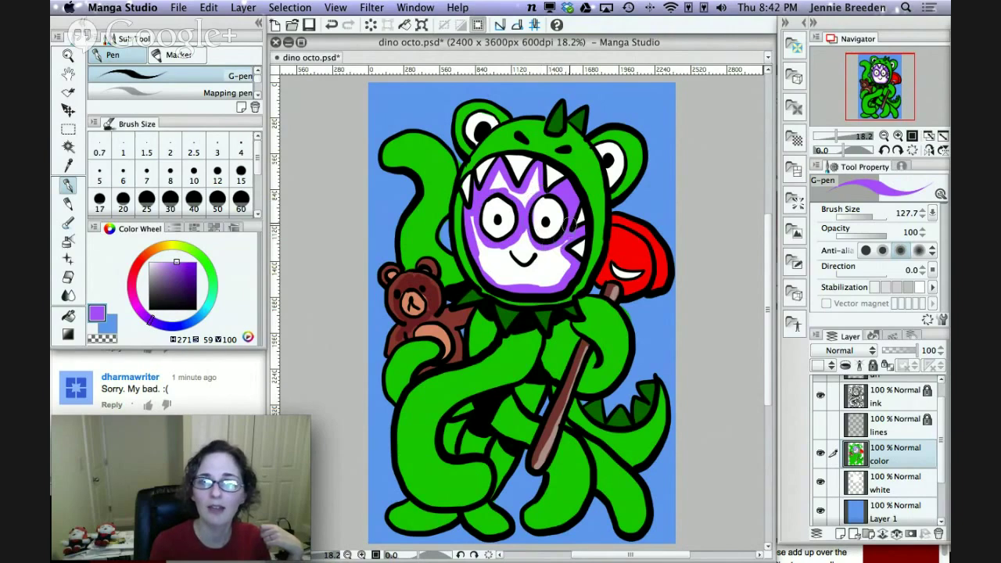
left_click(68, 316)
left_click(518, 266)
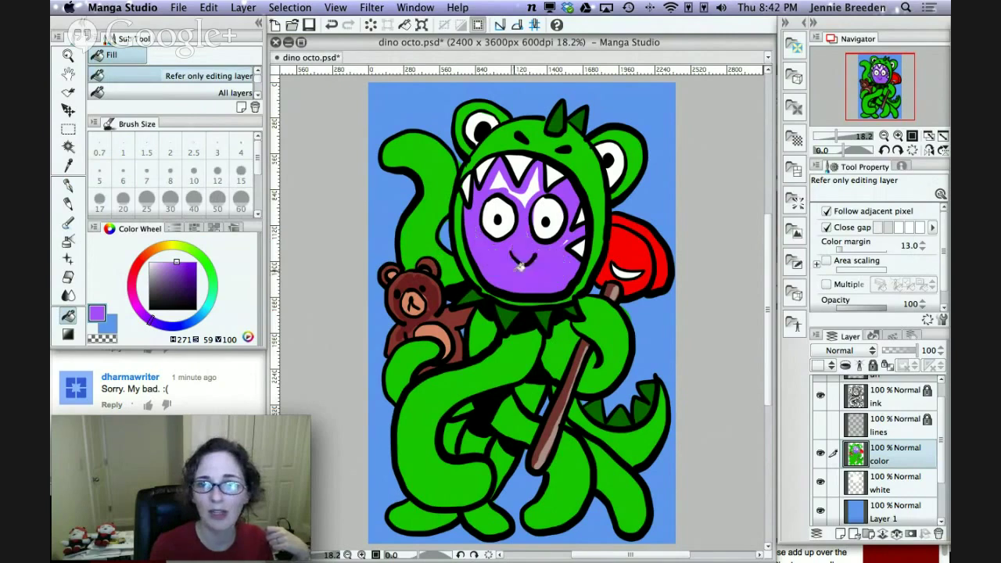
left_click(530, 199)
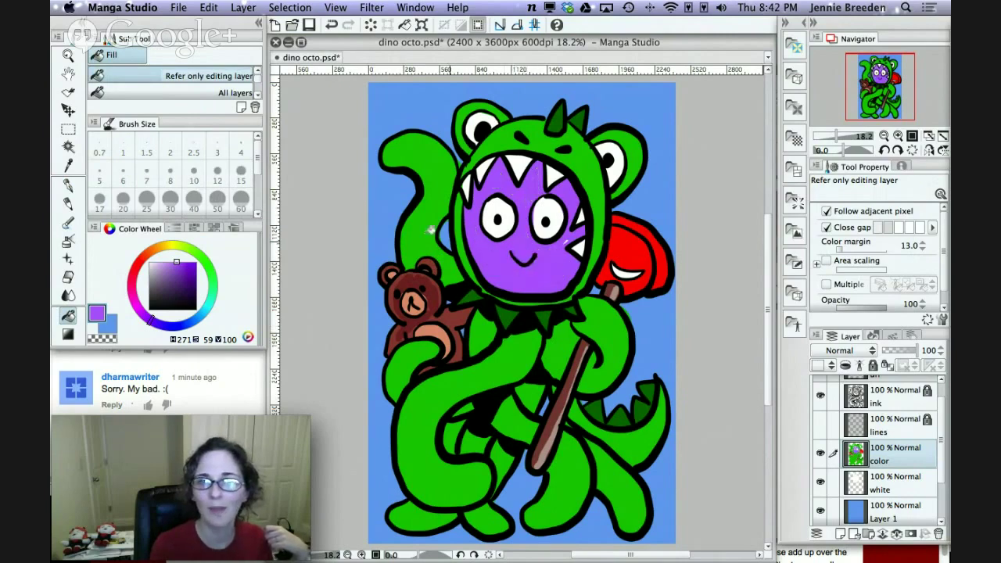
Save the dino octo.psd illustration.
left_click(68, 186)
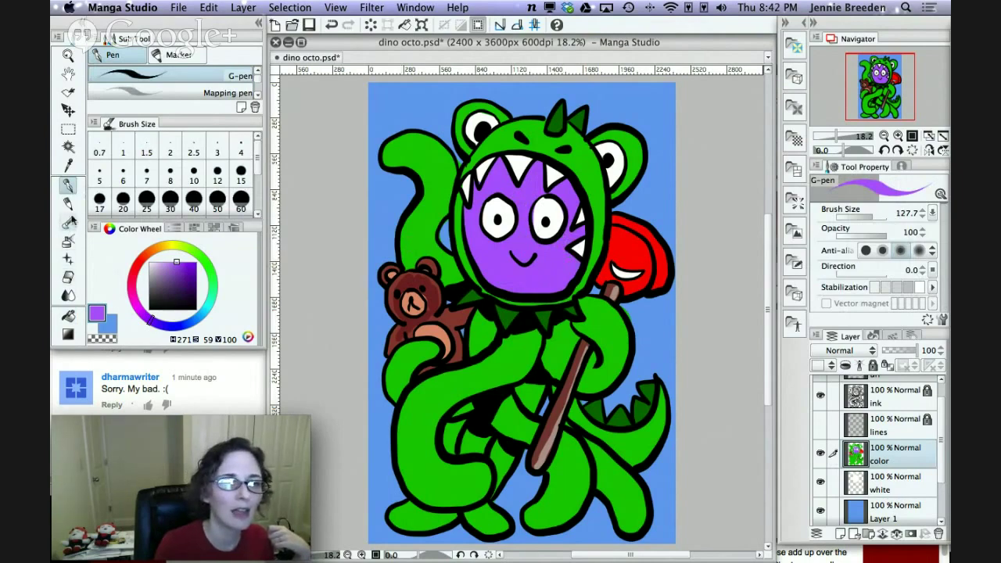
left_click(68, 316)
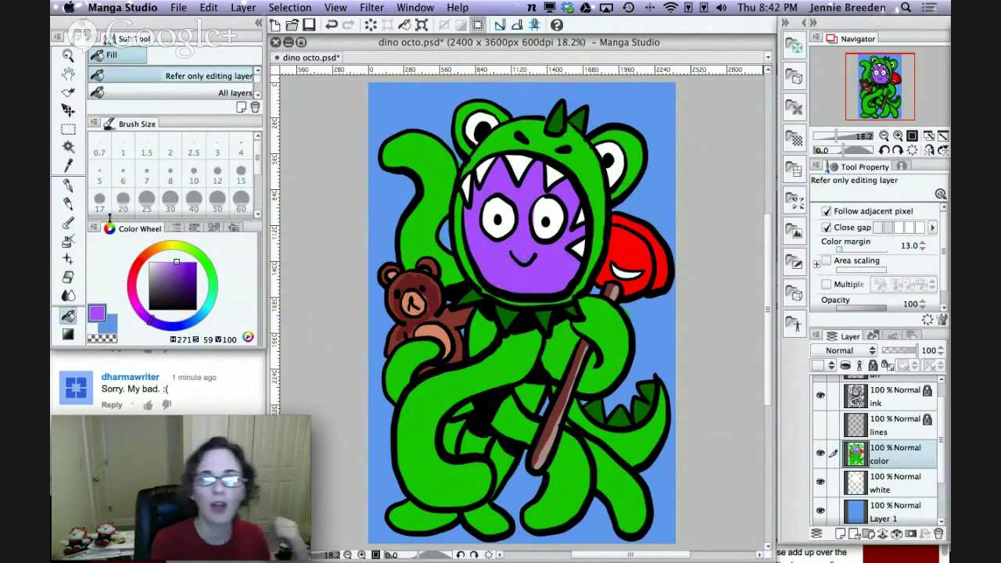
key("super+s")
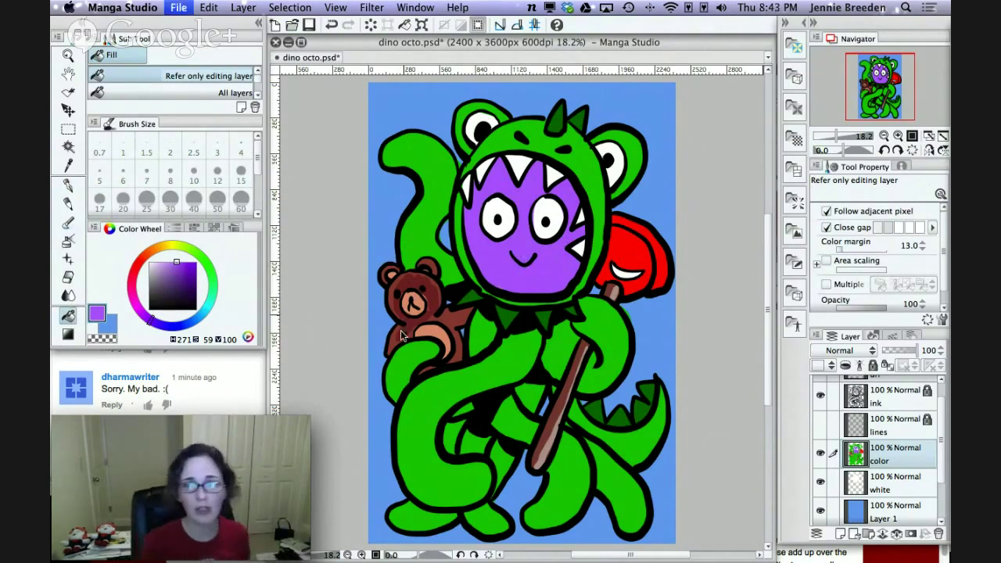
On the white layer, paint one large and two small white bubbles with the G-pen in the illustration's upper-left background.
left_click(68, 185)
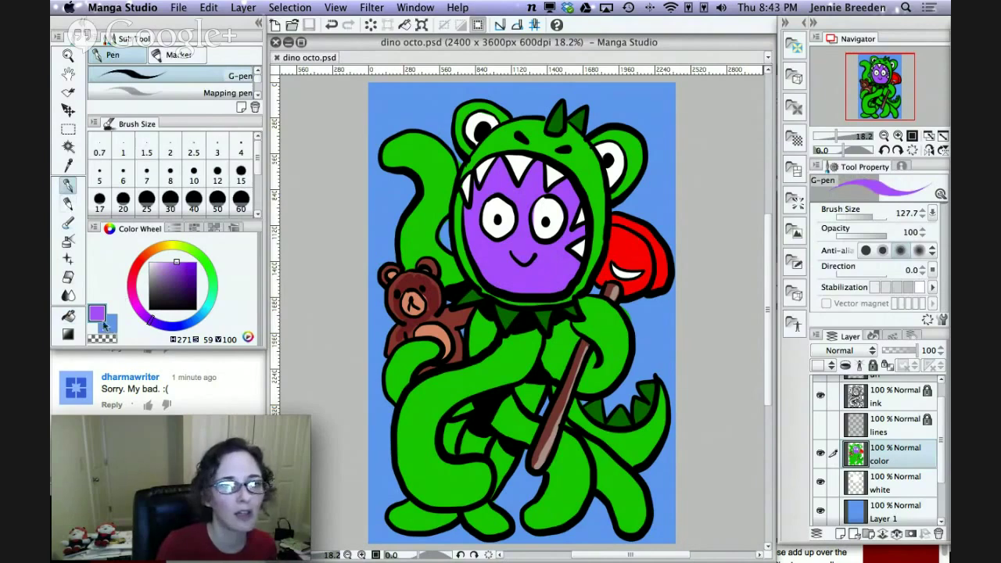
left_click(107, 324)
left_click(148, 262)
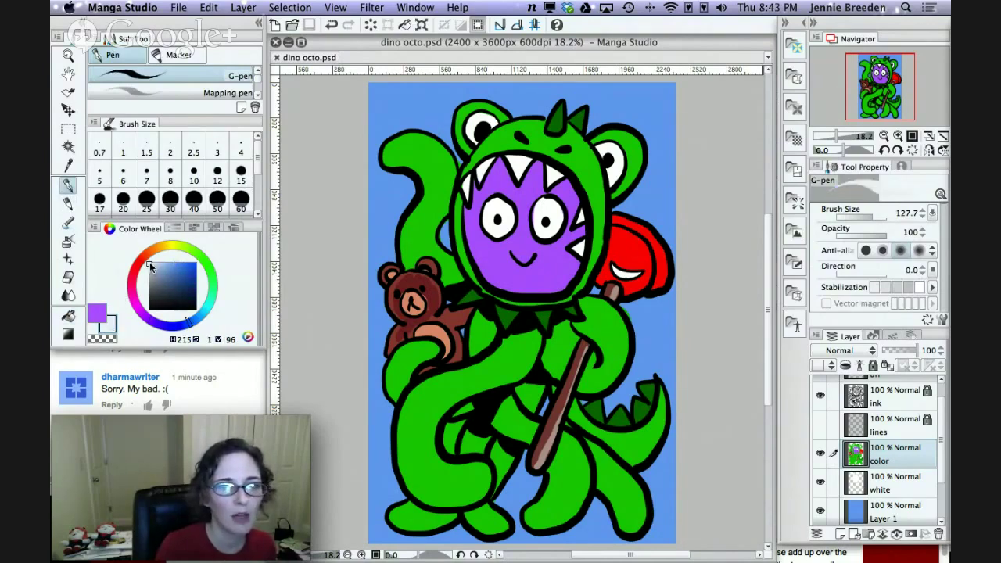
left_click(880, 488)
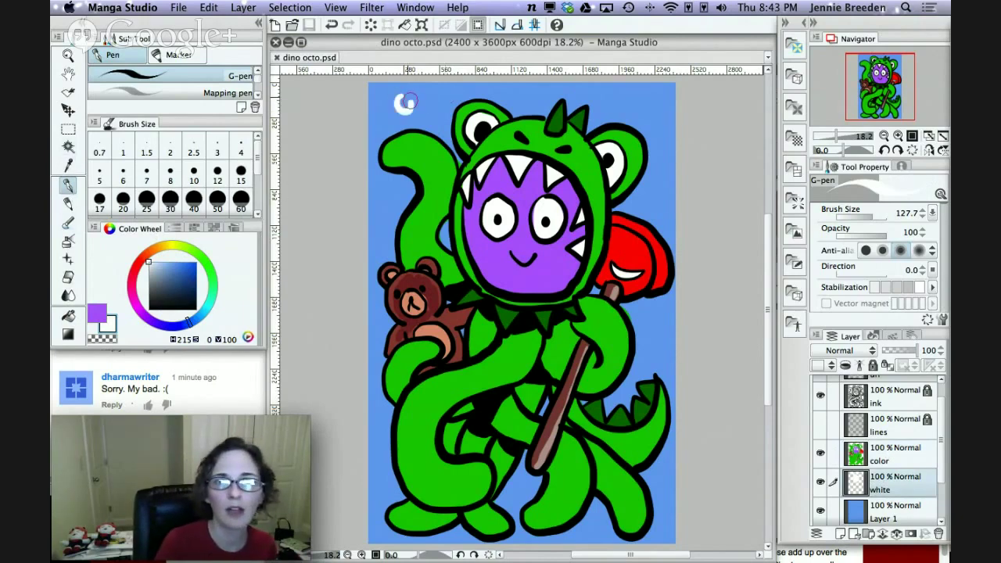
left_click(403, 104)
left_click(429, 118)
left_click(433, 100)
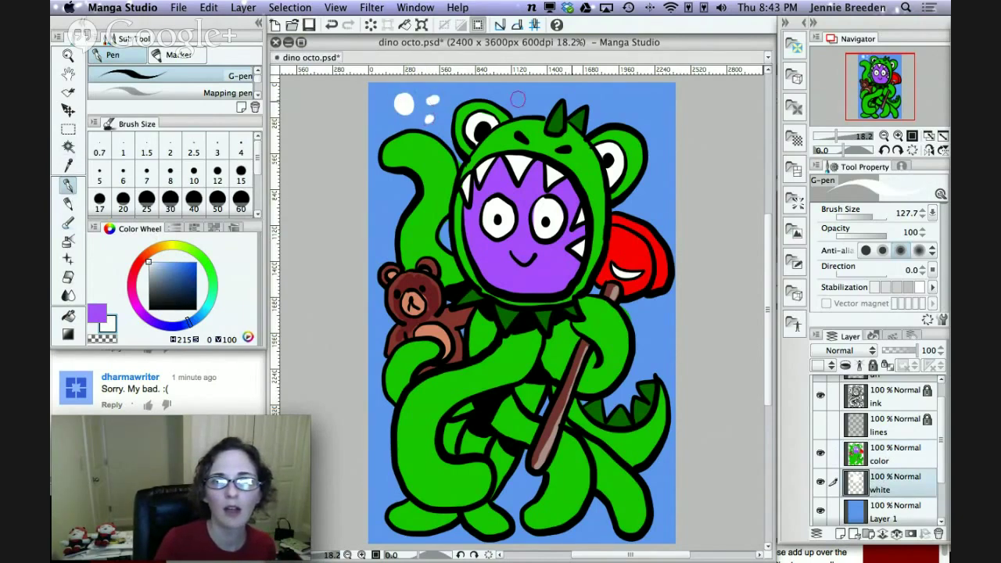
Paint white bubbles of varying sizes in the blue background around the upper-right edge of the illustration, above the mallet.
left_click_drag(656, 111, 654, 106)
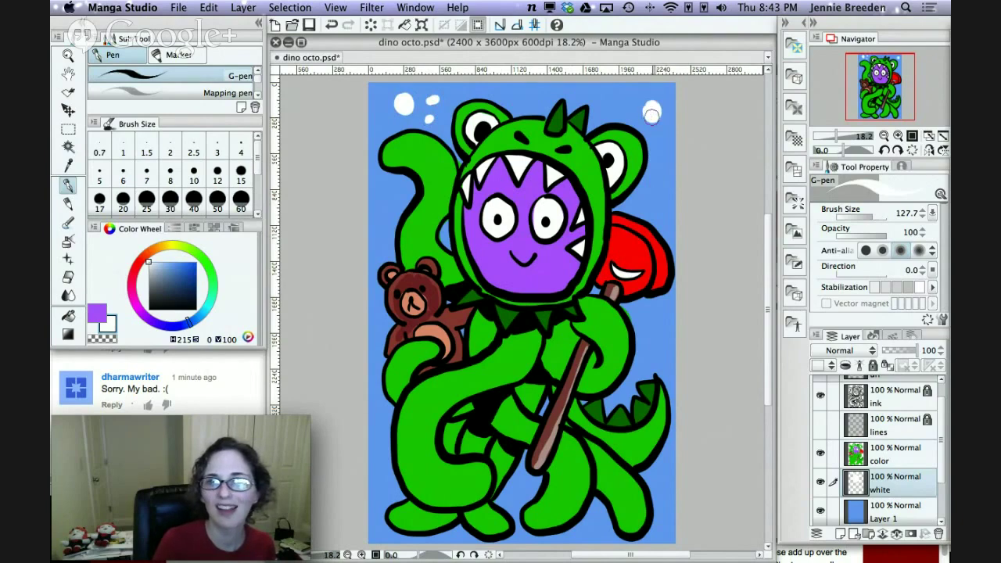
left_click(632, 115)
left_click(616, 99)
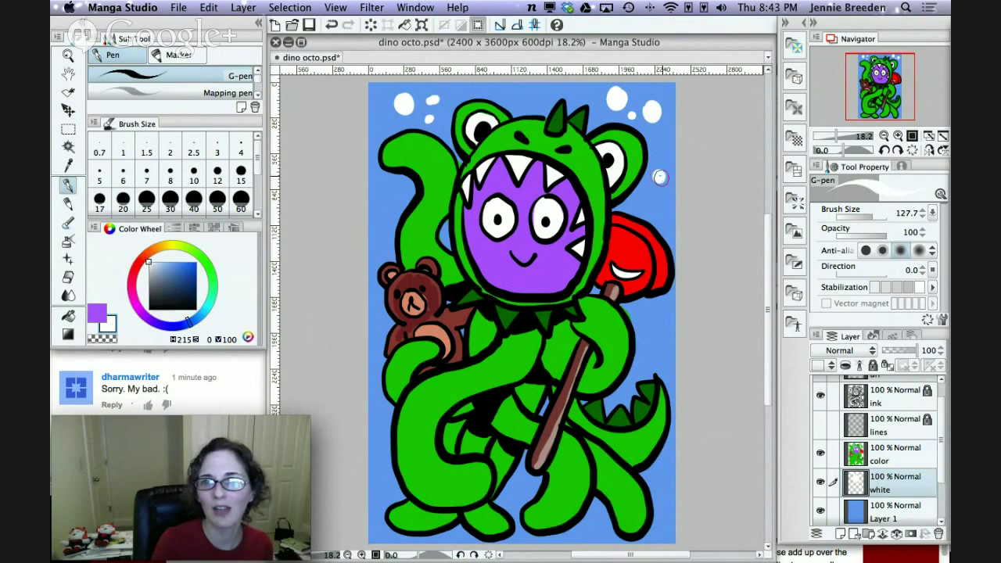
left_click_drag(652, 194, 646, 204)
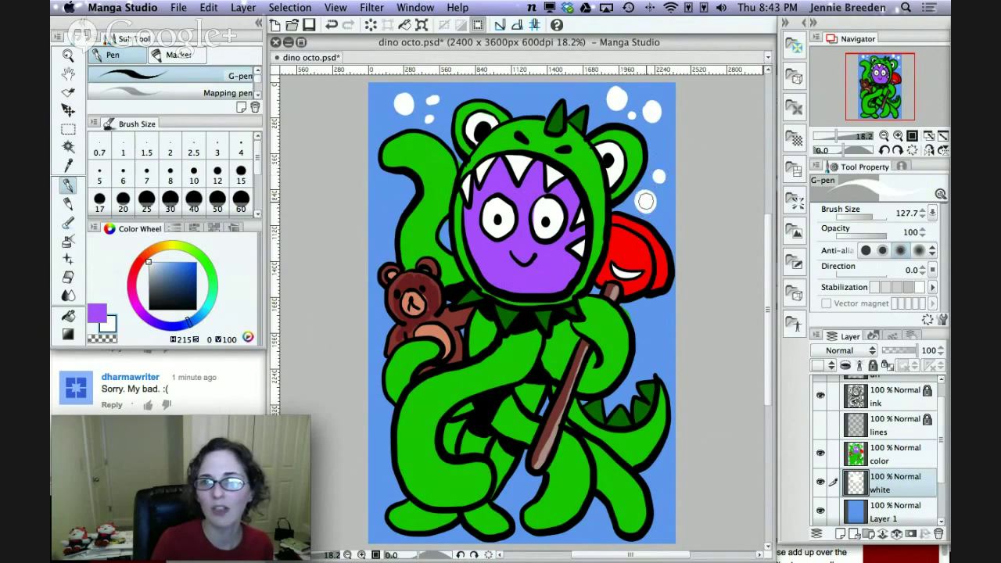
left_click(656, 154)
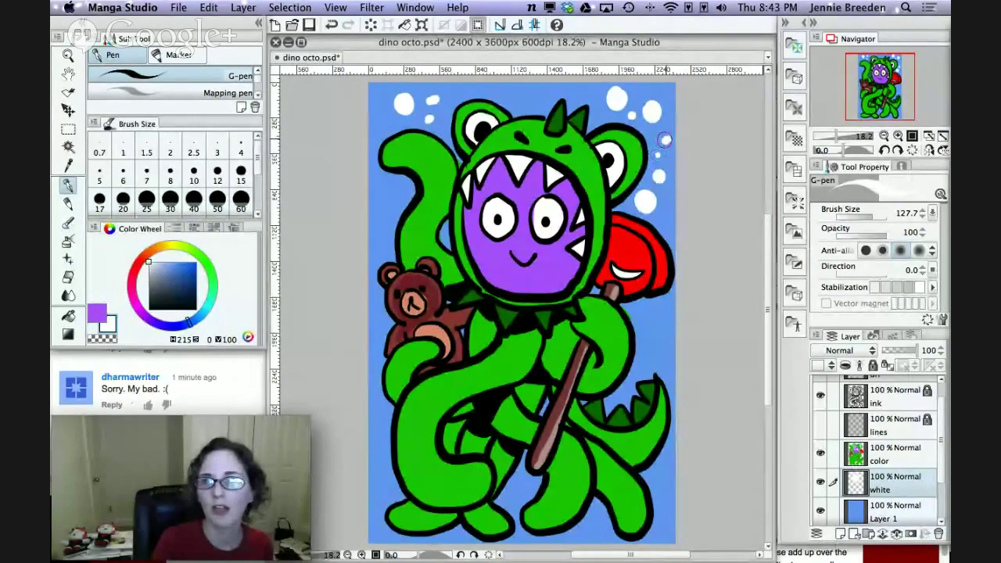
Paint a few white bubbles beside the lower-left tentacle and save the illustration.
left_click_drag(382, 491, 385, 494)
left_click(377, 475)
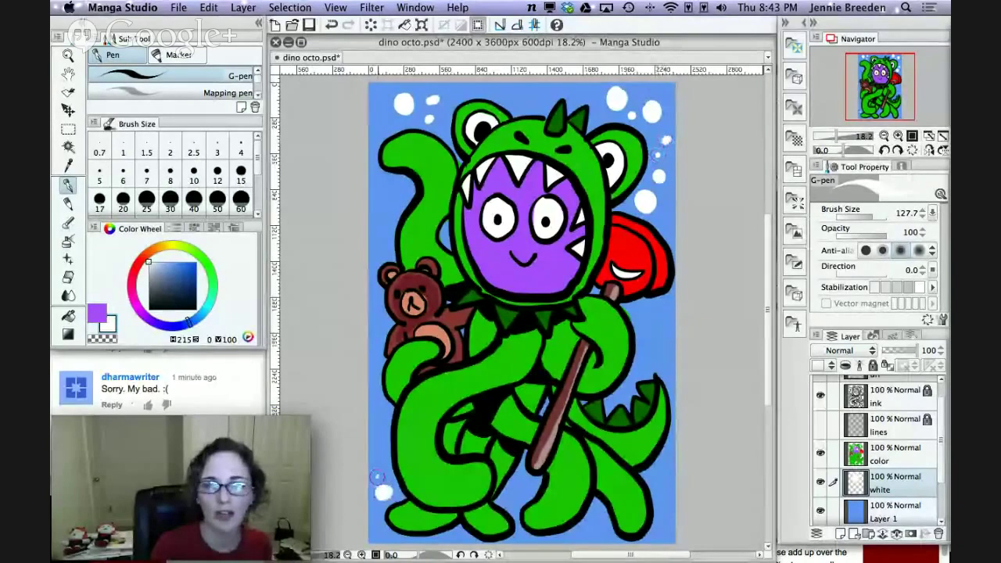
left_click_drag(379, 458, 389, 467)
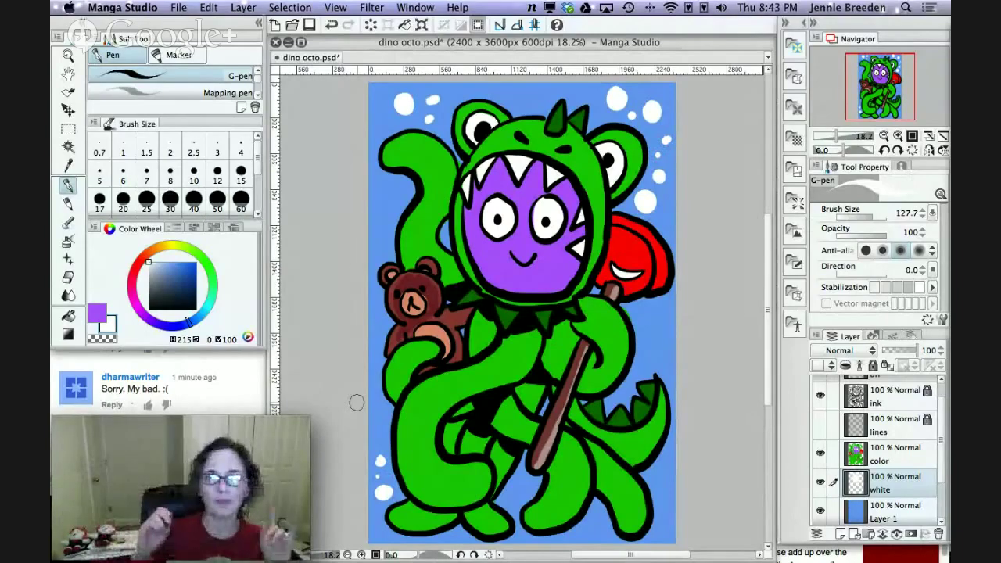
key("super+s")
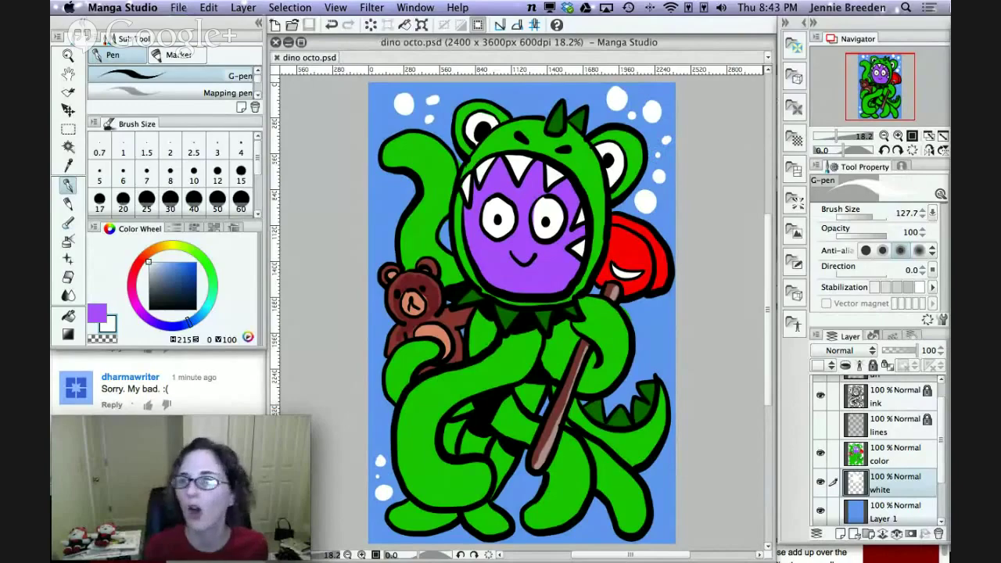
Switch to Finder and go back through the visited folders to the octo folder inside comics.
left_click(937, 41)
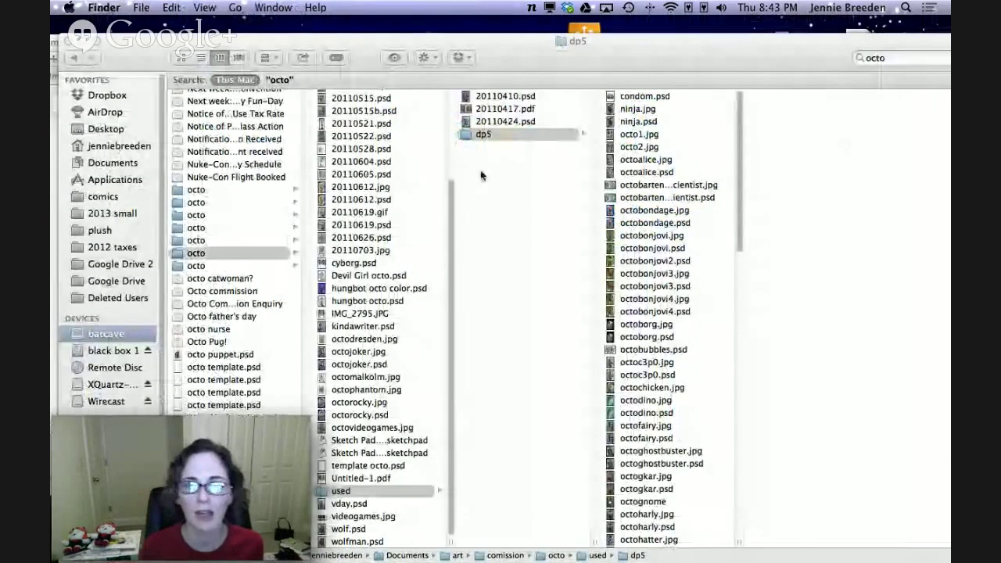
left_click(73, 59)
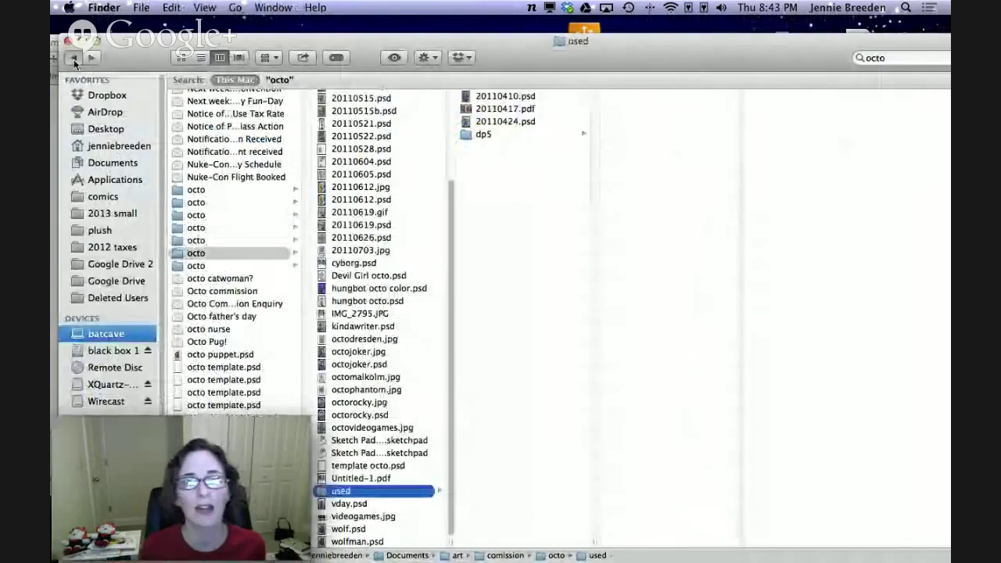
left_click(72, 58)
left_click(73, 59)
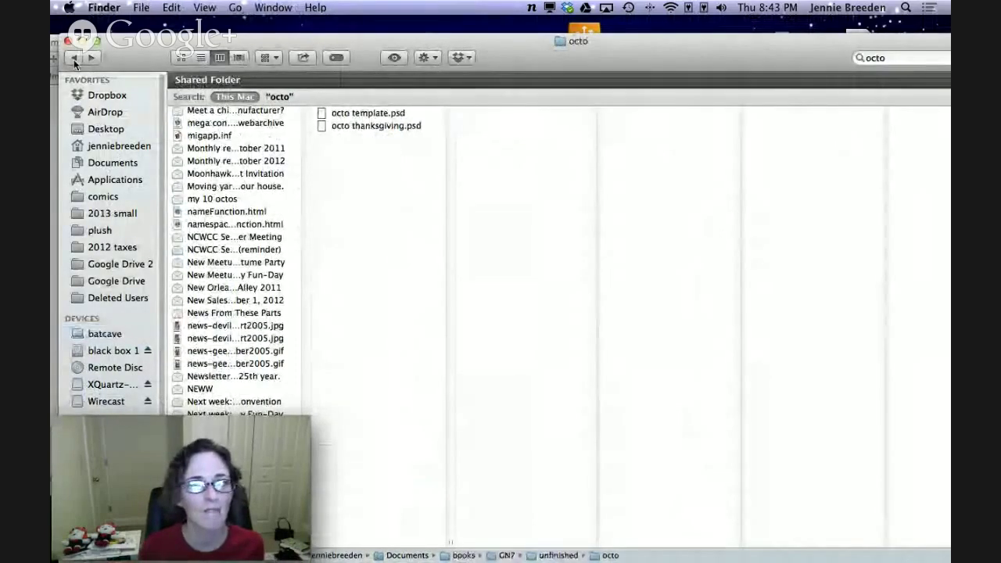
left_click(73, 59)
left_click(73, 58)
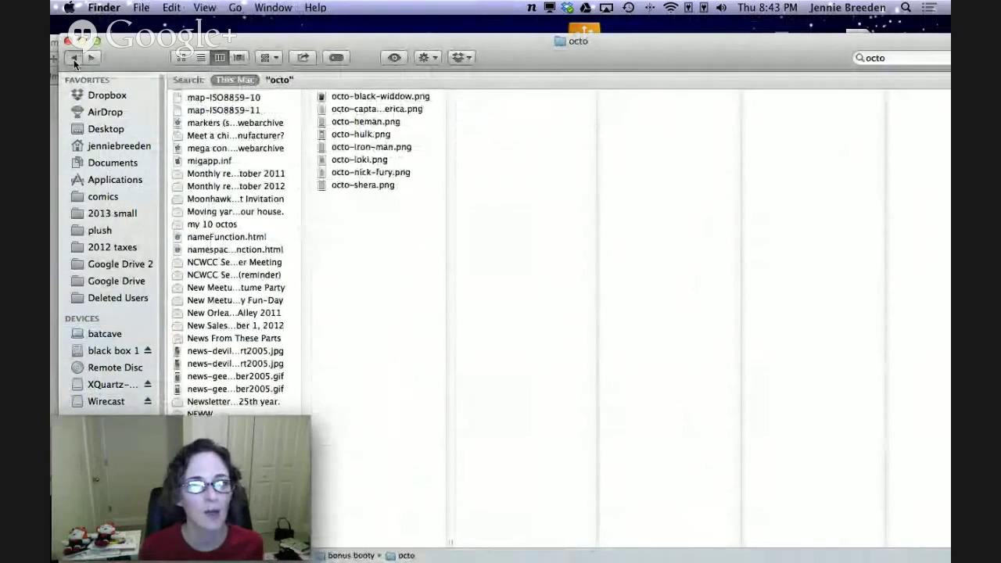
left_click(72, 59)
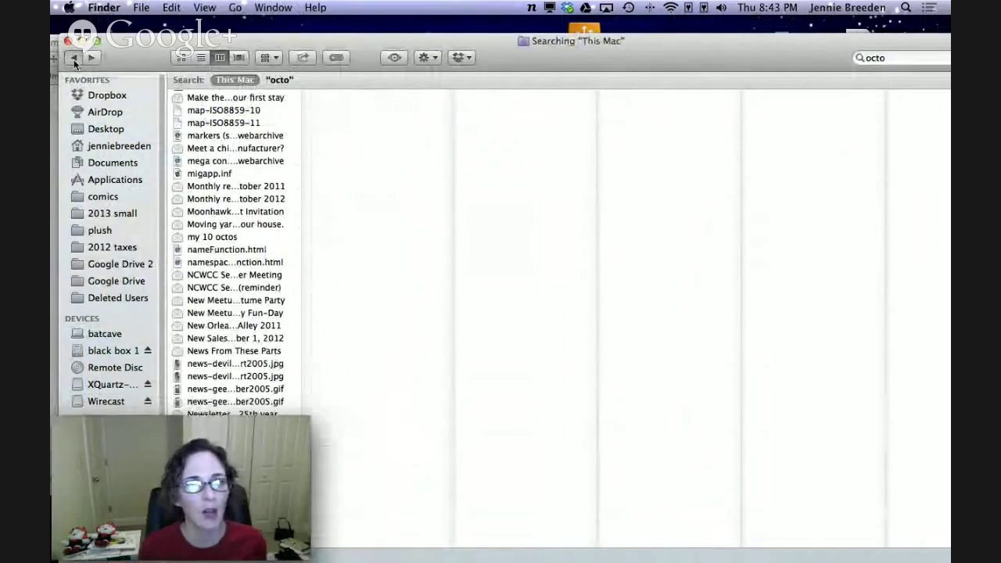
left_click(74, 59)
left_click(74, 60)
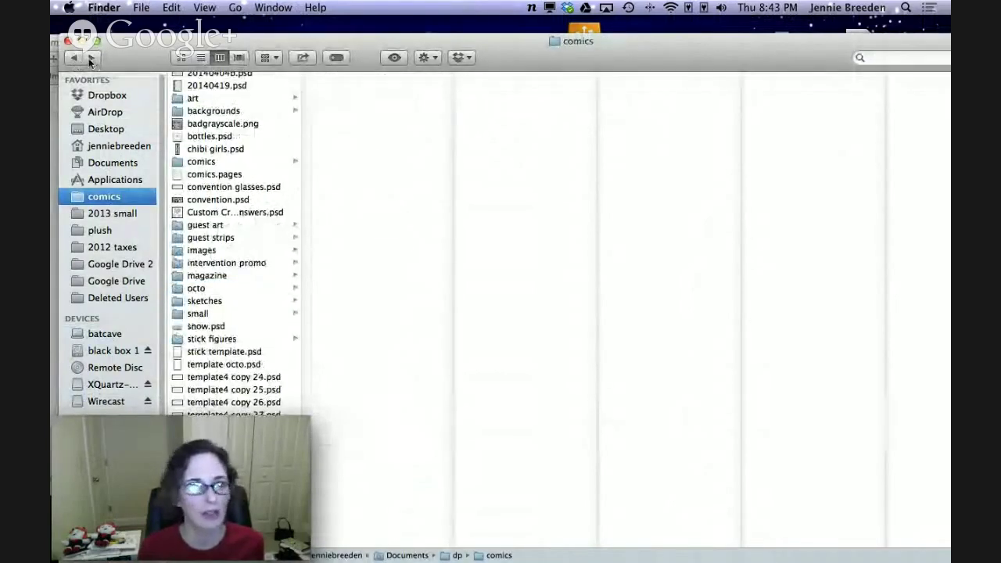
left_click(91, 58)
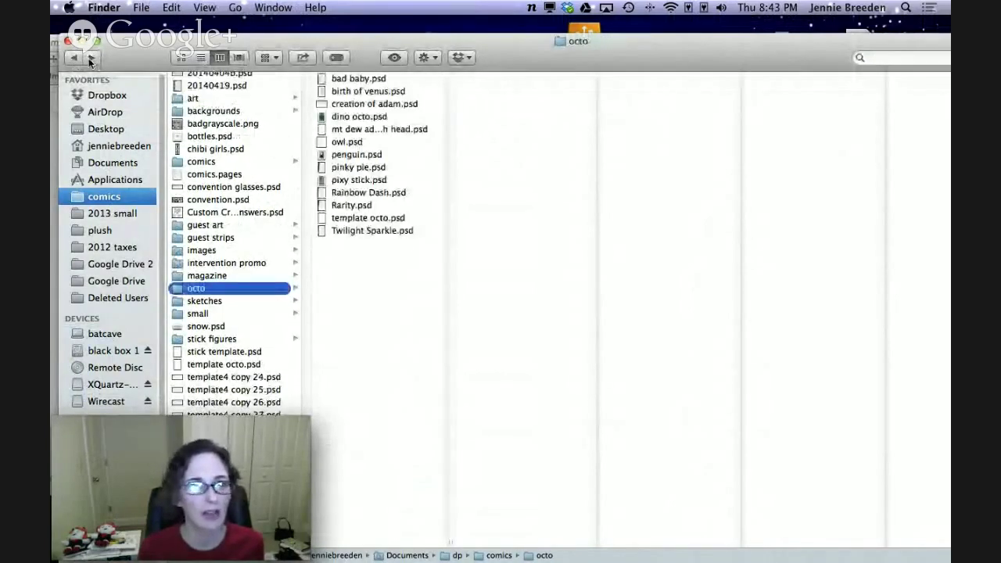
Open "mt dew addict vs a meth head.psd" from the octo folder in Manga Studio.
left_click(356, 134)
right_click(362, 137)
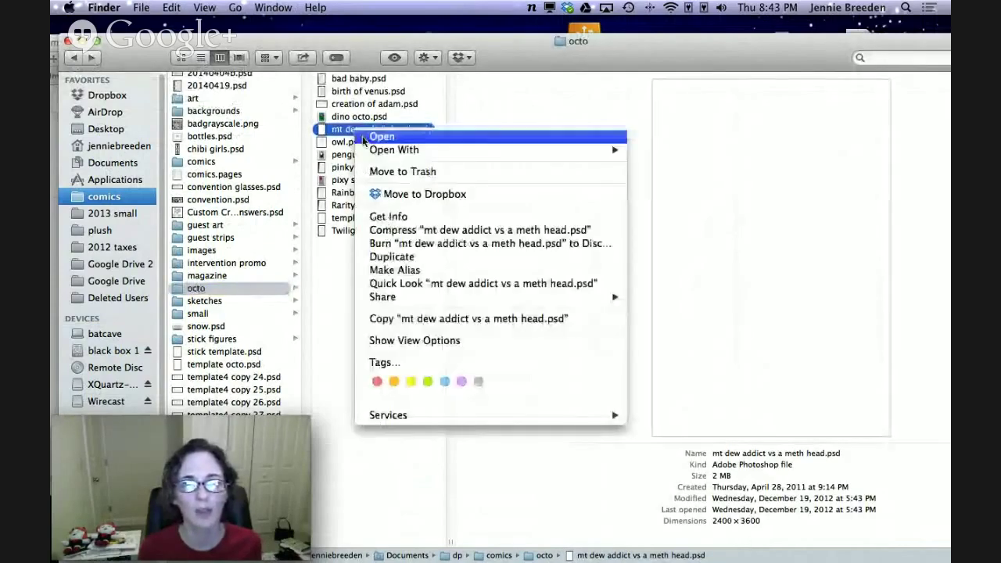
mouse_move(407, 150)
left_click(702, 294)
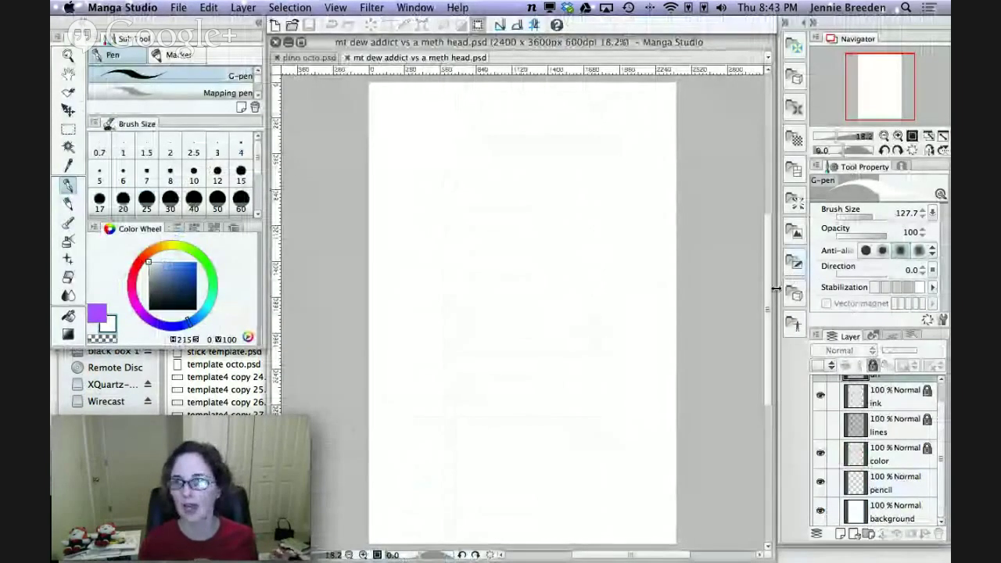
Narrow the document window and choose the Colored pencil with black as the drawing color.
left_click_drag(775, 289, 623, 292)
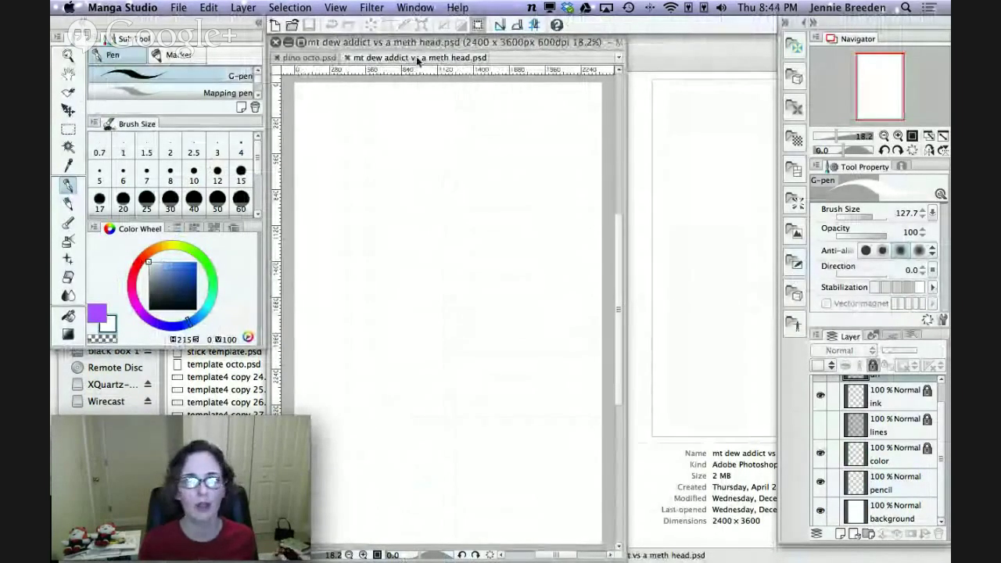
left_click(97, 316)
left_click(195, 310)
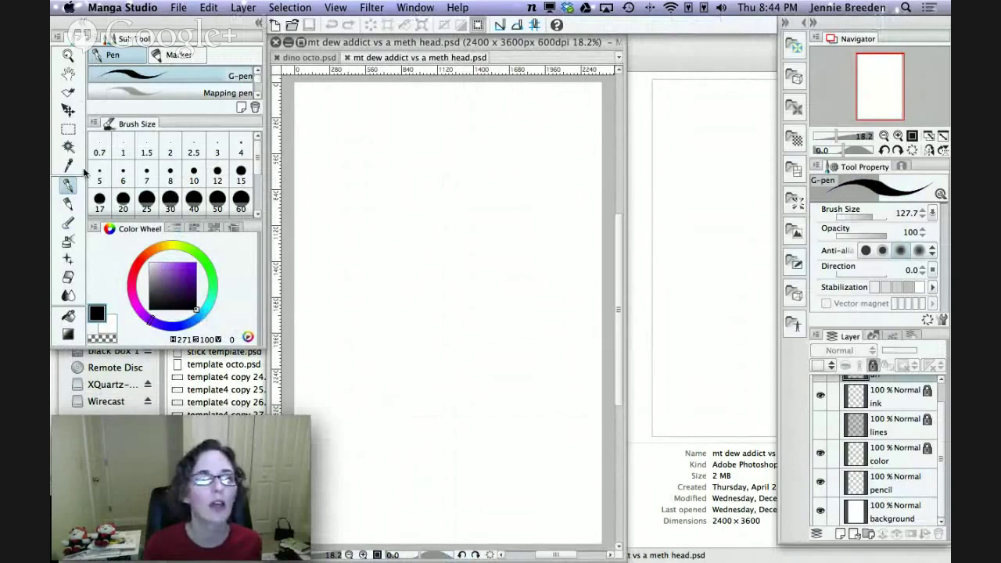
key("p")
Collapse the sub tool, brush size and color palettes, activate the pencil layer, and shift the document window into the freed space.
left_click(258, 26)
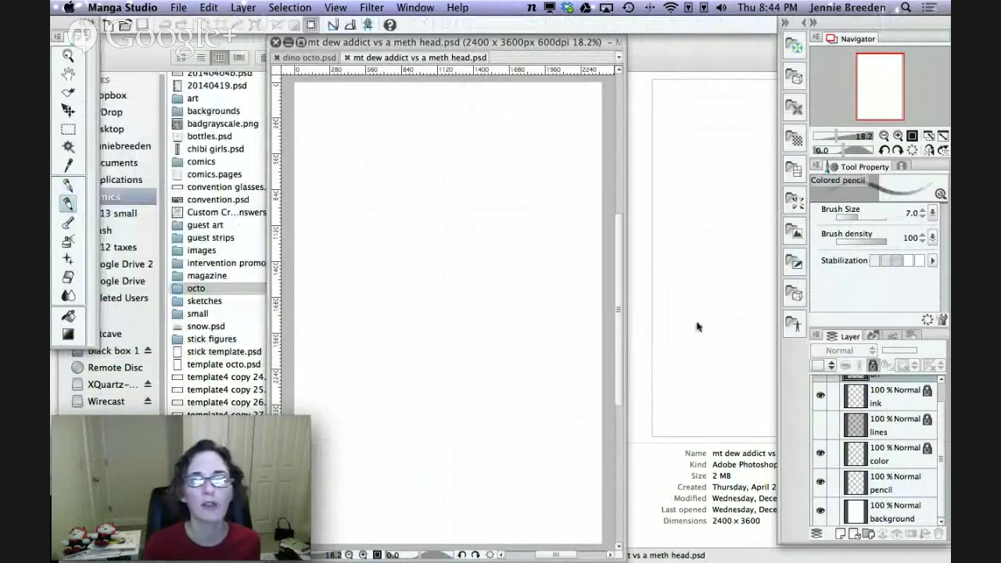
left_click(887, 491)
left_click_drag(534, 41, 378, 42)
Close the Finder window, minimize the Devil's Panties store page, and bring the reference photo of the men in yellow suits forward in Safari.
mouse_move(938, 169)
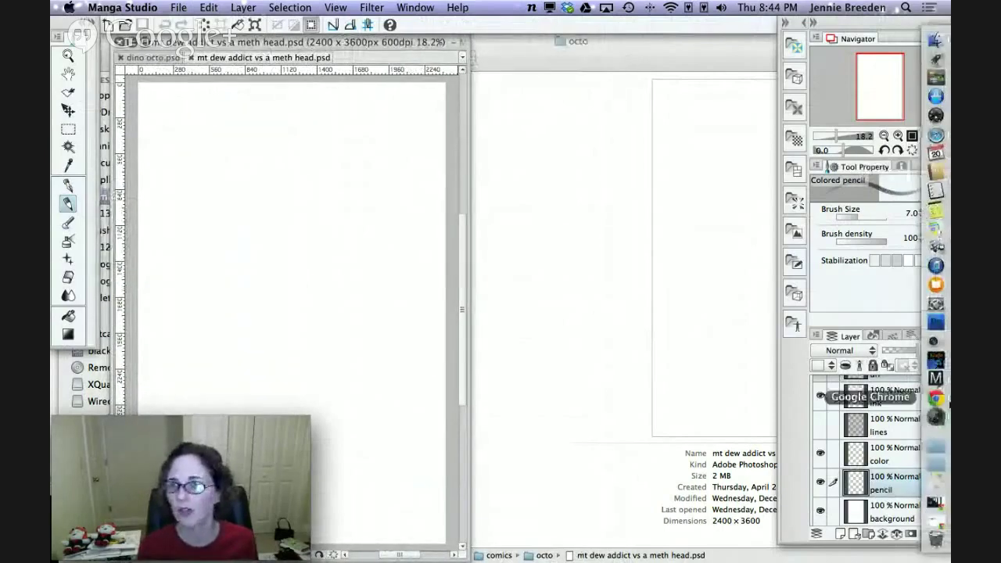
left_click(542, 337)
left_click(68, 41)
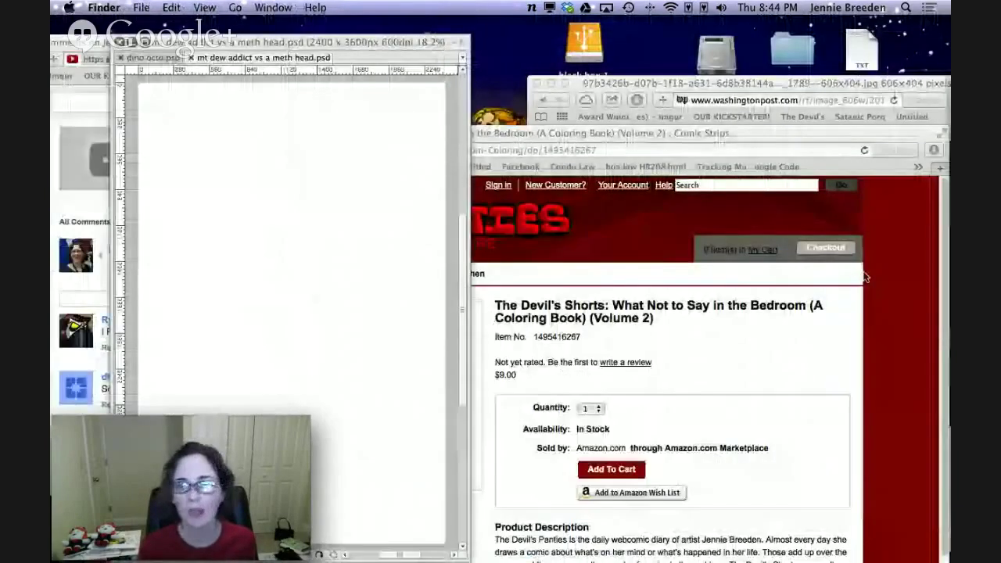
left_click(653, 134)
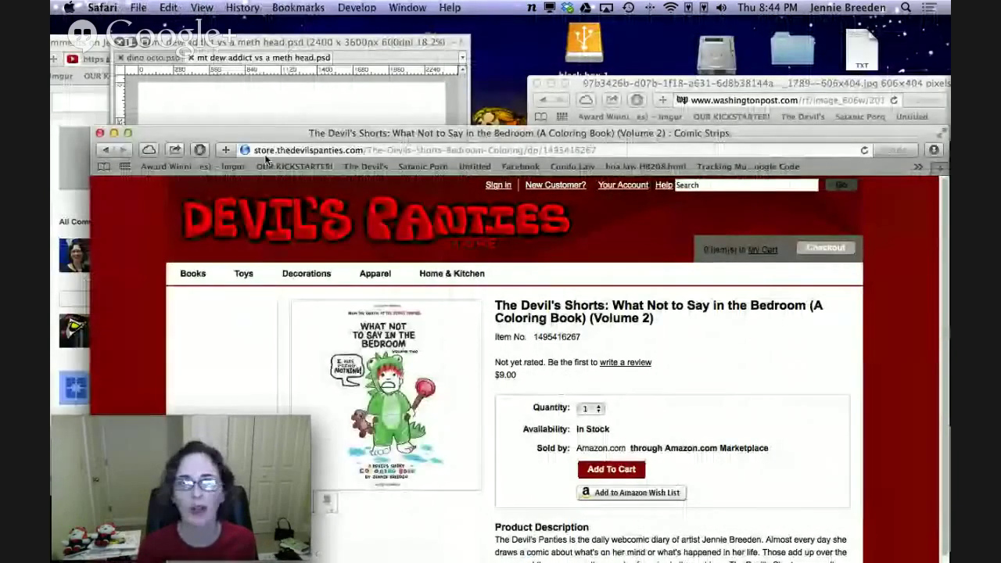
left_click(113, 133)
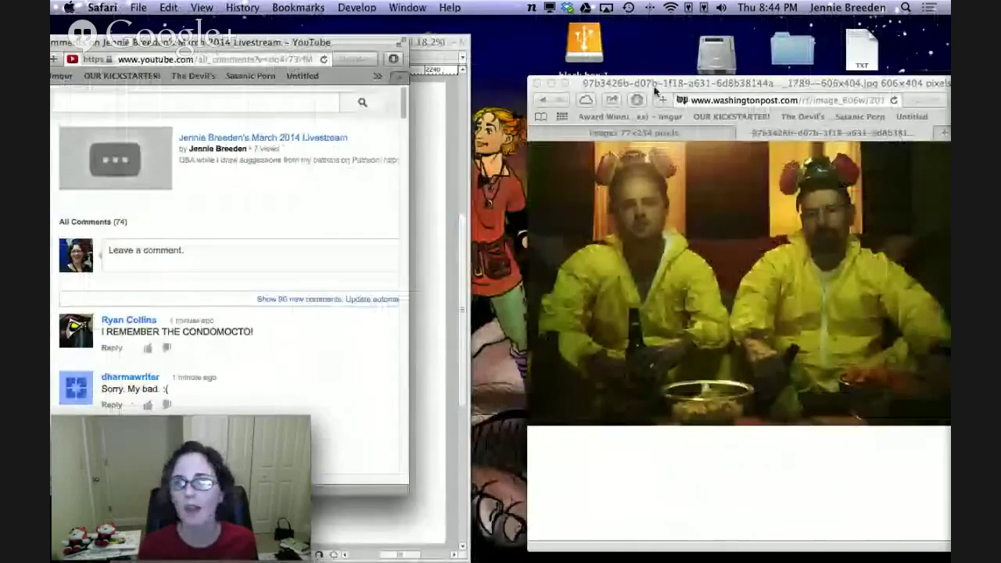
left_click(658, 98)
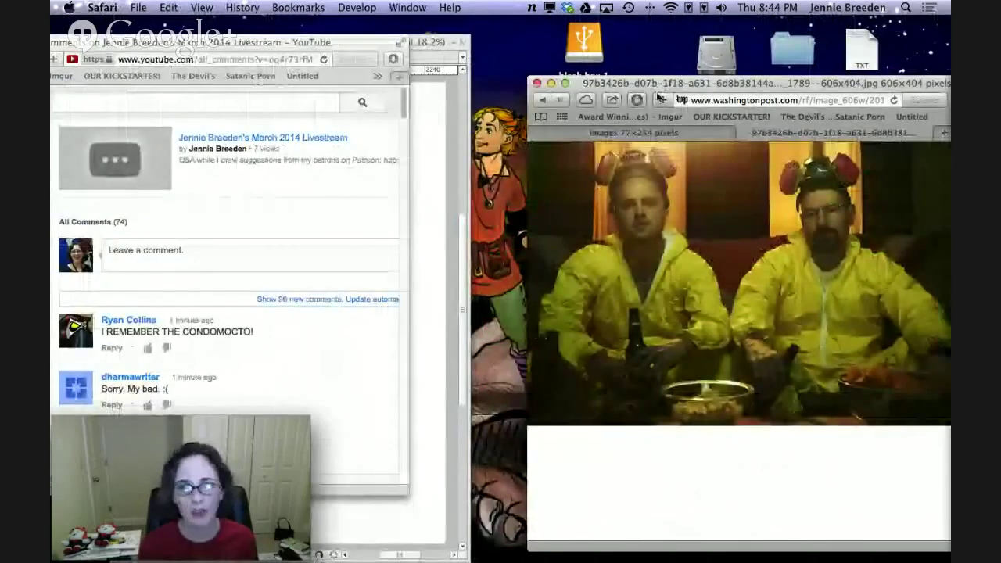
Widen the document window and place the reference photo beside it so the bearded man stays visible, then return to Manga Studio.
left_click(457, 335)
left_click_drag(468, 82, 546, 83)
left_click_drag(739, 84, 552, 88)
left_click(443, 42)
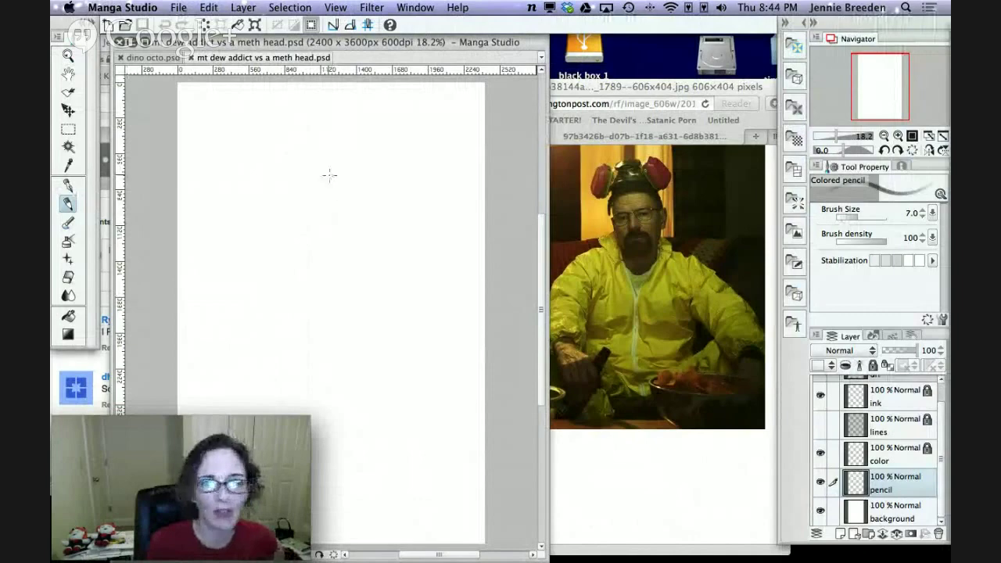
Sketch the bearded man's head on the upper left of the page with glasses, goatee, cap and a respirator resting on top.
mouse_move(252, 190)
left_mouse_down()
mouse_move(217, 168)
mouse_move(212, 216)
mouse_move(245, 196)
mouse_move(214, 201)
mouse_move(235, 212)
mouse_move(253, 190)
mouse_move(264, 192)
mouse_move(265, 213)
mouse_move(278, 209)
mouse_move(279, 190)
mouse_move(283, 213)
mouse_move(266, 200)
mouse_move(280, 200)
left_mouse_up()
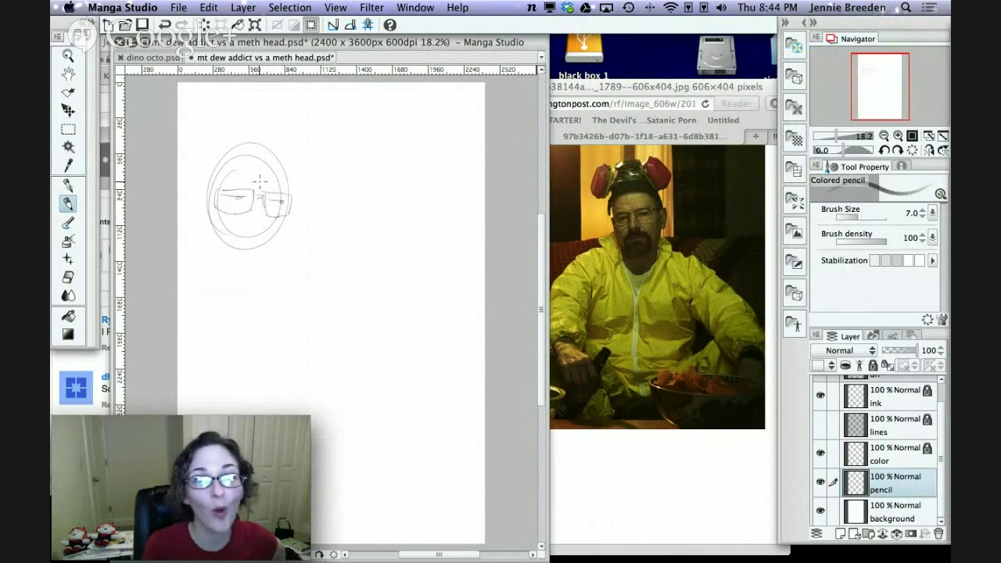
left_click_drag(272, 195, 263, 208)
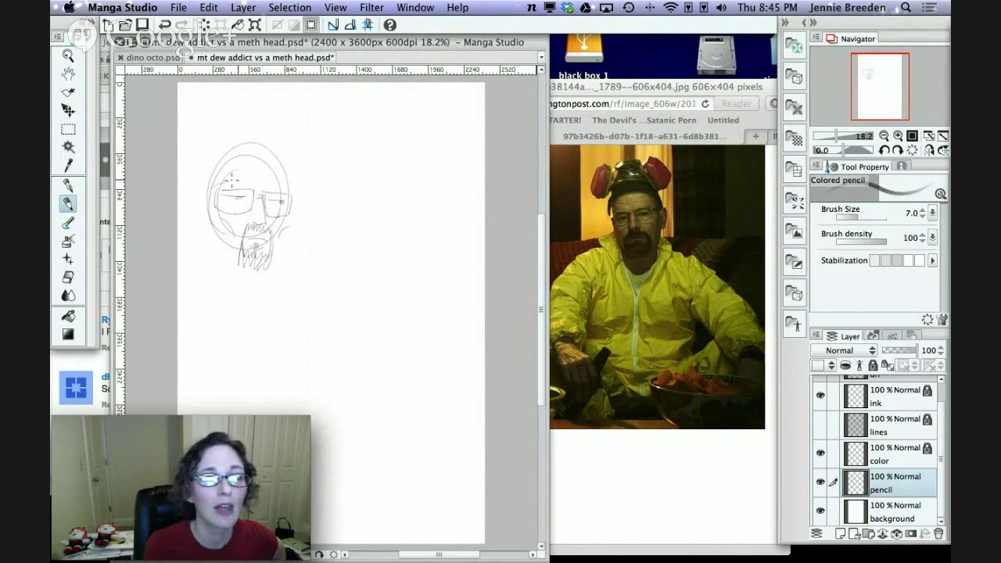
mouse_move(231, 182)
left_mouse_down()
mouse_move(295, 184)
mouse_move(231, 157)
mouse_move(230, 142)
mouse_move(198, 175)
left_mouse_up()
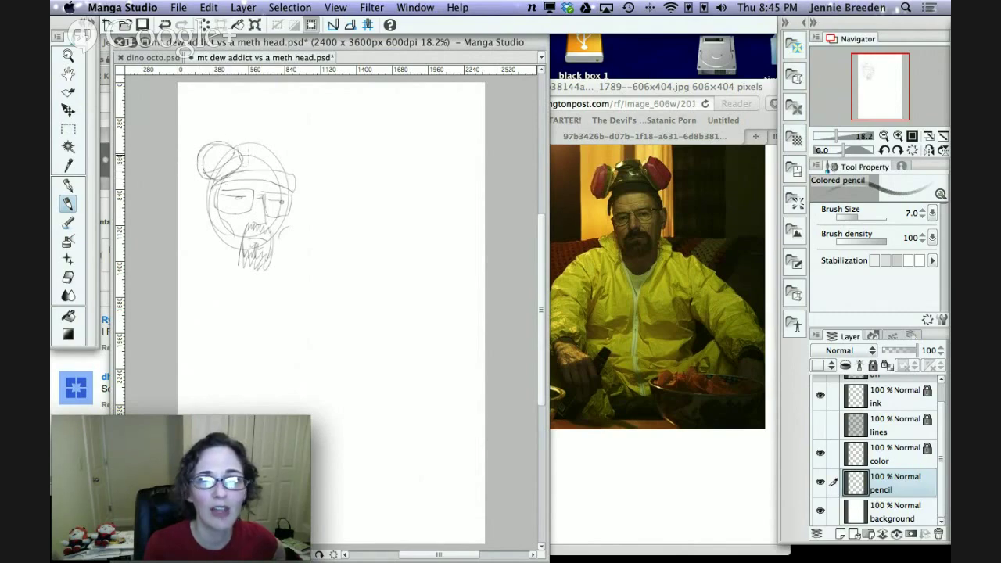
left_click_drag(239, 156, 275, 168)
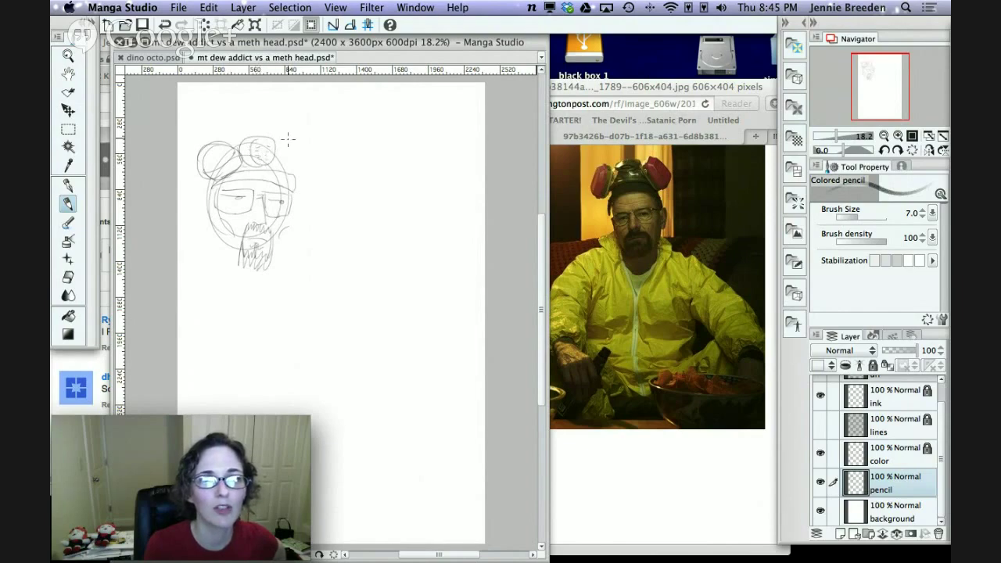
left_click_drag(297, 137, 310, 177)
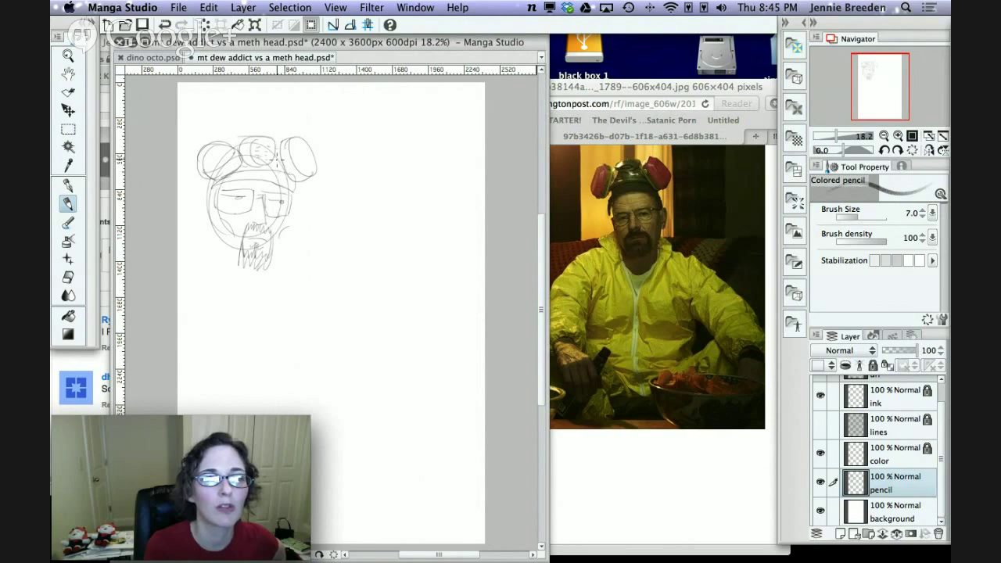
left_click_drag(222, 186, 233, 188)
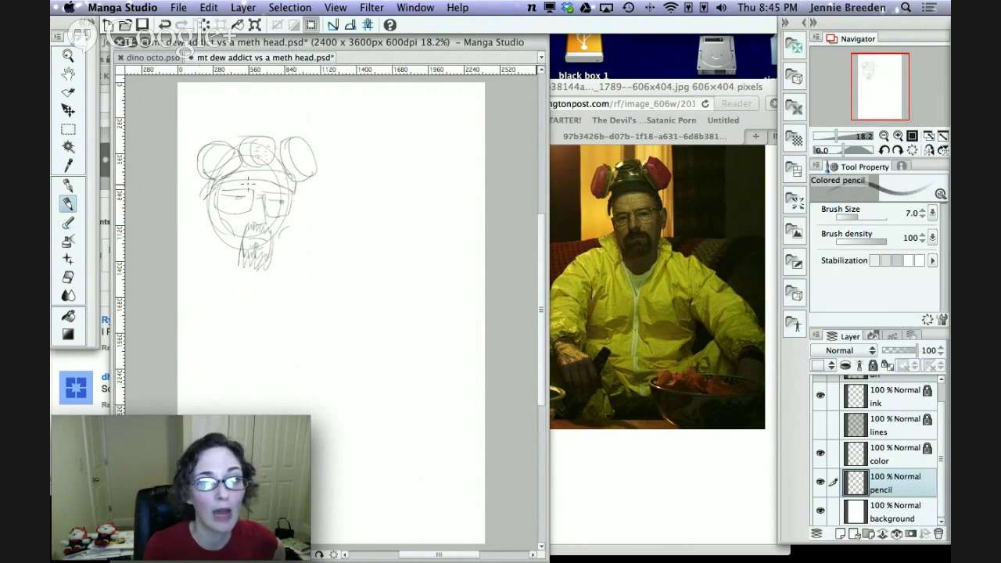
Refine the bearded man's jaw, beard and ear, and sketch his open V-shaped collar and the long curved sides of his torso.
left_click_drag(283, 229, 280, 243)
left_click_drag(268, 242, 275, 263)
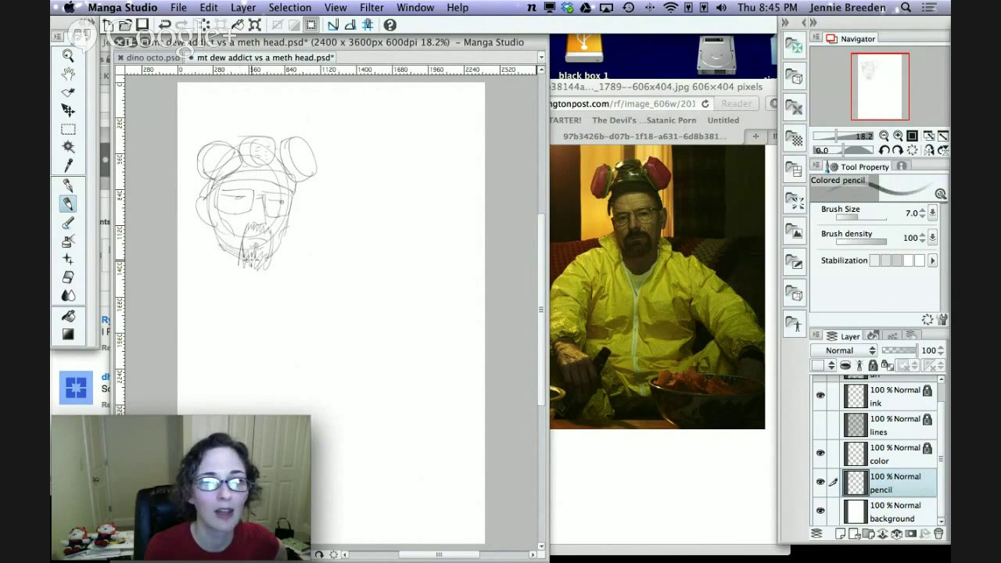
left_click_drag(227, 265, 247, 342)
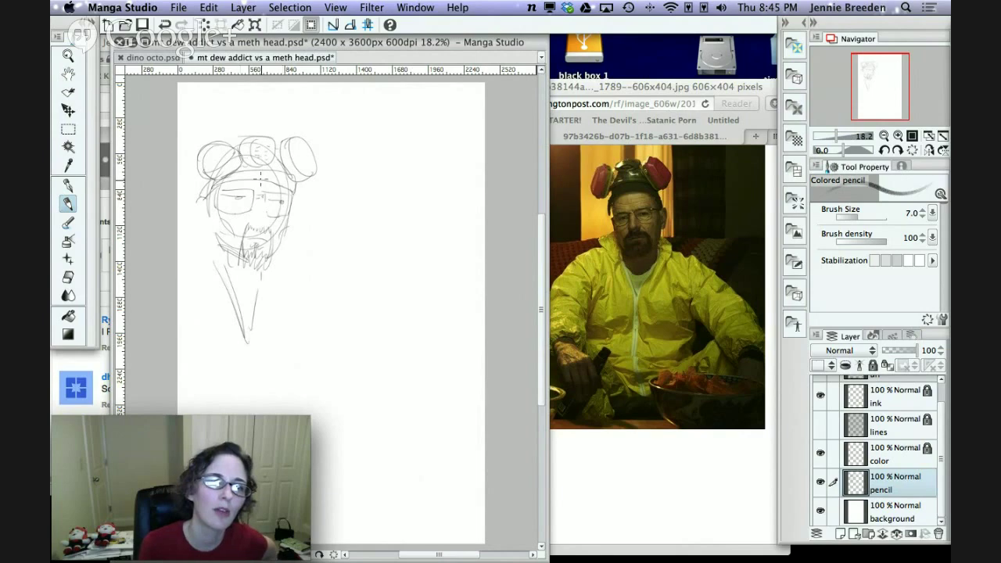
mouse_move(288, 211)
left_mouse_down()
mouse_move(266, 254)
mouse_move(242, 257)
left_mouse_up()
left_click_drag(208, 202, 224, 233)
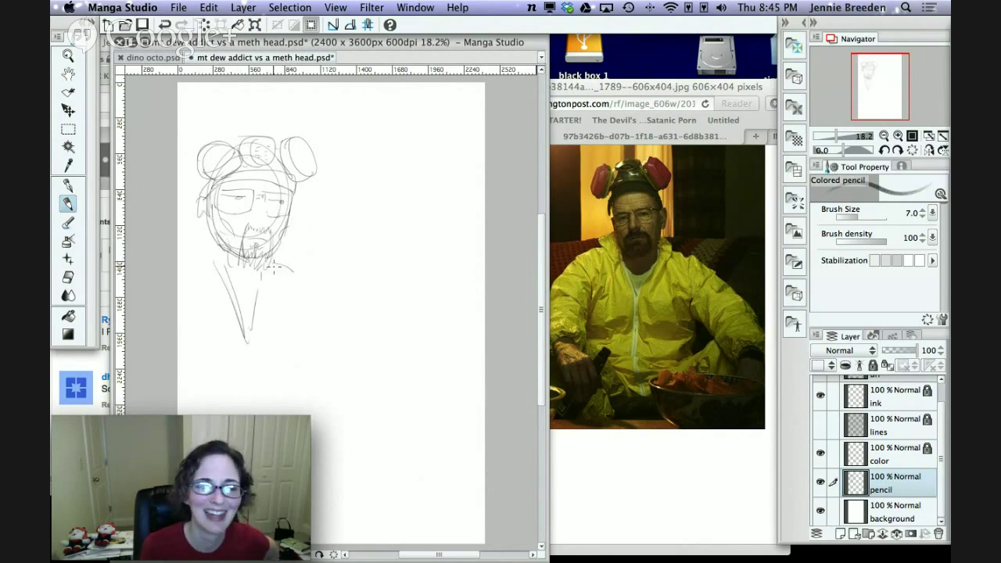
left_click_drag(274, 268, 305, 376)
left_click_drag(211, 243, 198, 353)
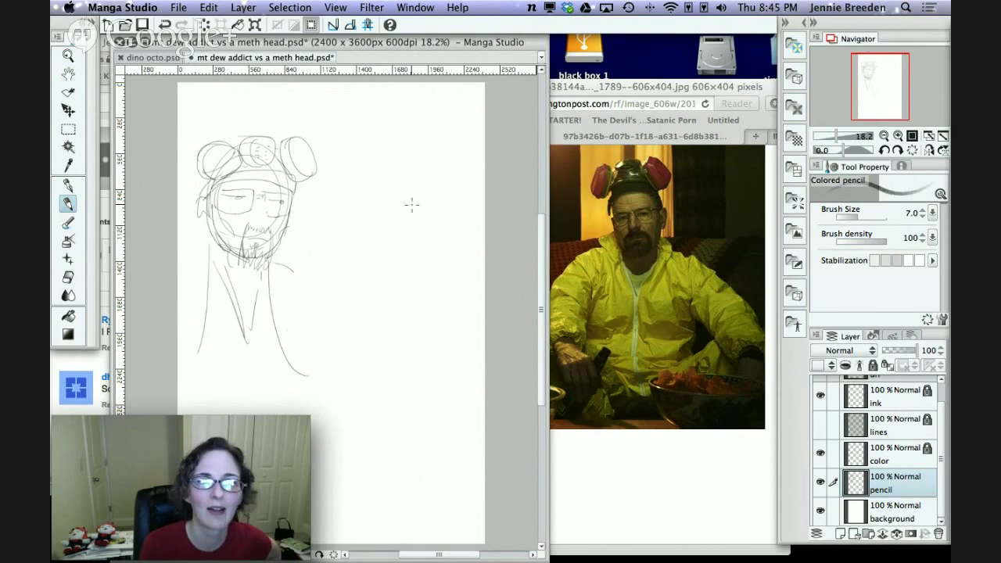
Sketch the second man's round head with mismatched eyes, frown, stubble, cap and respirator, shifting the reference photo to show the younger man.
mouse_move(403, 168)
left_mouse_down()
mouse_move(366, 205)
mouse_move(405, 181)
left_mouse_up()
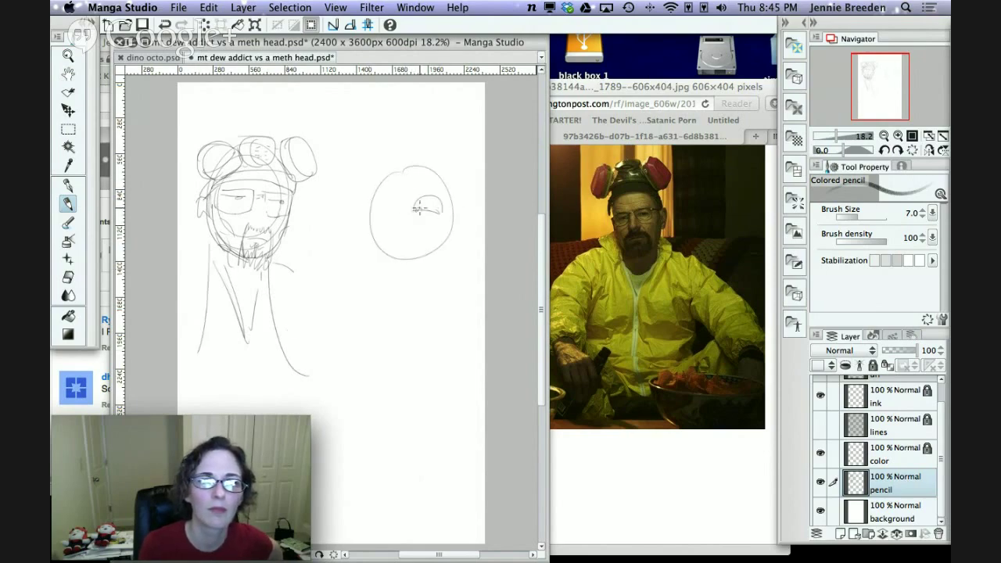
left_click_drag(396, 211, 388, 208)
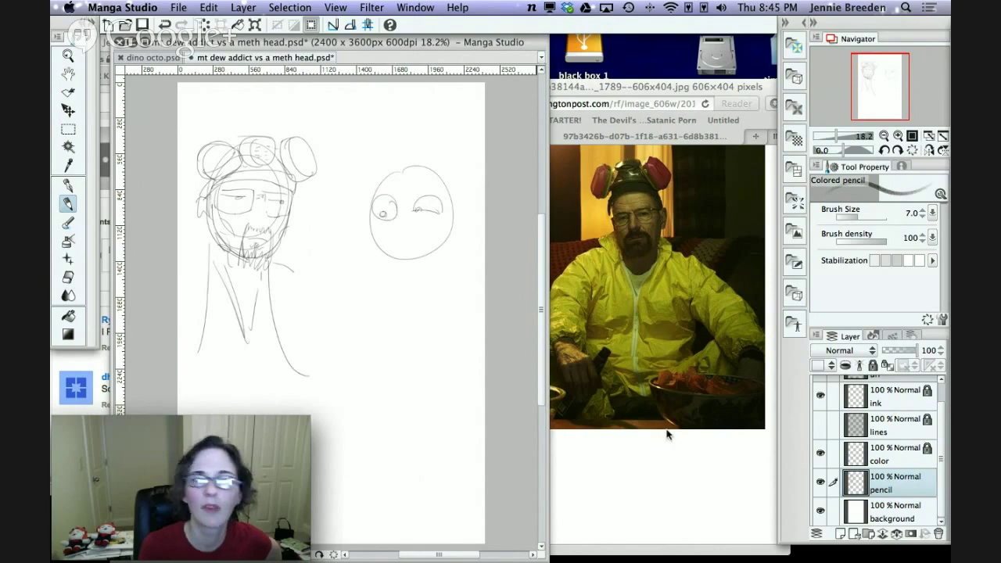
left_click(673, 471)
left_click_drag(511, 92, 704, 97)
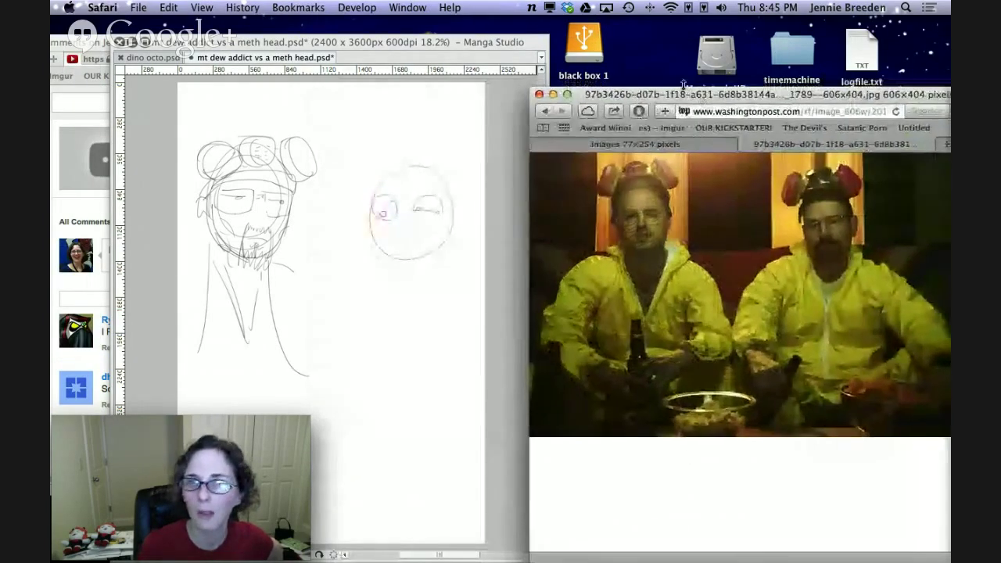
left_click(438, 43)
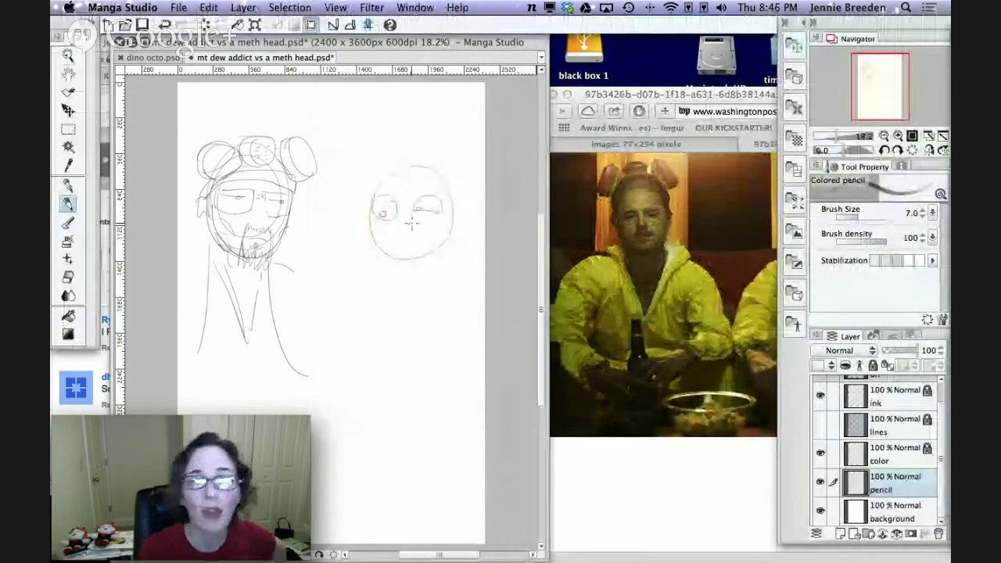
left_click_drag(398, 235, 412, 238)
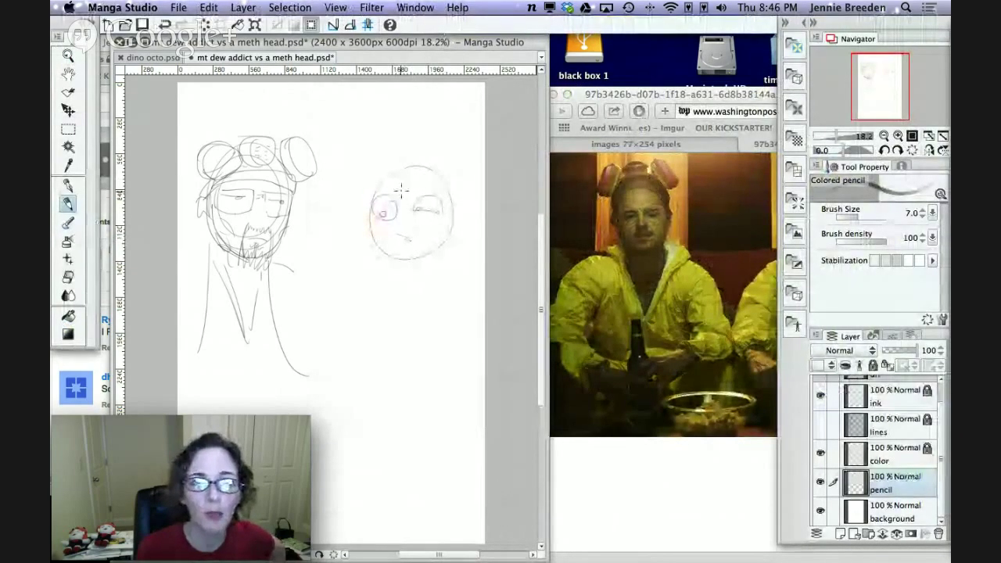
mouse_move(437, 150)
left_mouse_down()
mouse_move(442, 181)
mouse_move(449, 162)
mouse_move(433, 143)
mouse_move(386, 143)
mouse_move(362, 175)
mouse_move(403, 149)
mouse_move(401, 172)
mouse_move(412, 168)
mouse_move(394, 169)
mouse_move(460, 178)
mouse_move(466, 212)
left_mouse_up()
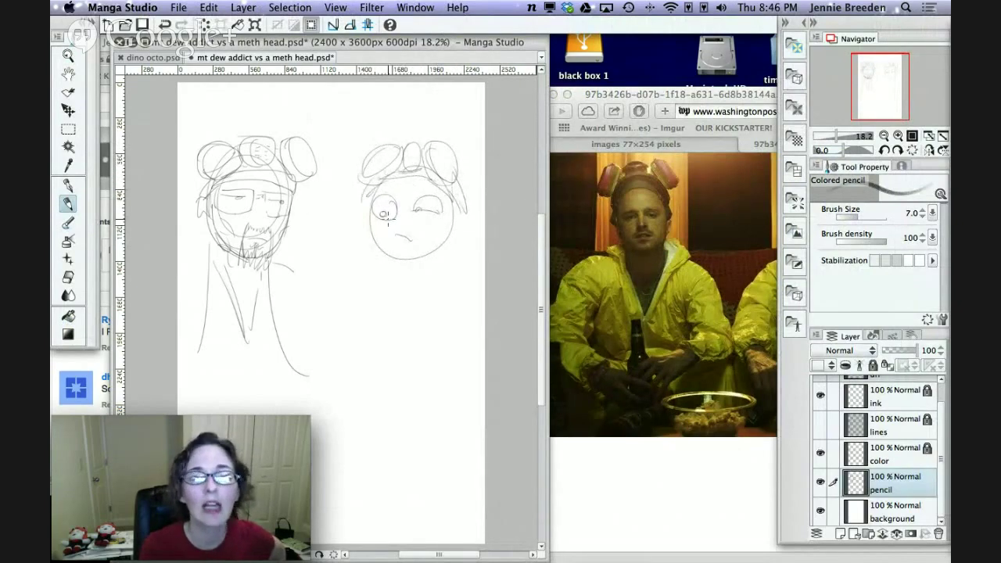
mouse_move(368, 189)
left_mouse_down()
mouse_move(377, 255)
mouse_move(422, 262)
left_mouse_up()
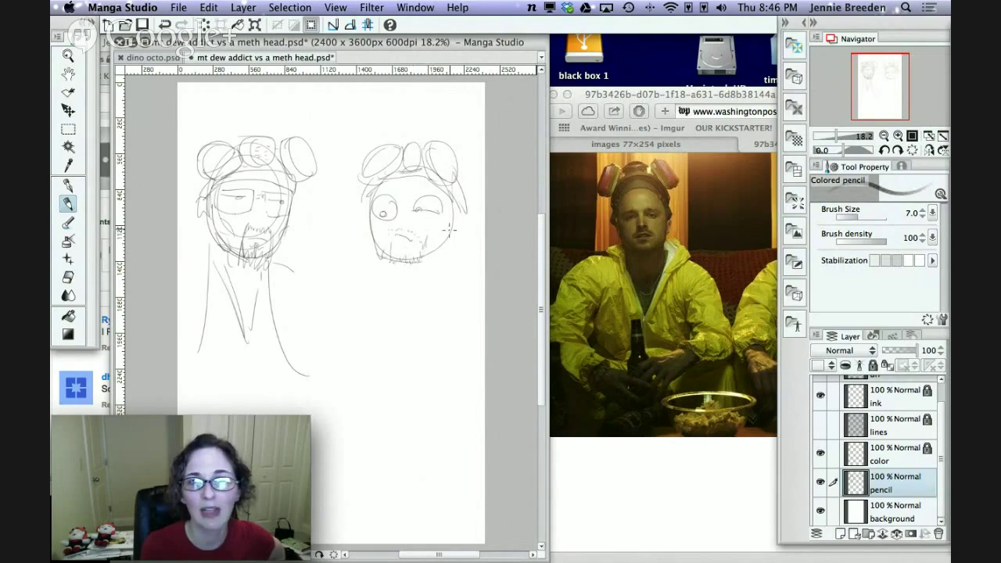
Sketch the second man's neck flowing into a body of long, curling, overlapping octopus tentacles.
mouse_move(390, 263)
left_mouse_down()
mouse_move(355, 438)
mouse_move(384, 352)
left_mouse_up()
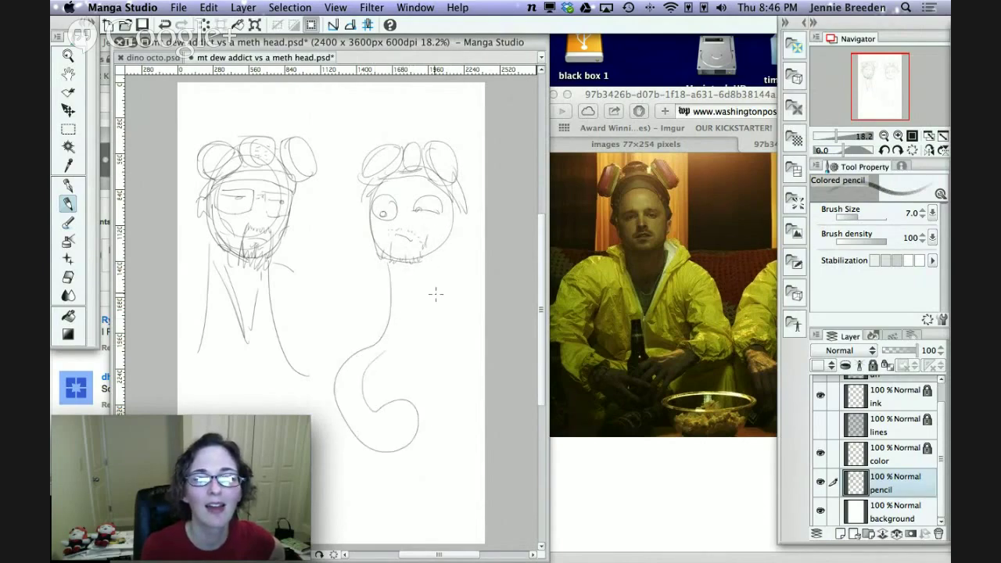
mouse_move(433, 260)
left_mouse_down()
mouse_move(446, 323)
mouse_move(432, 470)
mouse_move(442, 400)
left_mouse_up()
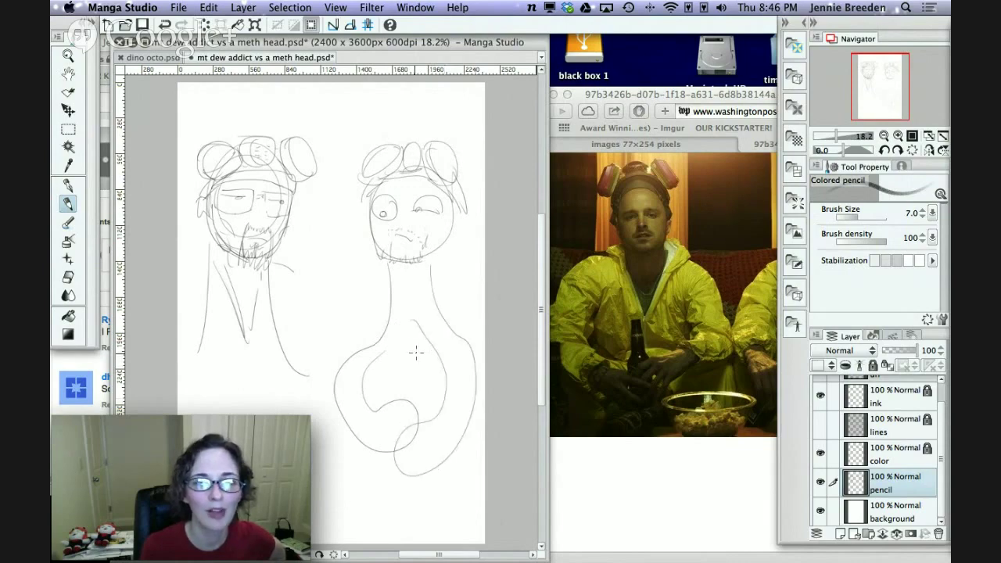
mouse_move(394, 269)
left_mouse_down()
mouse_move(392, 375)
mouse_move(419, 433)
mouse_move(428, 389)
mouse_move(411, 365)
mouse_move(403, 297)
mouse_move(383, 266)
mouse_move(326, 320)
mouse_move(305, 377)
mouse_move(348, 418)
left_mouse_up()
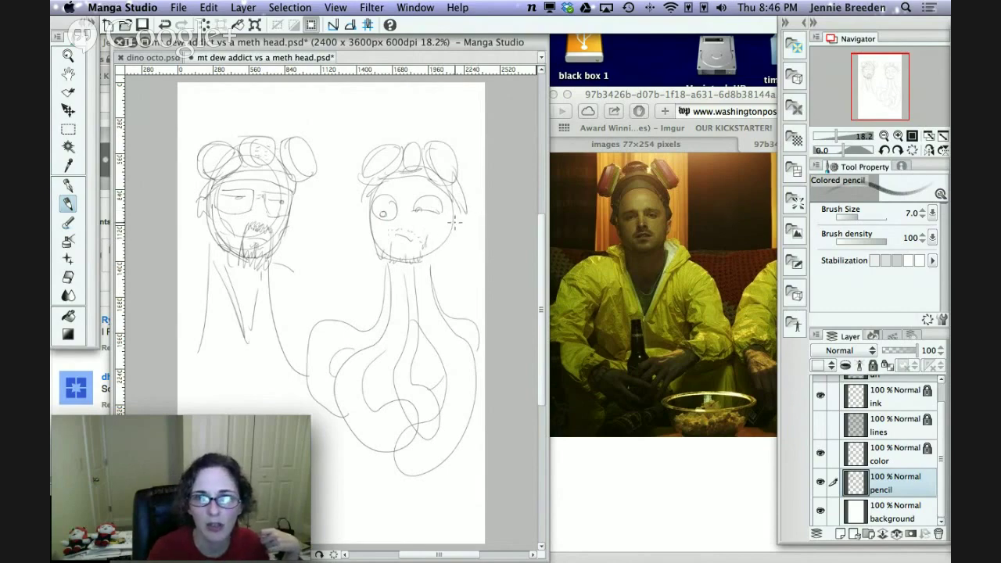
mouse_move(459, 414)
left_mouse_down()
mouse_move(449, 383)
mouse_move(445, 397)
mouse_move(415, 378)
mouse_move(393, 394)
left_mouse_up()
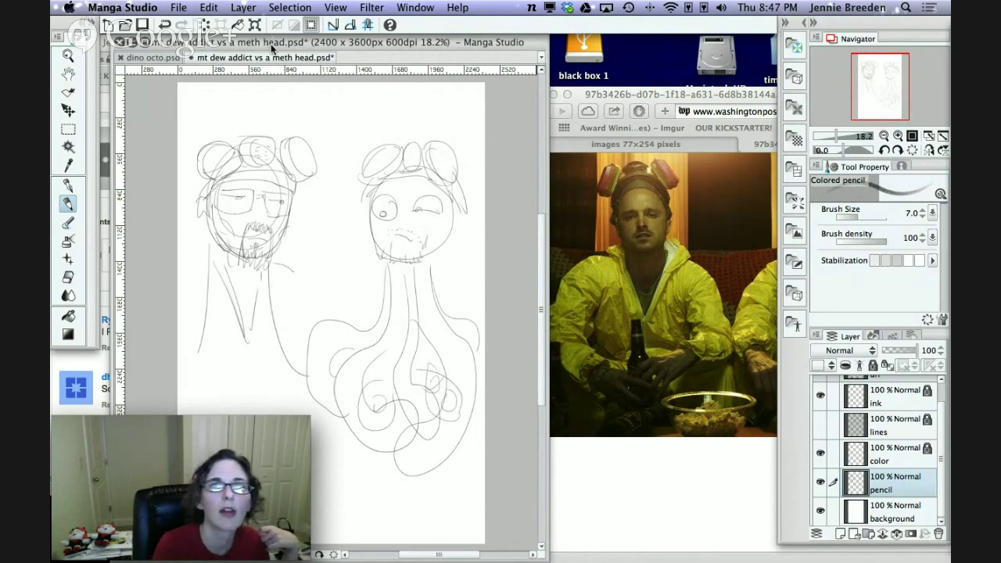
Move the document window off the comments page, then sketch a tilted bottle gripped by the bearded man's tentacles and his lower curling tentacles.
left_click_drag(272, 49, 470, 49)
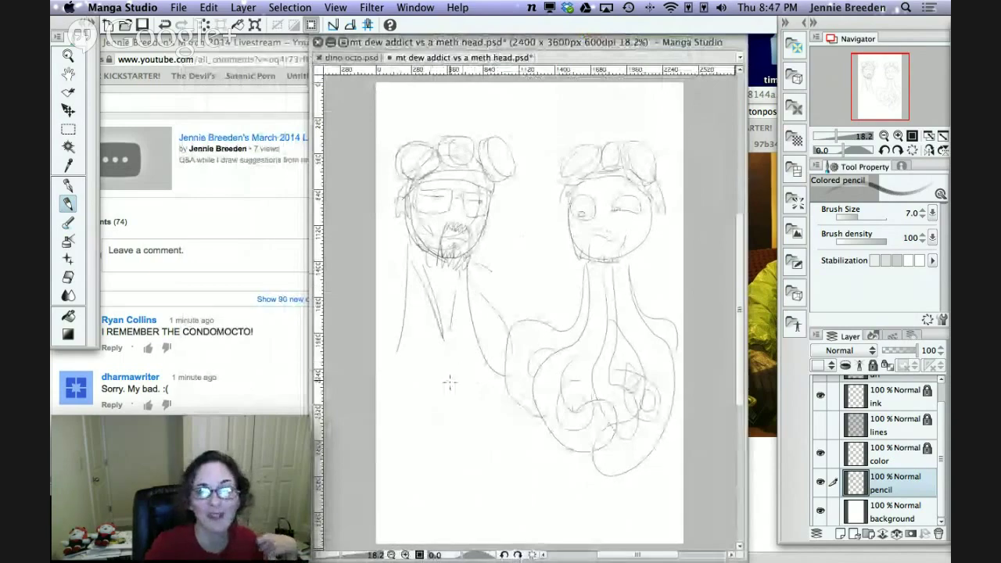
mouse_move(409, 375)
left_mouse_down()
mouse_move(415, 368)
mouse_move(409, 382)
mouse_move(452, 383)
left_mouse_up()
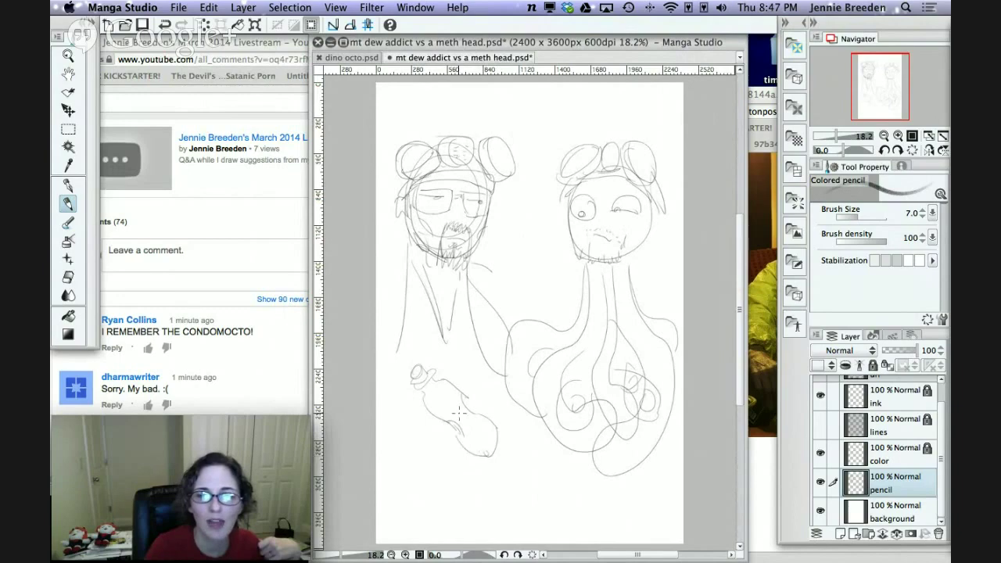
left_click_drag(460, 410, 466, 423)
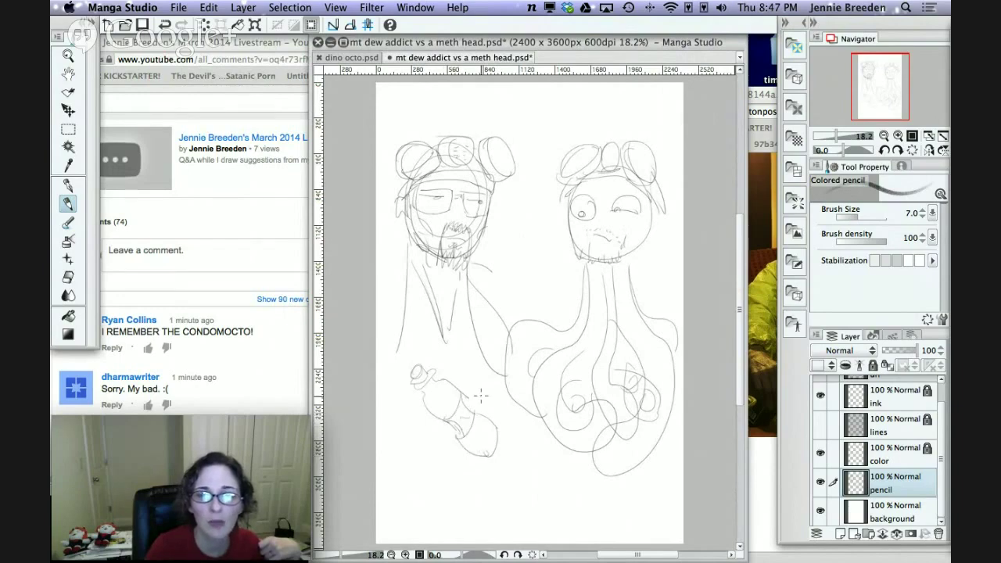
mouse_move(423, 369)
left_mouse_down()
mouse_move(430, 398)
mouse_move(392, 388)
mouse_move(436, 482)
mouse_move(458, 441)
left_mouse_up()
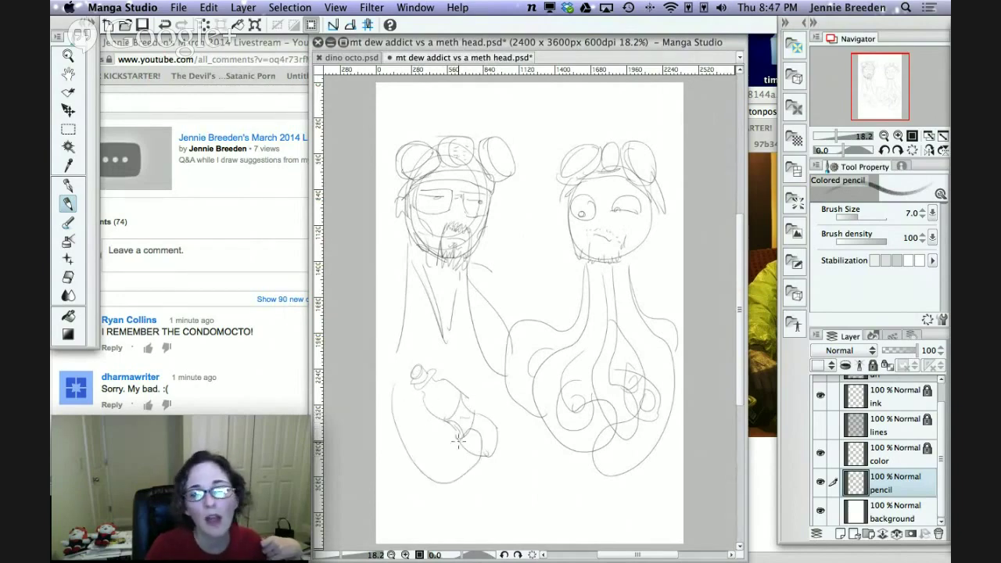
left_click_drag(454, 300, 452, 374)
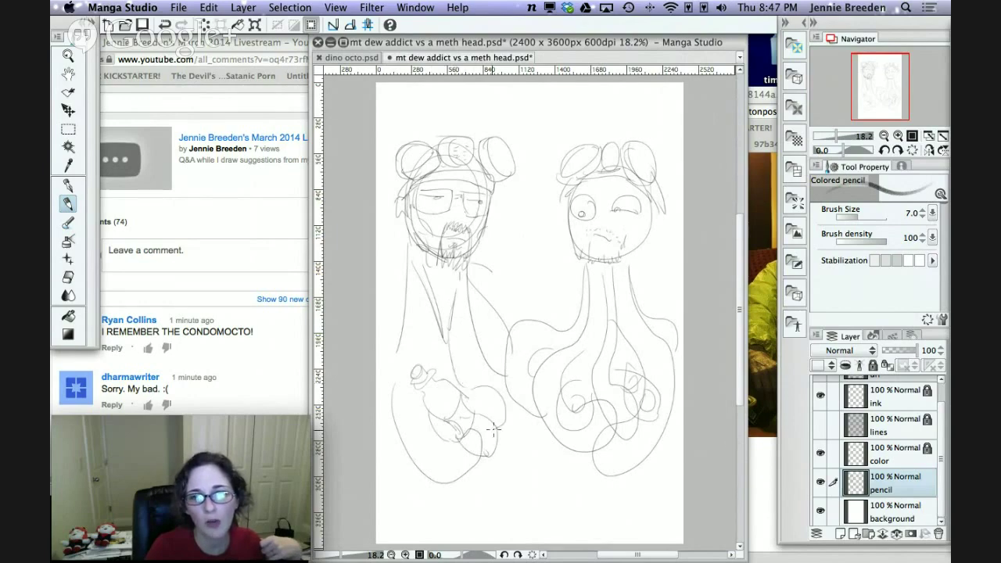
mouse_move(407, 274)
left_mouse_down()
mouse_move(398, 382)
mouse_move(446, 479)
mouse_move(553, 517)
mouse_move(474, 488)
left_mouse_up()
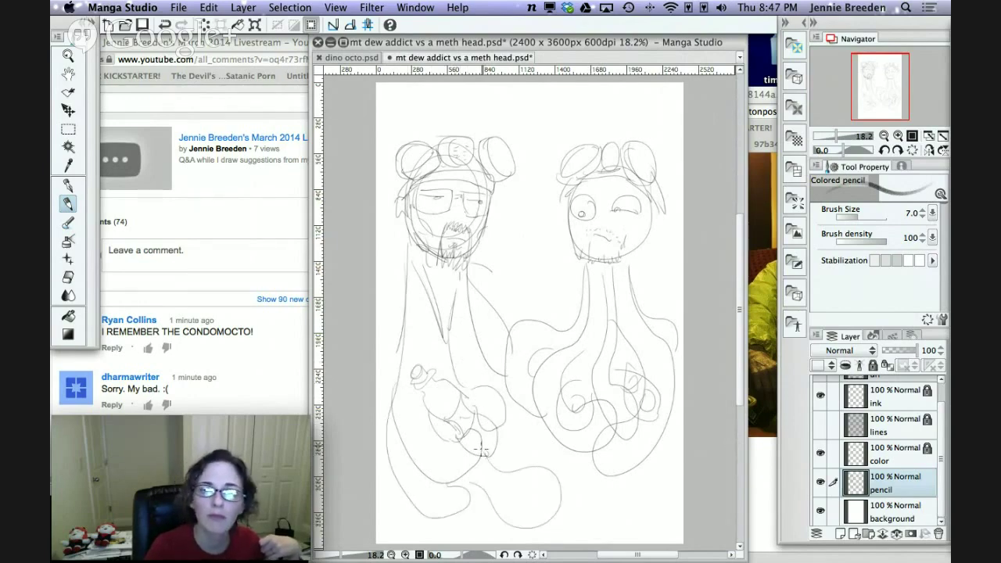
left_click_drag(510, 415, 534, 462)
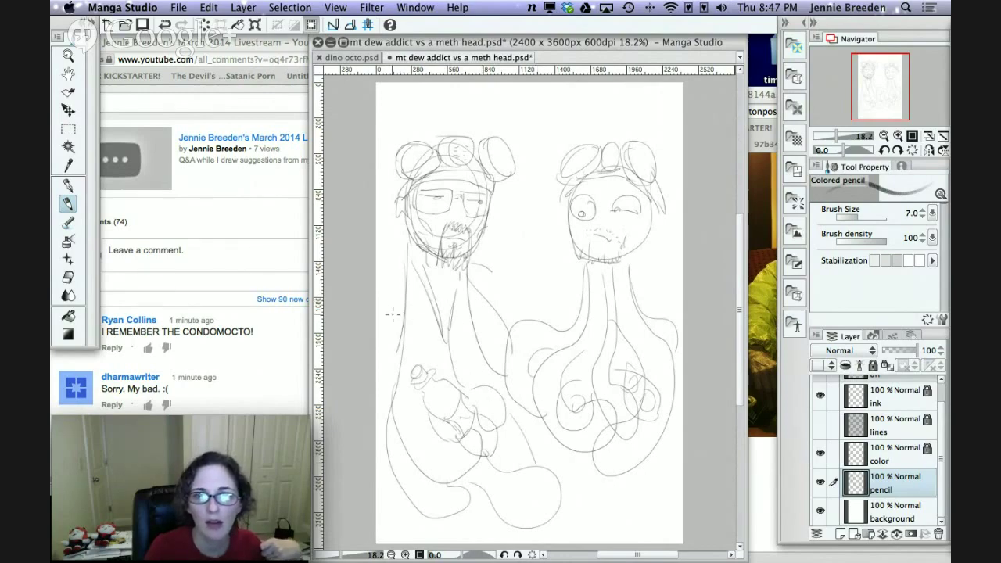
Sketch a bottle on each side of the bearded man's torso with tentacles wrapped around them, plus tentacle tips below the second man.
mouse_move(392, 315)
left_mouse_down()
mouse_move(420, 324)
mouse_move(388, 342)
left_mouse_up()
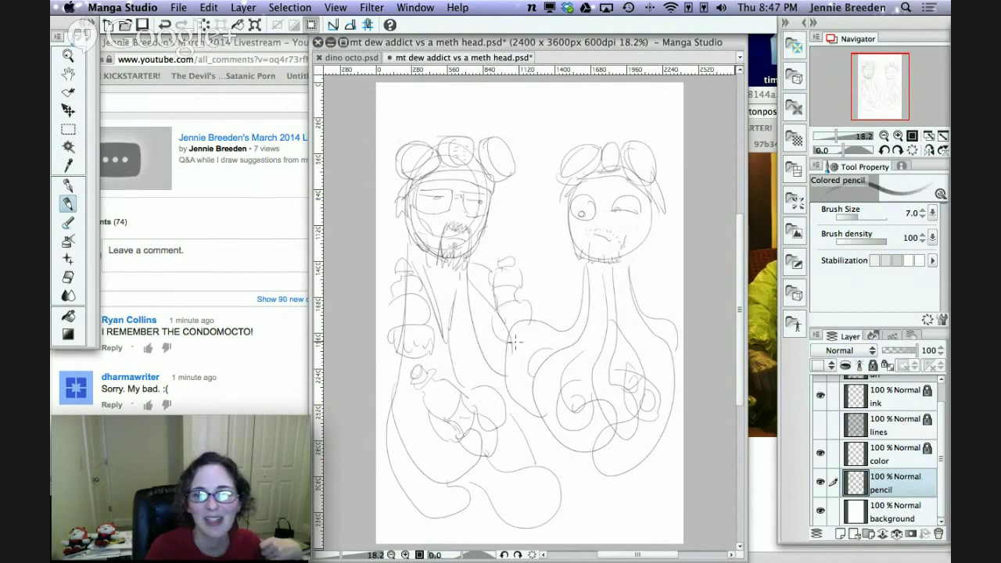
left_click_drag(513, 342, 513, 306)
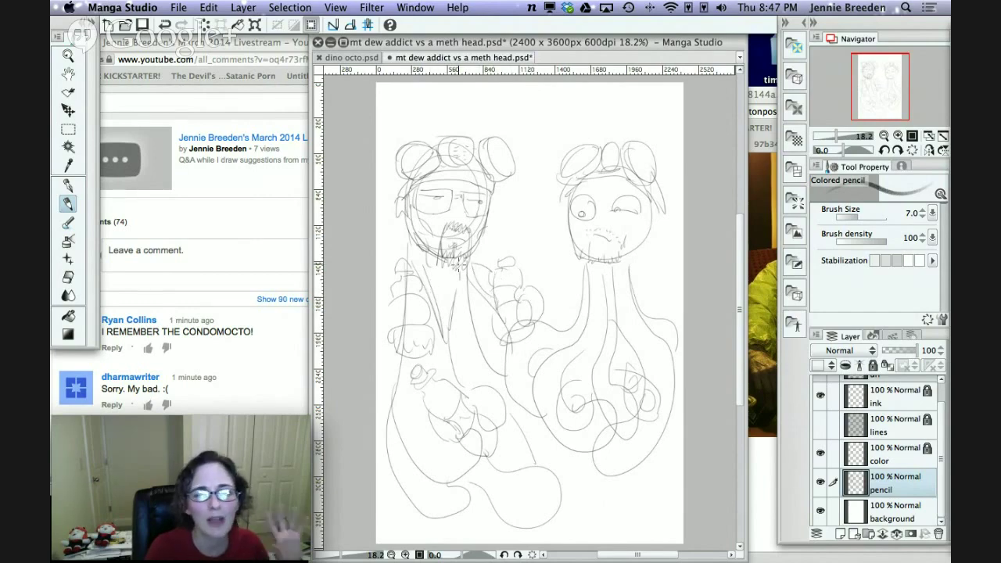
left_click_drag(382, 305, 408, 362)
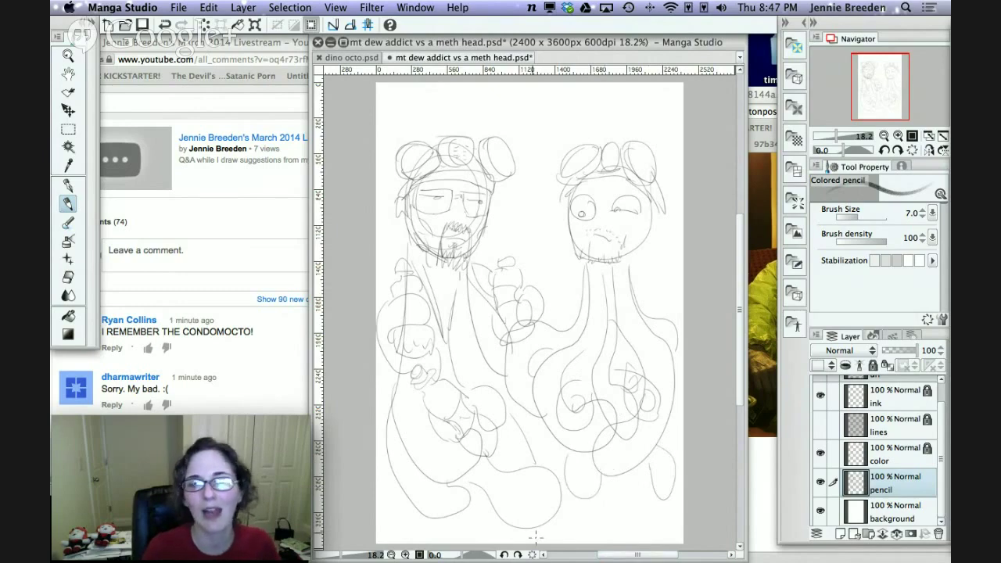
Lock the pencil layer, then make the ink layer active and unlock it.
left_click(886, 399)
left_click(886, 432)
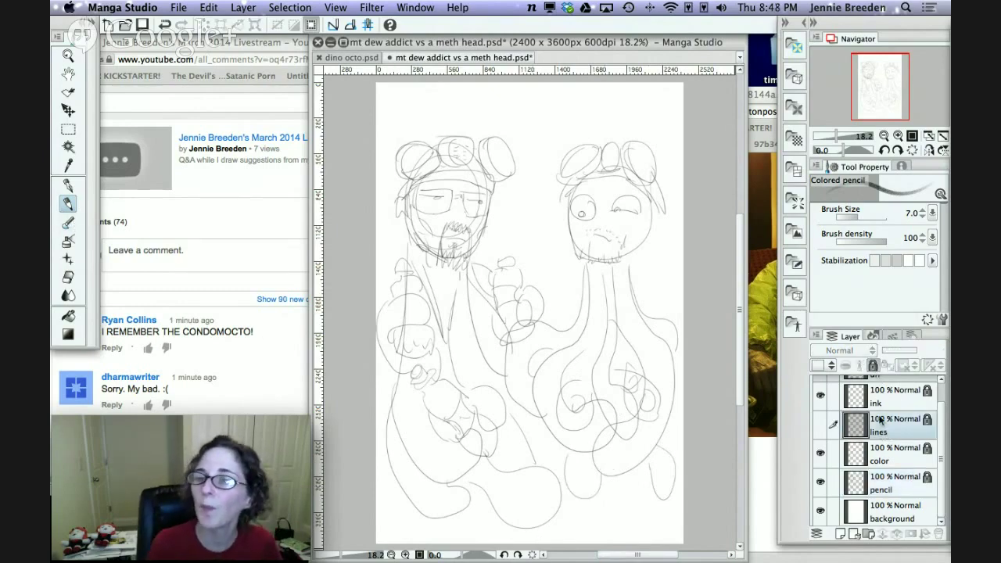
left_click(887, 399)
left_click(873, 367)
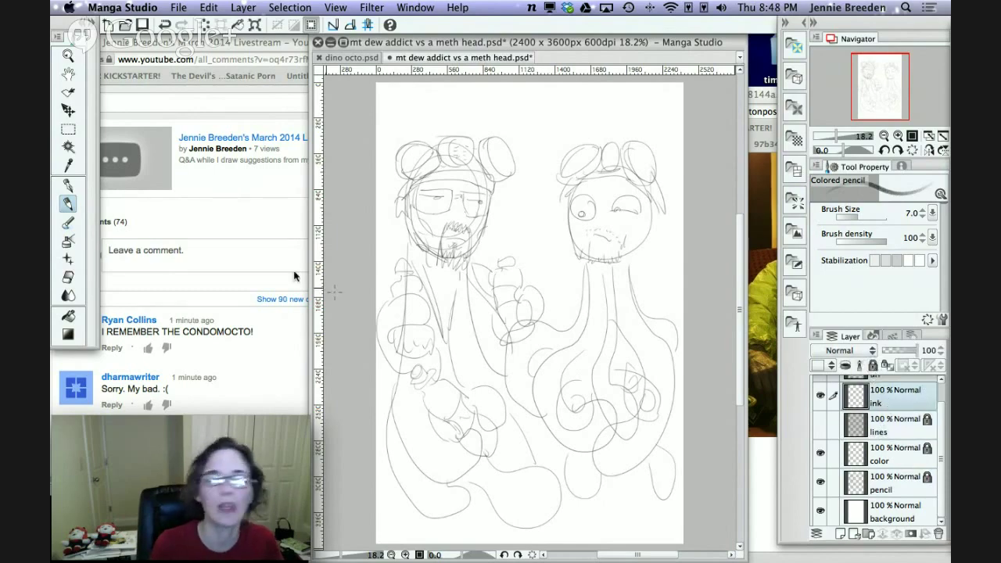
Ink the outlines of the bearded man's respirator in thick black lines with the G-pen at size 127.7.
left_click(68, 185)
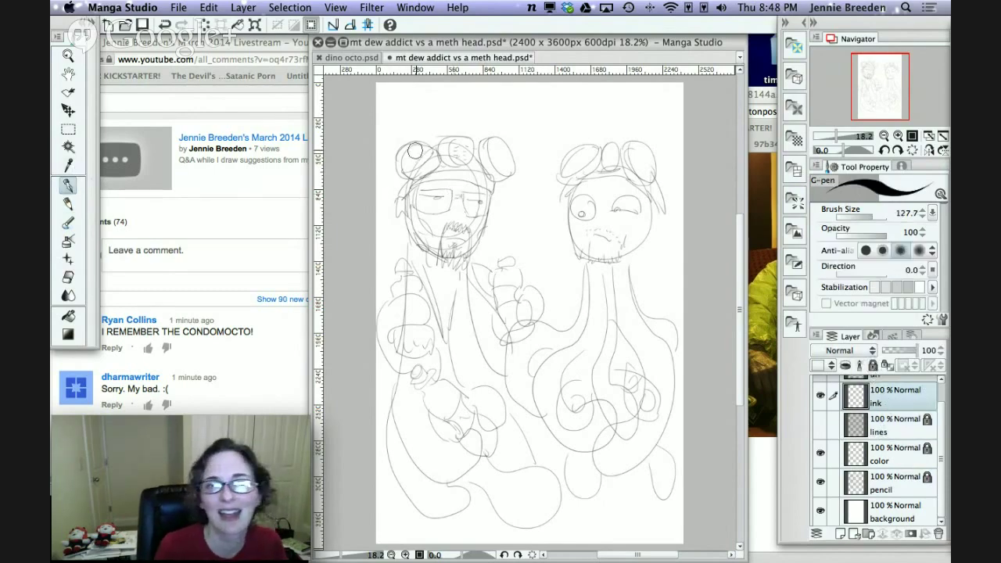
mouse_move(414, 150)
left_mouse_down()
mouse_move(409, 173)
mouse_move(418, 145)
mouse_move(398, 171)
mouse_move(404, 180)
mouse_move(466, 163)
mouse_move(451, 141)
mouse_move(473, 156)
left_mouse_up()
mouse_move(490, 137)
left_mouse_down()
mouse_move(490, 148)
mouse_move(497, 133)
left_mouse_up()
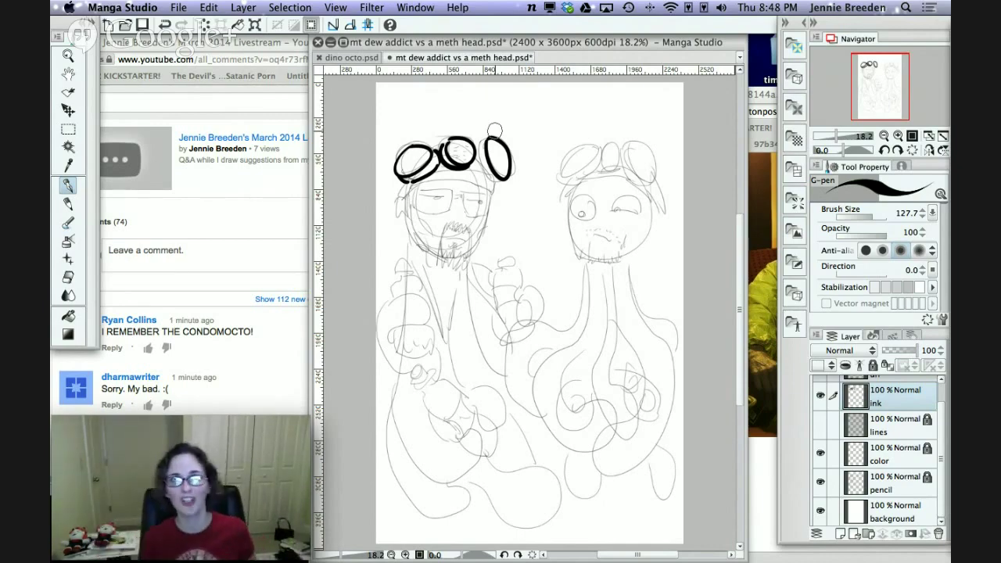
Ink the small vent holes inside the round central filter of the bearded man's respirator.
left_click_drag(448, 161, 454, 154)
left_click(462, 145)
left_click(450, 146)
left_click(450, 157)
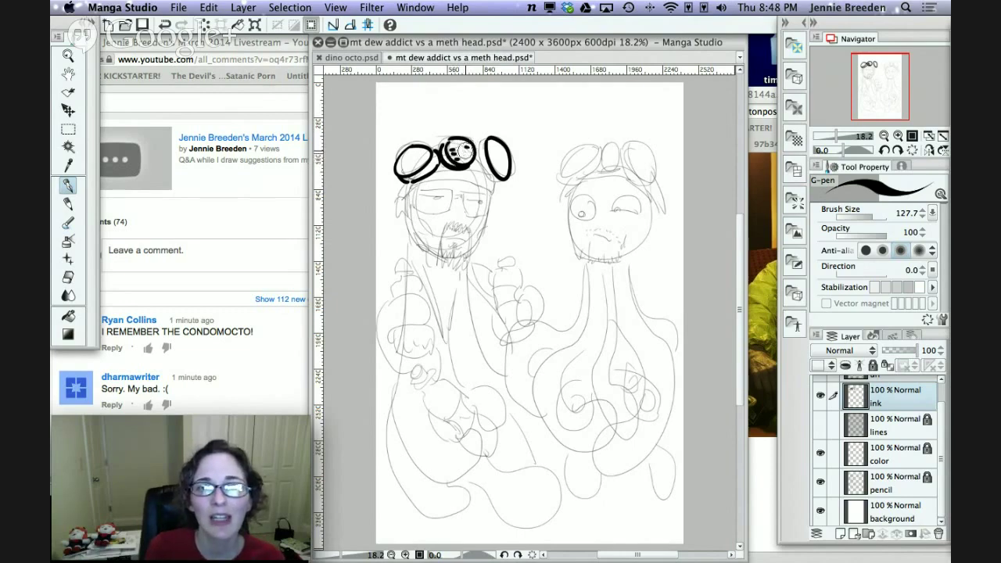
left_click(462, 157)
Ink the respirator's connecting straps and headband across the bearded man's forehead, plus his square glasses and half-lidded eyes.
mouse_move(403, 177)
left_mouse_down()
mouse_move(498, 142)
mouse_move(477, 168)
mouse_move(500, 188)
mouse_move(483, 142)
left_mouse_up()
mouse_move(407, 186)
left_mouse_down()
mouse_move(401, 191)
mouse_move(483, 185)
left_mouse_up()
mouse_move(423, 191)
left_mouse_down()
mouse_move(454, 189)
mouse_move(450, 212)
mouse_move(418, 216)
mouse_move(419, 191)
mouse_move(491, 193)
mouse_move(488, 216)
mouse_move(479, 221)
mouse_move(466, 194)
mouse_move(473, 202)
left_mouse_up()
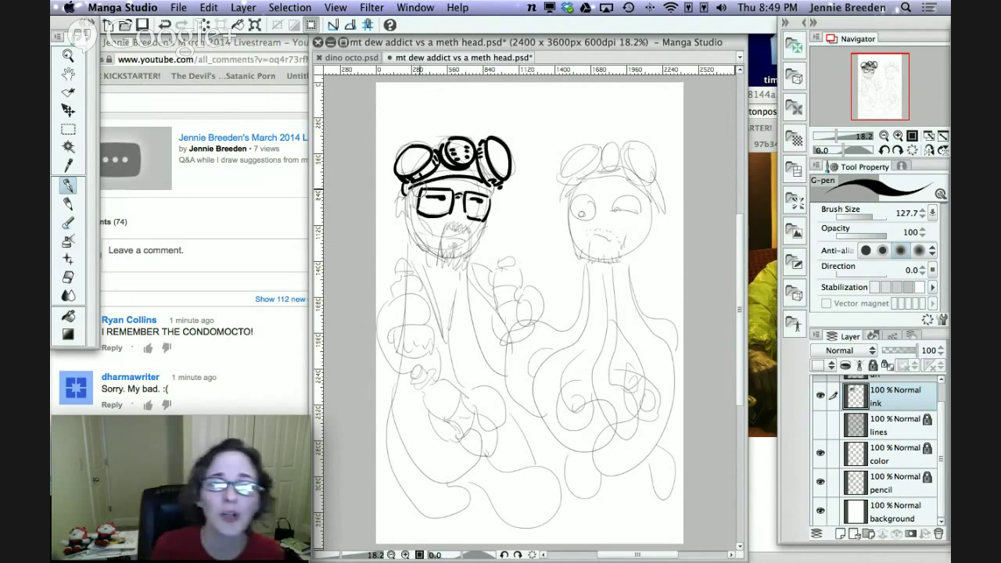
Ink the bearded man's goatee, mouth and face outline, and add diagonal reflection lines to his glasses.
mouse_move(459, 232)
left_mouse_down()
mouse_move(438, 232)
mouse_move(441, 257)
mouse_move(464, 228)
mouse_move(469, 249)
mouse_move(449, 242)
mouse_move(460, 241)
mouse_move(453, 265)
mouse_move(460, 254)
mouse_move(466, 261)
mouse_move(443, 259)
left_mouse_up()
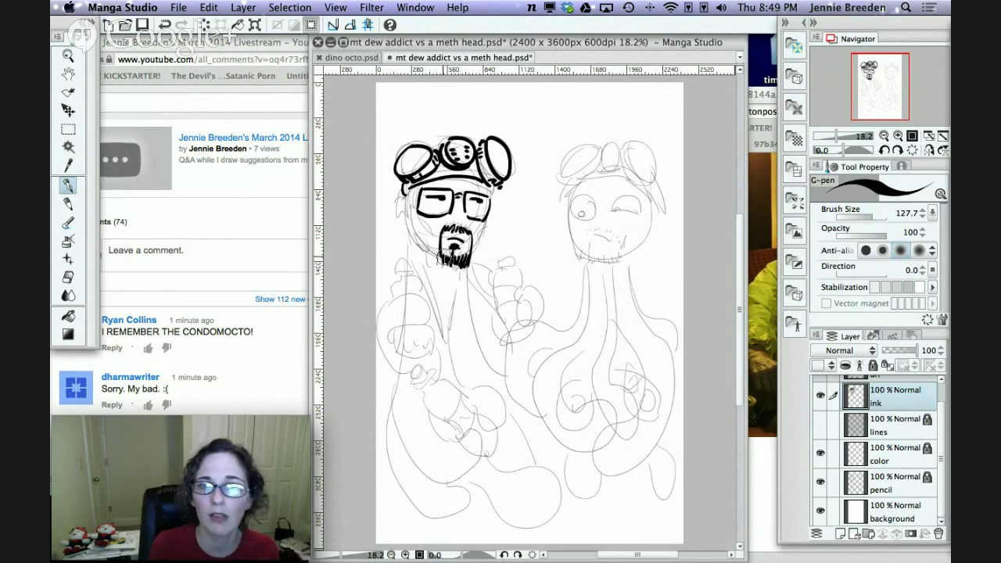
mouse_move(489, 195)
left_mouse_down()
mouse_move(495, 205)
mouse_move(469, 255)
left_mouse_up()
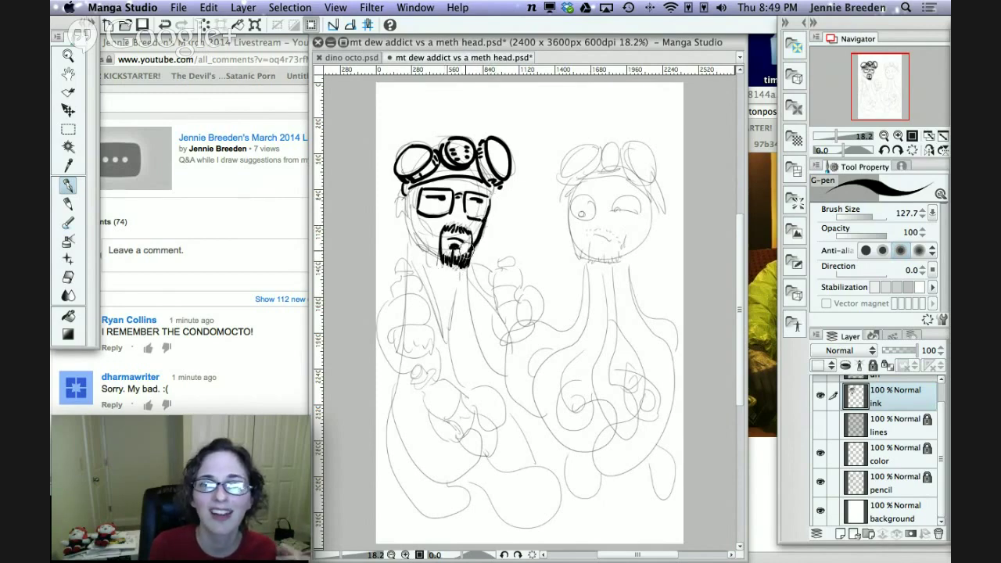
mouse_move(406, 201)
left_mouse_down()
mouse_move(419, 248)
mouse_move(440, 259)
left_mouse_up()
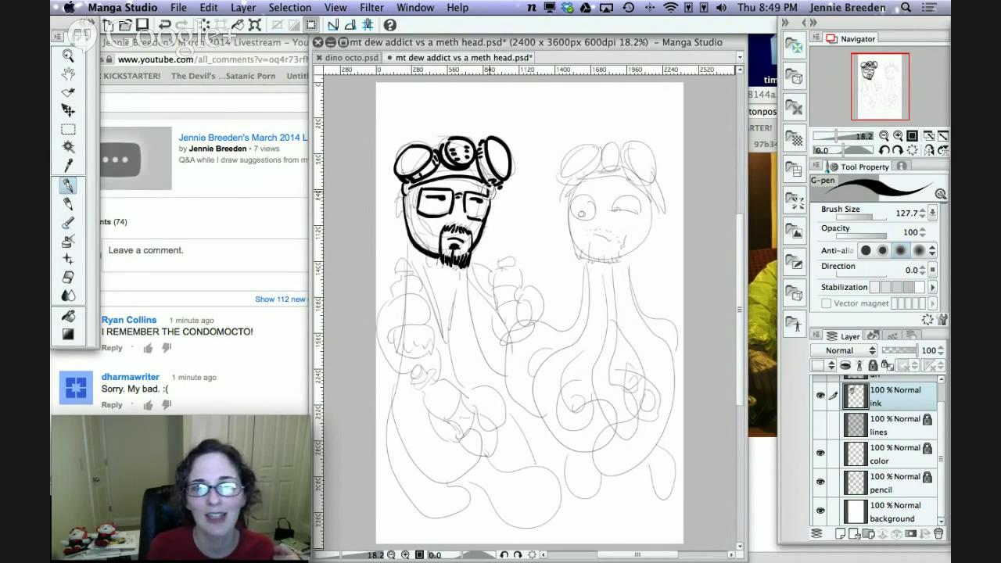
mouse_move(459, 194)
left_mouse_down()
mouse_move(478, 215)
mouse_move(432, 192)
mouse_move(441, 216)
left_mouse_up()
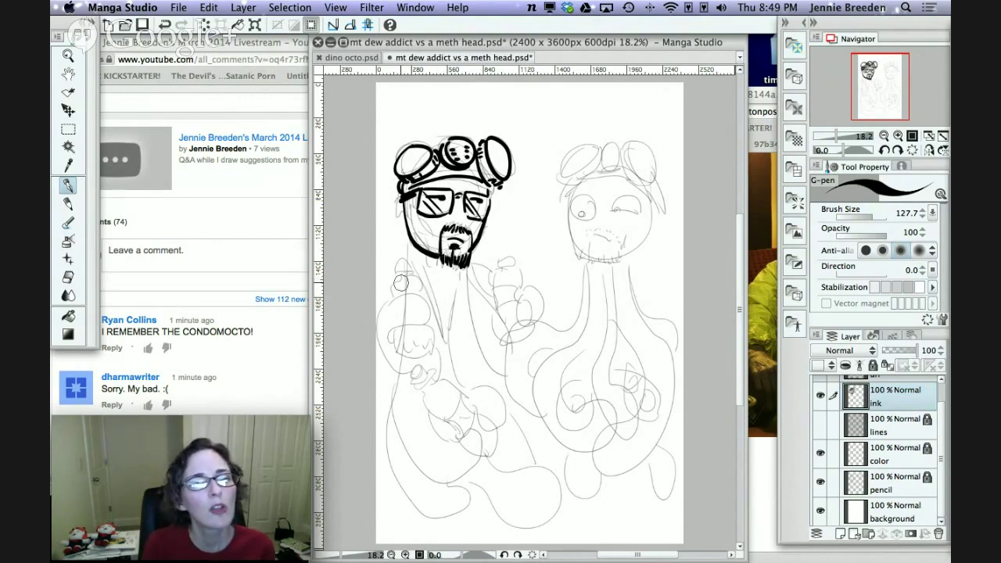
Ink the tops of the two upright bottles beside the bearded man, with a tentacle tip curled around the one between the men.
mouse_move(397, 273)
left_mouse_down()
mouse_move(408, 268)
mouse_move(396, 286)
mouse_move(398, 262)
mouse_move(410, 255)
mouse_move(412, 288)
mouse_move(411, 269)
mouse_move(422, 289)
left_mouse_up()
mouse_move(517, 258)
left_mouse_down()
mouse_move(499, 267)
mouse_move(499, 254)
mouse_move(516, 248)
mouse_move(512, 270)
mouse_move(492, 281)
mouse_move(510, 259)
mouse_move(525, 274)
mouse_move(505, 297)
mouse_move(532, 283)
mouse_move(539, 319)
mouse_move(523, 296)
mouse_move(493, 289)
mouse_move(510, 318)
mouse_move(499, 320)
mouse_move(520, 316)
mouse_move(495, 324)
mouse_move(501, 342)
left_mouse_up()
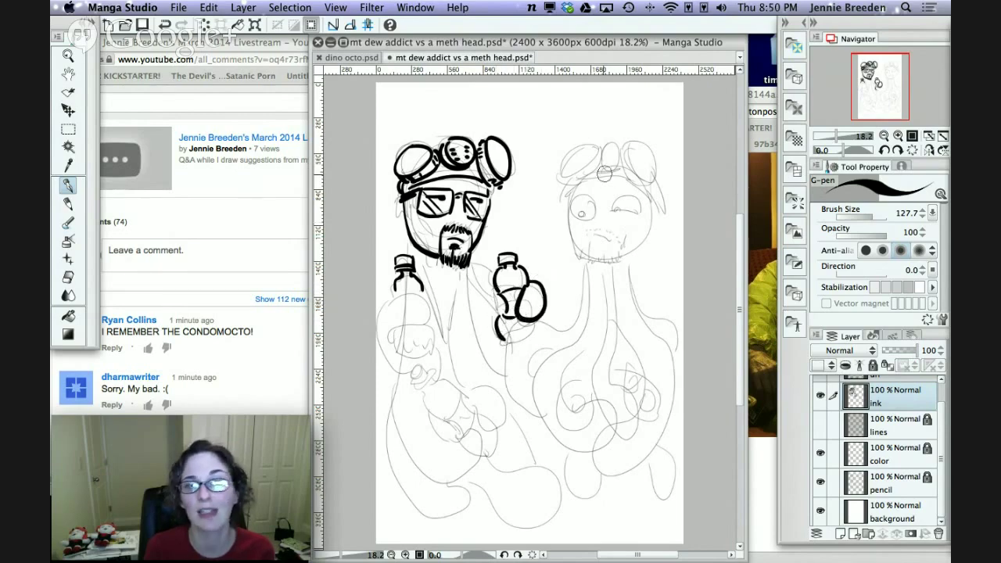
Ink the second man's wide round eye, squinting eye, crooked mouth and scruffy goatee.
mouse_move(594, 205)
left_mouse_down()
mouse_move(580, 197)
mouse_move(571, 219)
mouse_move(596, 210)
mouse_move(585, 219)
left_mouse_up()
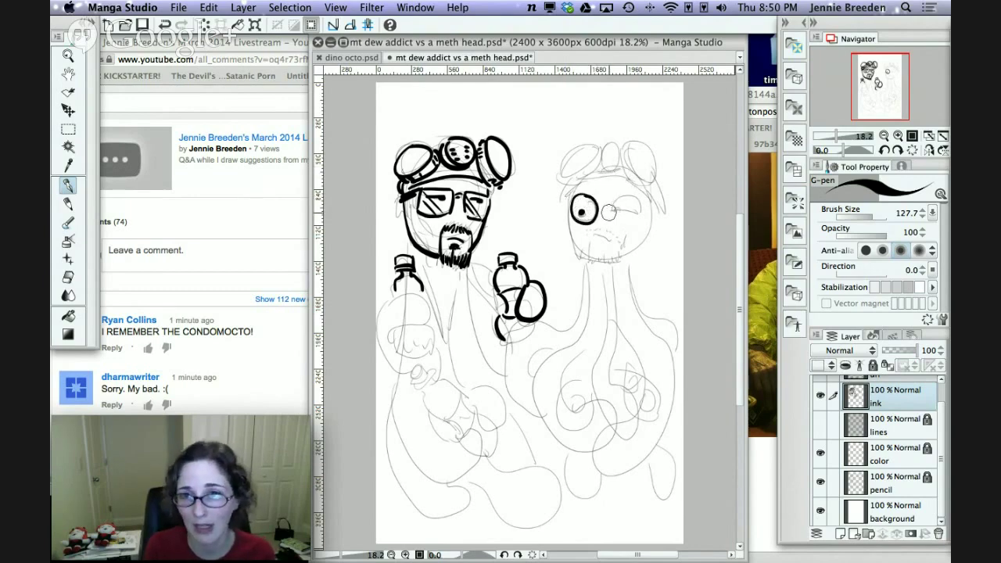
mouse_move(608, 211)
left_mouse_down()
mouse_move(614, 210)
mouse_move(635, 198)
mouse_move(613, 239)
mouse_move(603, 233)
mouse_move(610, 227)
mouse_move(621, 240)
mouse_move(584, 231)
mouse_move(590, 258)
mouse_move(609, 262)
mouse_move(622, 238)
left_mouse_up()
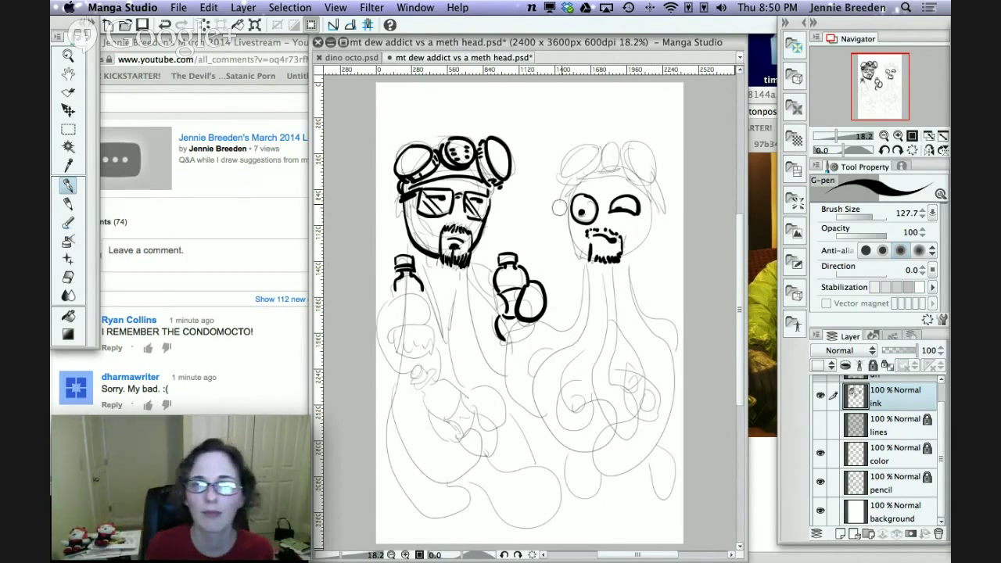
Ink the second man's respirator, headband and face outline, plus the long central tentacle hanging from his neck.
mouse_move(575, 160)
left_mouse_down()
mouse_move(567, 168)
mouse_move(586, 156)
mouse_move(559, 172)
mouse_move(592, 152)
left_mouse_up()
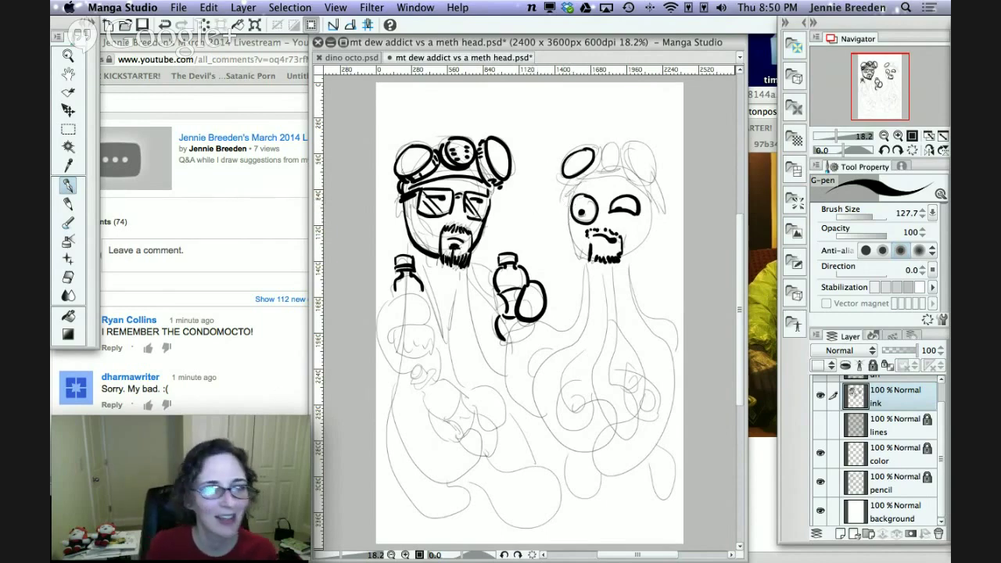
mouse_move(606, 180)
left_mouse_down()
mouse_move(558, 175)
mouse_move(568, 181)
mouse_move(610, 149)
mouse_move(616, 163)
mouse_move(645, 144)
mouse_move(657, 161)
mouse_move(633, 180)
mouse_move(617, 166)
mouse_move(647, 184)
left_mouse_up()
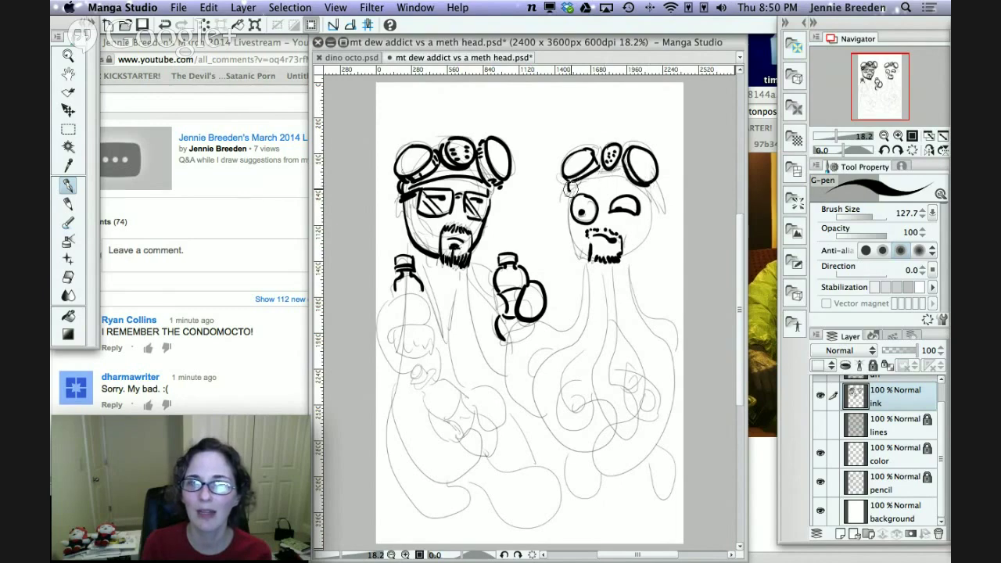
left_click_drag(571, 188, 633, 182)
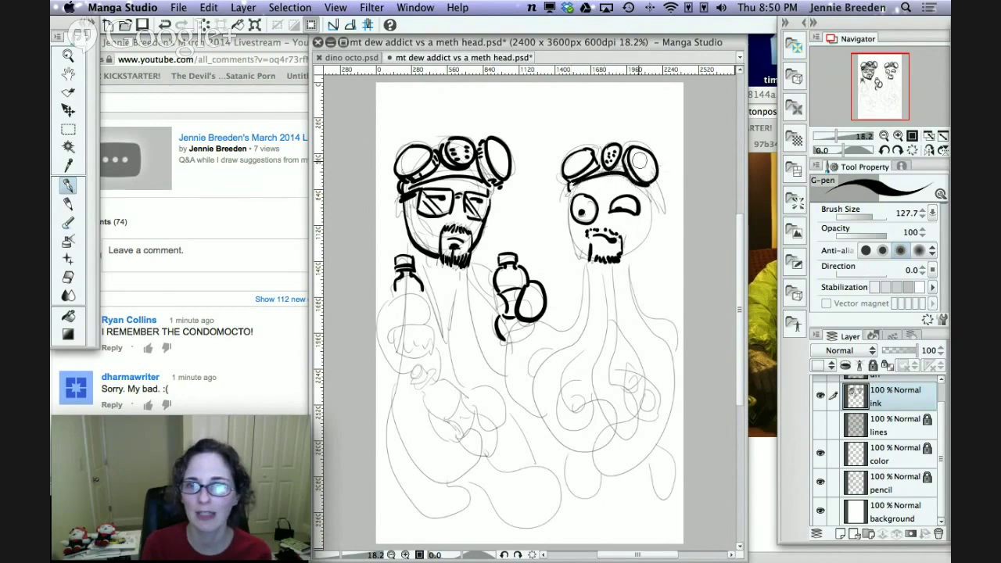
mouse_move(568, 188)
left_mouse_down()
mouse_move(630, 182)
mouse_move(655, 199)
left_mouse_up()
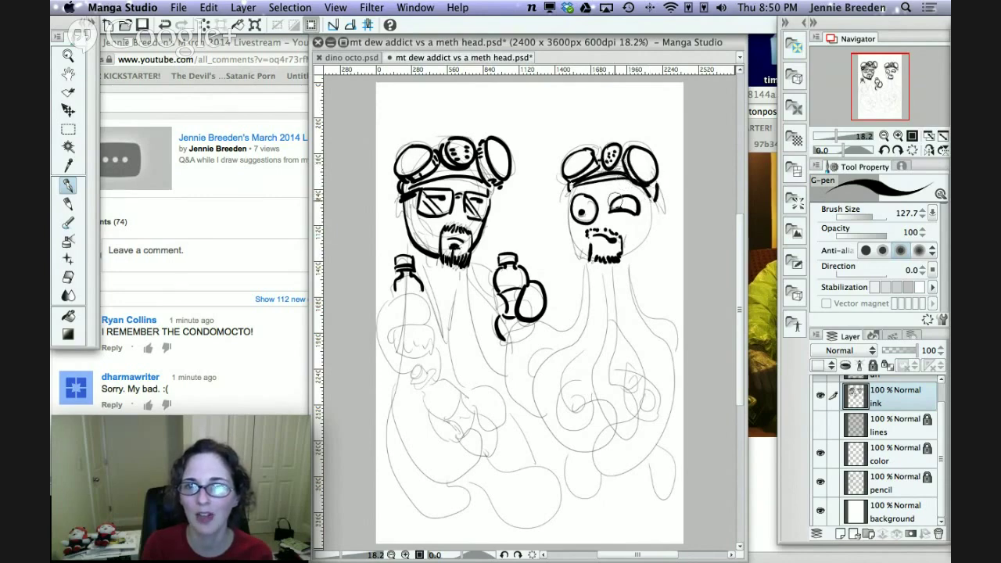
left_click_drag(570, 183, 578, 262)
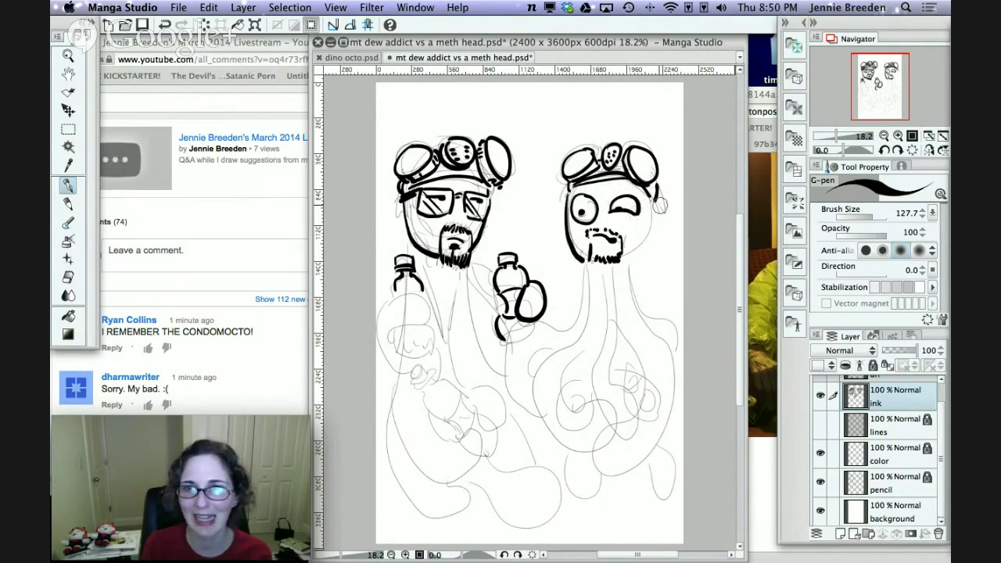
mouse_move(652, 206)
left_mouse_down()
mouse_move(639, 255)
mouse_move(595, 290)
mouse_move(598, 323)
mouse_move(574, 396)
mouse_move(639, 433)
mouse_move(636, 413)
mouse_move(607, 398)
mouse_move(602, 381)
mouse_move(617, 269)
left_mouse_up()
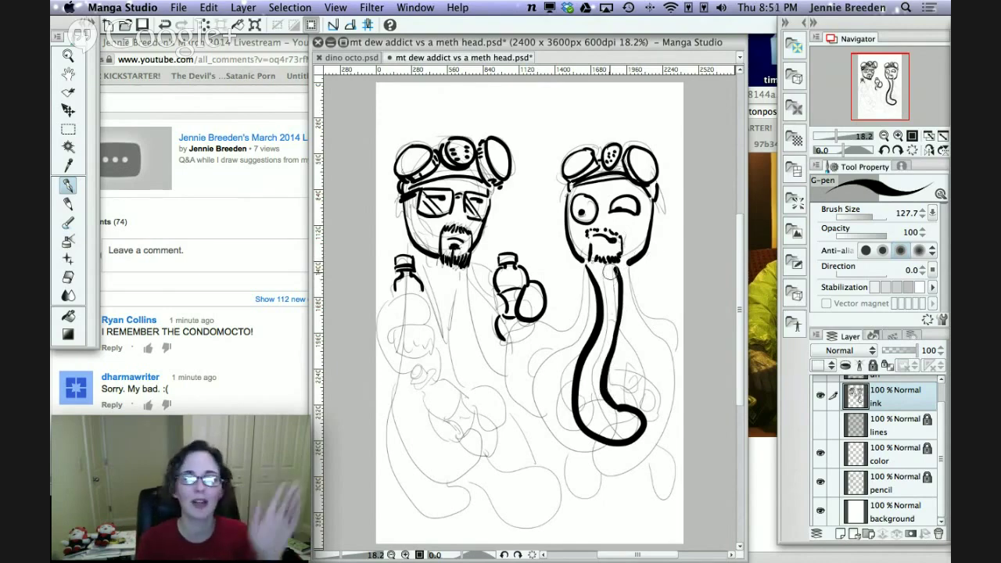
Ink the second man's two large front tentacles and the crystal-filled pouch held in their curl.
mouse_move(582, 312)
left_mouse_down()
mouse_move(553, 348)
mouse_move(541, 444)
mouse_move(578, 455)
mouse_move(594, 444)
mouse_move(554, 395)
mouse_move(566, 358)
mouse_move(600, 334)
left_mouse_up()
mouse_move(631, 266)
left_mouse_down()
mouse_move(632, 291)
mouse_move(675, 364)
mouse_move(676, 407)
mouse_move(659, 447)
mouse_move(620, 477)
mouse_move(593, 438)
left_mouse_up()
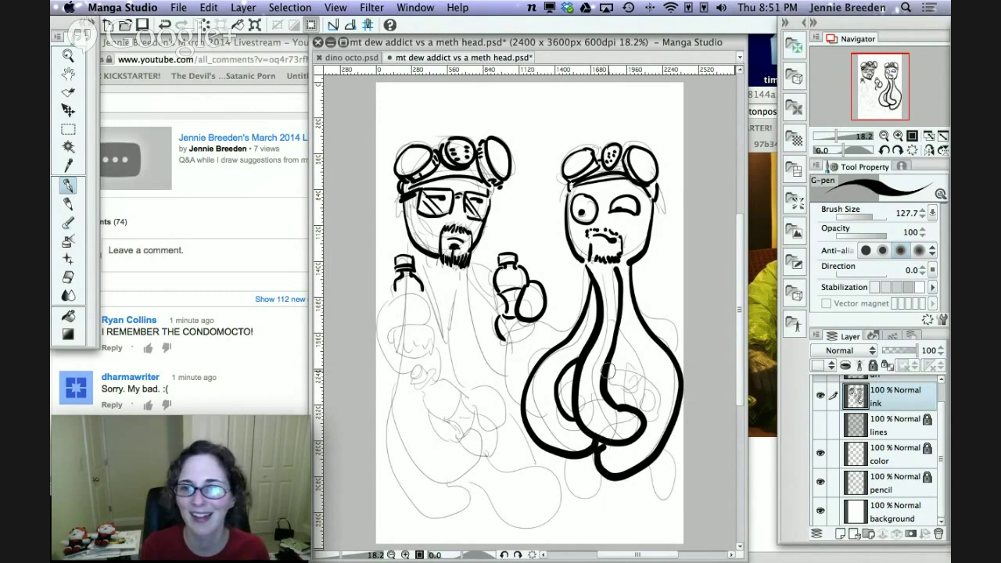
mouse_move(609, 371)
left_mouse_down()
mouse_move(654, 391)
mouse_move(662, 412)
mouse_move(647, 430)
mouse_move(609, 375)
mouse_move(637, 385)
mouse_move(650, 420)
mouse_move(622, 405)
mouse_move(632, 394)
mouse_move(648, 402)
mouse_move(630, 380)
left_mouse_up()
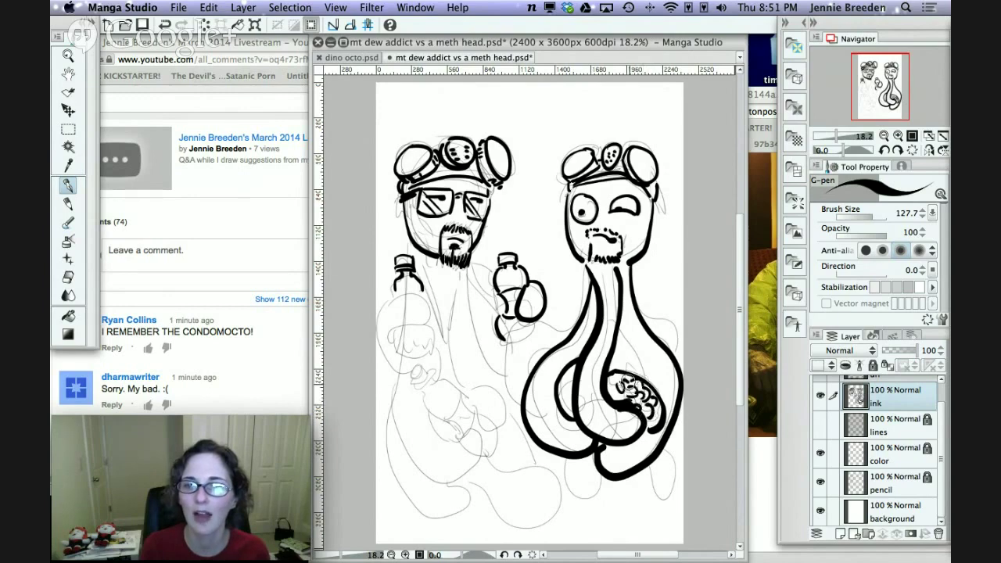
Undo the last stroke and ink the curved tentacles bulging out along the sides of the second man's body.
key("super+z")
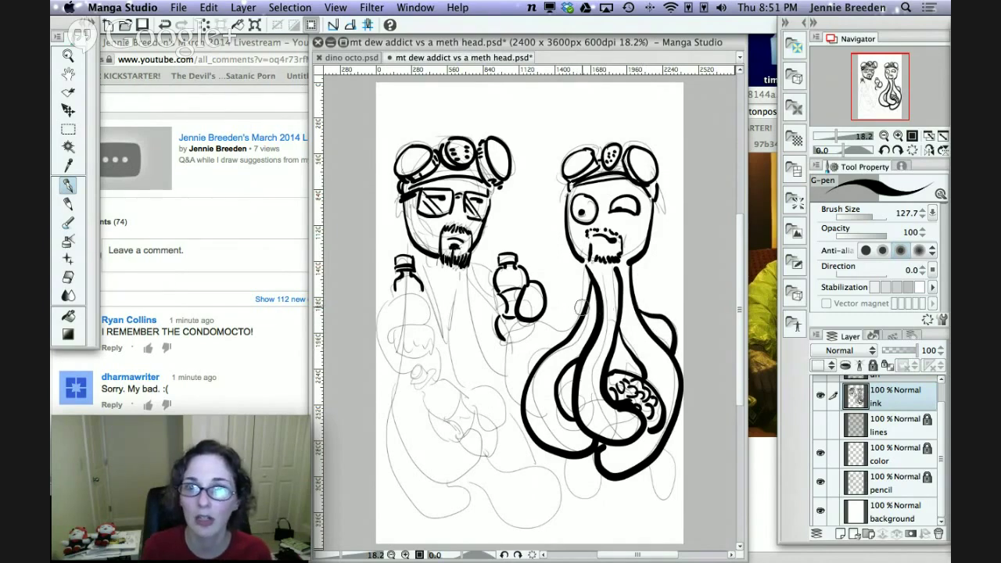
mouse_move(578, 311)
left_mouse_down()
mouse_move(521, 319)
mouse_move(508, 340)
mouse_move(505, 370)
mouse_move(522, 398)
left_mouse_up()
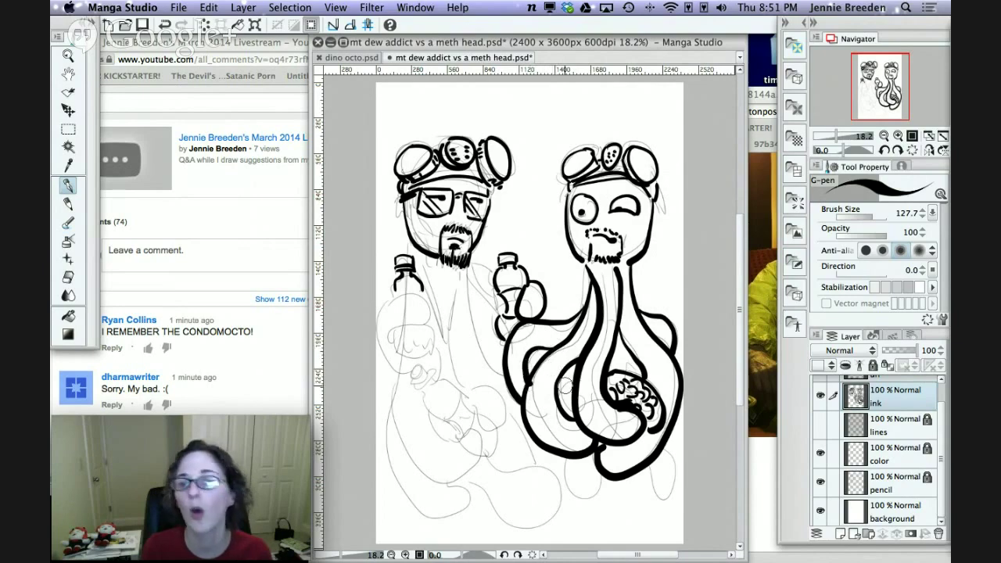
mouse_move(562, 347)
left_mouse_down()
mouse_move(528, 369)
mouse_move(555, 373)
mouse_move(575, 402)
left_mouse_up()
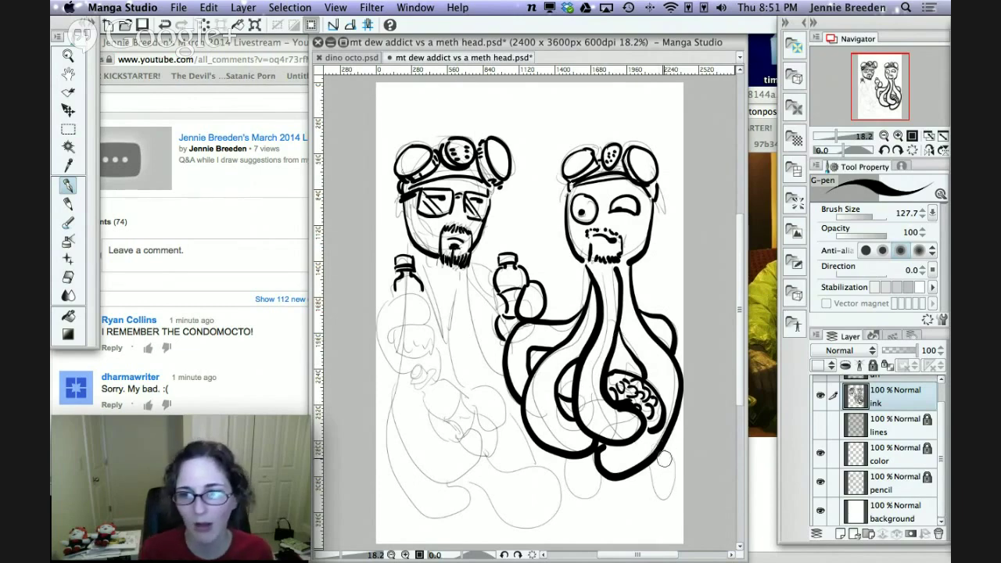
Ink three rounded tentacle tips hanging below the second man's body.
mouse_move(663, 459)
left_mouse_down()
mouse_move(667, 519)
mouse_move(642, 529)
mouse_move(633, 516)
mouse_move(635, 474)
left_mouse_up()
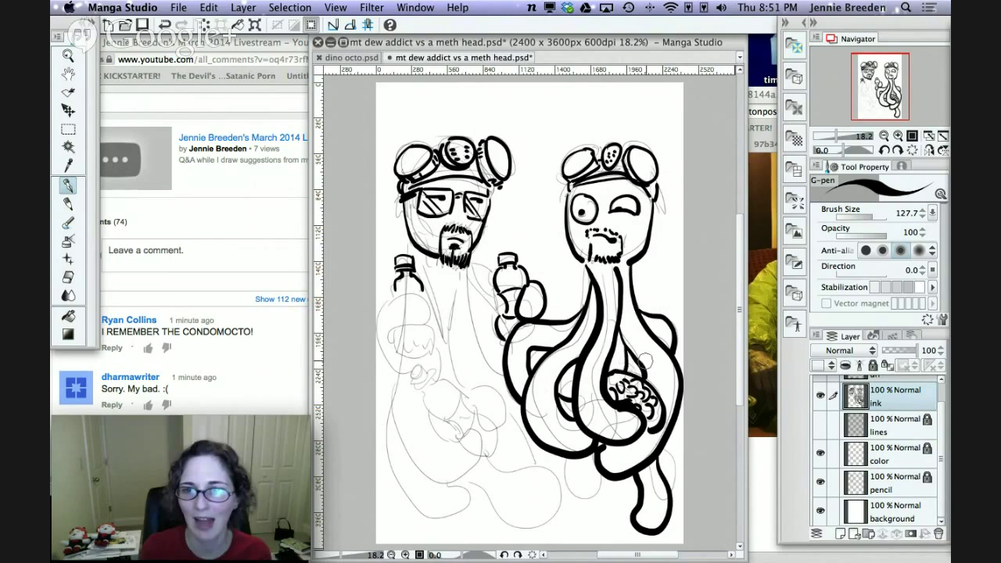
mouse_move(589, 459)
left_mouse_down()
mouse_move(582, 497)
mouse_move(614, 492)
left_mouse_up()
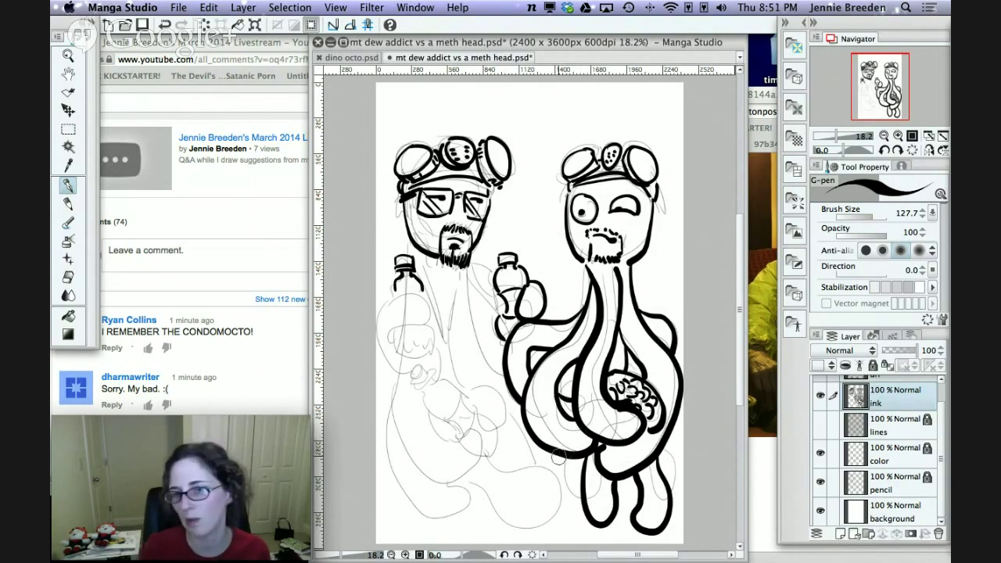
left_click_drag(558, 459, 576, 498)
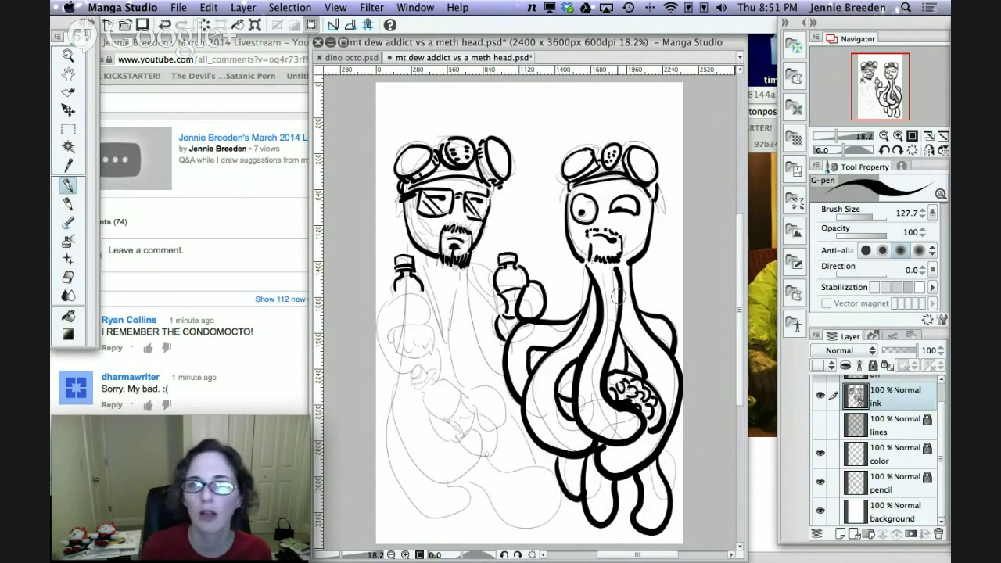
Ink a curled tentacle on each side of the second man's neck, redrawing the left one, and add reflection lines to his respirator lenses.
mouse_move(630, 267)
left_mouse_down()
mouse_move(653, 295)
mouse_move(643, 314)
left_mouse_up()
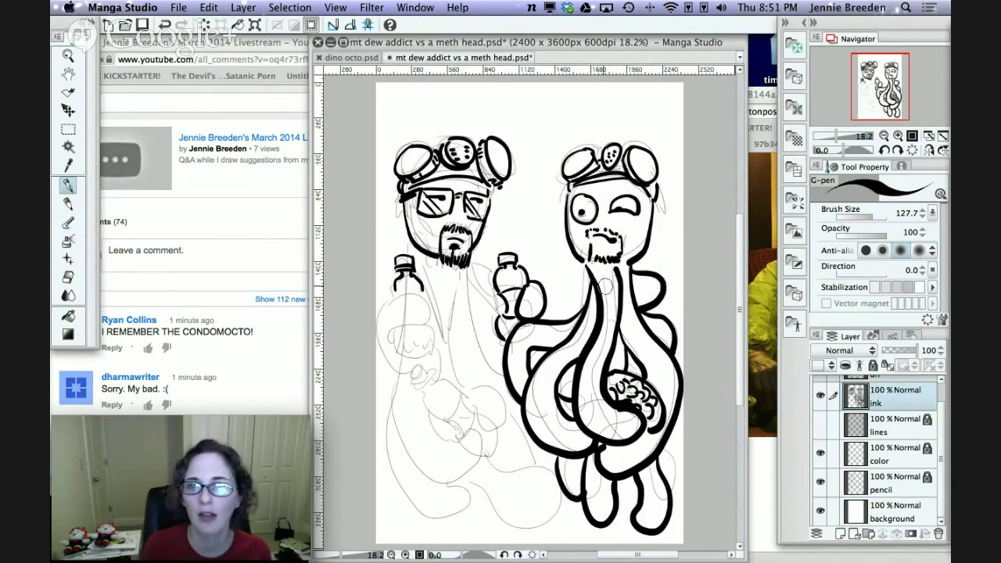
left_click_drag(601, 282, 539, 267)
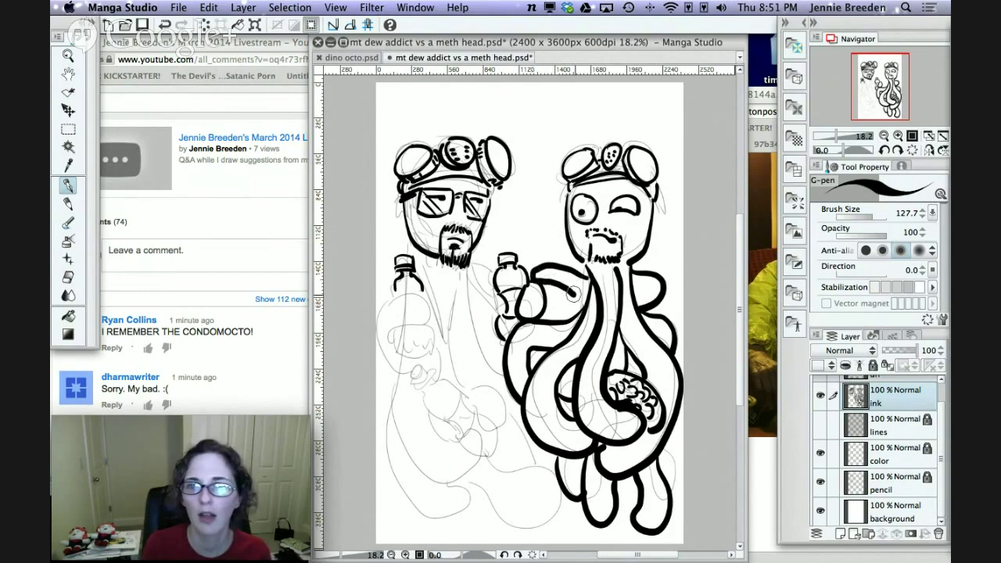
key("super+z")
mouse_move(590, 275)
left_mouse_down()
mouse_move(542, 243)
mouse_move(524, 273)
mouse_move(555, 273)
mouse_move(585, 299)
left_mouse_up()
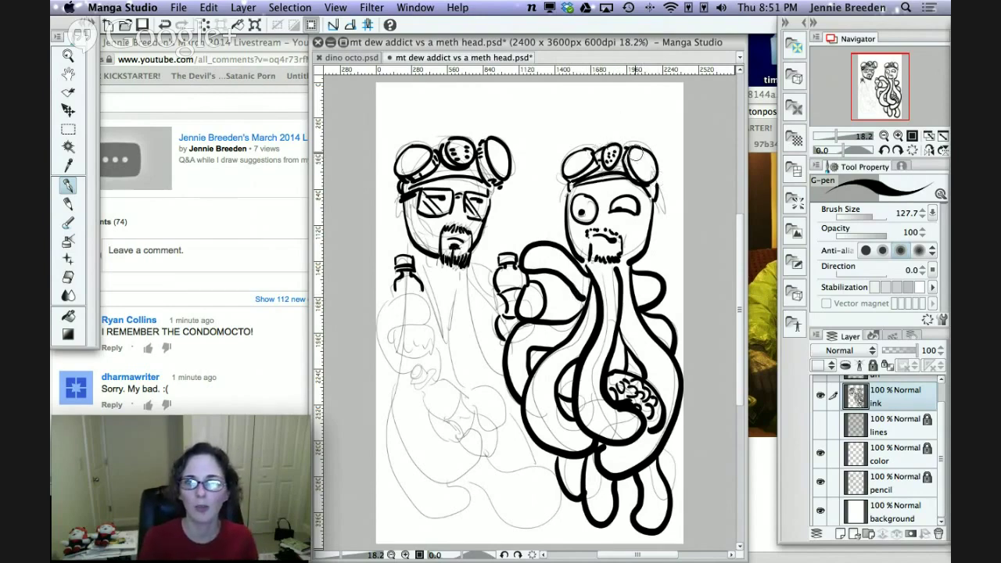
mouse_move(640, 154)
left_mouse_down()
mouse_move(652, 174)
mouse_move(631, 198)
left_mouse_up()
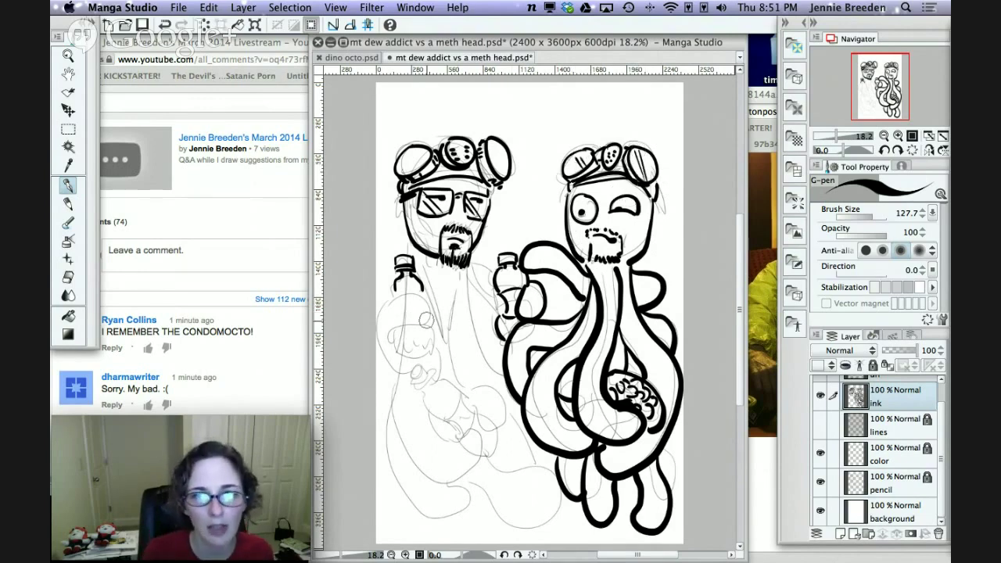
Ink the tentacle wrapped around the bearded man's outer bottle and the V-shaped neckline below his chin.
mouse_move(428, 326)
left_mouse_down()
mouse_move(401, 351)
mouse_move(392, 334)
mouse_move(398, 308)
mouse_move(415, 323)
mouse_move(432, 313)
mouse_move(418, 294)
mouse_move(394, 299)
mouse_move(376, 323)
mouse_move(384, 359)
mouse_move(397, 364)
mouse_move(396, 330)
mouse_move(432, 325)
mouse_move(430, 304)
mouse_move(401, 296)
mouse_move(382, 334)
mouse_move(414, 362)
left_mouse_up()
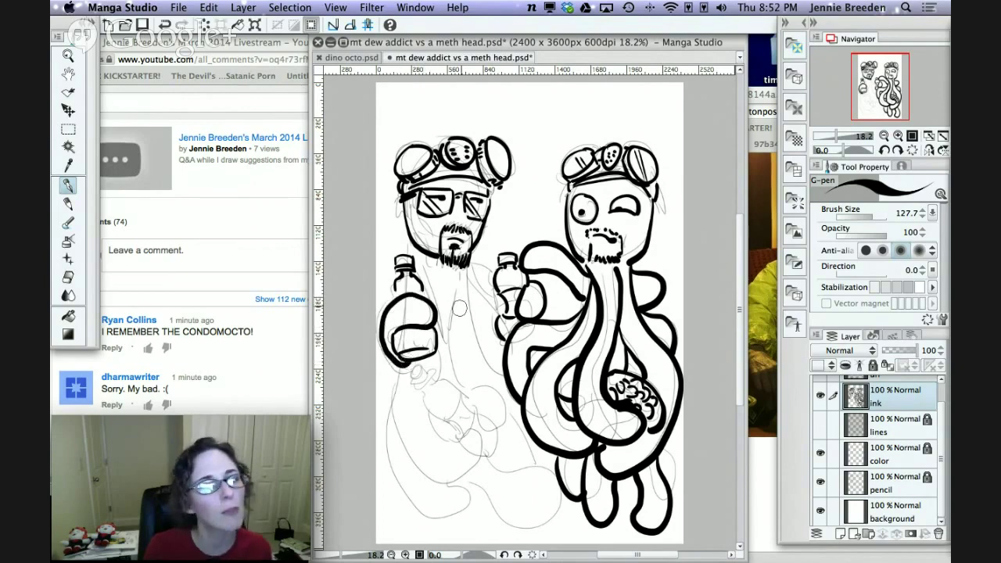
left_click_drag(459, 266, 447, 335)
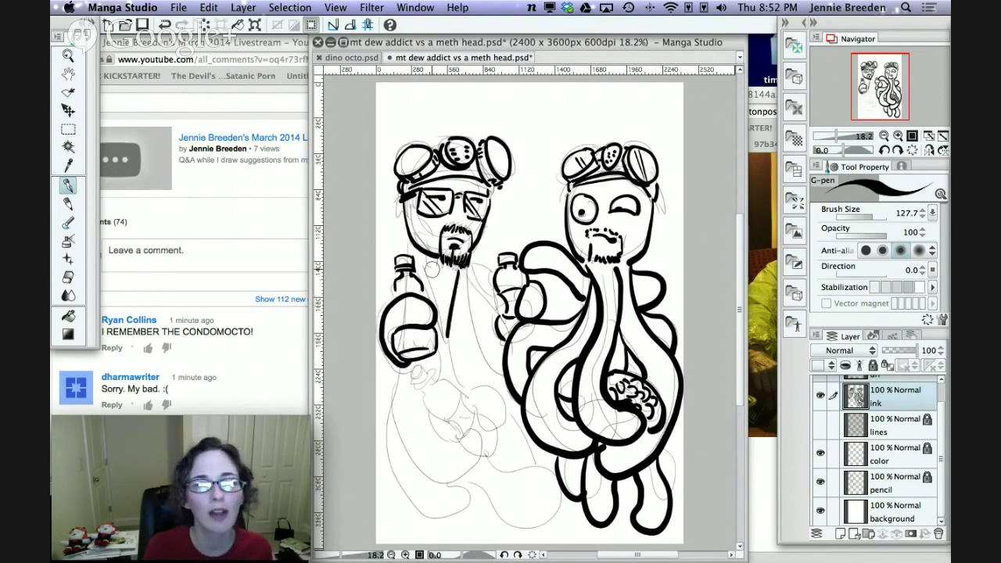
left_click_drag(428, 263, 447, 332)
Ink a V-shaped neckline below the second man's chin and a small tentacle tip beside his neck.
left_click_drag(591, 269, 612, 303)
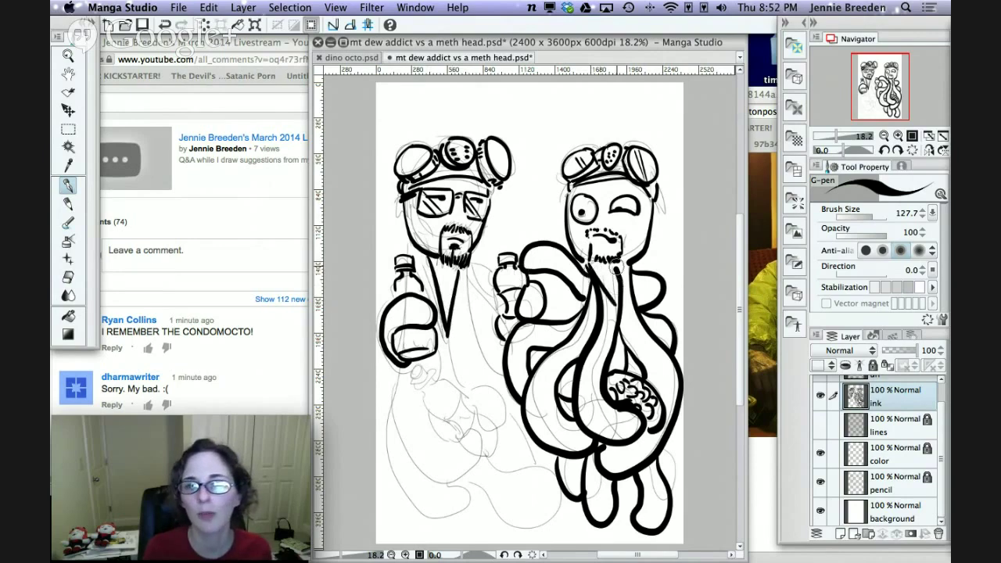
left_click_drag(619, 262, 614, 306)
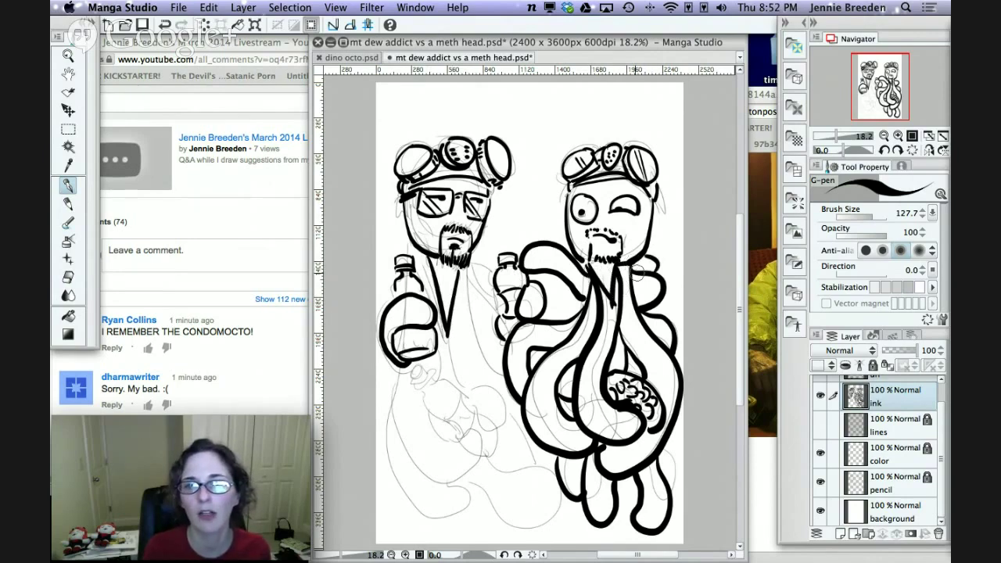
left_click_drag(640, 261, 646, 254)
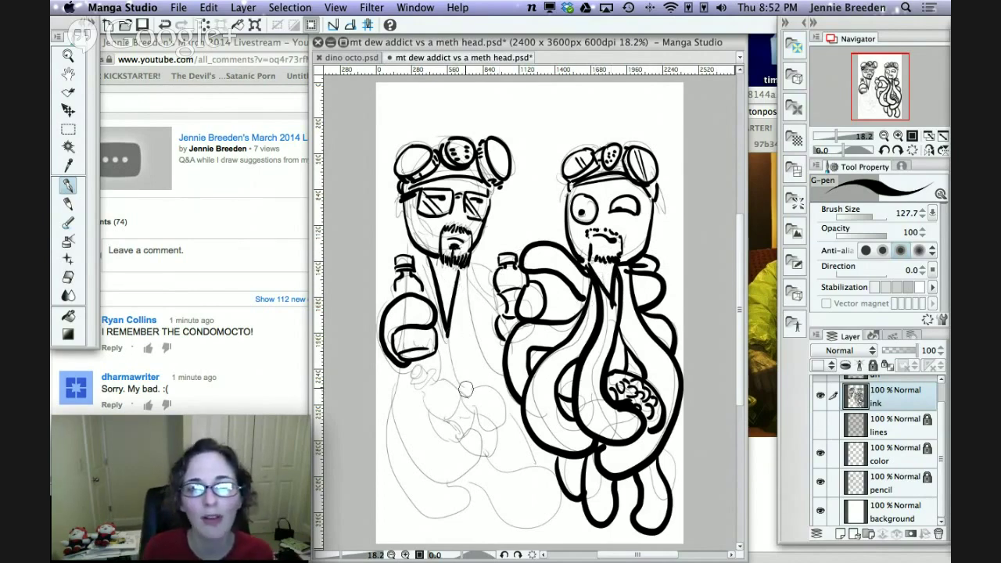
Ink the tilted lower bottle with tentacles wrapped around it, plus the tentacle edges running down from the bearded man's neck.
mouse_move(466, 391)
left_mouse_down()
mouse_move(500, 411)
mouse_move(489, 426)
mouse_move(445, 379)
mouse_move(434, 373)
mouse_move(414, 389)
mouse_move(427, 373)
mouse_move(413, 379)
mouse_move(433, 372)
mouse_move(416, 384)
mouse_move(436, 425)
mouse_move(460, 397)
mouse_move(456, 411)
mouse_move(502, 437)
mouse_move(495, 423)
mouse_move(491, 459)
left_mouse_up()
mouse_move(435, 423)
left_mouse_down()
mouse_move(480, 431)
mouse_move(473, 436)
mouse_move(473, 396)
mouse_move(473, 430)
mouse_move(489, 418)
mouse_move(505, 434)
mouse_move(480, 428)
mouse_move(474, 464)
mouse_move(436, 471)
mouse_move(413, 441)
mouse_move(419, 398)
left_mouse_up()
left_click_drag(435, 318, 463, 381)
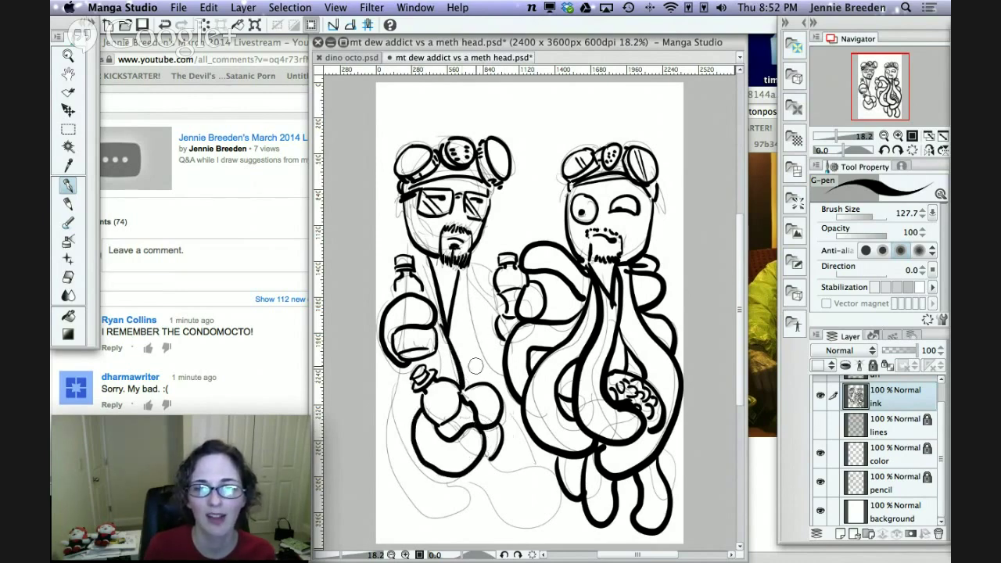
left_click_drag(436, 422, 457, 437)
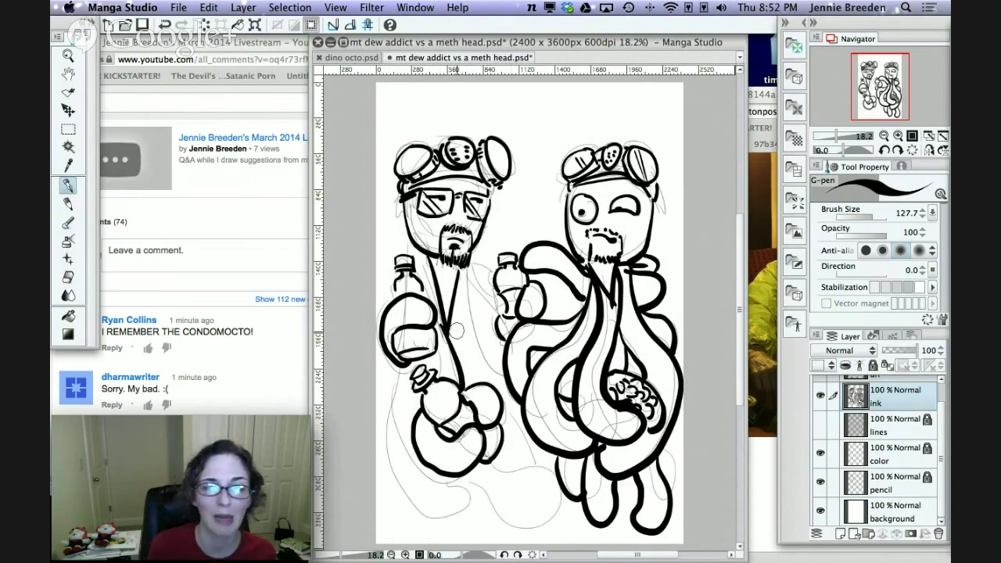
mouse_move(466, 275)
left_mouse_down()
mouse_move(467, 325)
mouse_move(499, 379)
left_mouse_up()
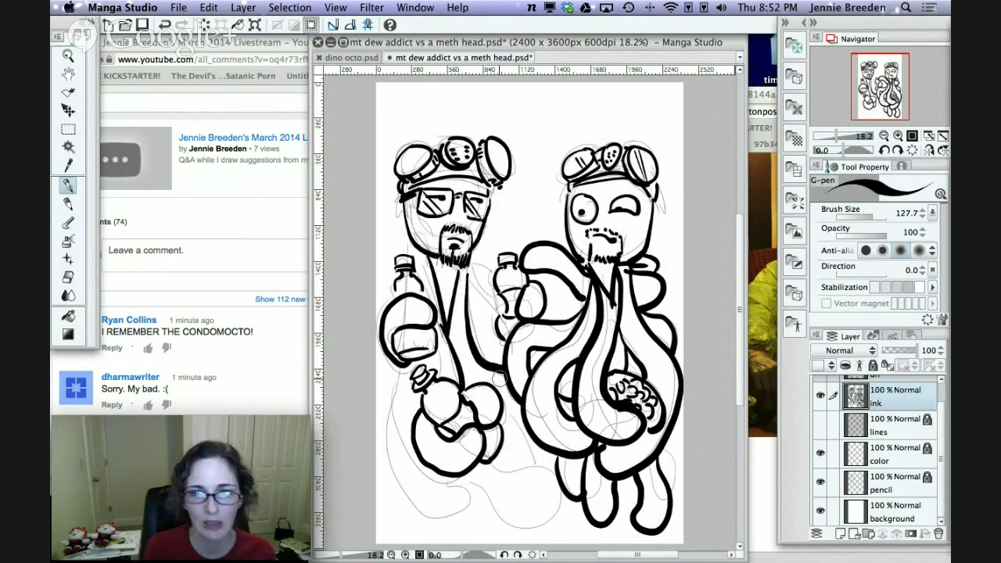
Ink the bearded man's remaining neckline edges and his lower tentacles, including the long outer one, the wavy bottom one and a small tip.
mouse_move(538, 459)
left_mouse_down()
mouse_move(507, 445)
mouse_move(523, 426)
left_mouse_up()
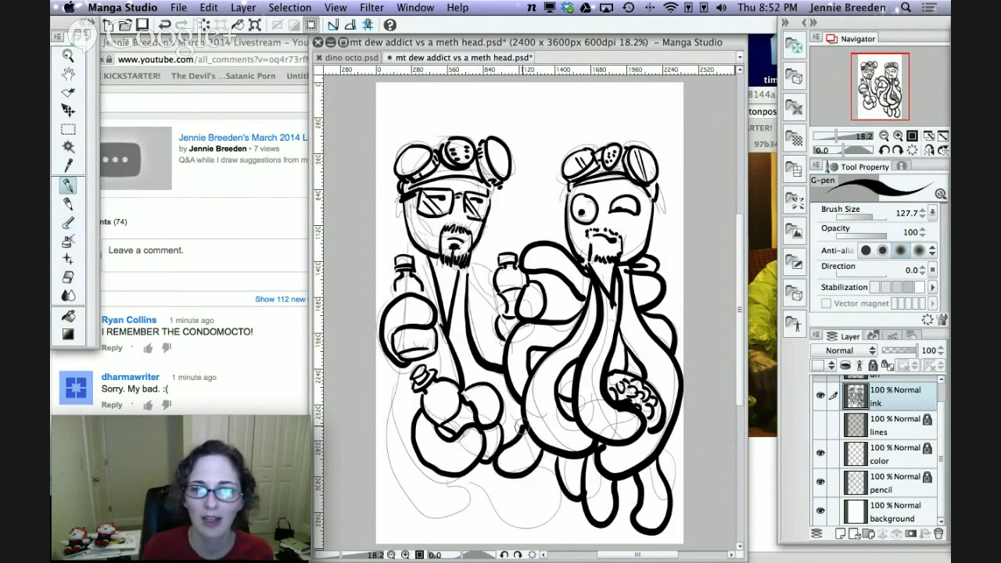
left_click_drag(467, 274, 500, 342)
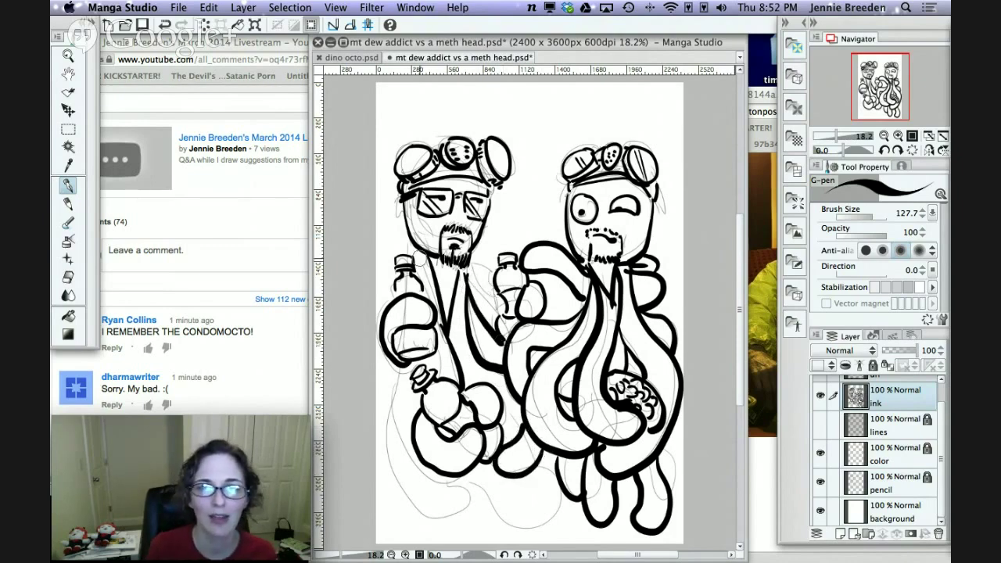
left_click_drag(417, 247, 424, 288)
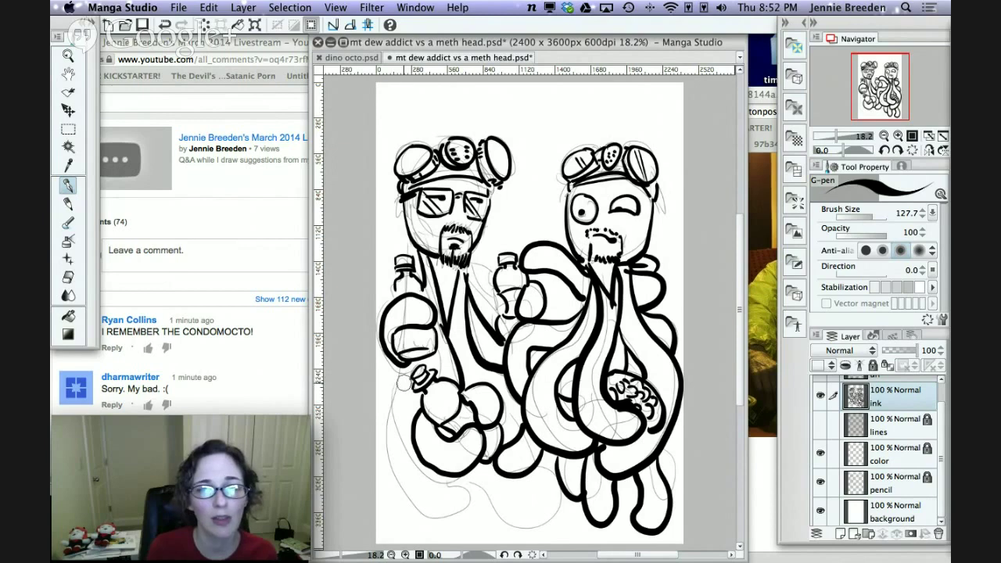
mouse_move(403, 374)
left_mouse_down()
mouse_move(391, 491)
mouse_move(467, 522)
mouse_move(426, 492)
mouse_move(420, 462)
left_mouse_up()
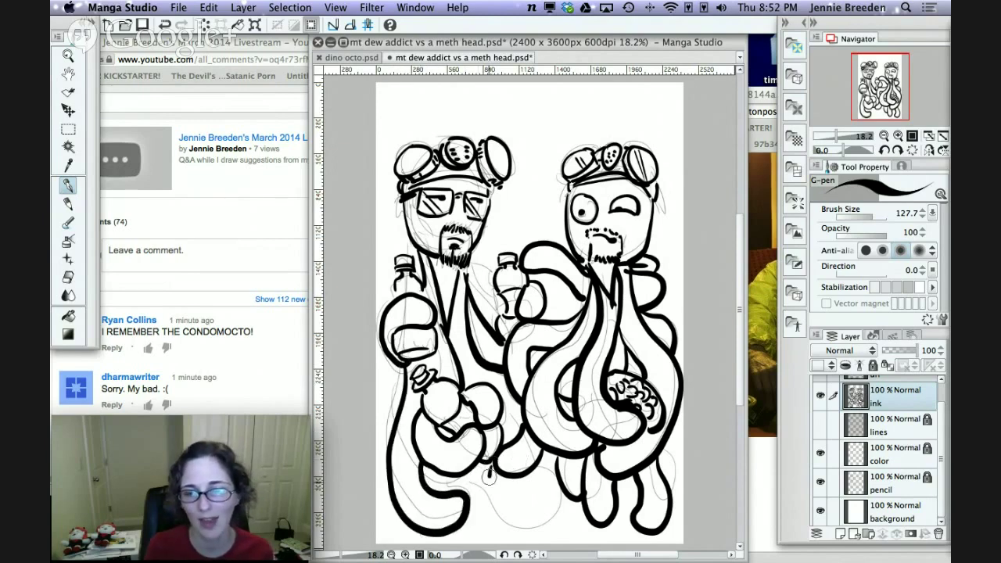
mouse_move(488, 479)
left_mouse_down()
mouse_move(568, 493)
mouse_move(533, 544)
mouse_move(474, 513)
mouse_move(461, 472)
left_mouse_up()
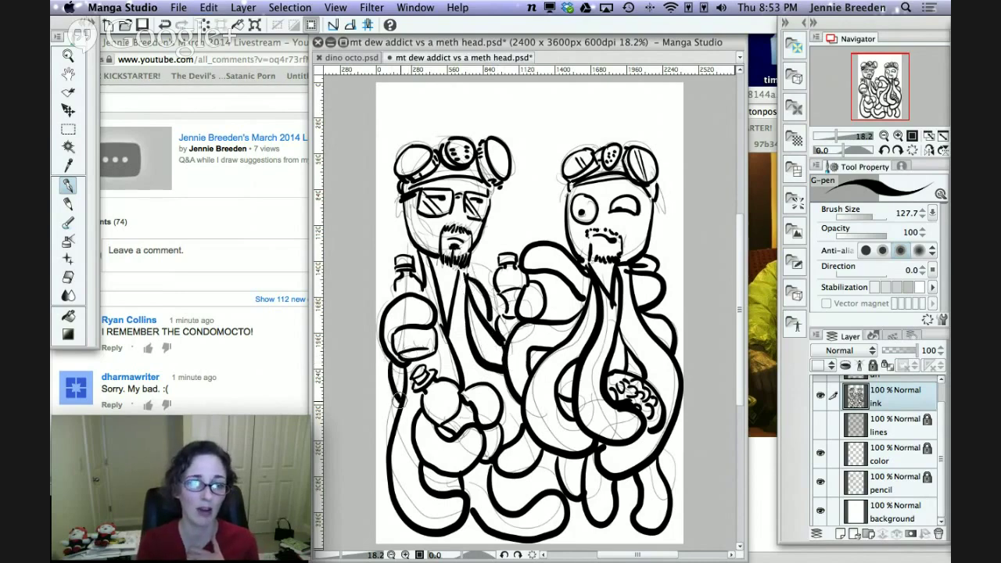
mouse_move(391, 512)
left_mouse_down()
mouse_move(413, 533)
mouse_move(431, 510)
left_mouse_up()
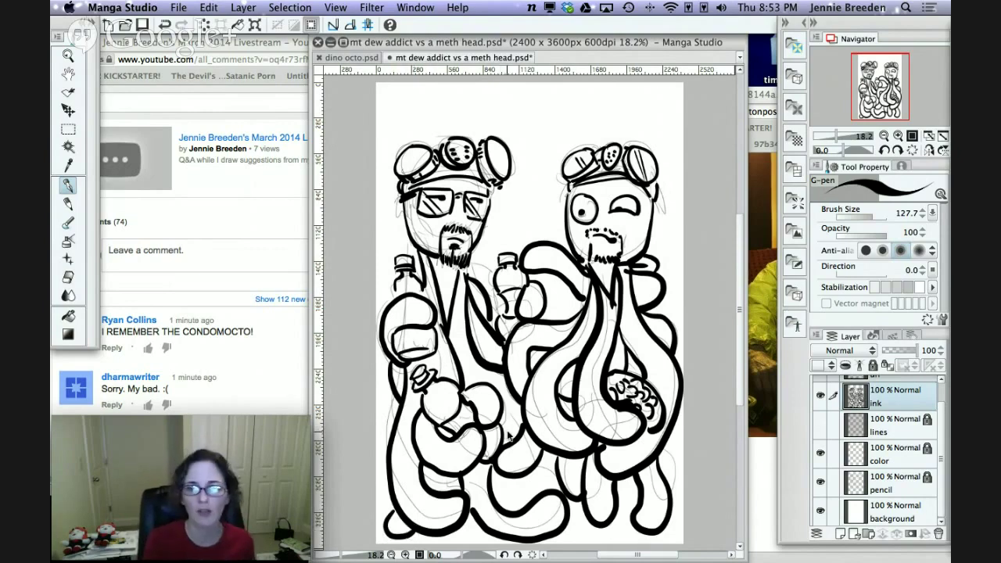
key("super+z")
key("super+z")
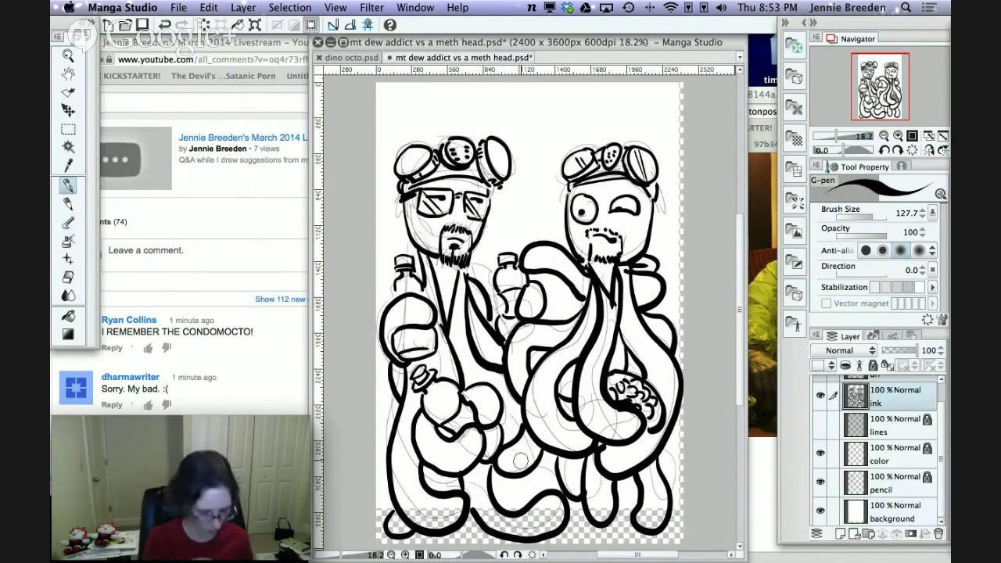
key("super+z")
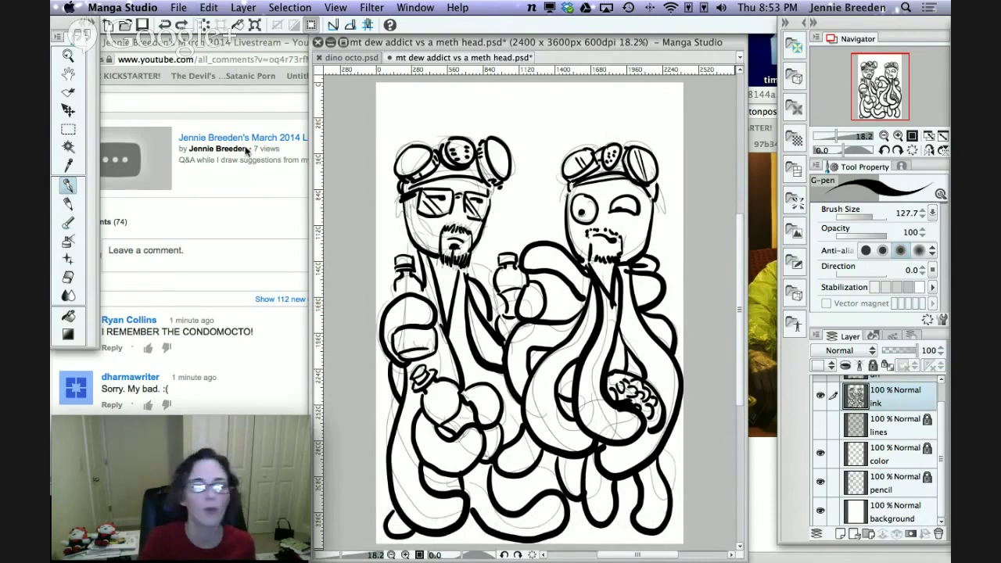
Move the inked drawing up on the canvas and hide the pencil layer.
left_click(68, 110)
left_click_drag(537, 381, 533, 334)
left_click(820, 482)
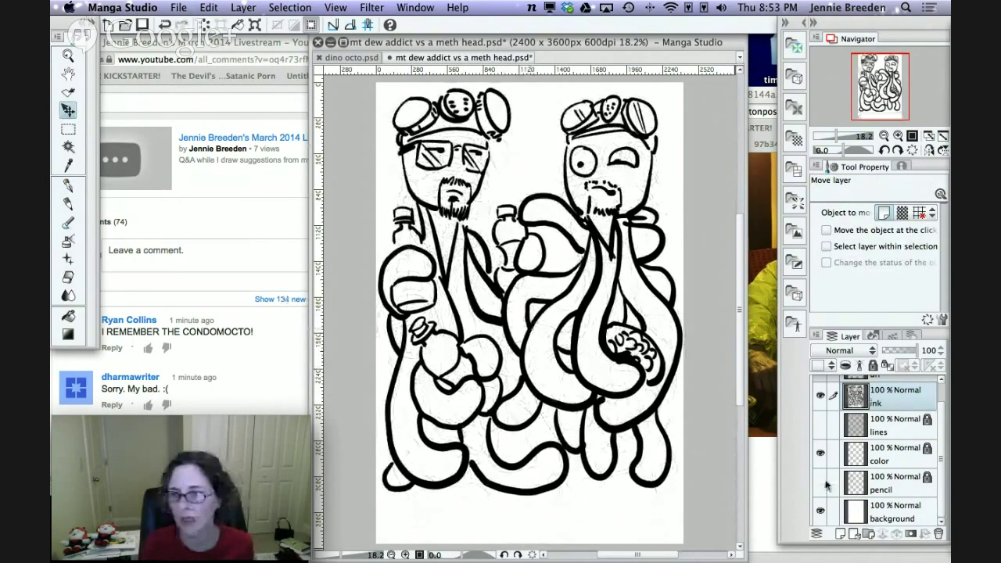
Ink two more short tentacle tips hanging below the bearded man's lower tentacles.
left_click(77, 187)
mouse_move(482, 481)
left_mouse_down()
mouse_move(479, 518)
mouse_move(446, 504)
mouse_move(453, 474)
left_mouse_up()
mouse_move(502, 427)
left_mouse_down()
mouse_move(534, 463)
mouse_move(542, 499)
mouse_move(538, 530)
mouse_move(501, 517)
left_mouse_up()
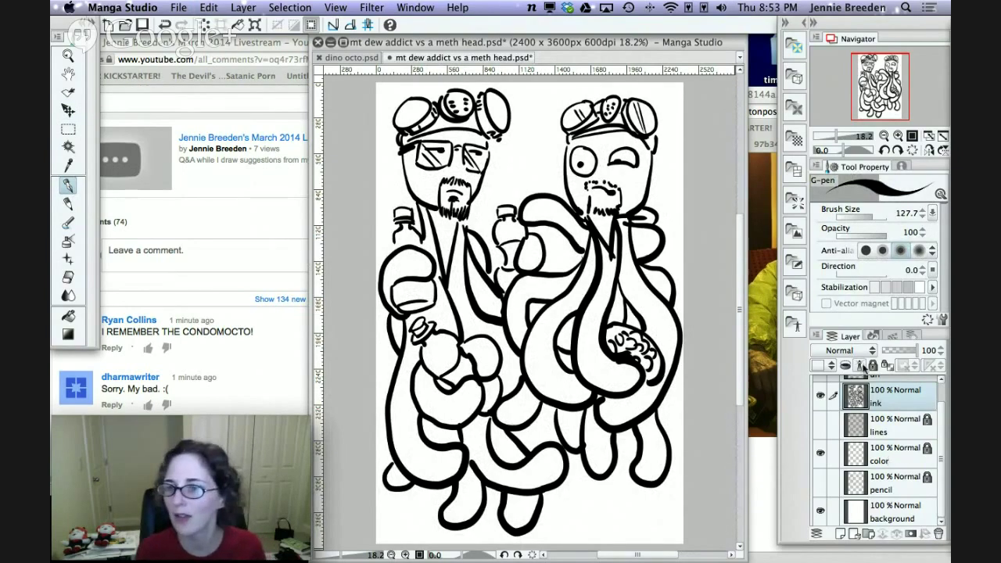
Lock the ink layer, then select and unlock the color layer.
left_click(873, 365)
left_click(894, 462)
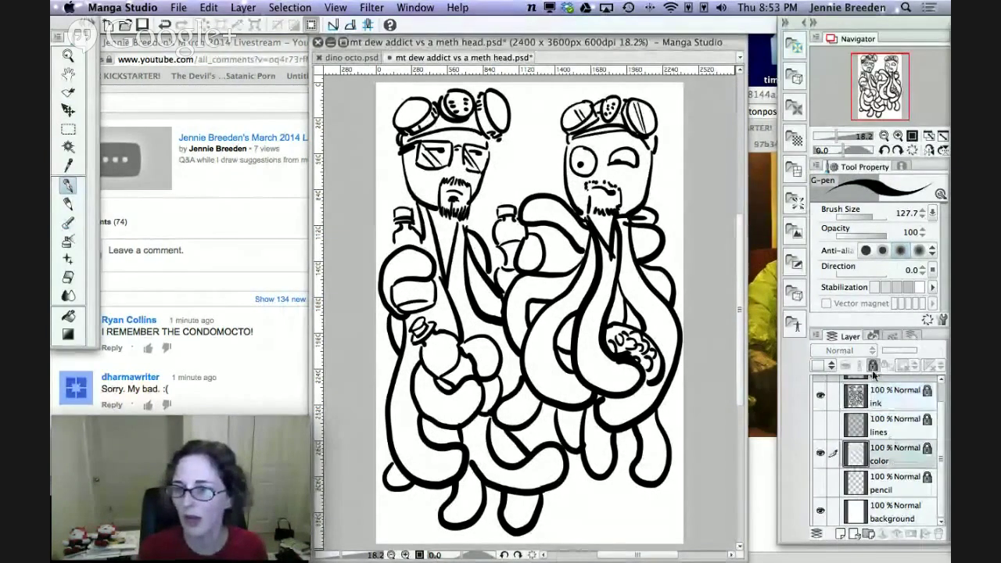
Show the colour wheel beside the canvas and choose a bright yellow drawing colour (H 60, S 99, V 99).
left_click_drag(648, 44, 508, 46)
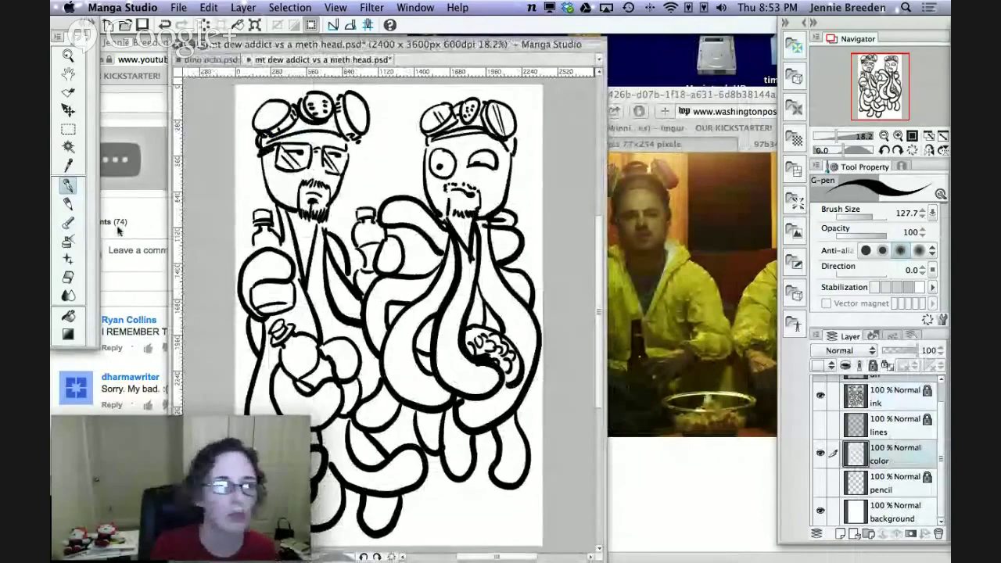
left_click(96, 26)
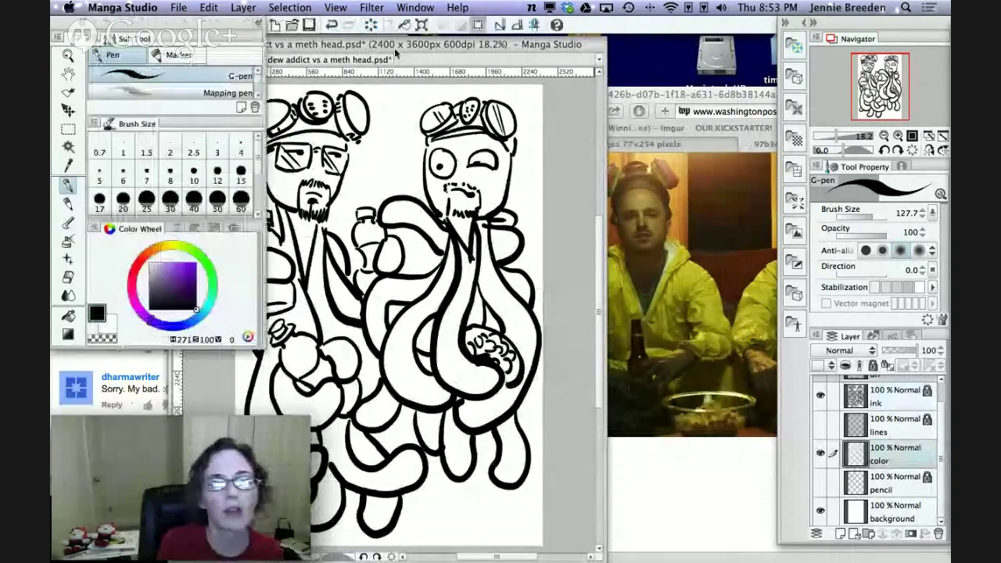
mouse_move(405, 44)
left_mouse_down()
mouse_move(507, 54)
mouse_move(519, 46)
left_mouse_up()
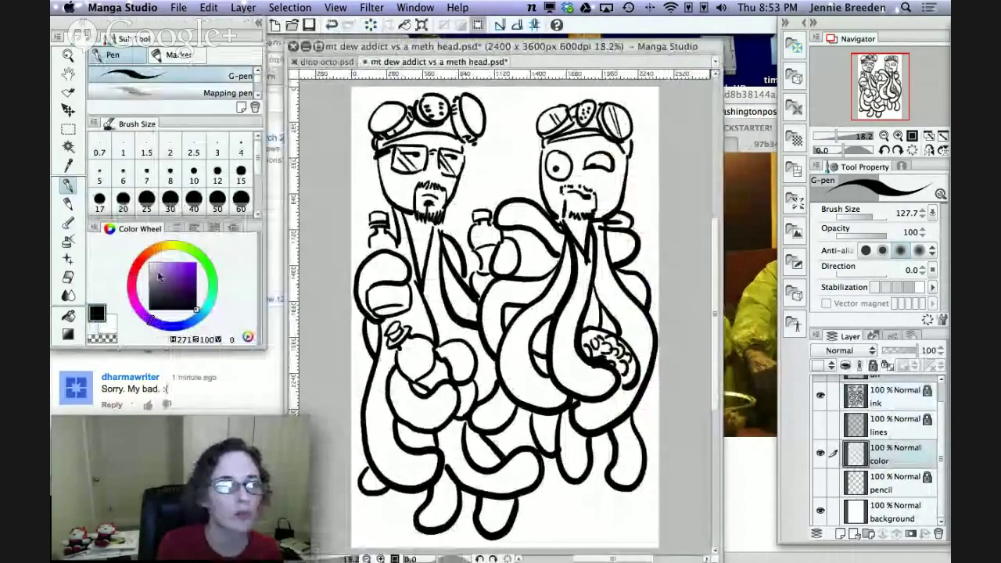
left_click(171, 245)
left_click(195, 264)
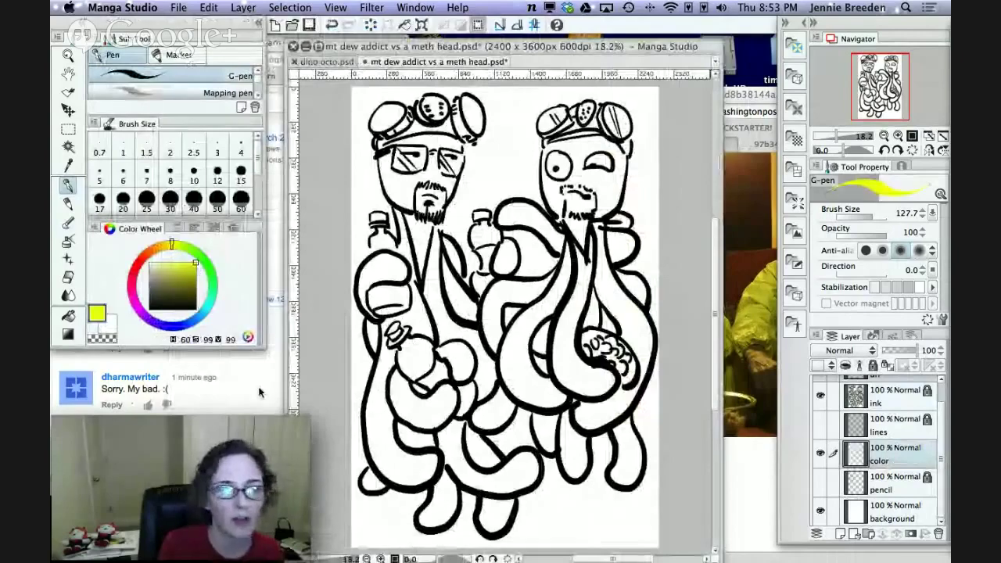
Switch to Safari and read the newest comments on the livestream's YouTube page.
left_click(261, 393)
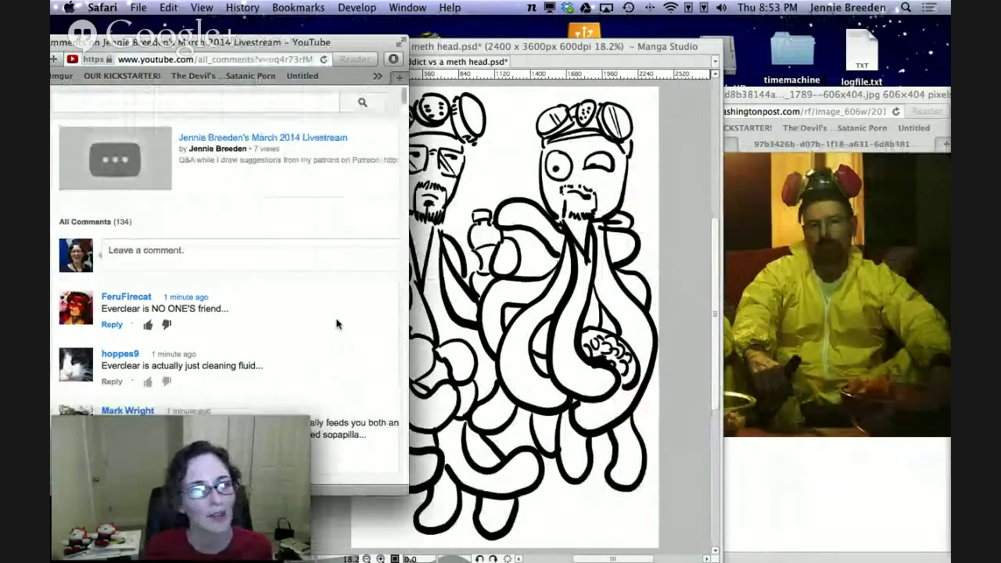
scroll(337, 324, "down", 5)
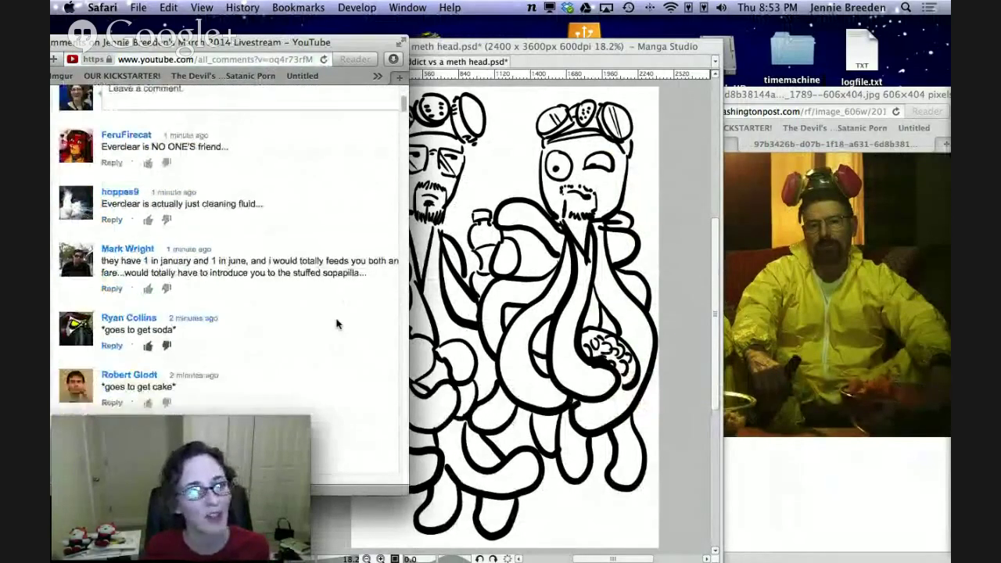
scroll(337, 324, "down", 1)
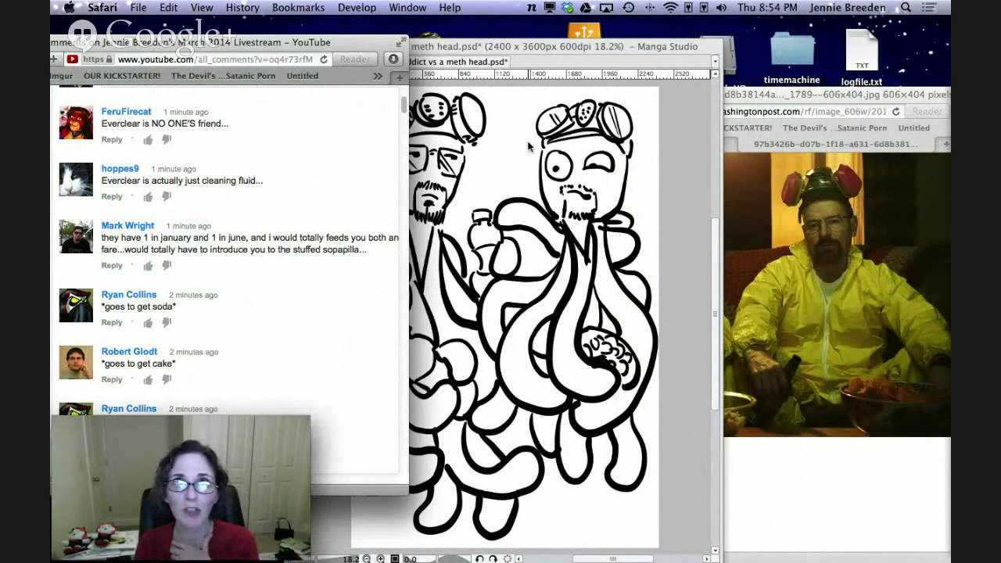
Return to Manga Studio and save the illustration.
left_click(551, 48)
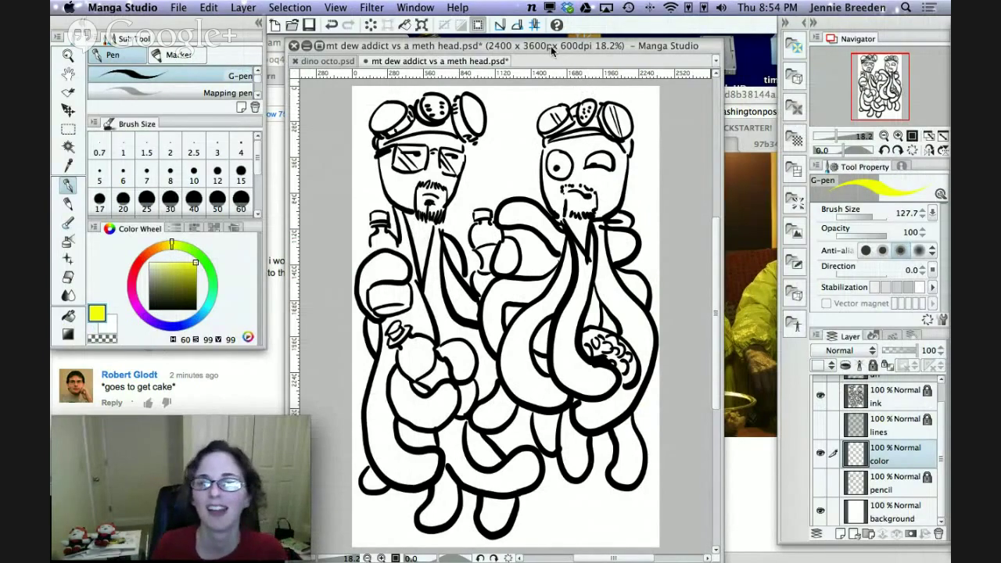
key("super+s")
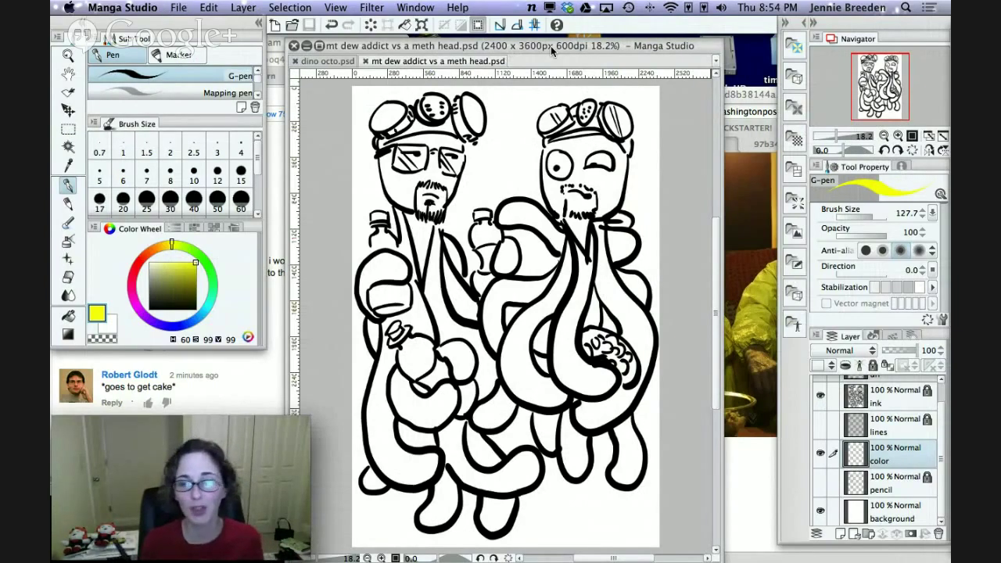
left_click(365, 240)
key("super+z")
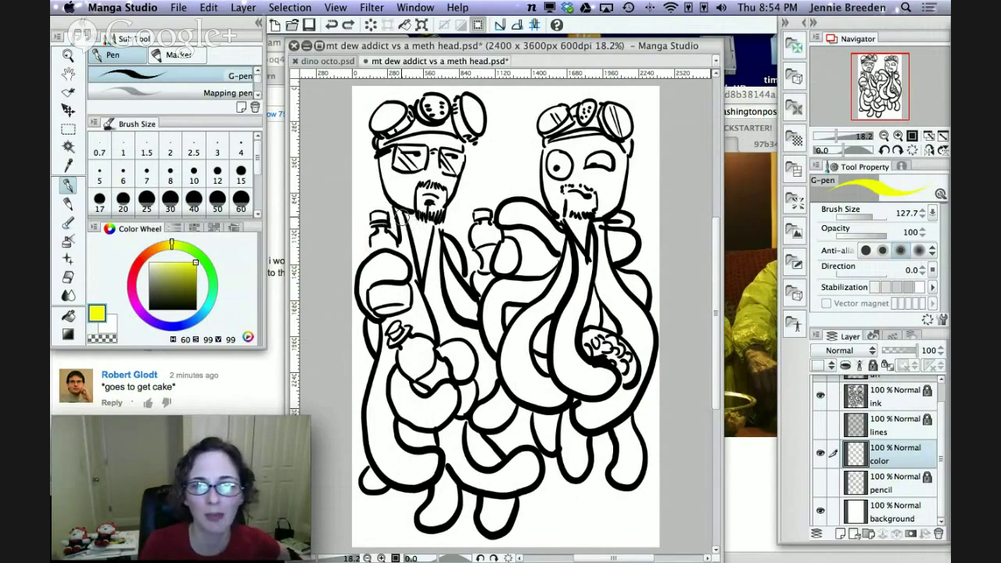
Paint the bearded man's outer neck edge, bottle-holding tentacles and lower tentacles yellow on the color layer.
mouse_move(396, 204)
left_mouse_down()
mouse_move(431, 343)
mouse_move(416, 312)
mouse_move(415, 327)
mouse_move(397, 317)
mouse_move(391, 364)
left_mouse_up()
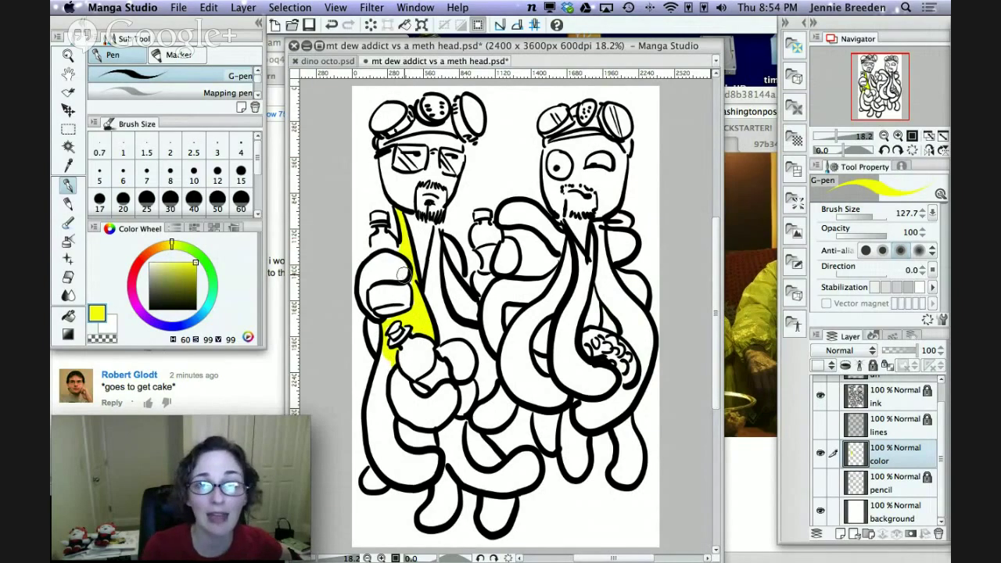
mouse_move(402, 269)
left_mouse_down()
mouse_move(369, 254)
mouse_move(397, 267)
mouse_move(369, 274)
mouse_move(375, 256)
mouse_move(362, 289)
mouse_move(376, 272)
mouse_move(365, 283)
mouse_move(376, 321)
mouse_move(377, 291)
mouse_move(398, 286)
mouse_move(389, 337)
mouse_move(376, 342)
mouse_move(371, 328)
mouse_move(382, 361)
mouse_move(366, 422)
mouse_move(394, 481)
mouse_move(412, 484)
mouse_move(433, 469)
mouse_move(392, 425)
mouse_move(441, 424)
mouse_move(452, 406)
mouse_move(445, 385)
mouse_move(419, 399)
left_mouse_up()
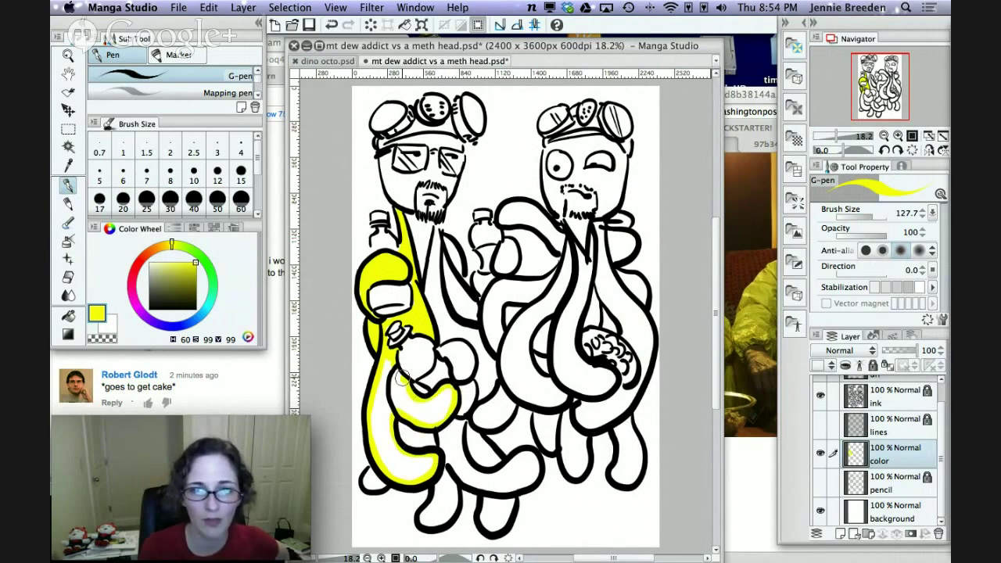
mouse_move(463, 347)
left_mouse_down()
mouse_move(454, 369)
mouse_move(445, 348)
mouse_move(464, 365)
mouse_move(445, 354)
mouse_move(407, 372)
mouse_move(390, 356)
mouse_move(372, 420)
mouse_move(391, 386)
mouse_move(383, 454)
mouse_move(389, 439)
mouse_move(414, 469)
mouse_move(425, 467)
mouse_move(386, 470)
mouse_move(388, 365)
mouse_move(396, 409)
mouse_move(414, 401)
mouse_move(436, 422)
mouse_move(450, 391)
mouse_move(404, 404)
mouse_move(367, 483)
left_mouse_up()
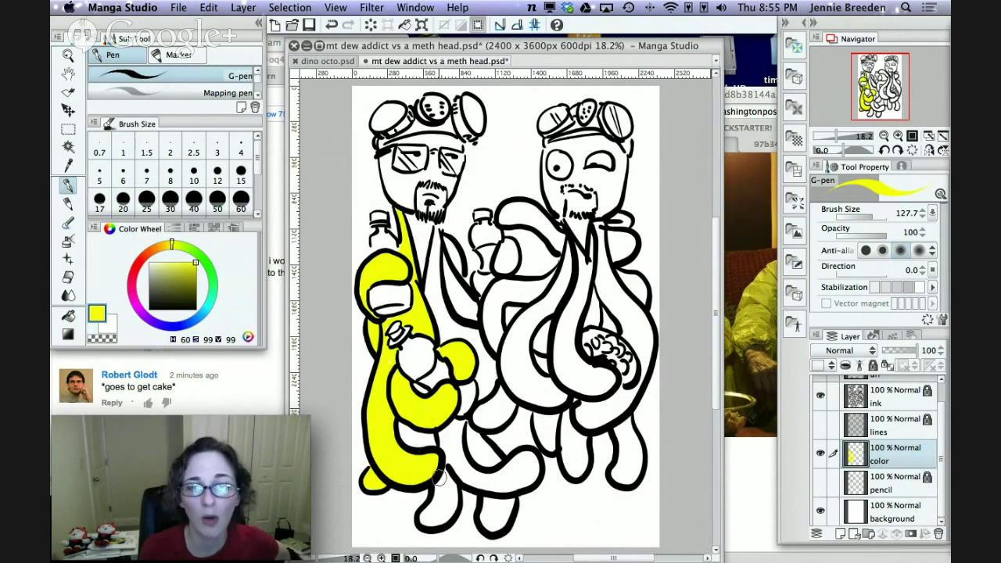
mouse_move(439, 477)
left_mouse_down()
mouse_move(447, 521)
mouse_move(422, 510)
mouse_move(458, 479)
mouse_move(439, 441)
mouse_move(442, 423)
mouse_move(448, 469)
mouse_move(453, 418)
mouse_move(469, 487)
mouse_move(466, 424)
mouse_move(487, 486)
mouse_move(487, 443)
mouse_move(517, 491)
mouse_move(521, 450)
mouse_move(538, 477)
mouse_move(502, 473)
mouse_move(510, 490)
mouse_move(499, 489)
mouse_move(445, 423)
left_mouse_up()
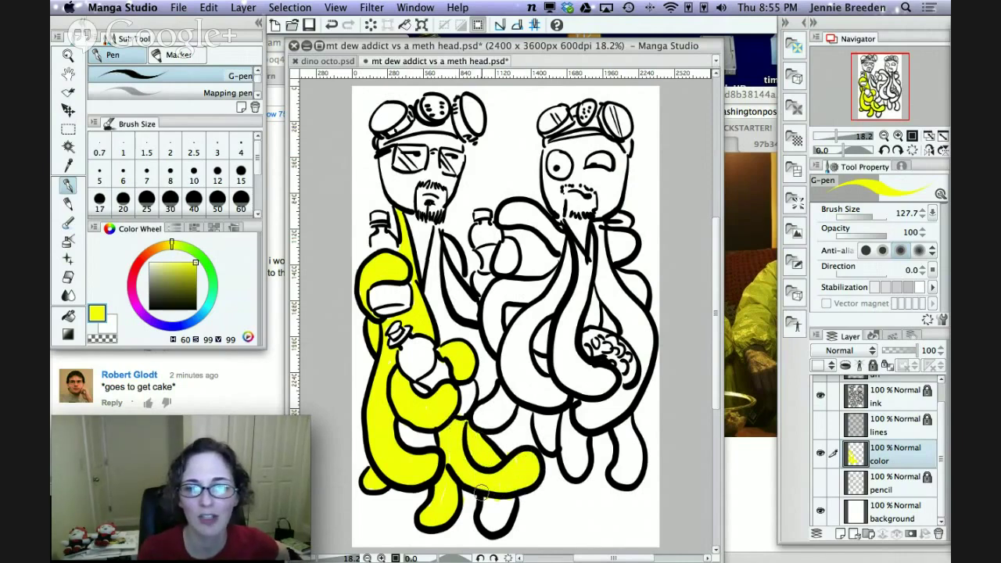
mouse_move(483, 493)
left_mouse_down()
mouse_move(491, 516)
mouse_move(508, 504)
mouse_move(485, 517)
left_mouse_up()
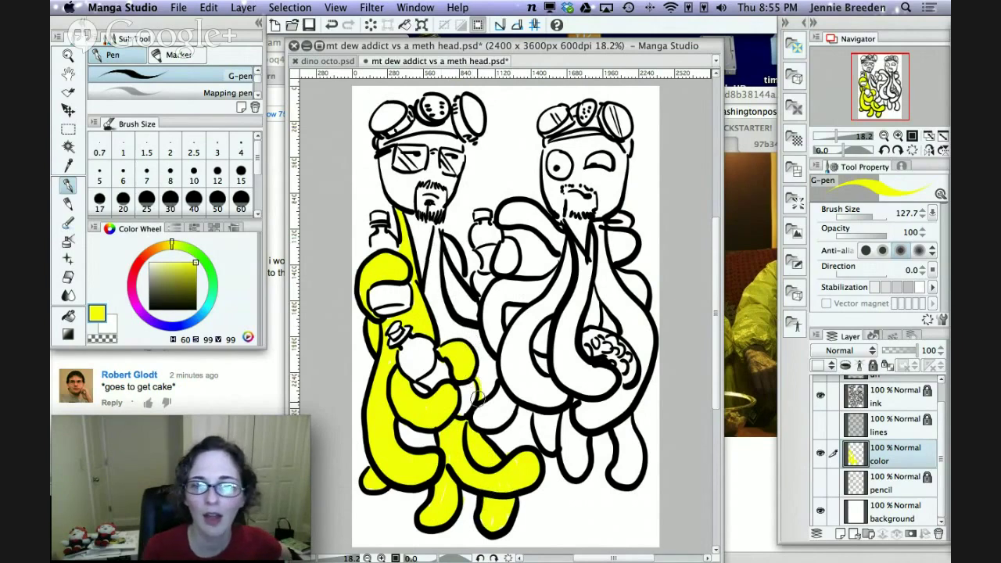
Outline the bearded man's remaining tentacles and all of the second man's tentacles in yellow, then fill the enclosed areas.
mouse_move(477, 396)
left_mouse_down()
mouse_move(492, 426)
mouse_move(517, 397)
mouse_move(535, 405)
mouse_move(545, 443)
mouse_move(565, 447)
mouse_move(567, 470)
mouse_move(562, 456)
mouse_move(579, 458)
mouse_move(567, 481)
mouse_move(586, 466)
mouse_move(585, 433)
mouse_move(596, 427)
mouse_move(611, 425)
mouse_move(613, 475)
mouse_move(630, 482)
mouse_move(641, 473)
mouse_move(631, 403)
mouse_move(650, 359)
mouse_move(644, 281)
mouse_move(615, 271)
mouse_move(613, 247)
mouse_move(607, 276)
mouse_move(621, 276)
mouse_move(618, 260)
mouse_move(639, 245)
mouse_move(614, 215)
mouse_move(596, 226)
mouse_move(581, 259)
mouse_move(554, 199)
mouse_move(565, 235)
mouse_move(522, 199)
mouse_move(500, 222)
mouse_move(543, 233)
mouse_move(559, 250)
mouse_move(555, 274)
mouse_move(539, 281)
mouse_move(508, 243)
mouse_move(485, 306)
mouse_move(441, 235)
mouse_move(428, 286)
mouse_move(431, 258)
left_mouse_up()
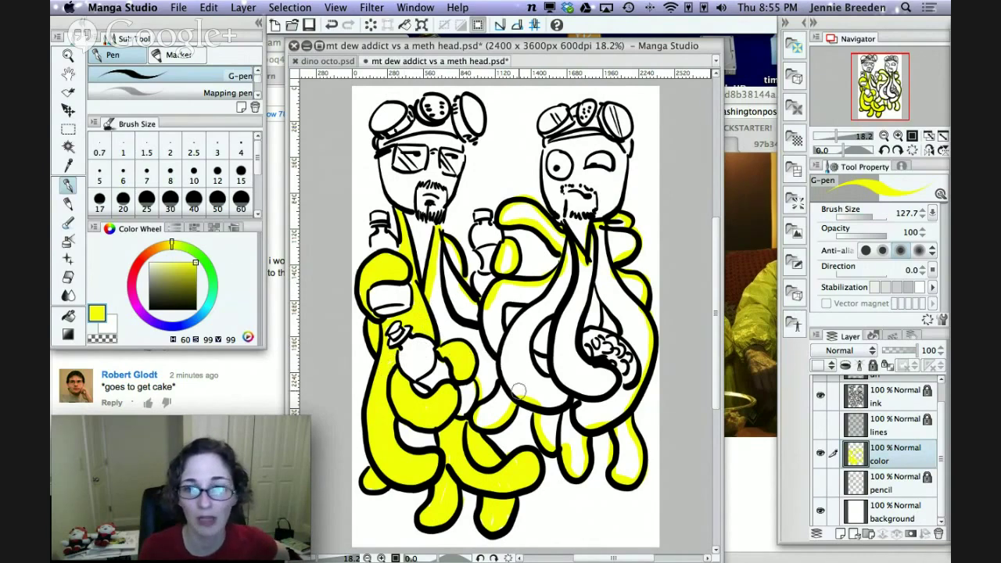
left_click(68, 316)
left_click(518, 356)
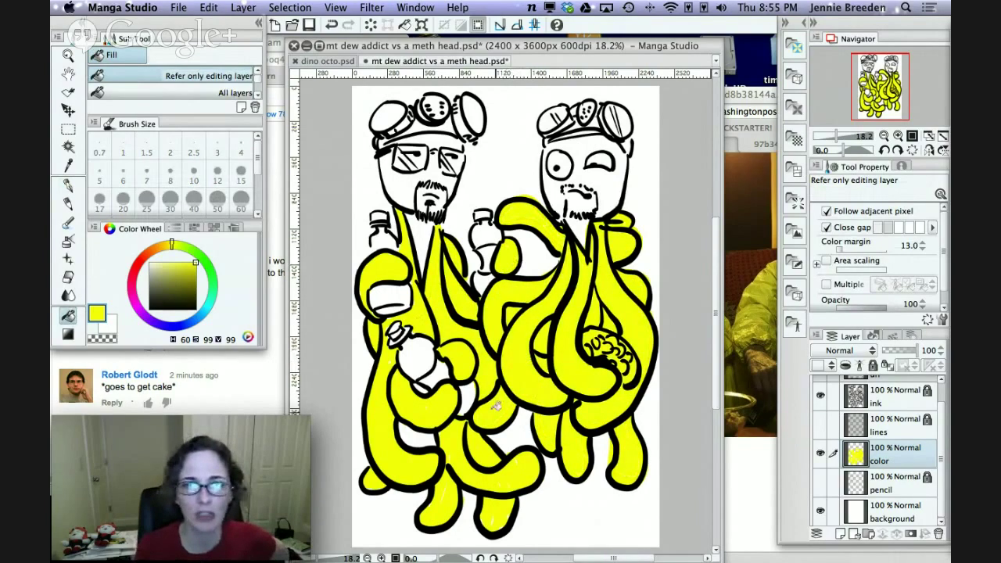
Clear the yellow from the second man's bowl and the gaps between his tentacles.
left_click(68, 186)
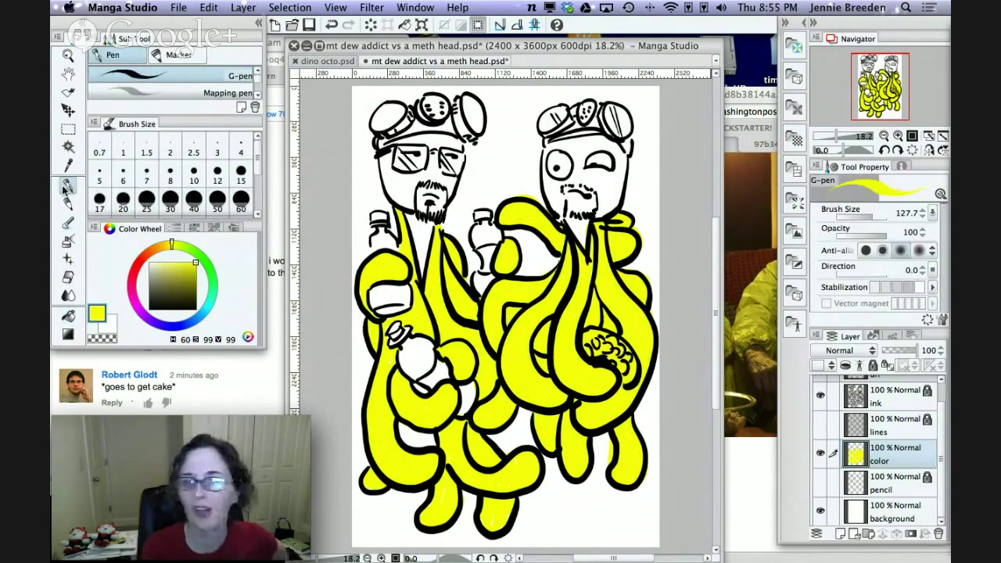
left_click_drag(591, 334, 629, 358)
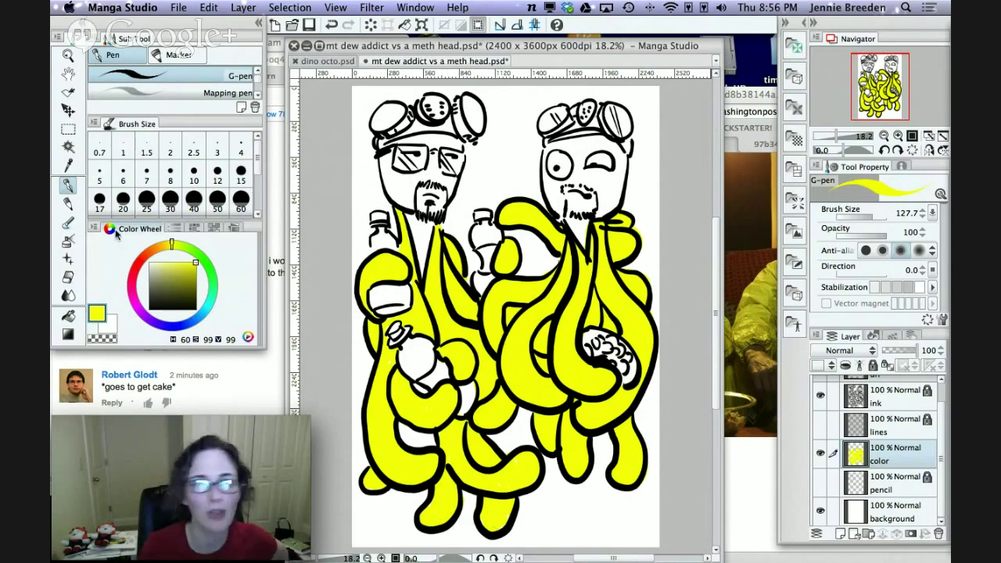
left_click(68, 315)
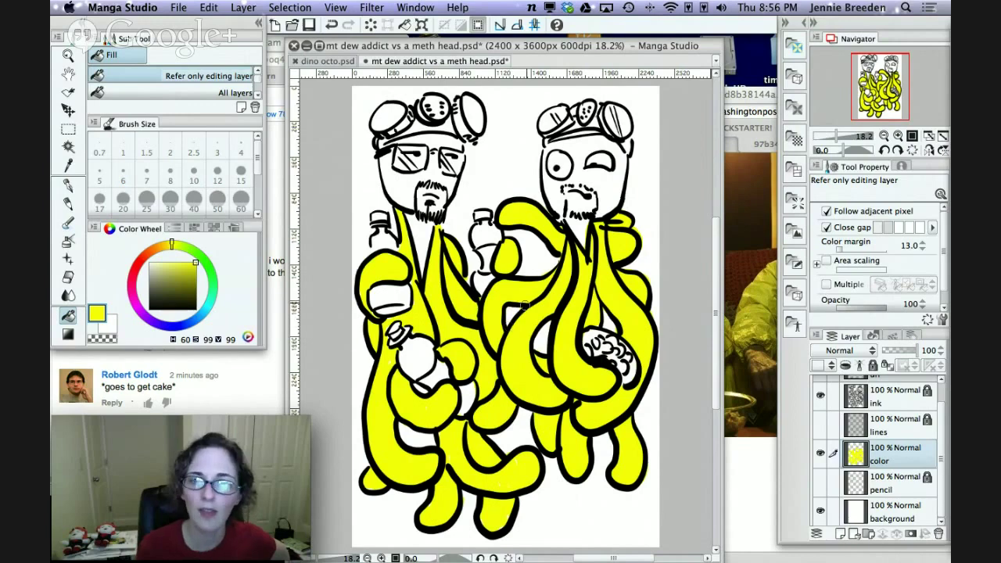
Choose a sky blue (H 194, S 99, V 99) and paint the heap in the second man's bowl.
left_click(195, 325)
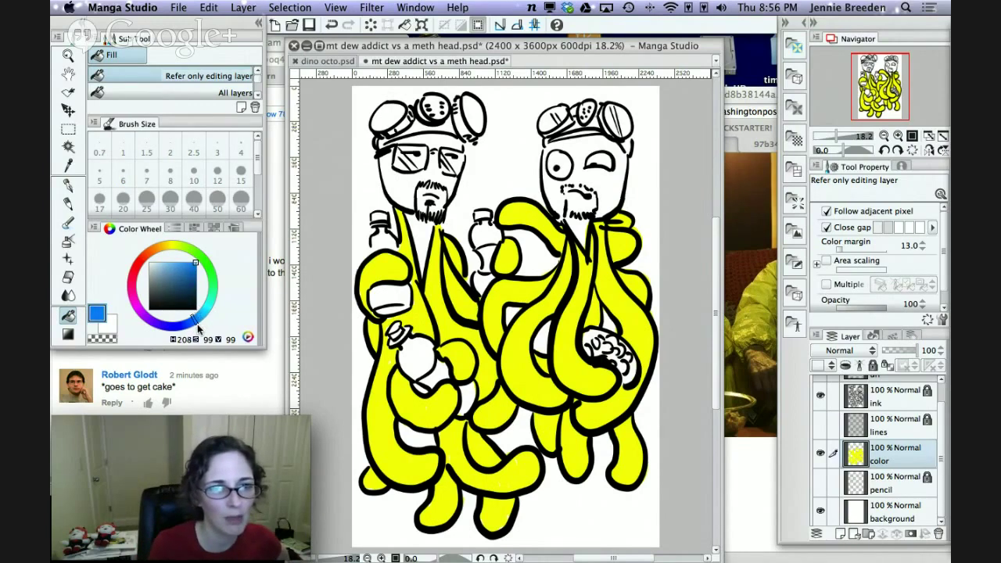
left_click_drag(198, 329, 209, 325)
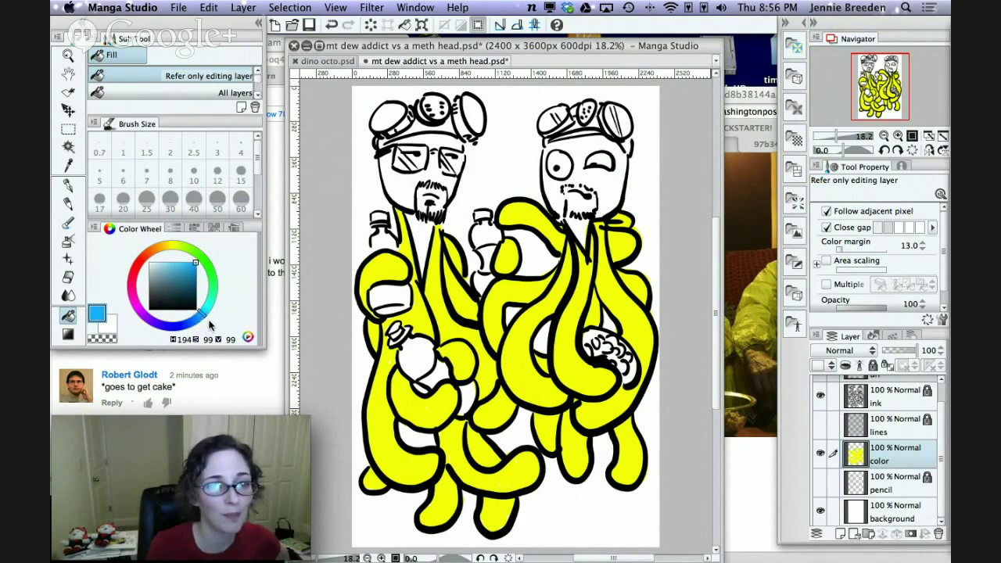
left_click(68, 184)
mouse_move(586, 344)
left_mouse_down()
mouse_move(622, 367)
mouse_move(585, 338)
left_mouse_up()
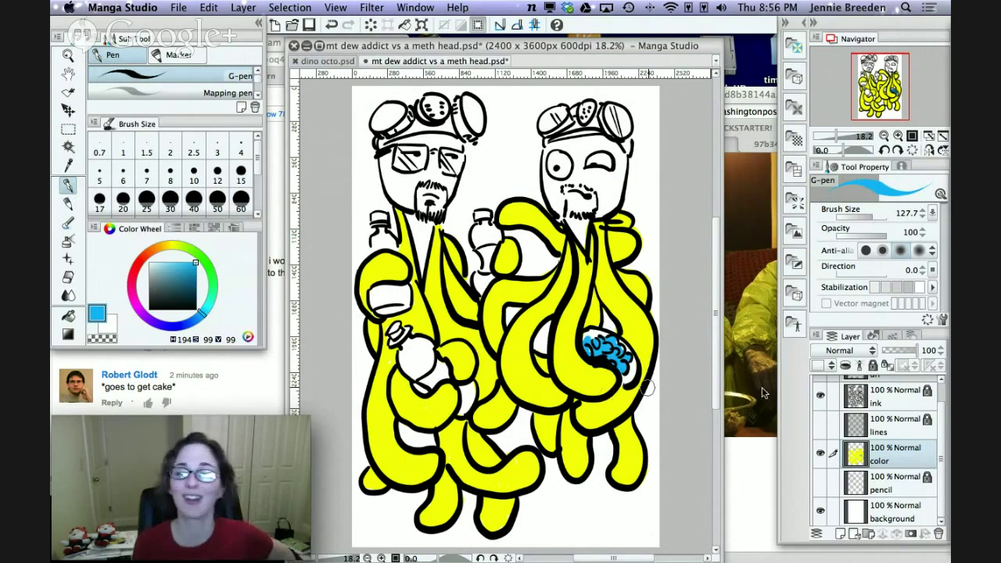
Choose a light pink (H 301, S 41, V 100) and paint the two outer discs of both men's headgear.
left_click(137, 308)
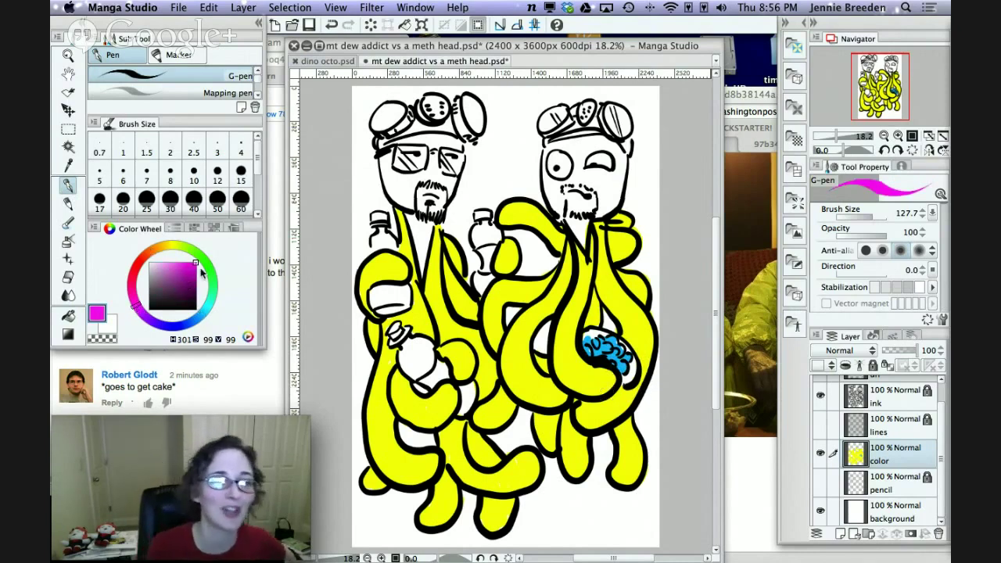
left_click_drag(177, 267, 168, 261)
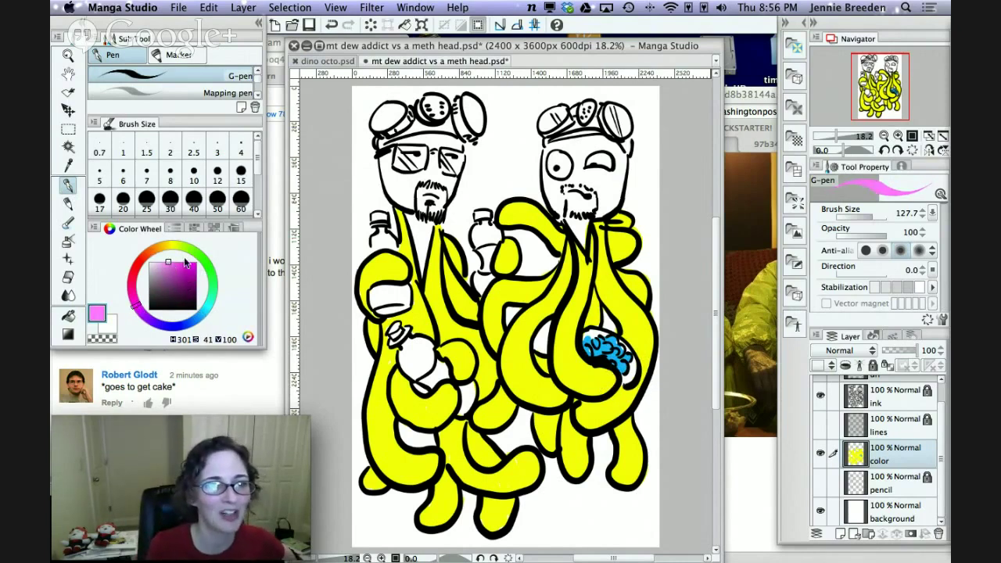
left_click_drag(403, 110, 374, 117)
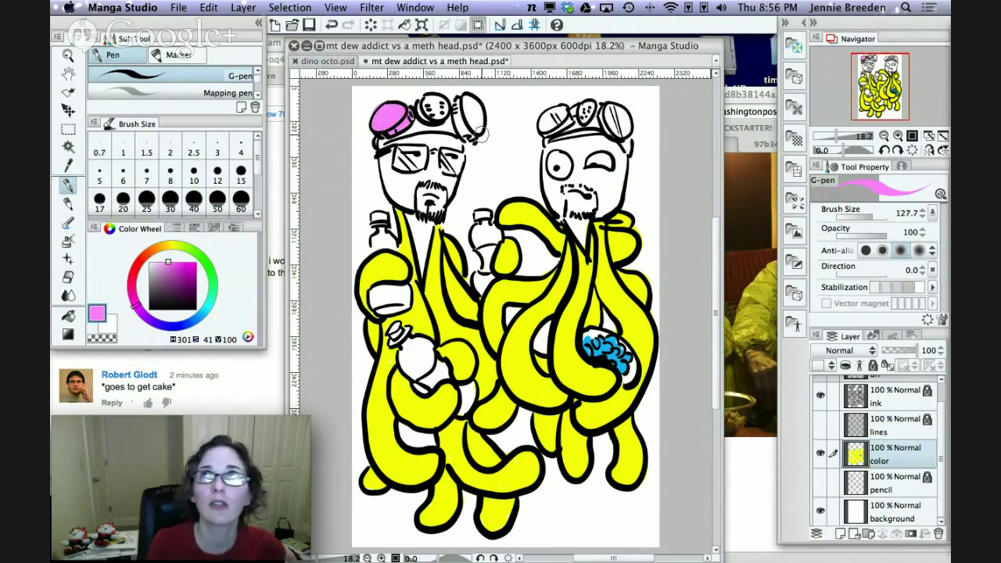
mouse_move(458, 111)
left_mouse_down()
mouse_move(473, 139)
mouse_move(466, 94)
mouse_move(482, 119)
mouse_move(457, 109)
left_mouse_up()
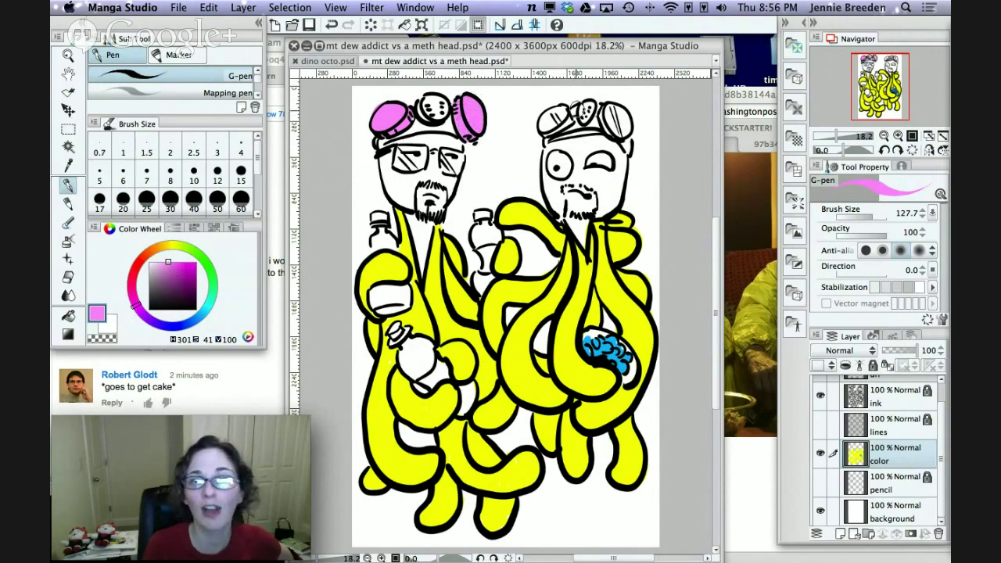
mouse_move(568, 125)
left_mouse_down()
mouse_move(542, 129)
mouse_move(555, 113)
mouse_move(545, 125)
mouse_move(616, 115)
mouse_move(625, 140)
mouse_move(624, 114)
left_mouse_up()
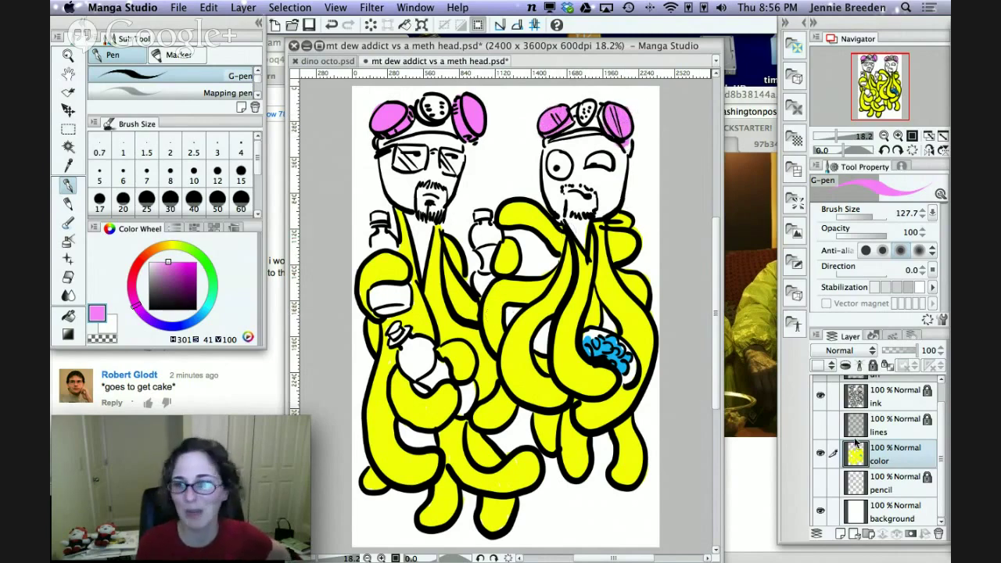
Add a new layer directly above the pencil layer and fill it with bright blue (H 199, S 100, V 100) as the background.
left_click(888, 489)
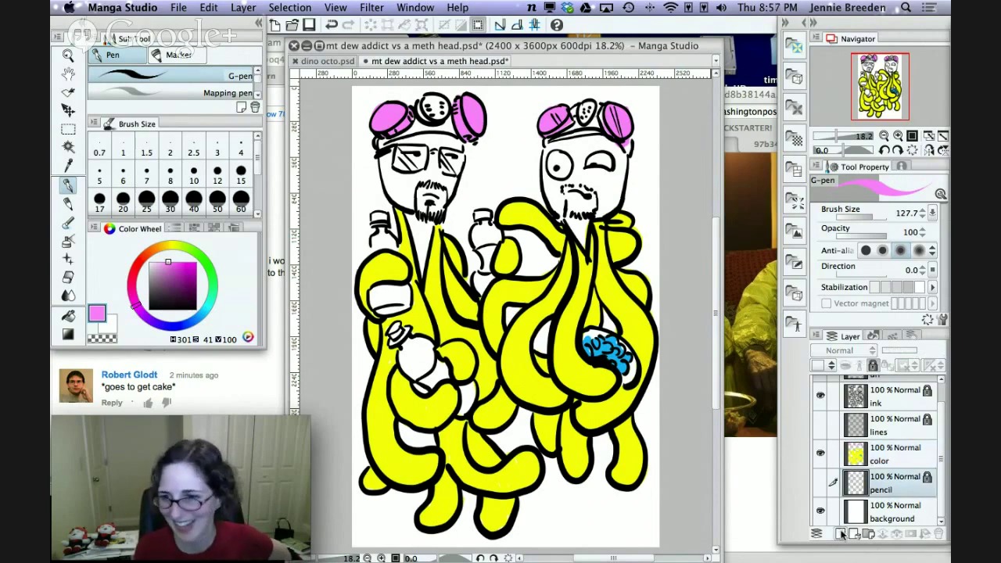
left_click(840, 533)
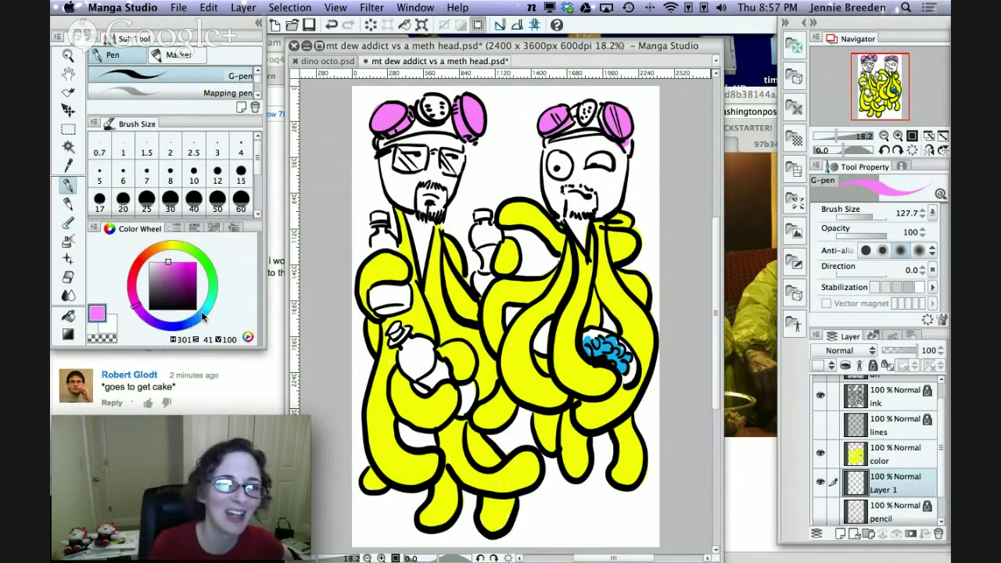
left_click_drag(202, 316, 201, 327)
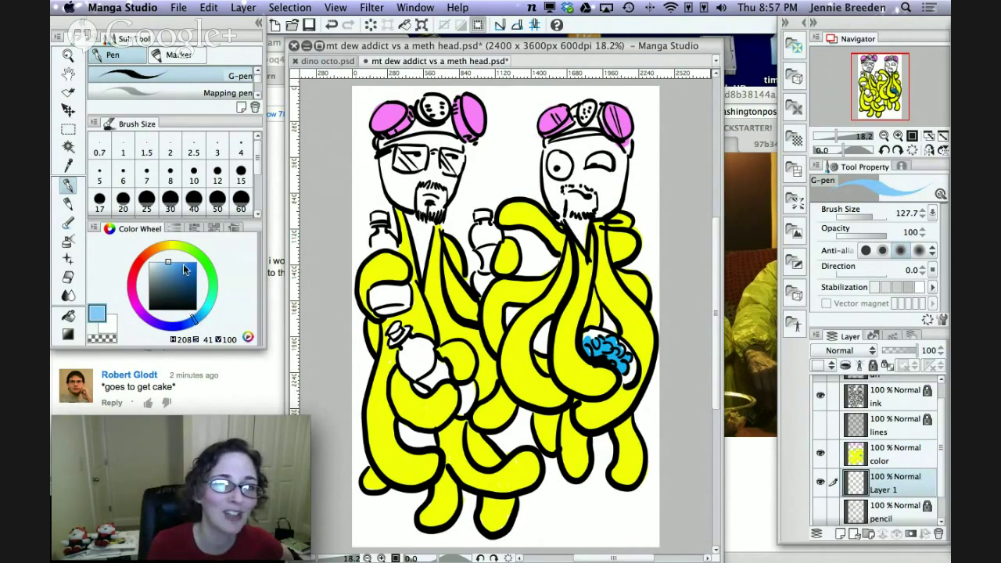
left_click_drag(183, 263, 196, 263)
left_click_drag(197, 320, 202, 317)
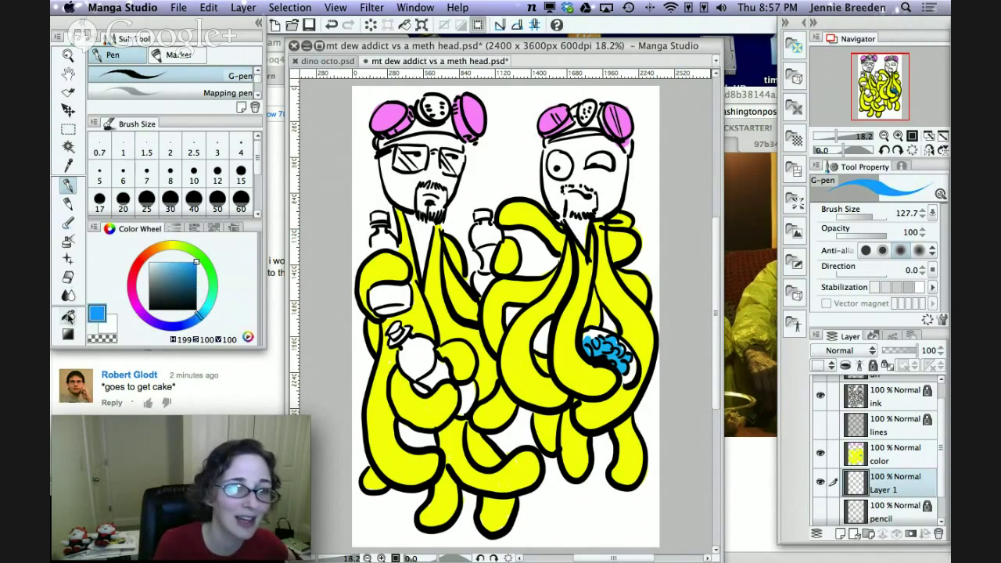
left_click(68, 315)
left_click(575, 538)
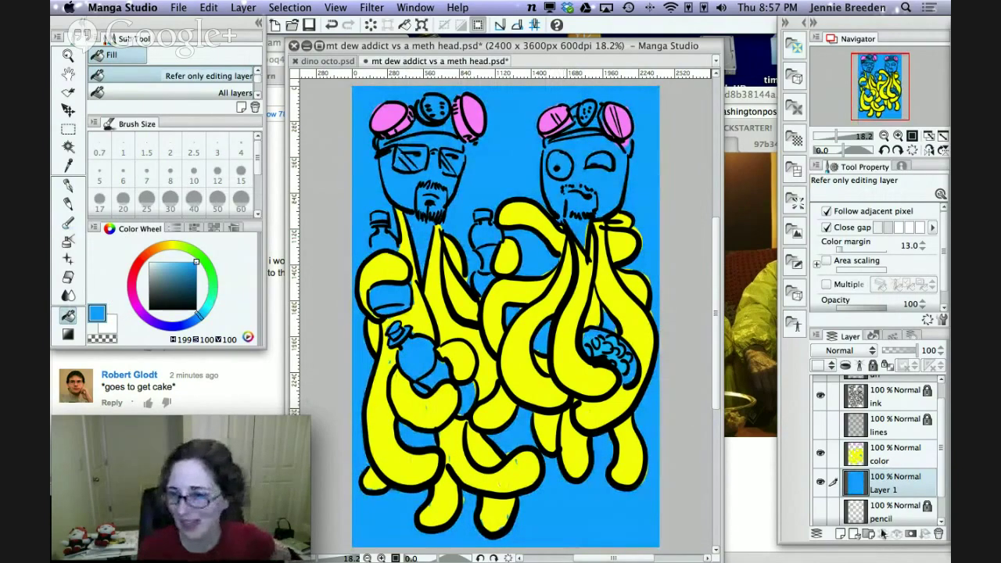
On another new layer above the blue background, outline the bearded man's head, neck and bottles in white and fill the enclosed areas.
left_click(840, 534)
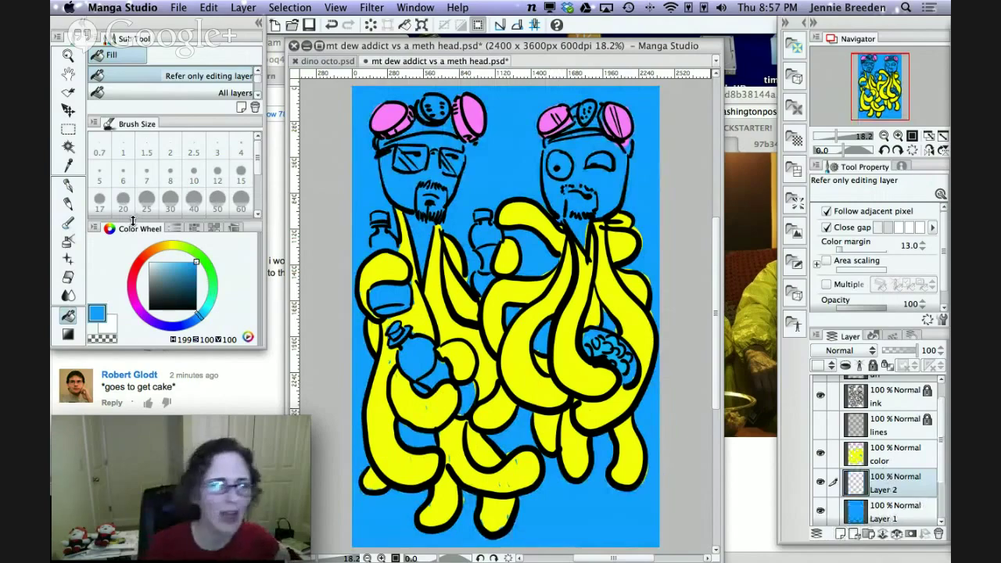
left_click_drag(156, 266, 148, 260)
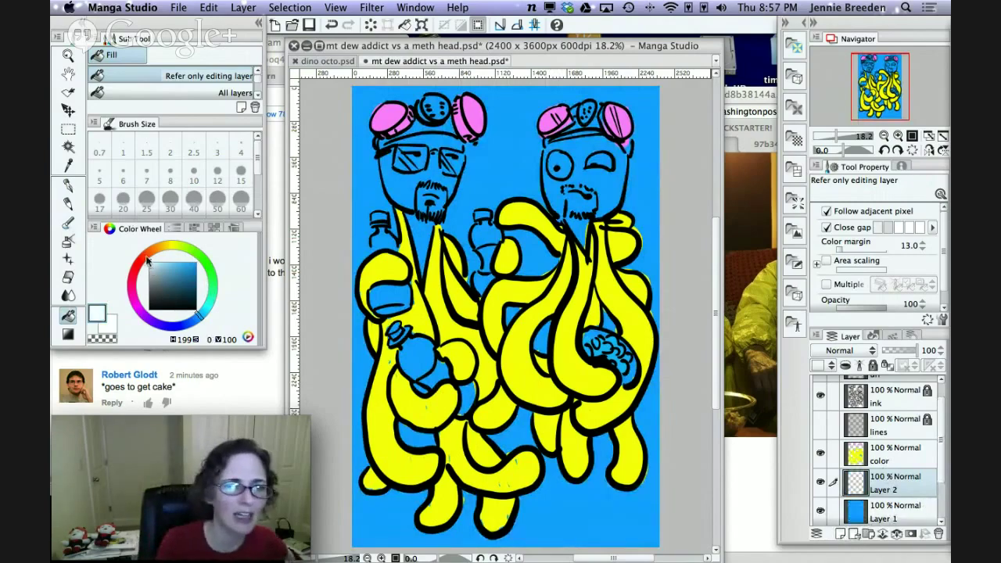
left_click(69, 186)
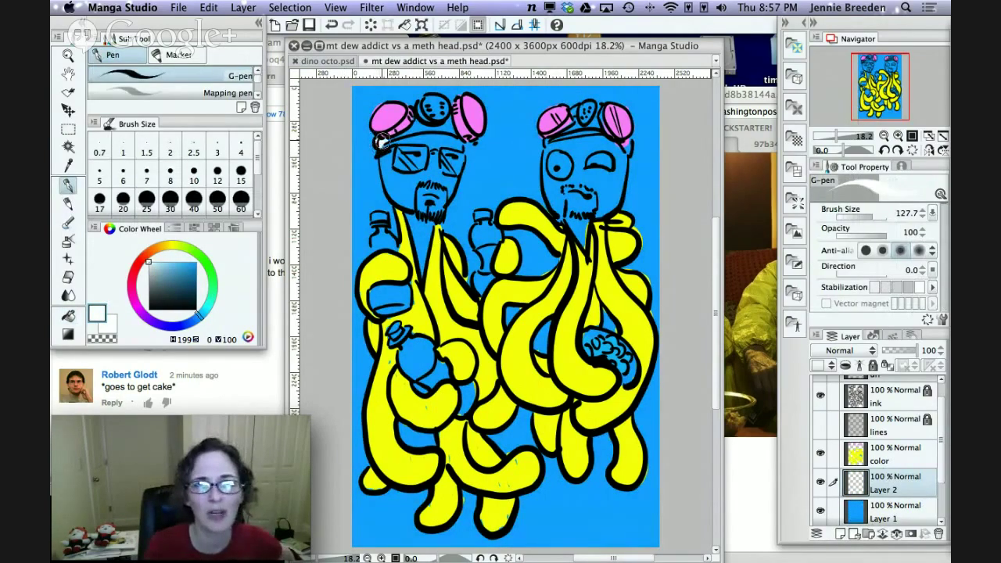
mouse_move(380, 141)
left_mouse_down()
mouse_move(431, 99)
mouse_move(449, 117)
mouse_move(461, 110)
mouse_move(466, 135)
mouse_move(416, 286)
mouse_move(476, 279)
mouse_move(479, 212)
mouse_move(502, 241)
mouse_move(500, 280)
left_mouse_up()
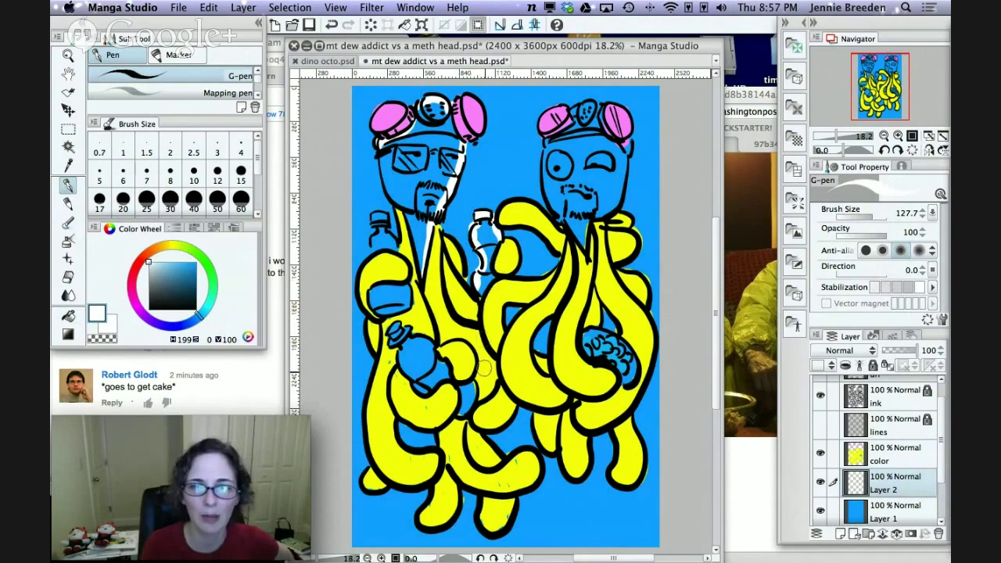
left_click_drag(440, 397, 406, 381)
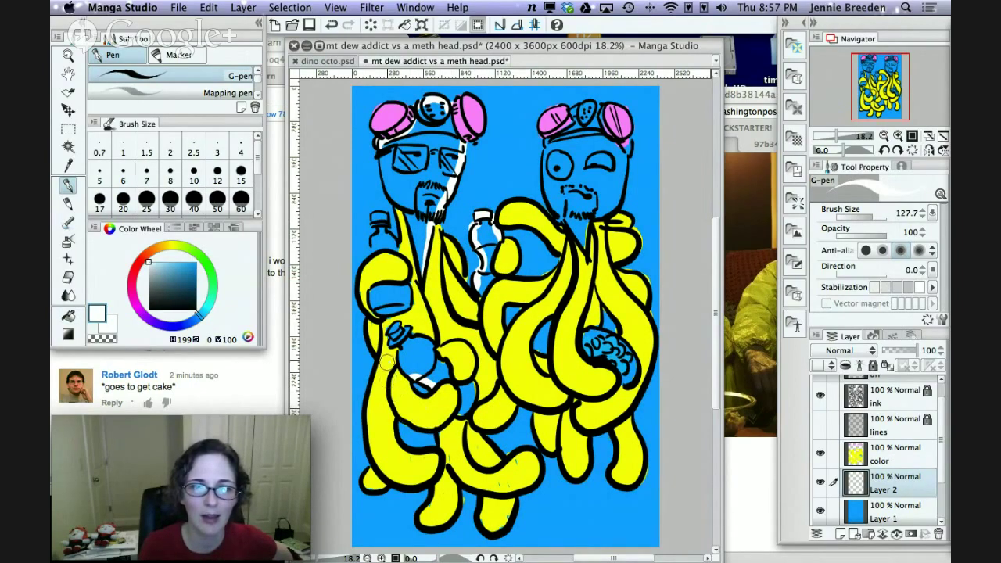
left_click_drag(370, 307, 376, 214)
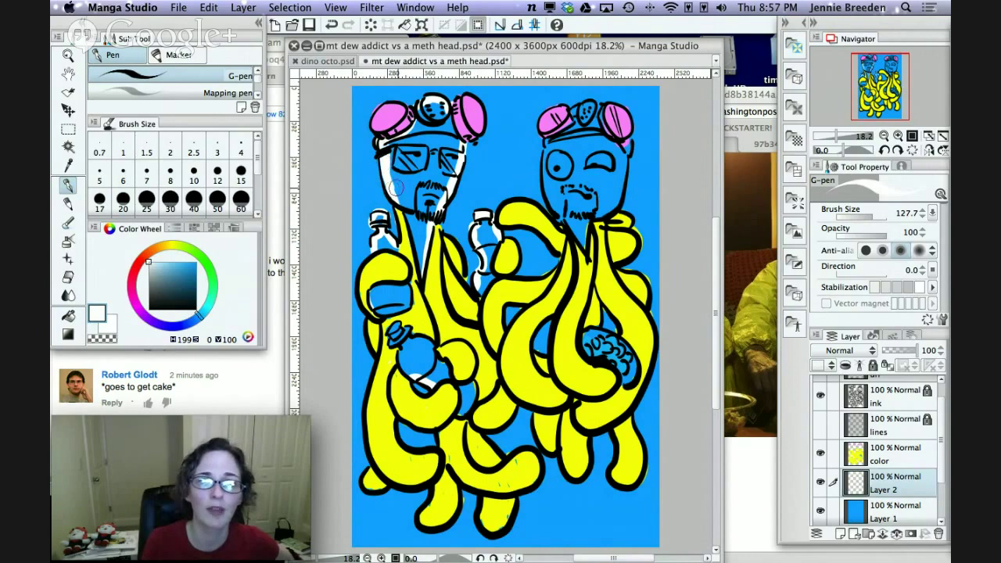
left_click(68, 315)
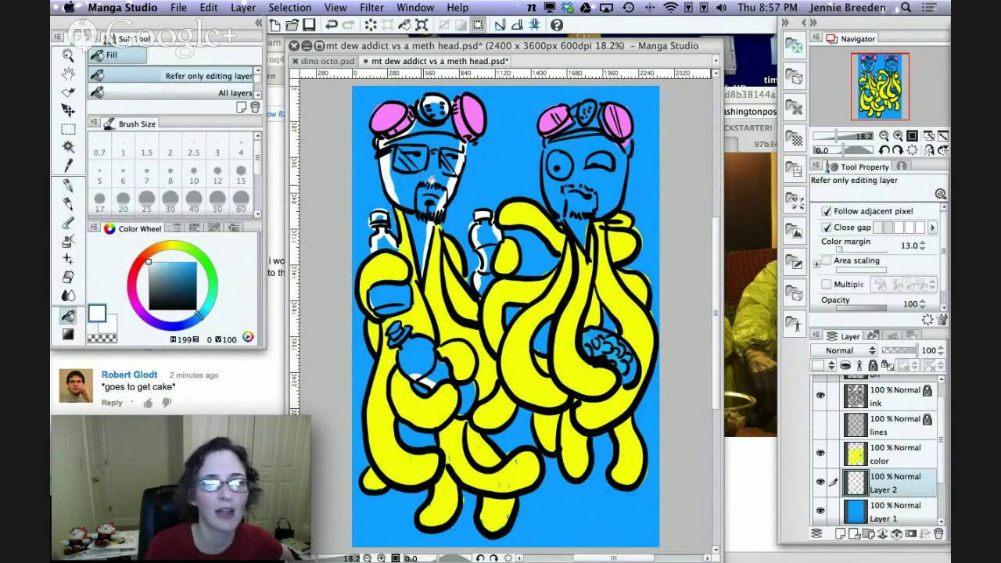
left_click(424, 185)
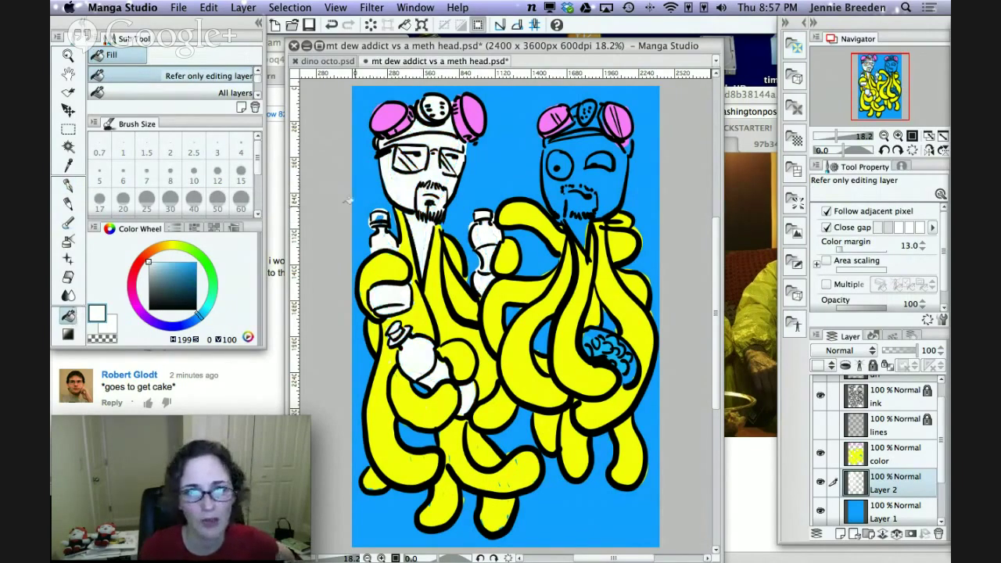
Outline and fill the second man's head, neck and middle headgear disc in white, then paint his bowl white around the heap.
left_click(69, 185)
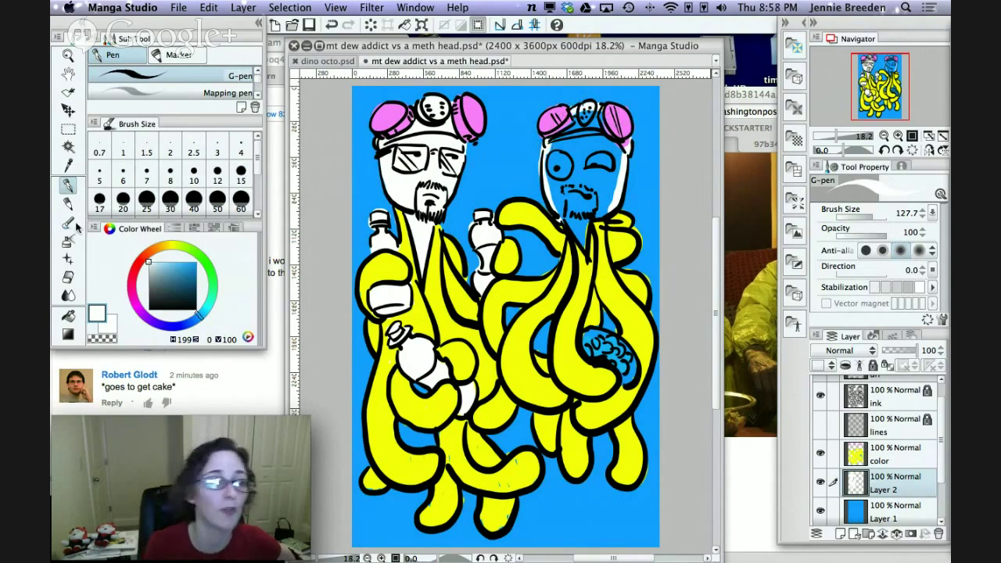
left_click(68, 315)
left_click(562, 176)
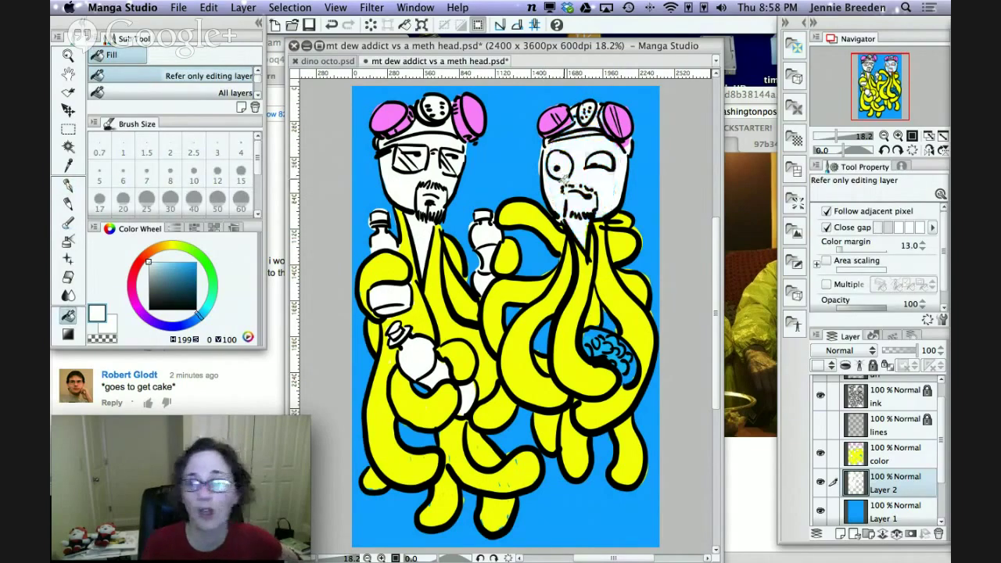
left_click(68, 185)
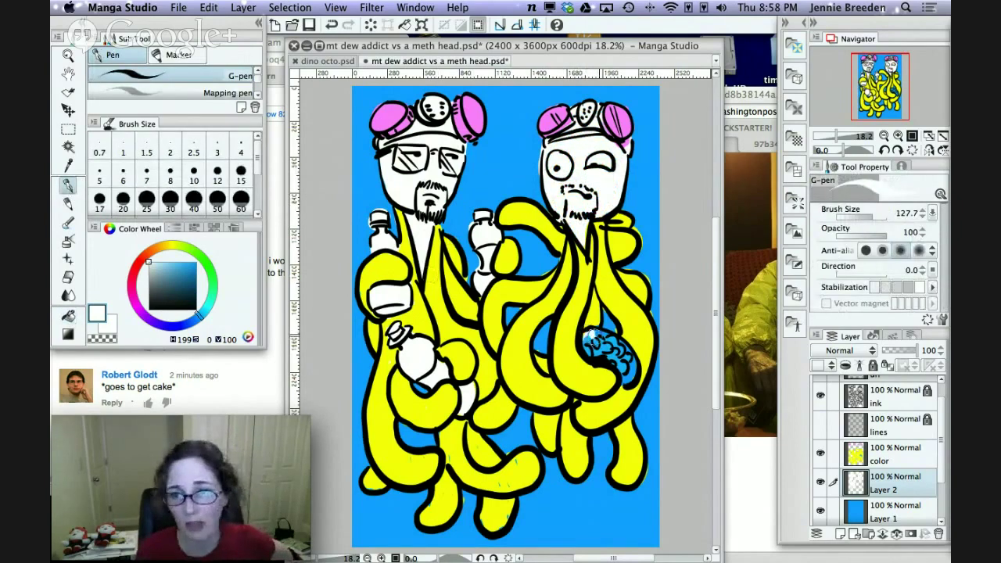
mouse_move(614, 338)
left_mouse_down()
mouse_move(633, 357)
mouse_move(625, 383)
left_mouse_up()
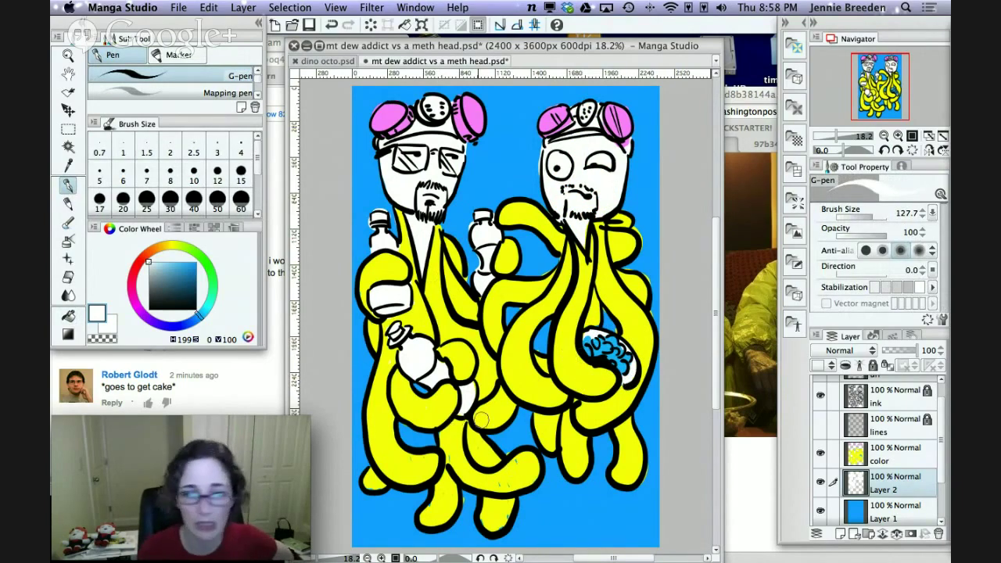
Choose bright yellow (H 63, S 100, V 100) and touch up the missed specks in the tentacles on the color layer.
left_click(174, 249)
left_click(196, 263)
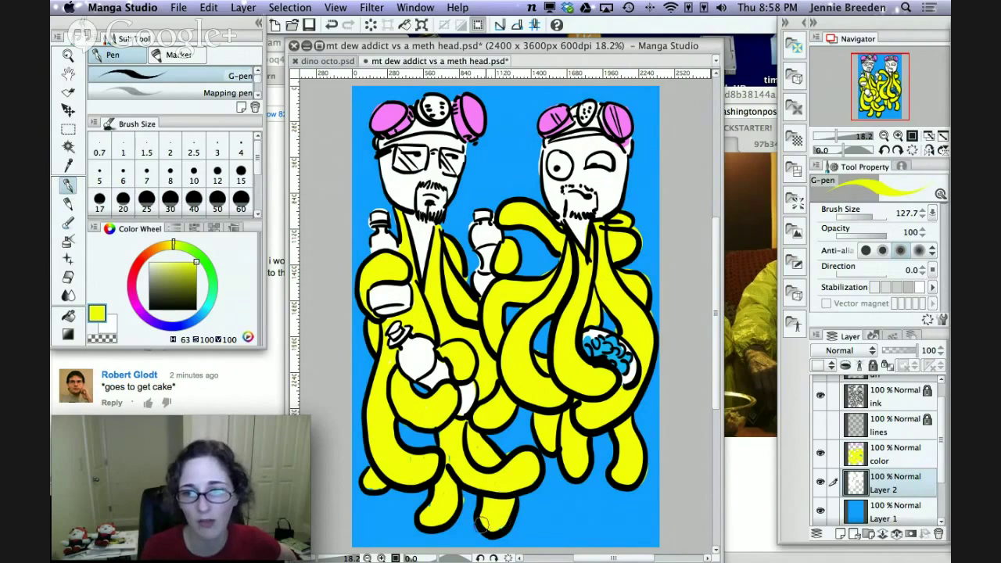
left_click(868, 449)
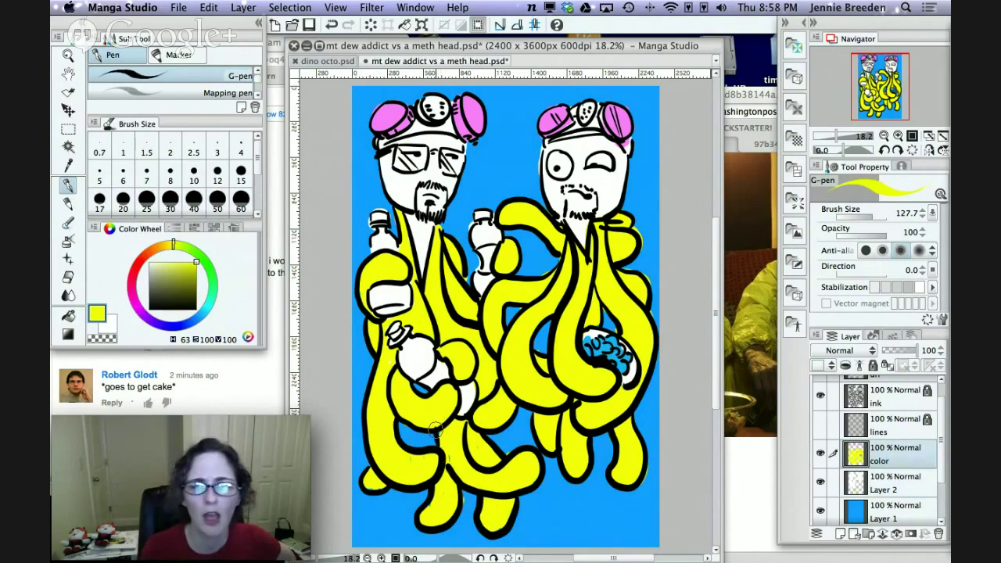
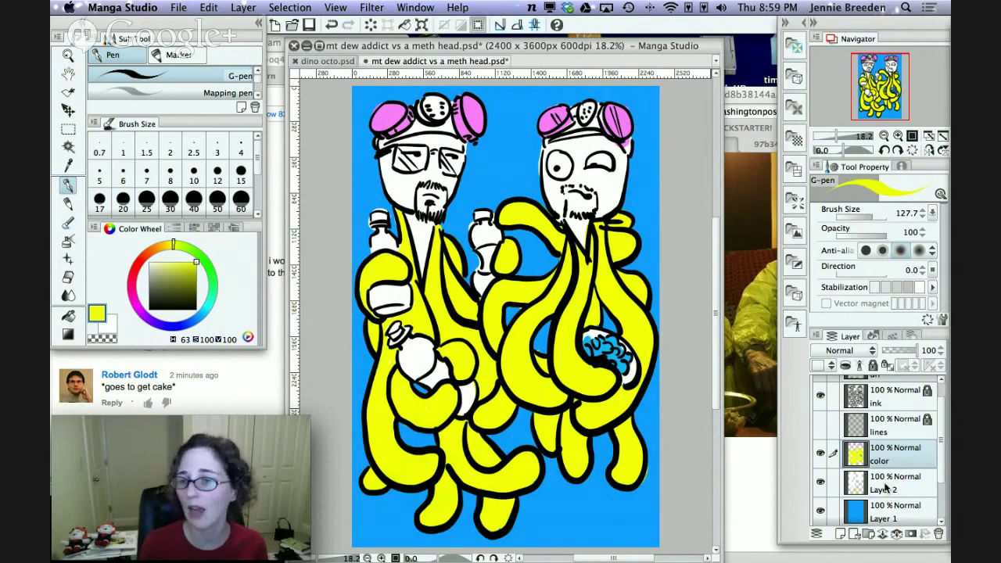
Choose a dark grey (H 63, S 1, V 41) and paint the band of both men's headgear on the color layer.
left_click(892, 490)
left_click(886, 463)
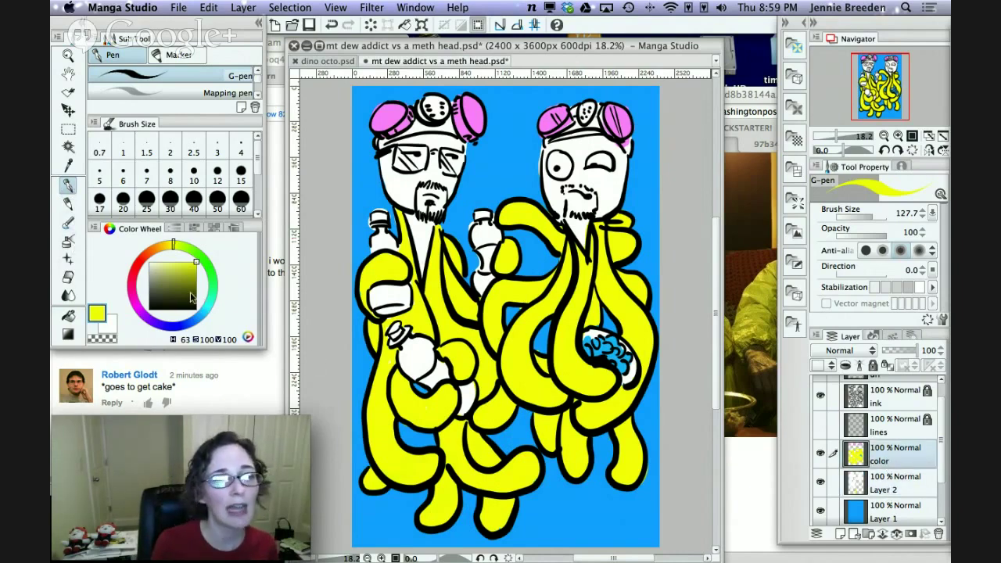
left_click_drag(150, 302, 149, 289)
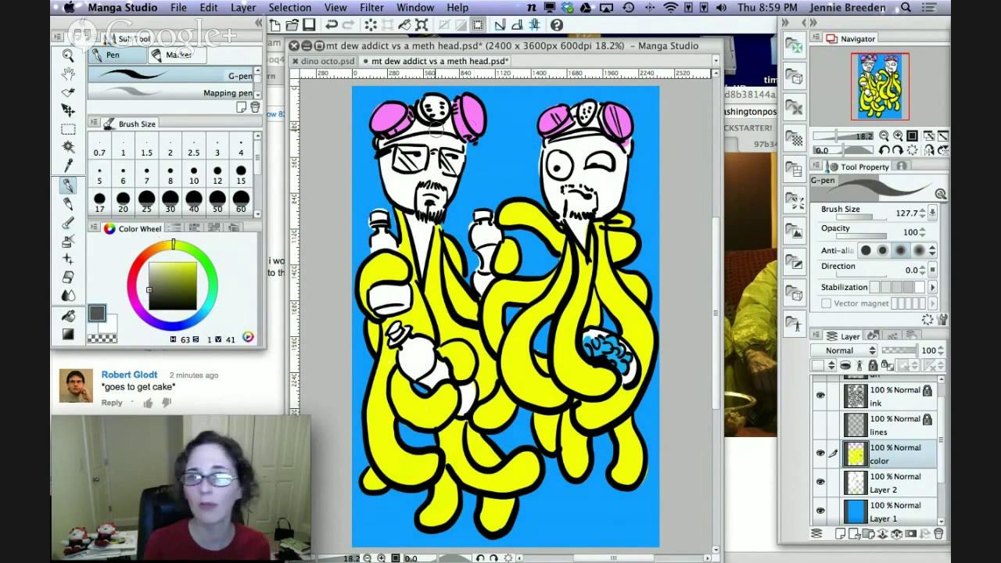
mouse_move(419, 119)
left_mouse_down()
mouse_move(388, 141)
mouse_move(446, 122)
mouse_move(466, 129)
left_mouse_up()
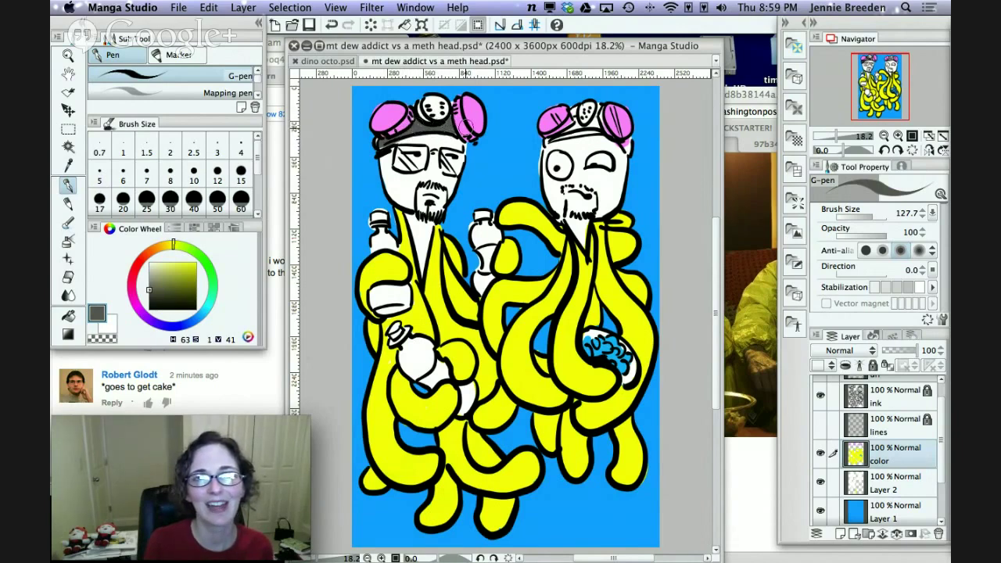
mouse_move(553, 119)
left_mouse_down()
mouse_move(552, 139)
mouse_move(592, 132)
mouse_move(565, 131)
mouse_move(594, 116)
left_mouse_up()
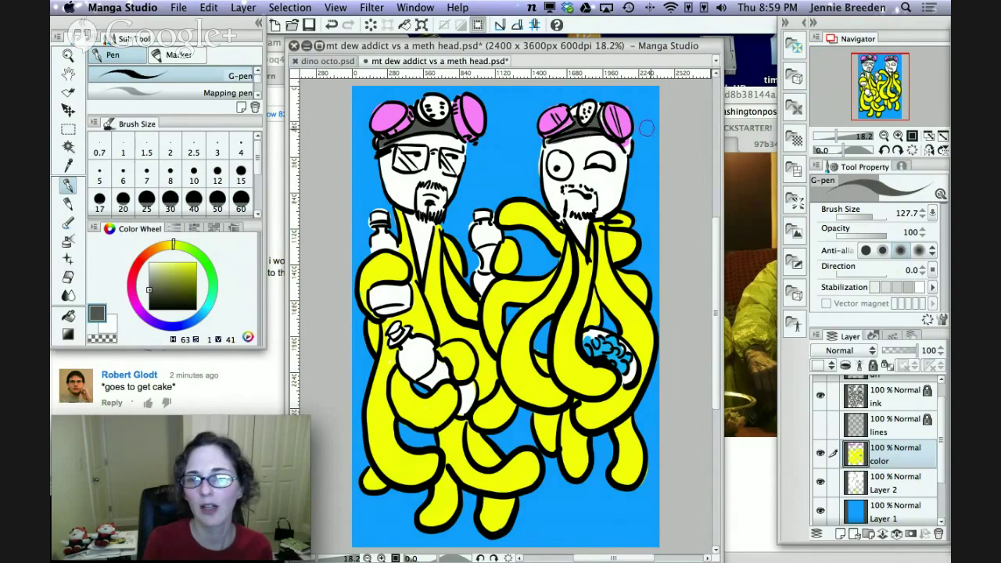
Switch to Safari, move the soda bottle reference window beside the canvas, and return to the Manga Studio drawing.
left_click(746, 481)
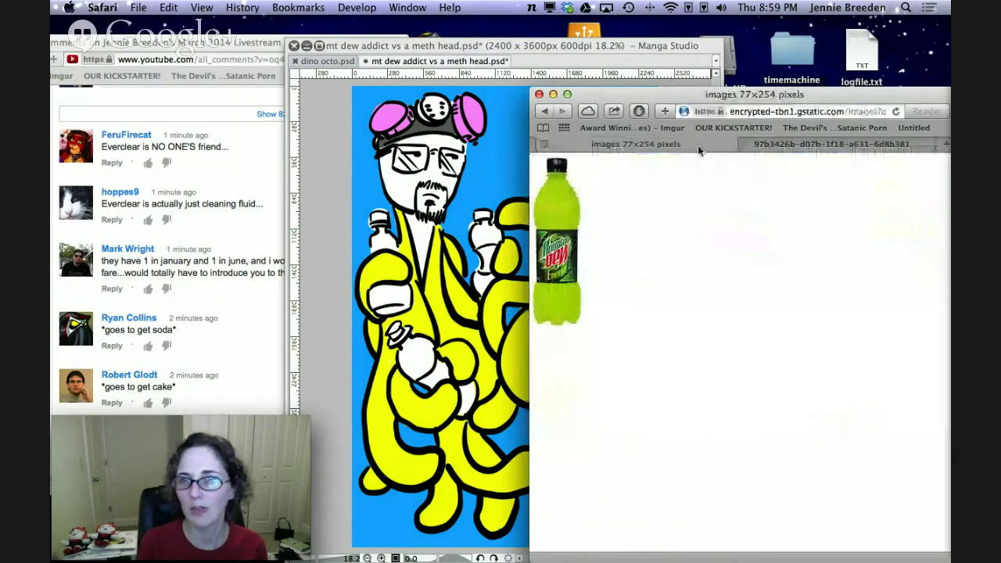
left_click_drag(598, 97, 821, 115)
left_click(672, 93)
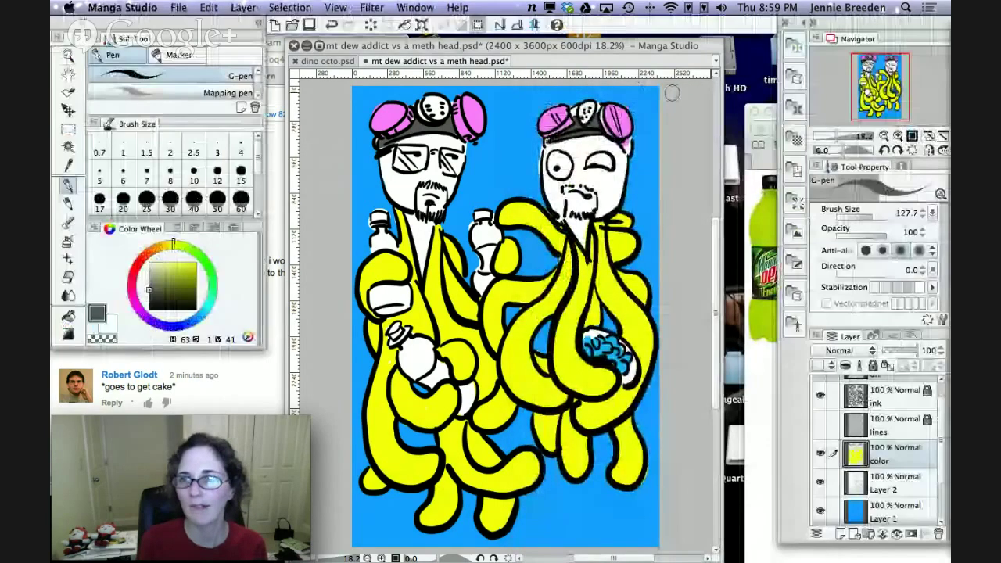
Choose a bright green (H 108, S 100, V 100) and paint the upper body of the bearded man's lower bottle.
left_click(202, 256)
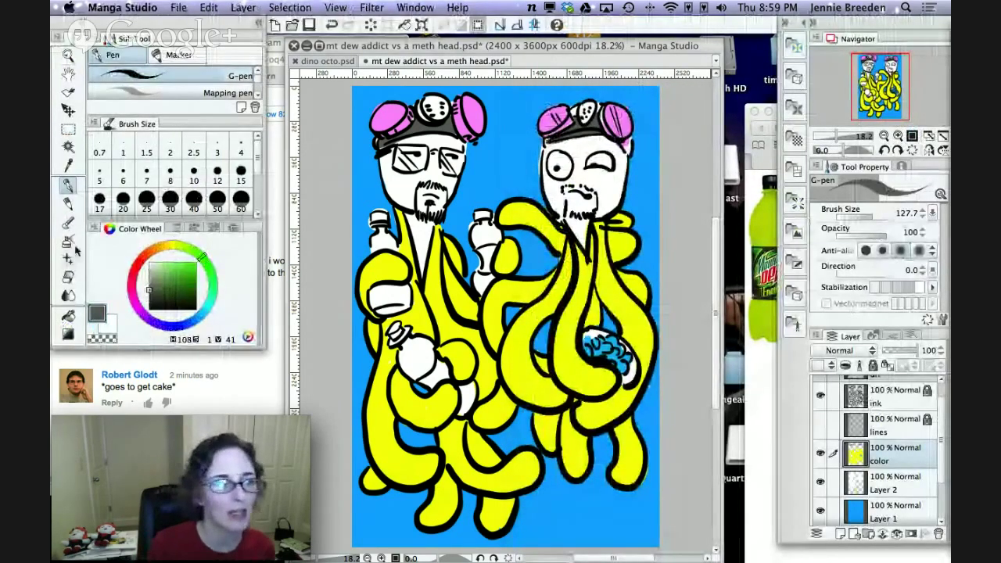
left_click(199, 259)
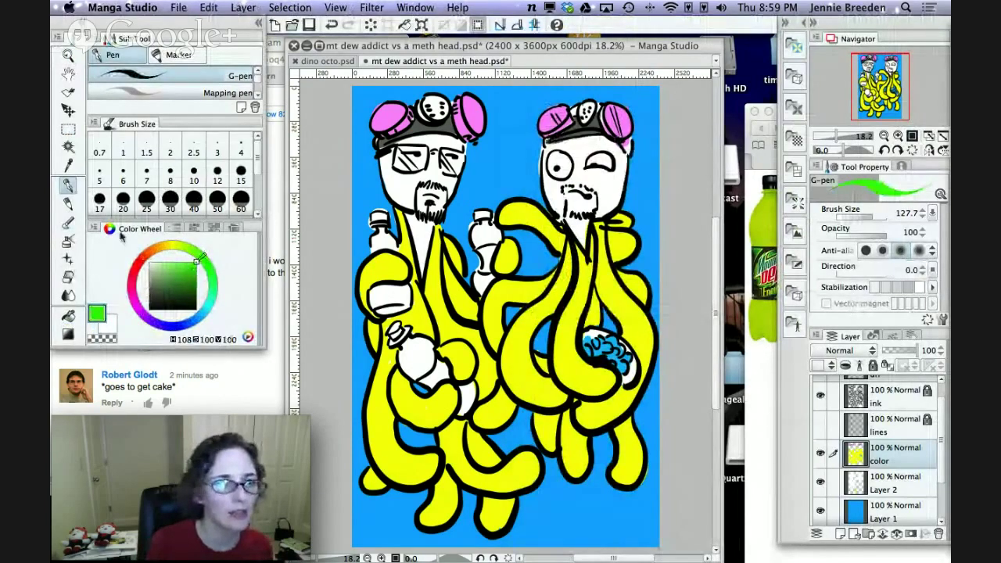
mouse_move(415, 352)
left_mouse_down()
mouse_move(406, 339)
mouse_move(424, 359)
left_mouse_up()
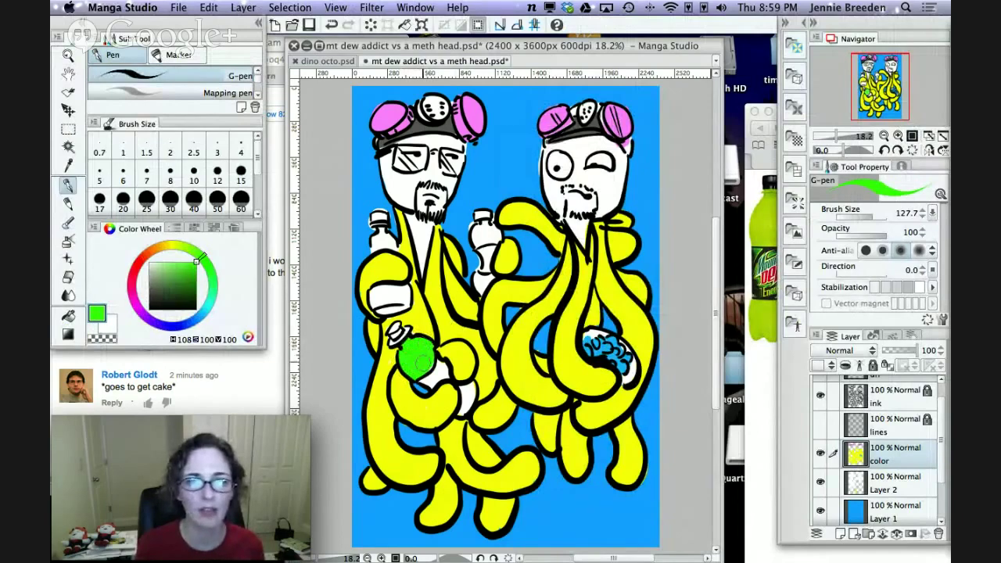
Switch to the livestream's YouTube comments in Safari and reload the page.
left_click(271, 395)
left_click(324, 59)
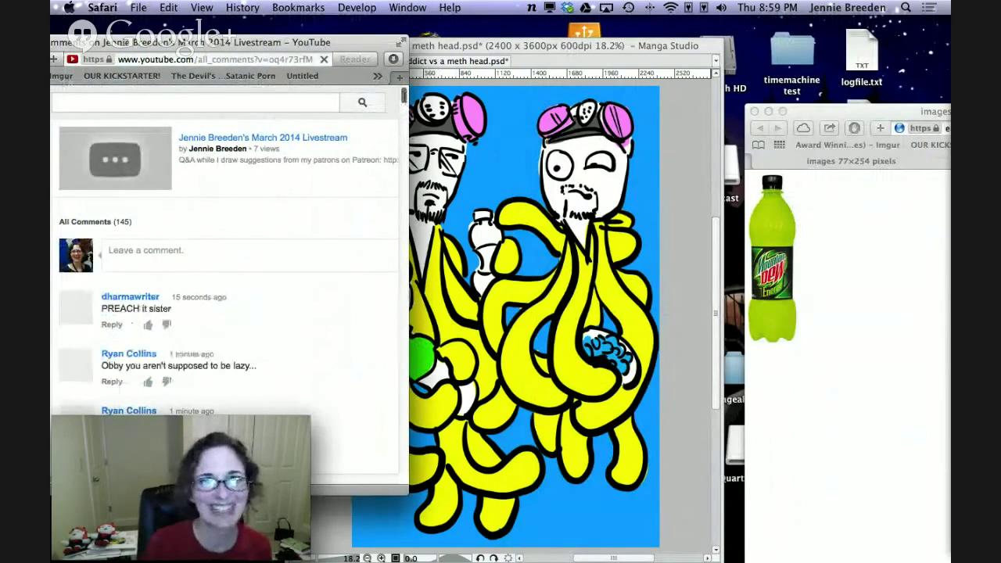
Read through the viewers' recent comments on the livestream's YouTube comment page.
scroll(232, 251, "down", 5)
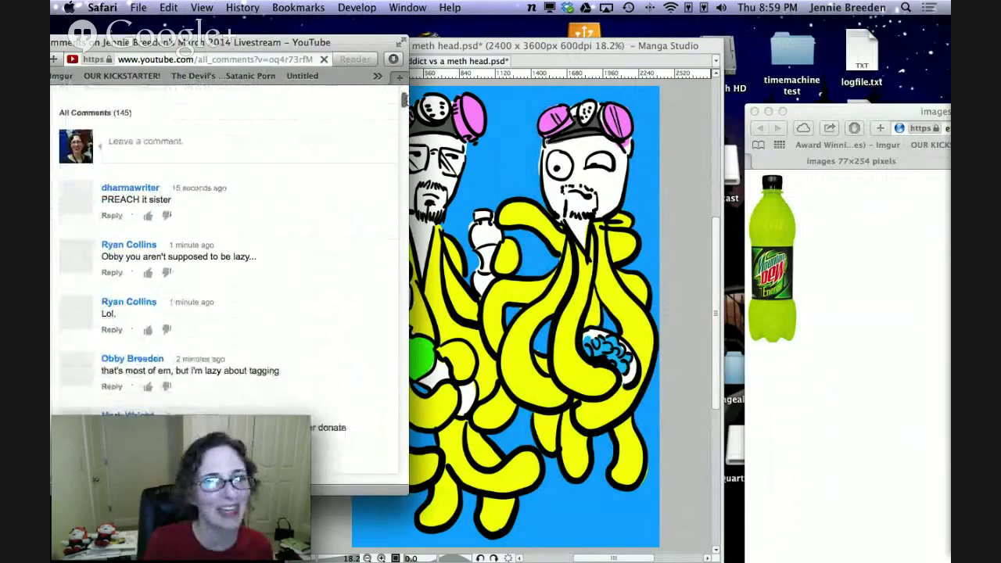
scroll(404, 100, "down", 5)
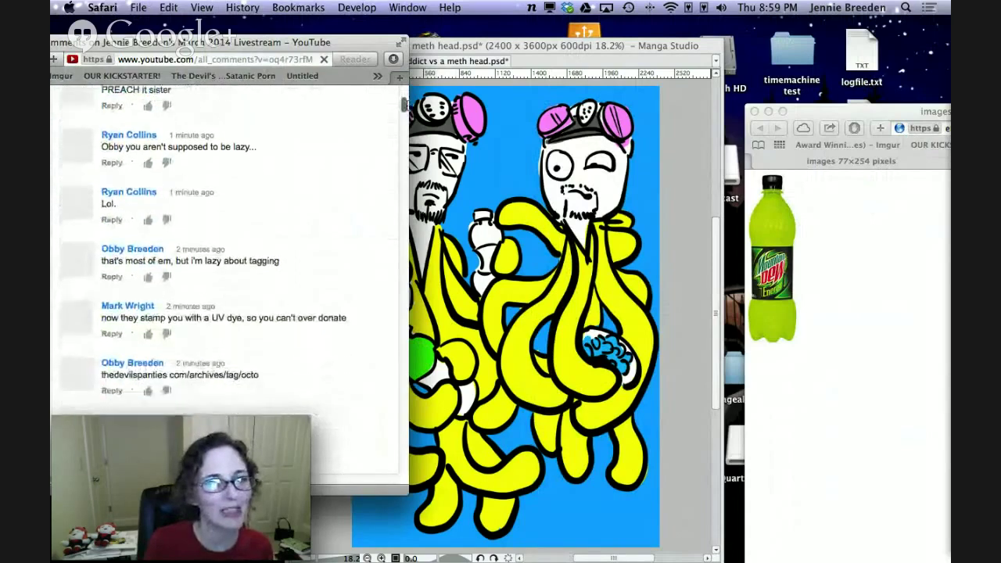
scroll(404, 105, "down", 1)
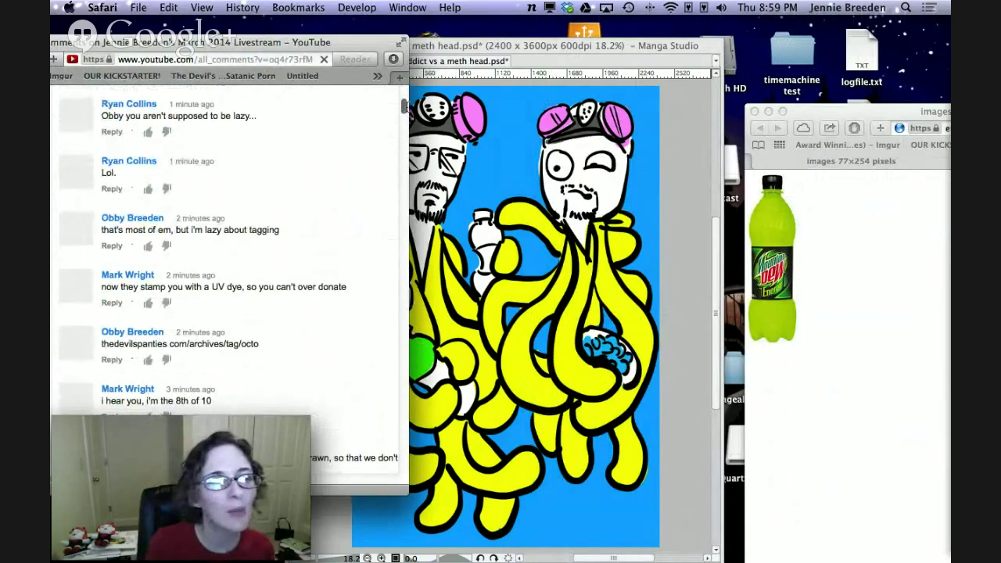
scroll(405, 105, "down", 1)
scroll(404, 105, "down", 3)
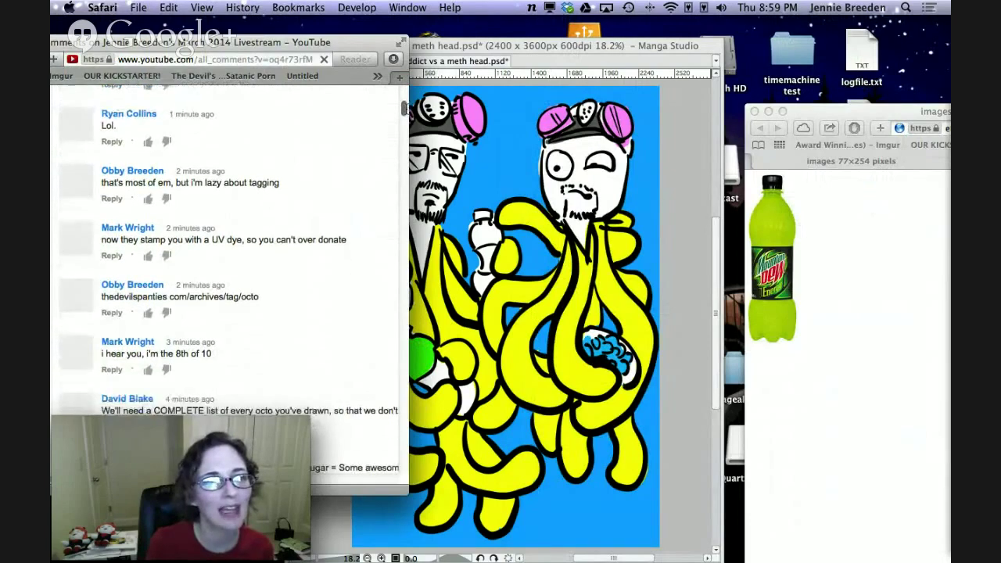
scroll(404, 104, "down", 1)
scroll(404, 105, "down", 1)
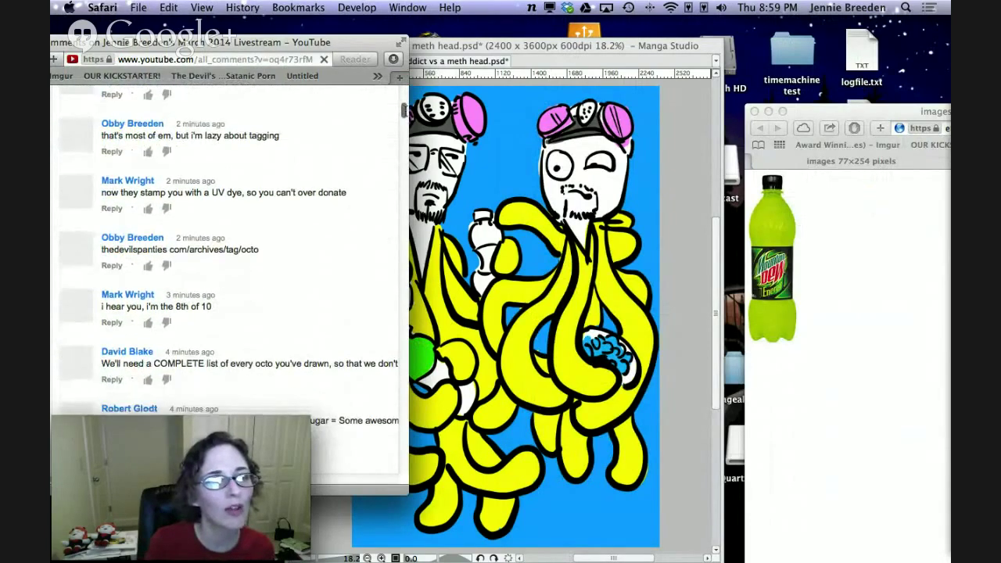
scroll(404, 108, "down", 3)
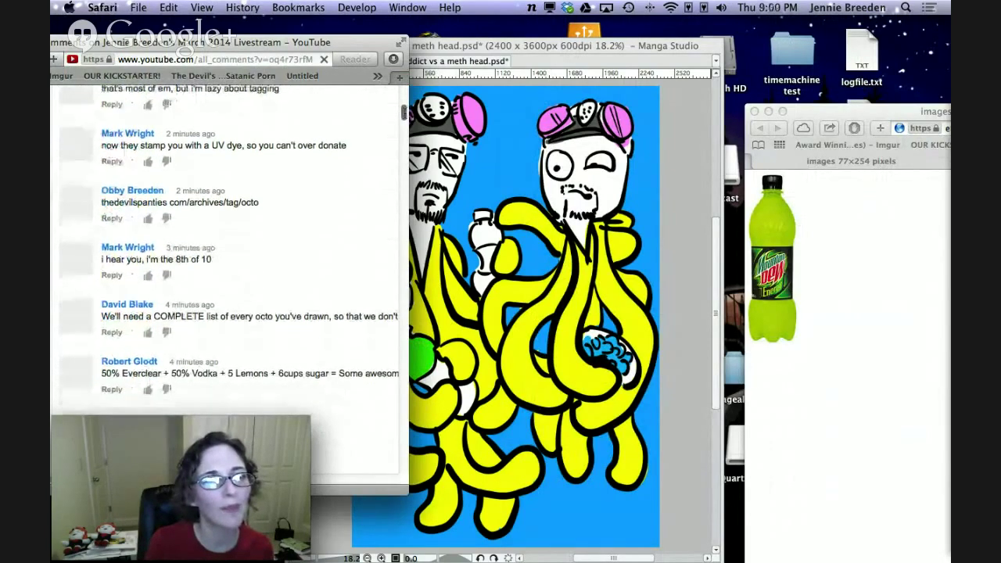
scroll(404, 108, "down", 1)
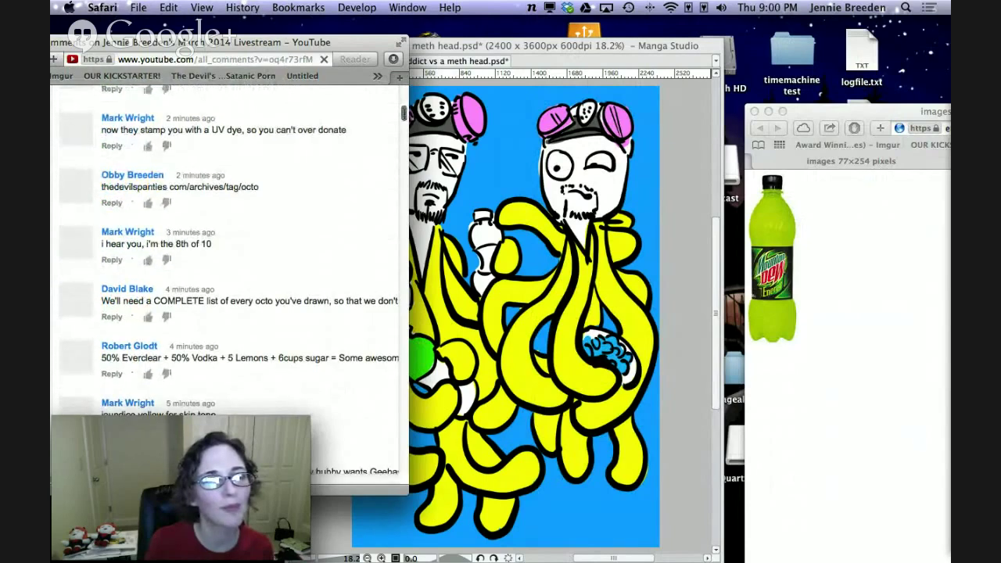
scroll(404, 110, "down", 3)
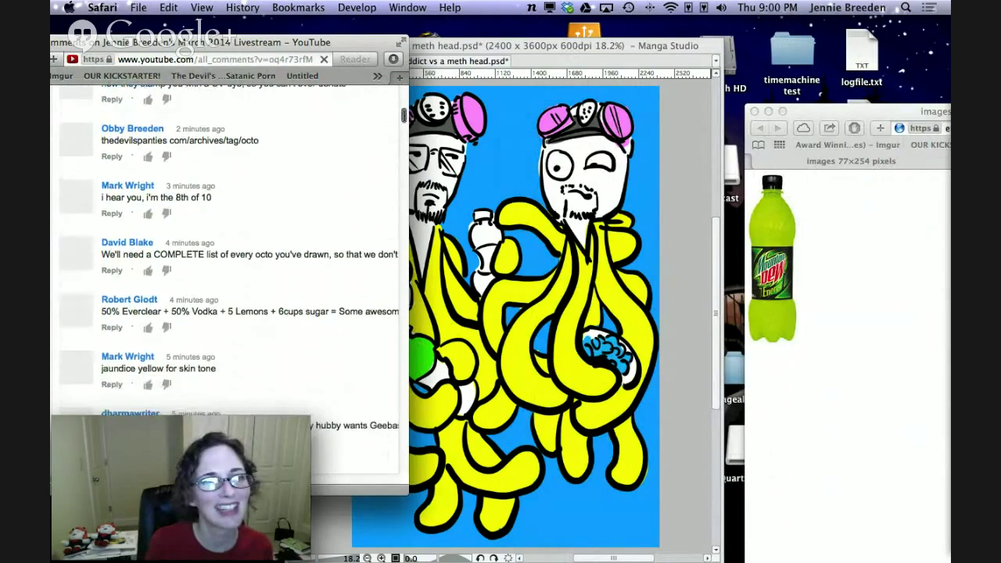
scroll(235, 235, "up", 1)
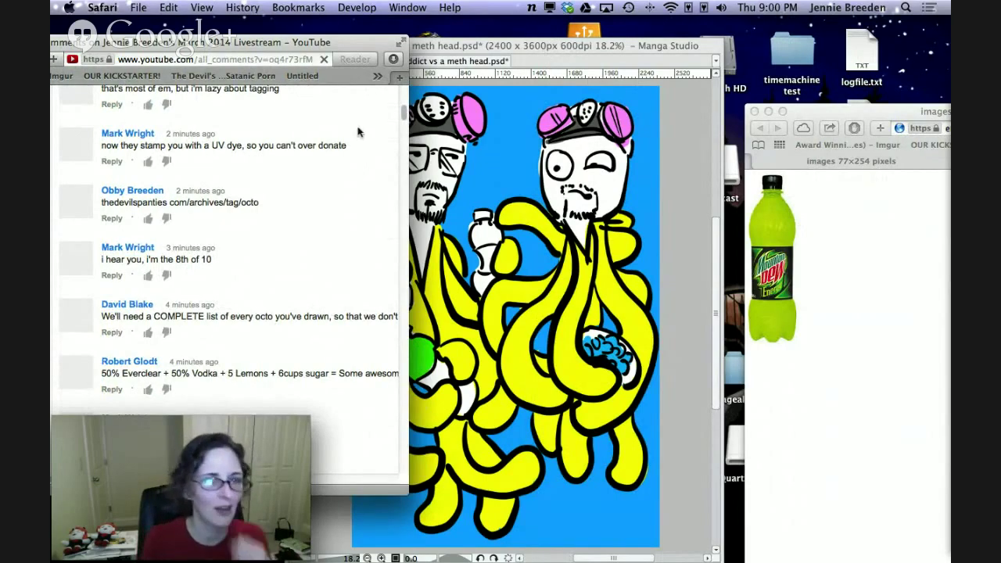
scroll(405, 115, "down", 3)
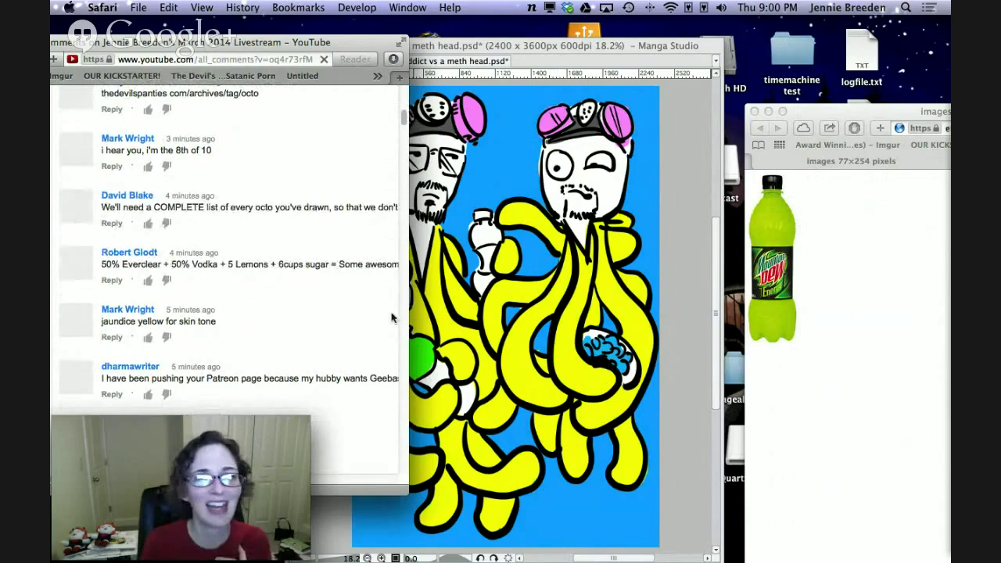
Return to Manga Studio and paint the bodies of the bearded man's three bottles bright green (H 108, S 100, V 100), leaving the labels uncoloured.
left_click(539, 51)
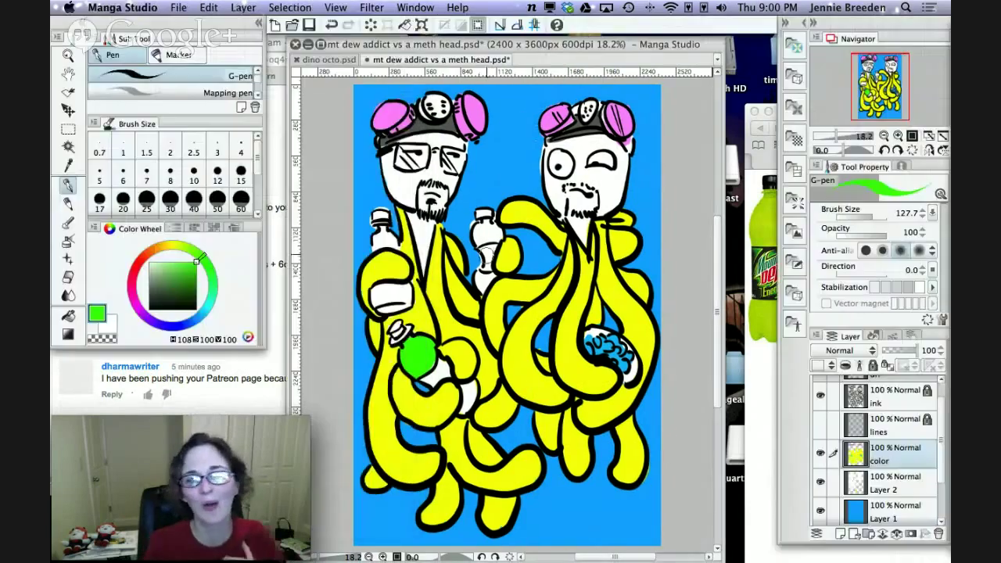
mouse_move(469, 235)
left_mouse_down()
mouse_move(497, 233)
mouse_move(485, 227)
mouse_move(489, 210)
mouse_move(479, 212)
left_mouse_up()
mouse_move(369, 219)
left_mouse_down()
mouse_move(383, 219)
mouse_move(377, 239)
mouse_move(395, 242)
mouse_move(385, 248)
left_mouse_up()
mouse_move(379, 287)
left_mouse_down()
mouse_move(403, 289)
mouse_move(391, 300)
mouse_move(405, 307)
mouse_move(374, 301)
left_mouse_up()
mouse_move(460, 385)
left_mouse_down()
mouse_move(475, 389)
mouse_move(463, 407)
mouse_move(472, 389)
left_mouse_up()
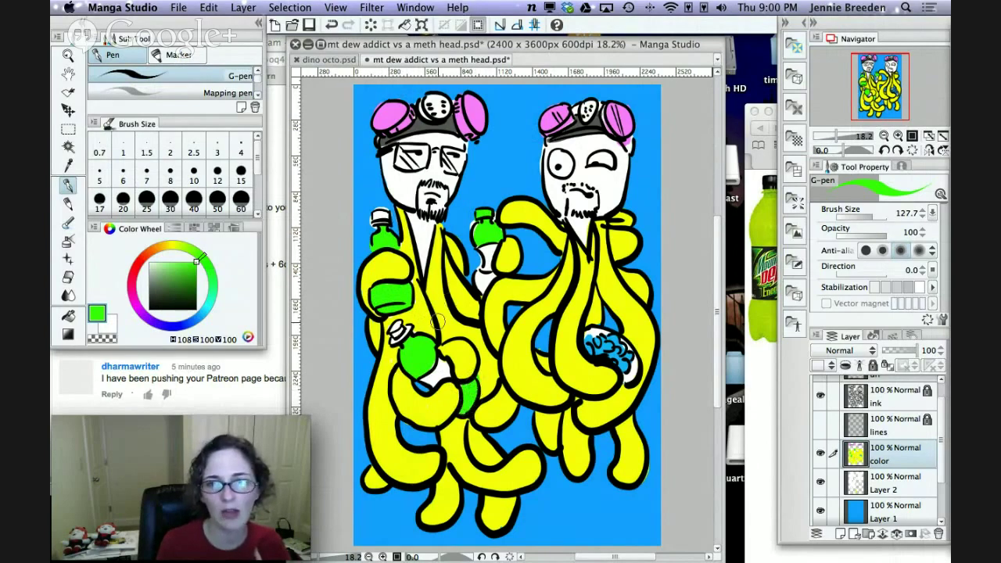
mouse_move(480, 273)
left_mouse_down()
mouse_move(479, 283)
mouse_move(491, 278)
left_mouse_up()
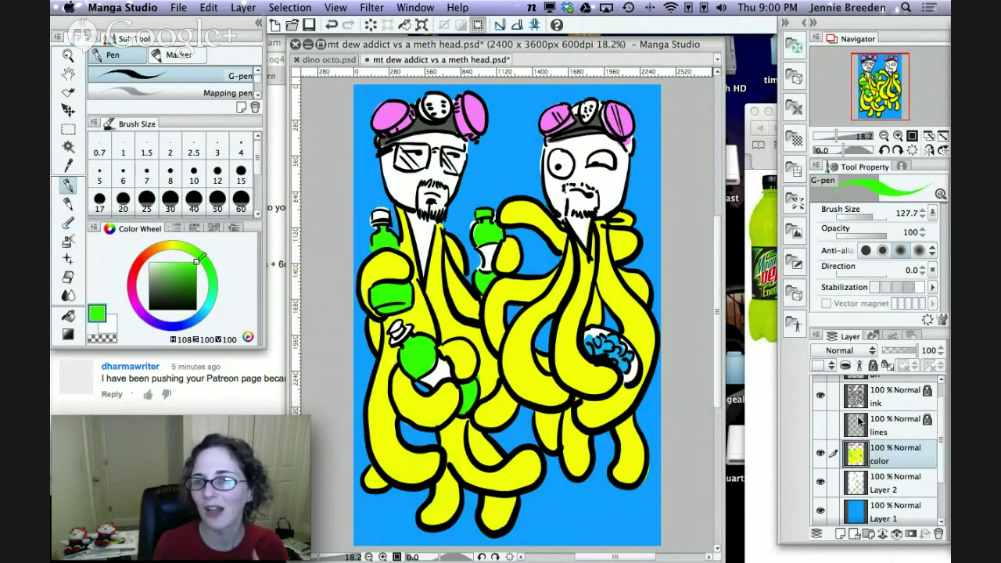
Choose a near-black (H 108, S 3, V 1) and fill the labels of the lower bottle and the bottle between the two men.
left_click(150, 309)
mouse_move(439, 354)
left_mouse_down()
mouse_move(429, 377)
mouse_move(447, 377)
mouse_move(443, 362)
mouse_move(430, 383)
left_mouse_up()
mouse_move(480, 249)
left_mouse_down()
mouse_move(486, 269)
mouse_move(494, 244)
mouse_move(484, 248)
left_mouse_up()
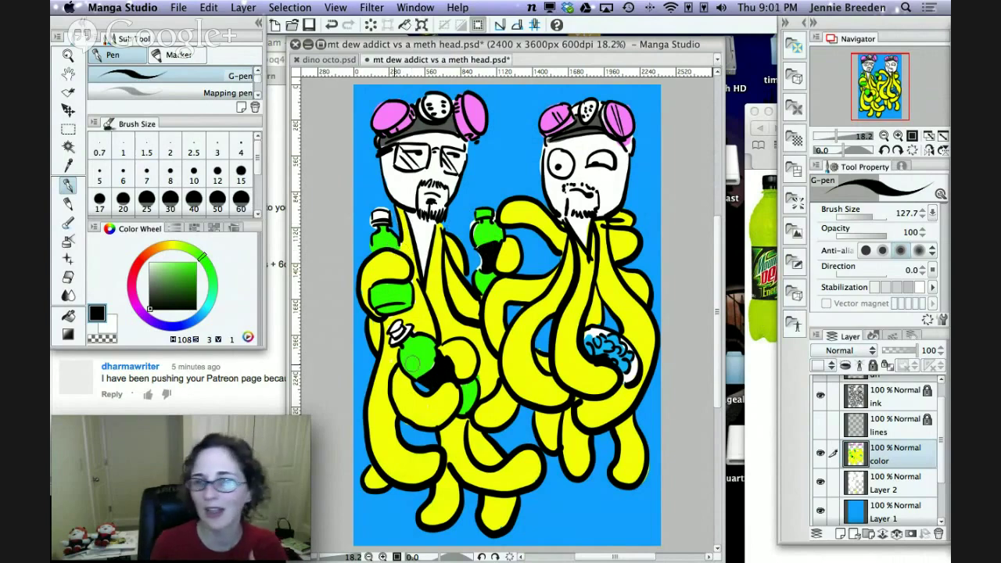
Choose a red (H 12, S 100, V 100), add lettering marks on the two black labels and paint the three bottle caps.
left_click(139, 255)
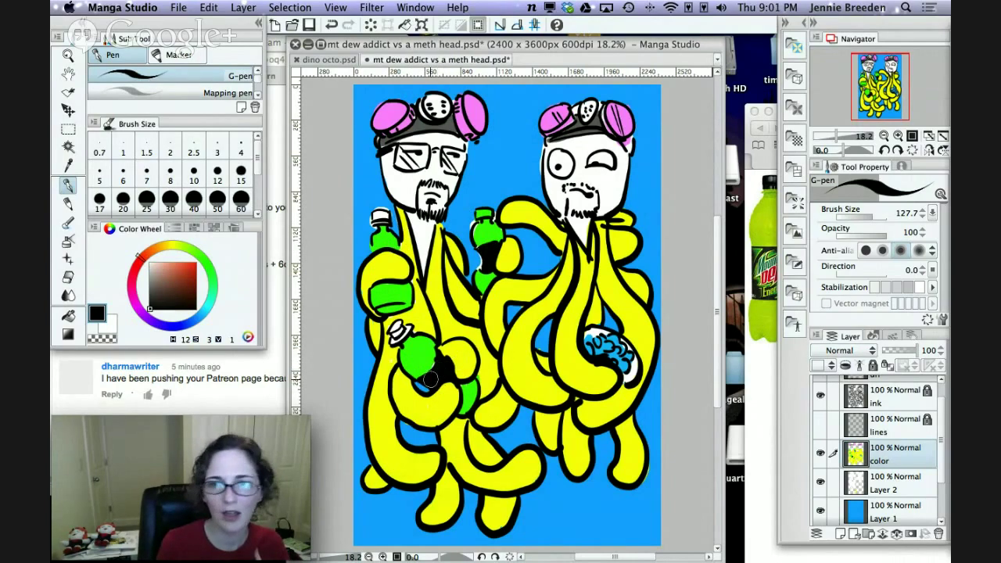
left_click(196, 264)
mouse_move(461, 381)
left_mouse_down()
mouse_move(435, 385)
mouse_move(430, 371)
mouse_move(448, 374)
mouse_move(450, 362)
left_mouse_up()
mouse_move(483, 246)
left_mouse_down()
mouse_move(490, 259)
mouse_move(500, 250)
left_mouse_up()
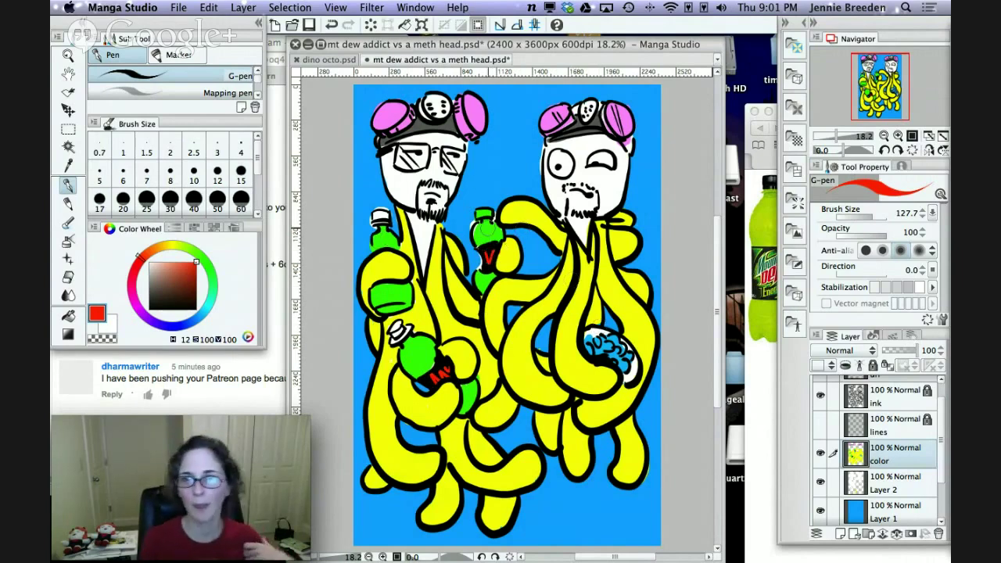
left_click_drag(489, 211, 483, 223)
left_click_drag(410, 327, 395, 332)
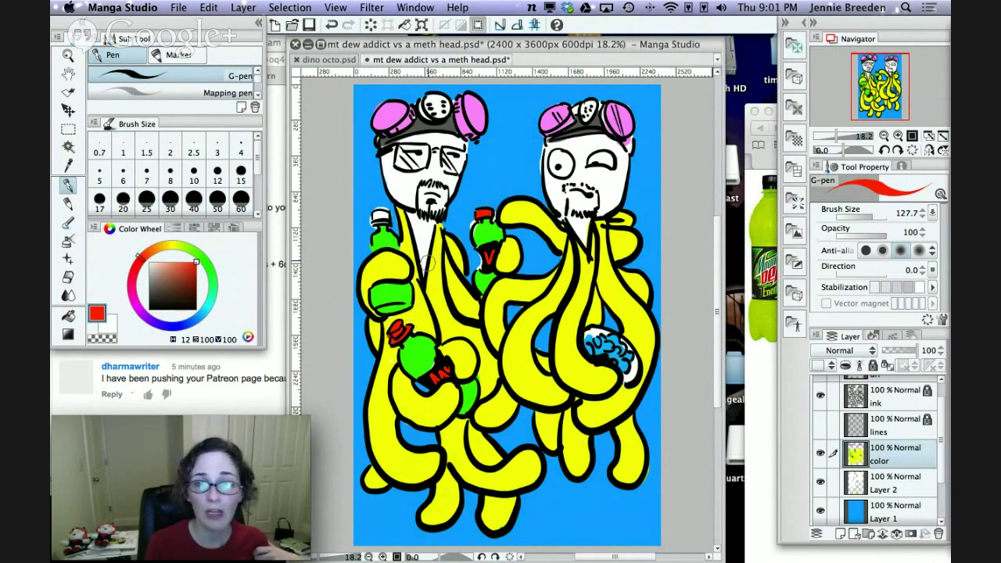
mouse_move(380, 213)
left_mouse_down()
mouse_move(383, 221)
mouse_move(377, 213)
left_mouse_up()
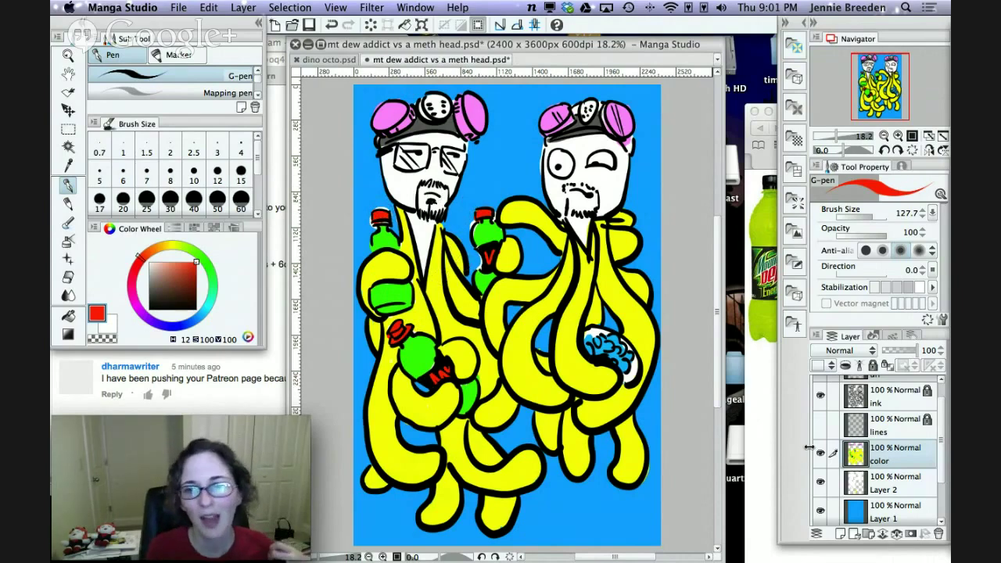
Touch up the tentacle outlines in black on the ink layer and clear the yellow and white fill from the gap between the two men.
left_click_drag(178, 281, 200, 311)
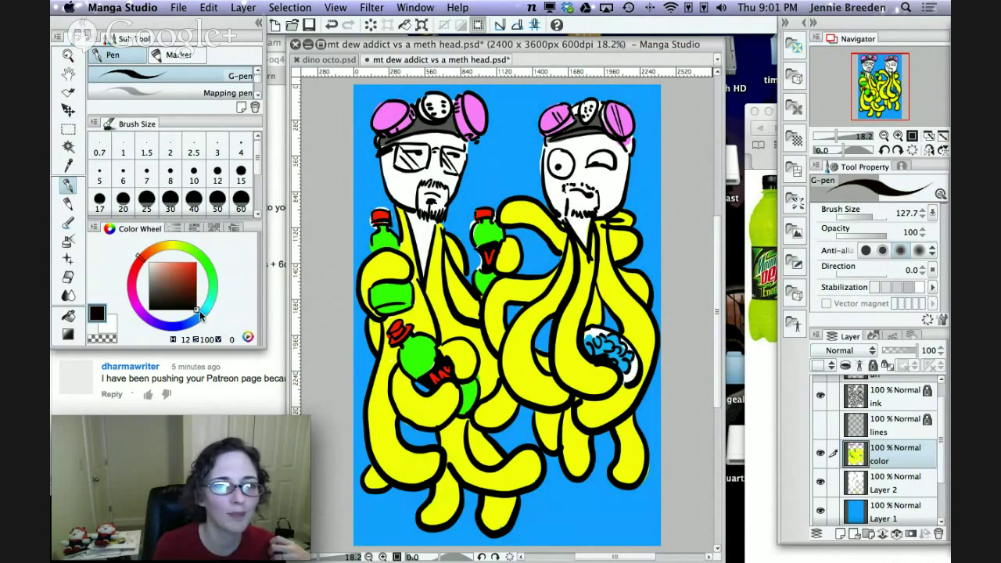
left_click(884, 399)
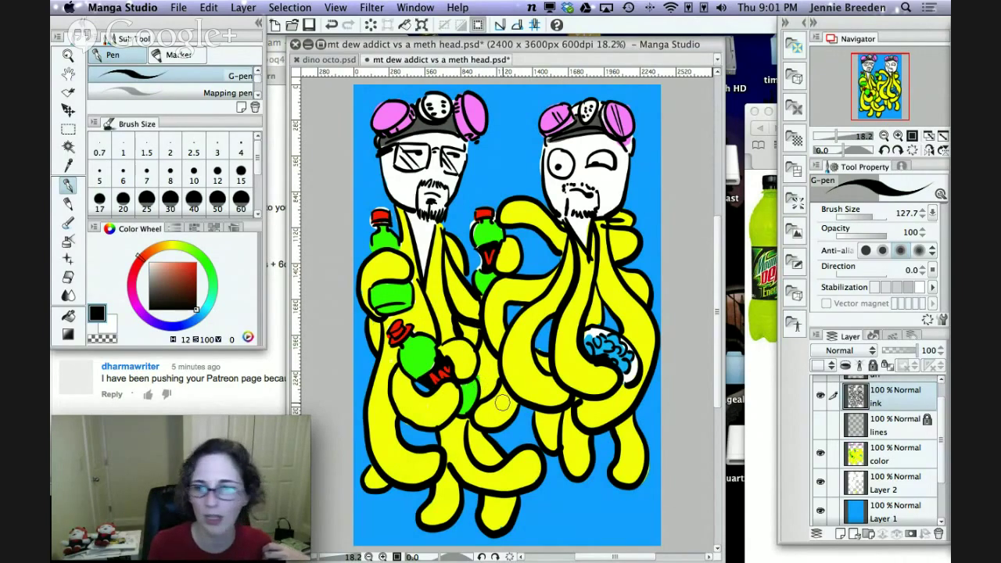
left_click(493, 380, "ctrl+shift")
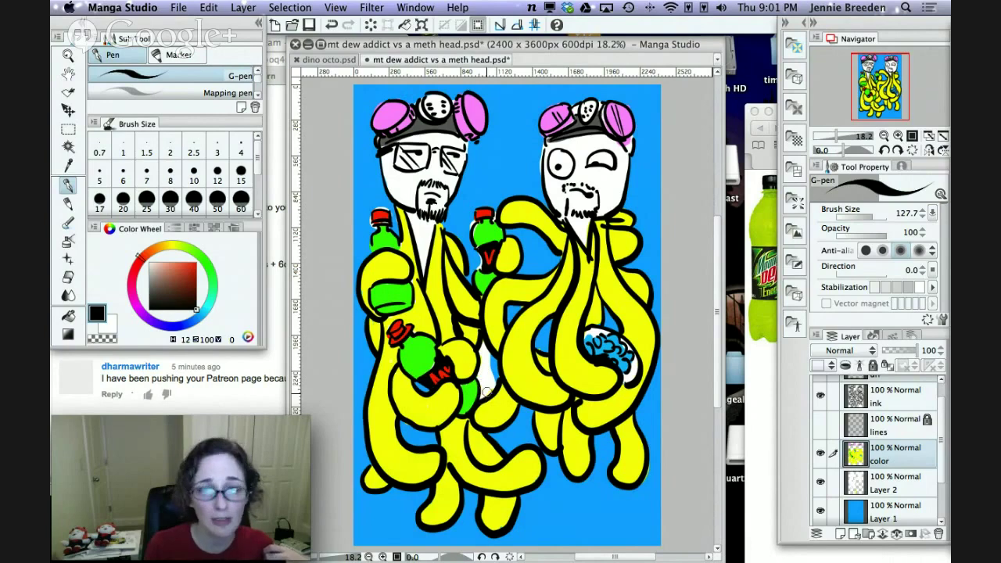
left_click(899, 510)
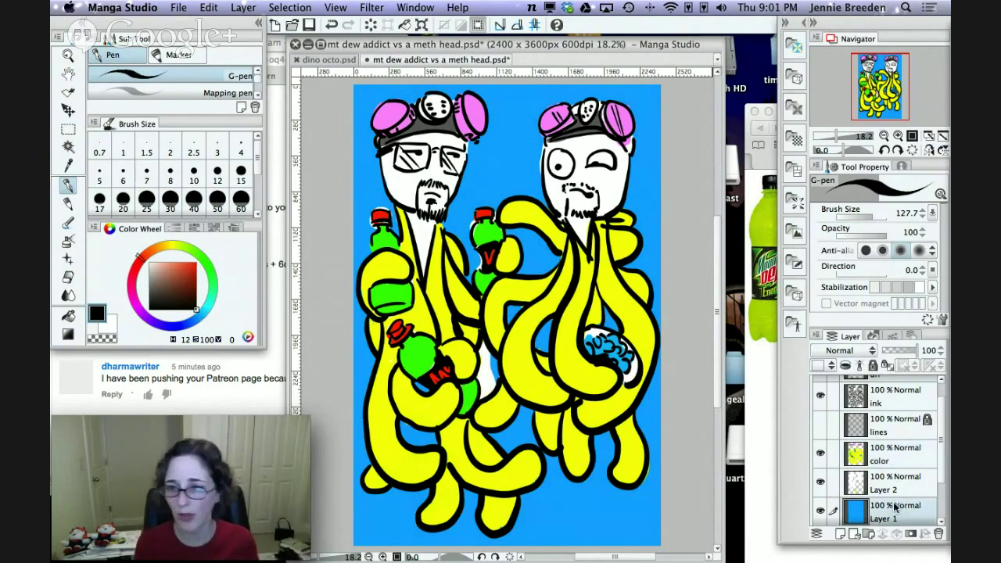
left_click(68, 222)
left_click(68, 186)
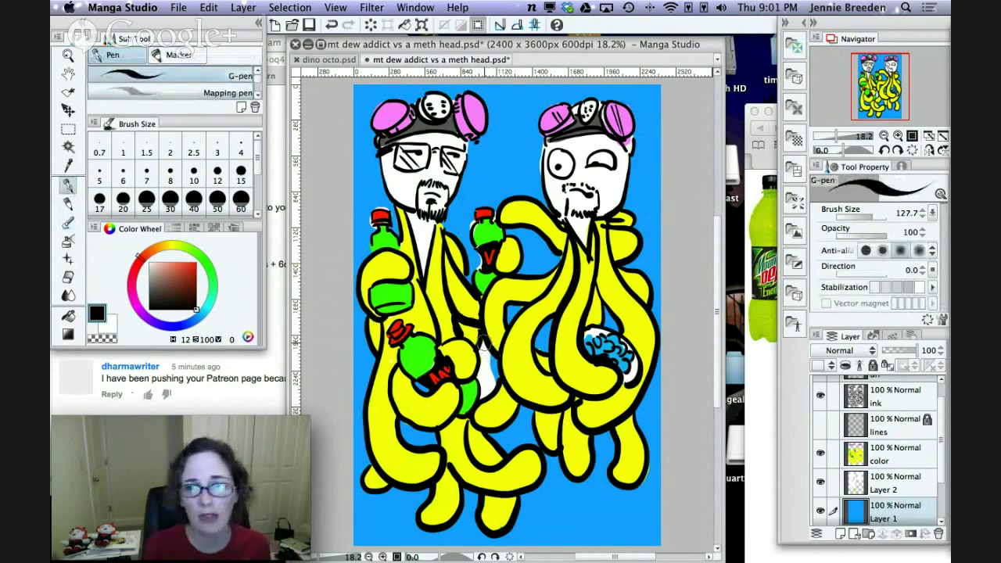
left_click(876, 488)
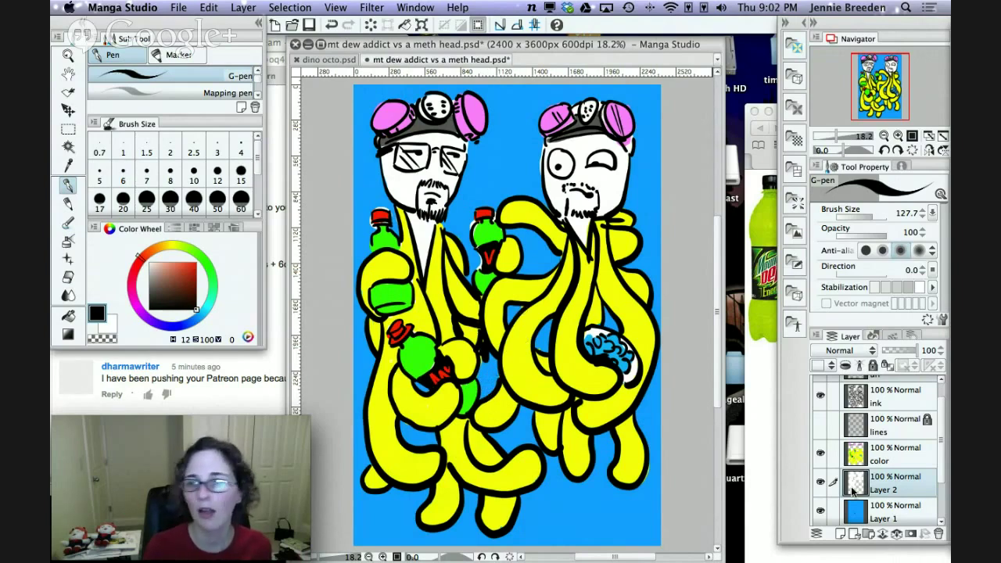
Sample the background blue (H 199, S 100, V 100) and paint over the stray black mark between the two men on Layer 1.
left_click(903, 516)
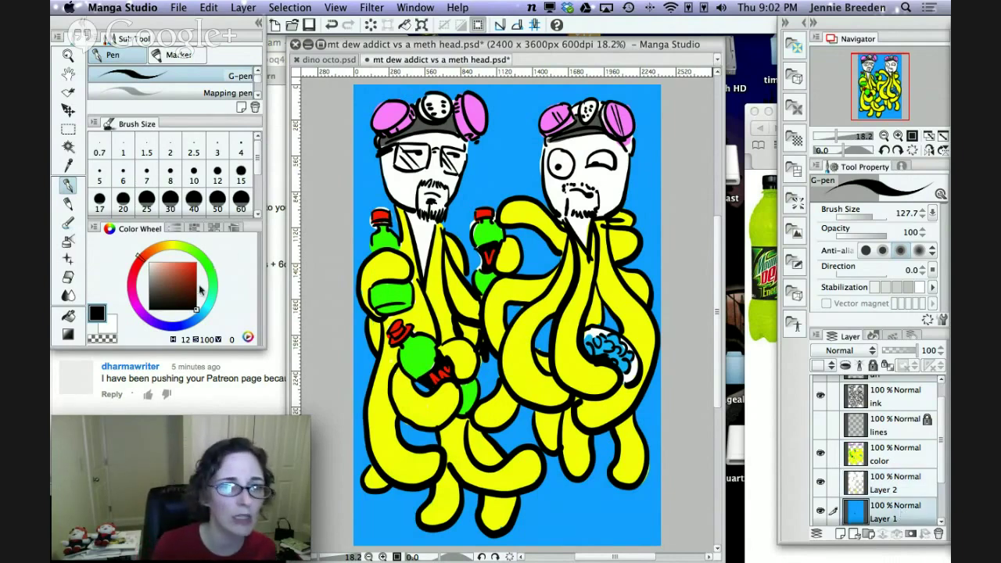
left_click(198, 319)
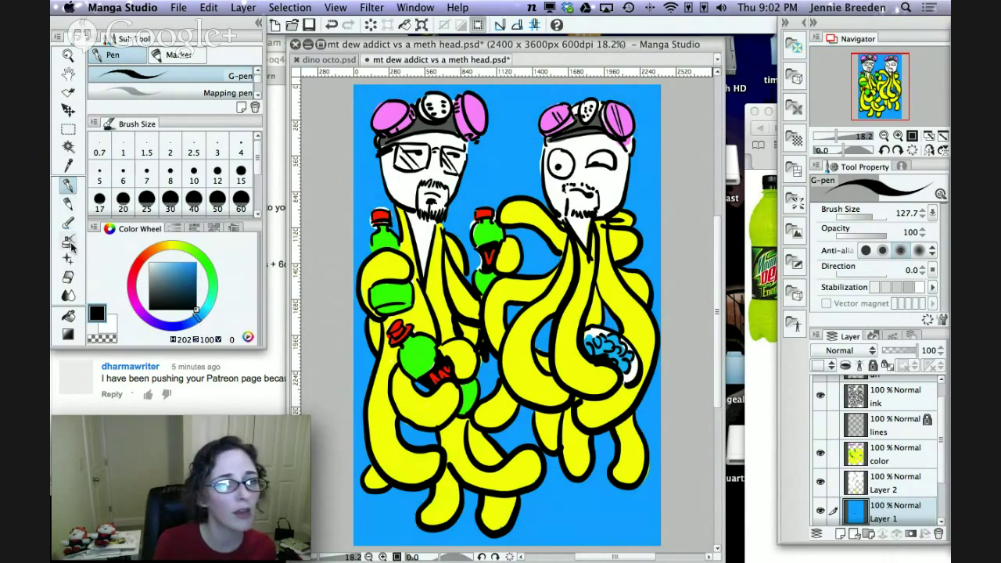
left_click(67, 167)
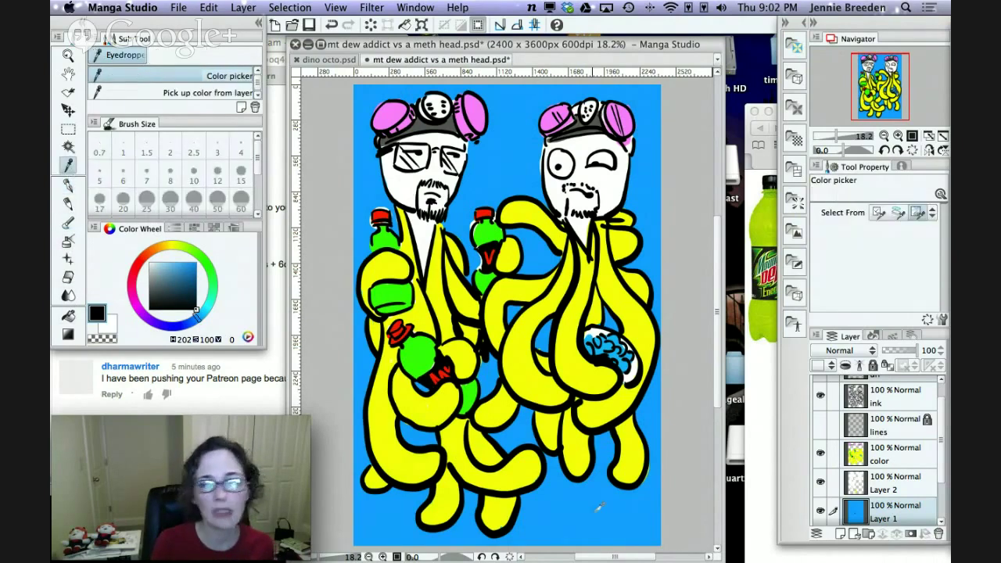
left_click(589, 520)
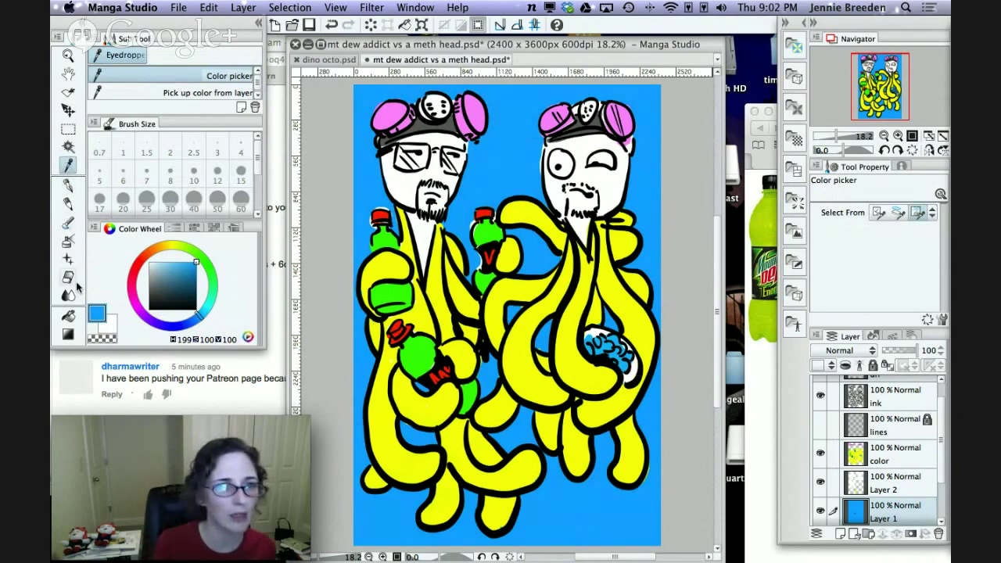
left_click(68, 186)
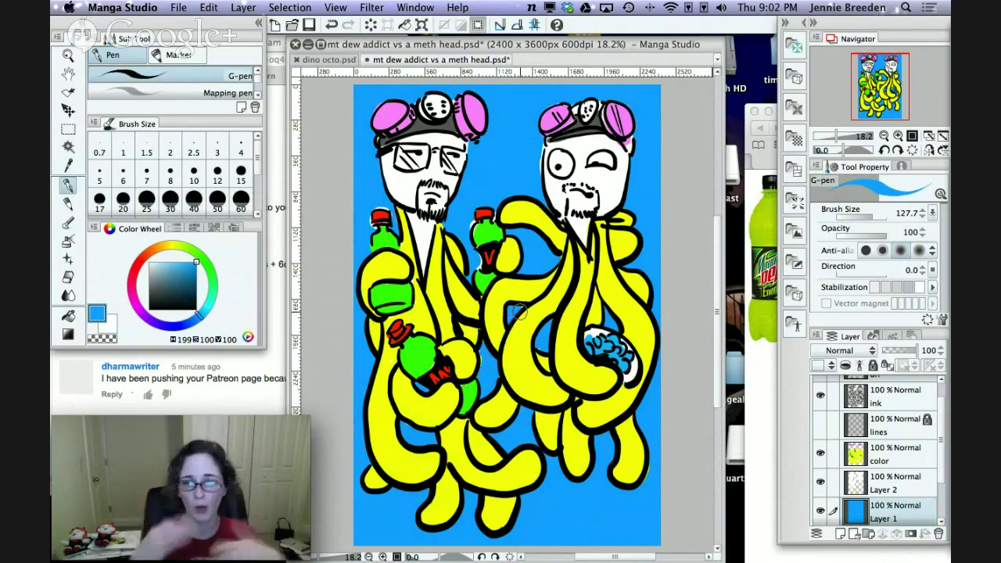
Choose white (S 0, V 100) and paint highlight strokes along both men's yellow tentacles on the color layer.
left_click(882, 451)
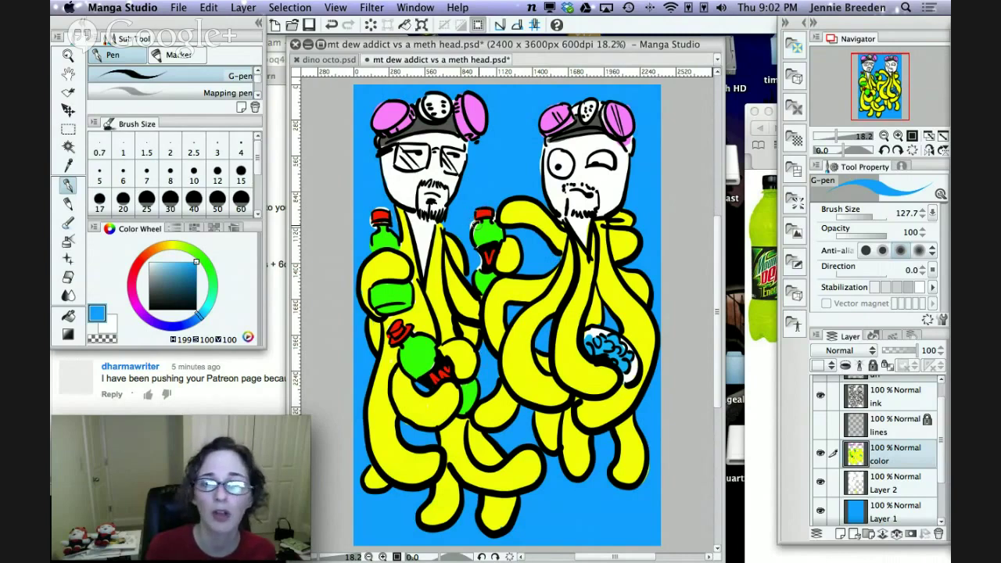
left_click(890, 482)
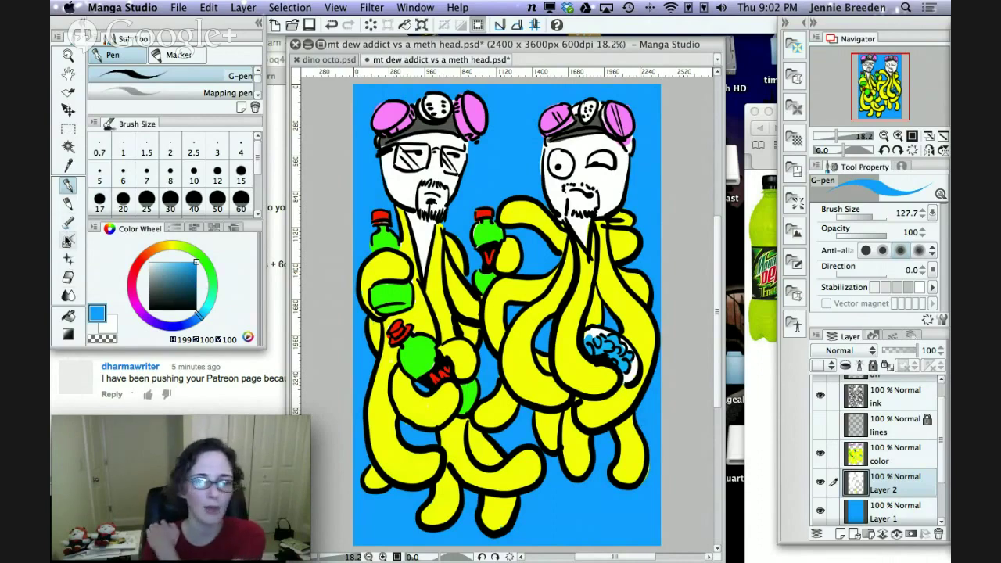
left_click(107, 329)
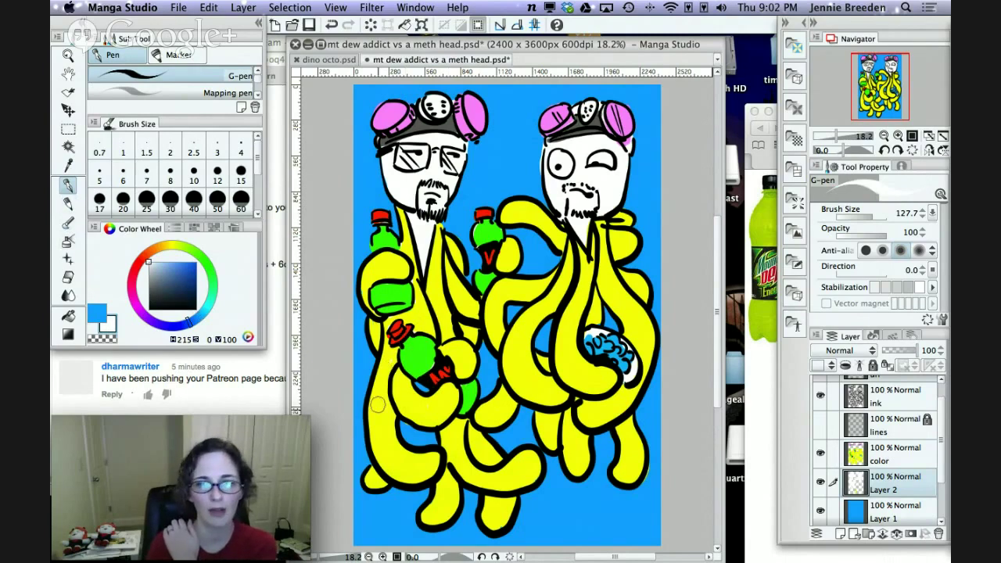
left_click(897, 458)
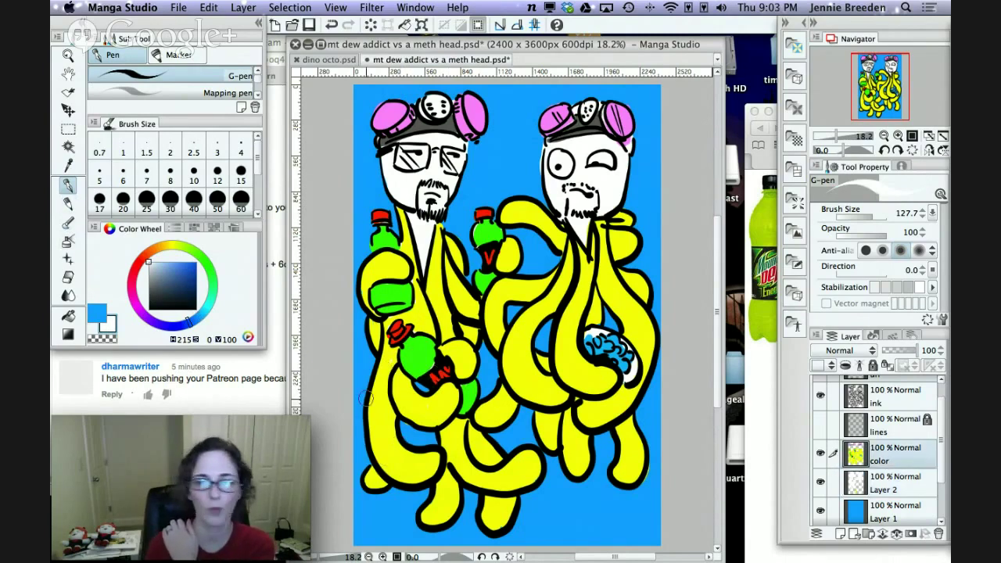
mouse_move(377, 386)
left_mouse_down()
mouse_move(379, 459)
mouse_move(398, 477)
mouse_move(430, 483)
left_mouse_up()
left_click_drag(399, 401, 444, 412)
left_click_drag(438, 295, 450, 341)
mouse_move(460, 280)
left_mouse_down()
mouse_move(520, 286)
mouse_move(498, 290)
mouse_move(487, 321)
mouse_move(515, 331)
mouse_move(548, 400)
left_mouse_up()
mouse_move(573, 322)
left_mouse_down()
mouse_move(561, 373)
mouse_move(596, 398)
left_mouse_up()
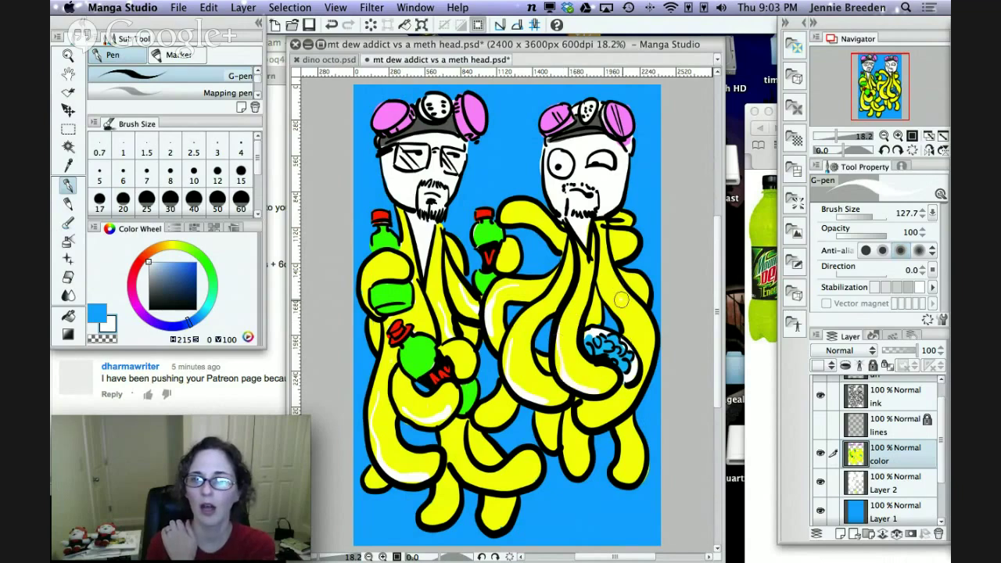
mouse_move(622, 301)
left_mouse_down()
mouse_move(646, 344)
mouse_move(618, 407)
mouse_move(593, 416)
left_mouse_up()
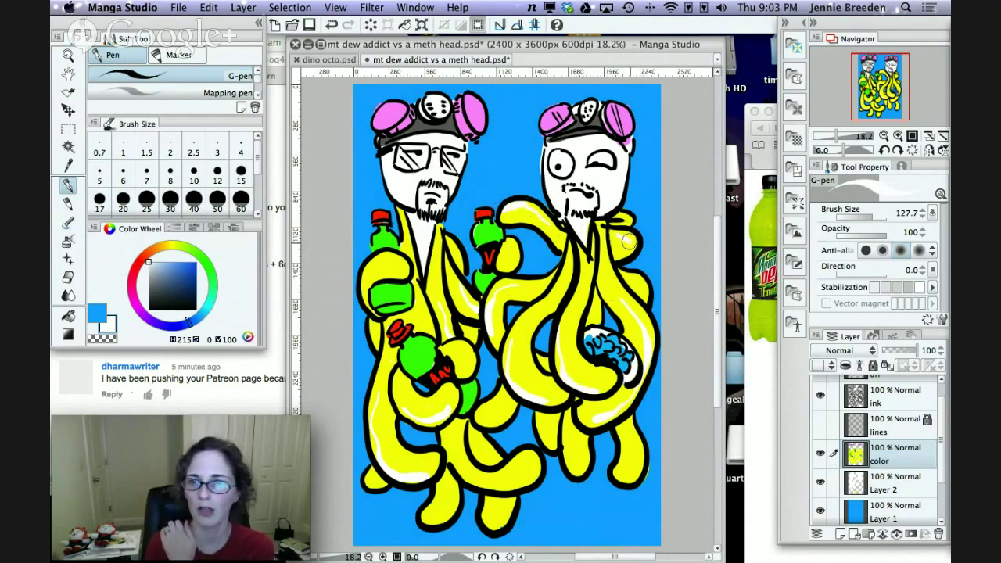
left_click_drag(638, 445, 643, 481)
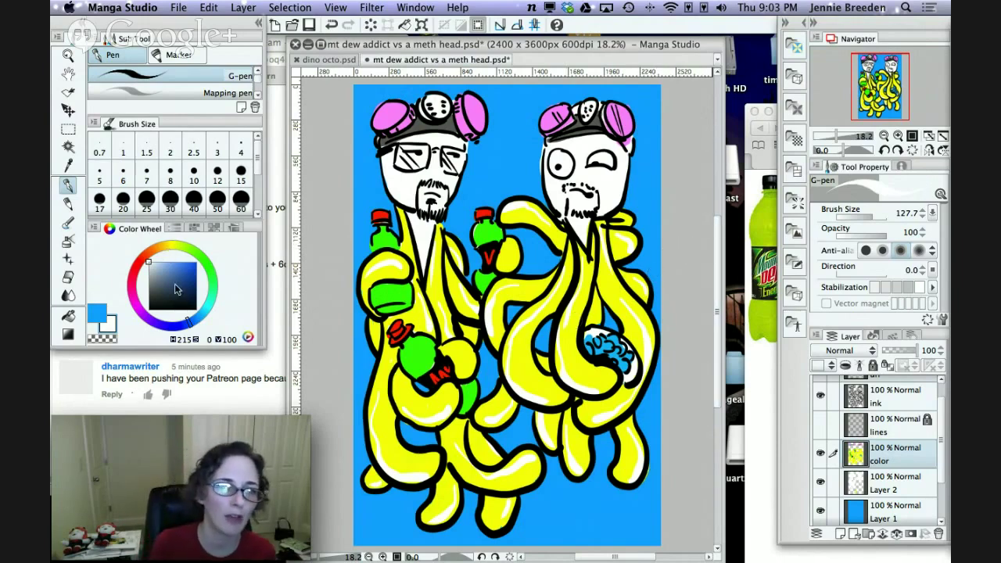
Choose a purple (H 276, S 93, V 100) and fill both men's faces and pointed necks, leaving their eyes and the glasses white.
left_click(150, 319)
left_click_drag(182, 268, 189, 264)
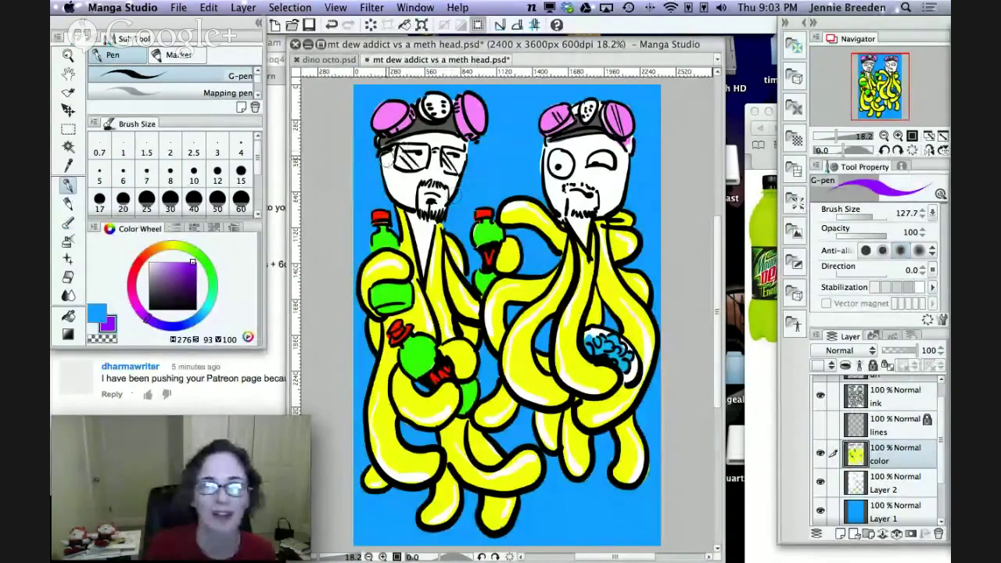
mouse_move(380, 152)
left_mouse_down()
mouse_move(426, 250)
mouse_move(452, 184)
mouse_move(439, 145)
mouse_move(460, 153)
mouse_move(429, 138)
mouse_move(437, 134)
mouse_move(402, 141)
mouse_move(429, 167)
mouse_move(401, 173)
mouse_move(416, 134)
left_mouse_up()
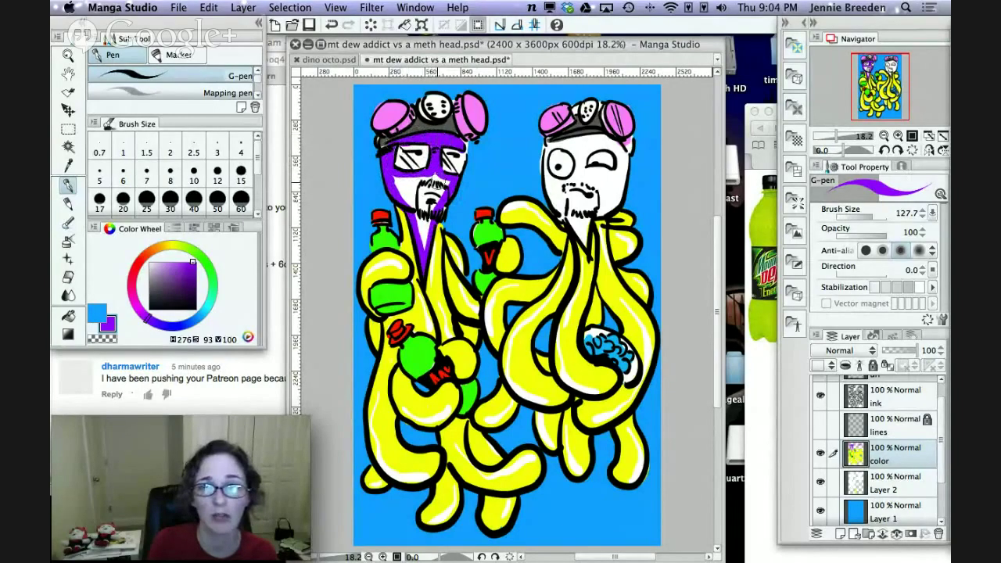
mouse_move(436, 182)
left_mouse_down()
mouse_move(399, 173)
mouse_move(414, 196)
mouse_move(436, 179)
left_mouse_up()
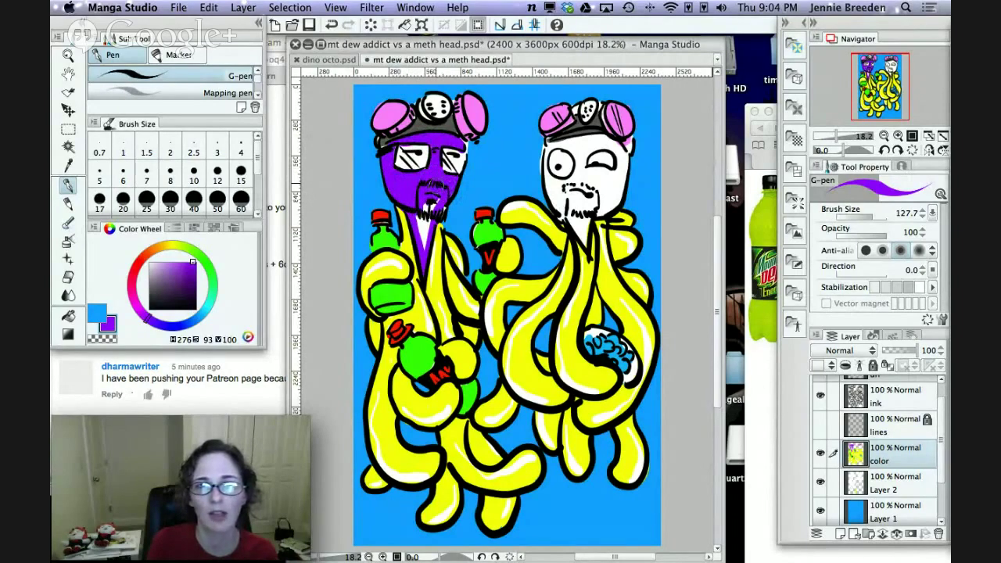
left_click_drag(429, 213, 424, 243)
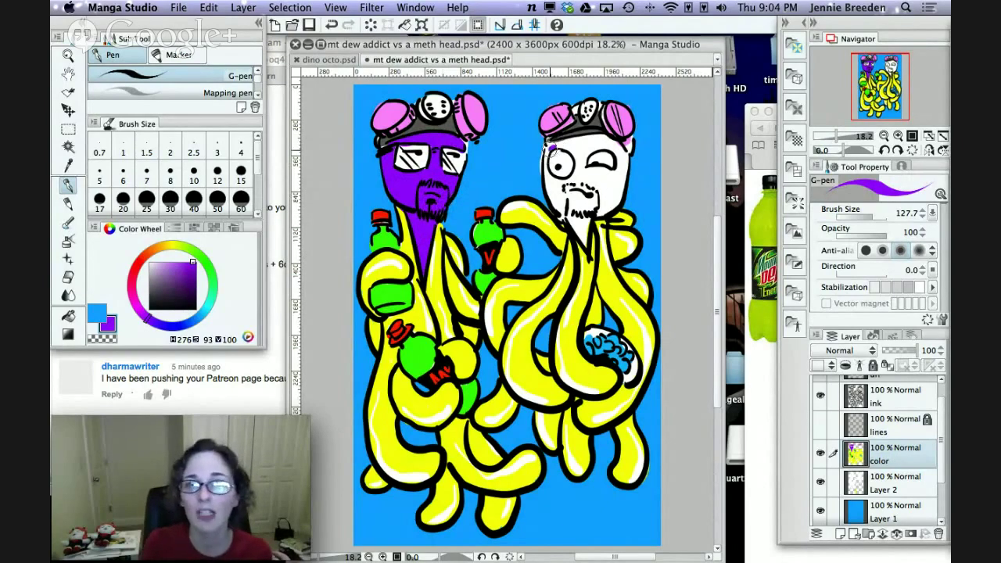
mouse_move(547, 160)
left_mouse_down()
mouse_move(560, 182)
mouse_move(575, 169)
mouse_move(564, 141)
mouse_move(598, 137)
mouse_move(625, 151)
mouse_move(616, 203)
mouse_move(585, 225)
mouse_move(586, 238)
mouse_move(552, 194)
mouse_move(556, 170)
mouse_move(545, 173)
mouse_move(564, 188)
mouse_move(584, 171)
mouse_move(615, 172)
mouse_move(607, 144)
mouse_move(586, 157)
mouse_move(602, 156)
mouse_move(595, 147)
mouse_move(605, 141)
mouse_move(585, 132)
mouse_move(566, 144)
mouse_move(610, 160)
mouse_move(607, 197)
mouse_move(602, 171)
mouse_move(570, 188)
left_mouse_up()
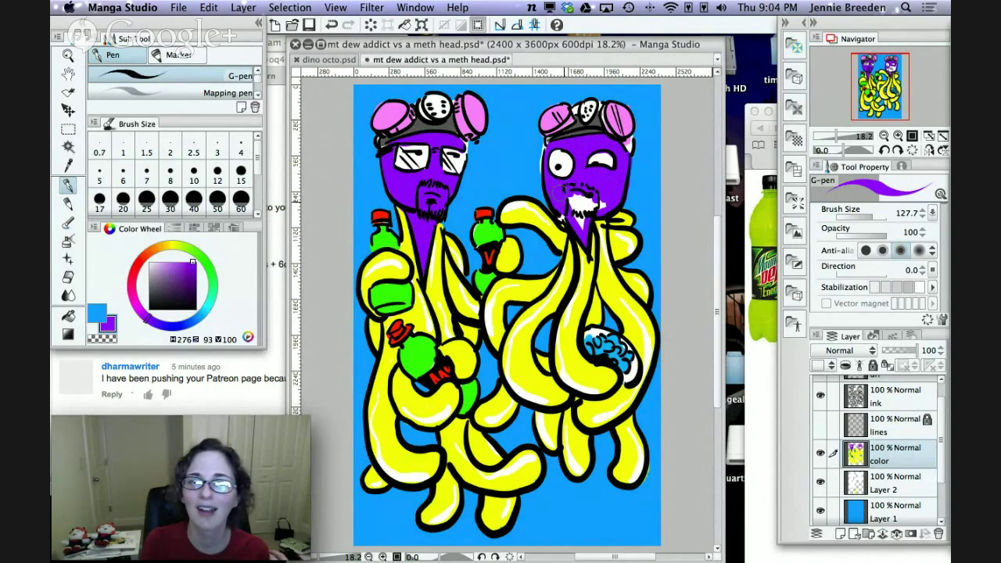
left_click_drag(579, 223, 590, 197)
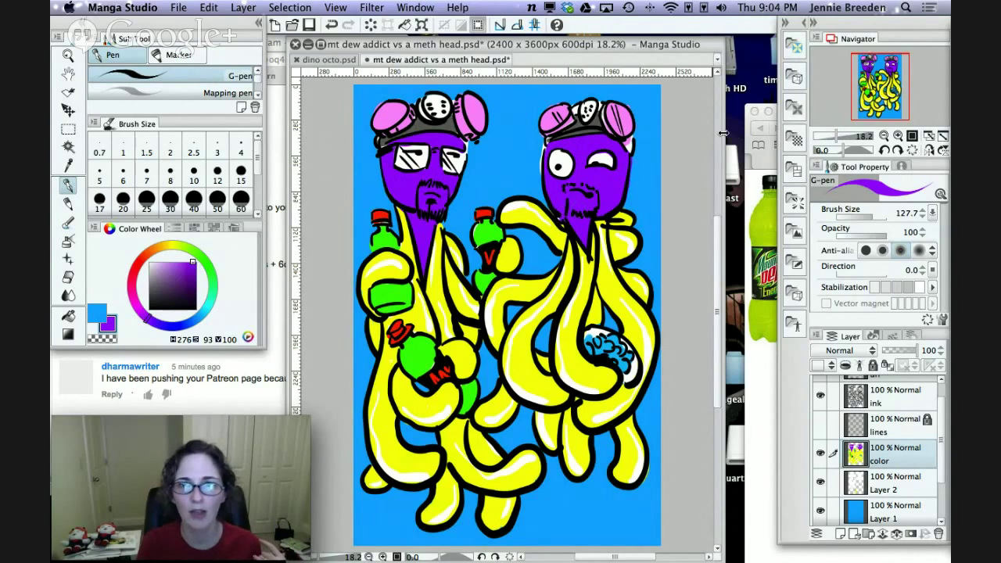
Choose a lighter purple (H 276, S 50, V 96), paint highlights on the edges of both faces and on the necks, and save the file.
left_click(173, 265)
mouse_move(383, 168)
left_mouse_down()
mouse_move(393, 191)
mouse_move(440, 183)
left_mouse_up()
key("super+z")
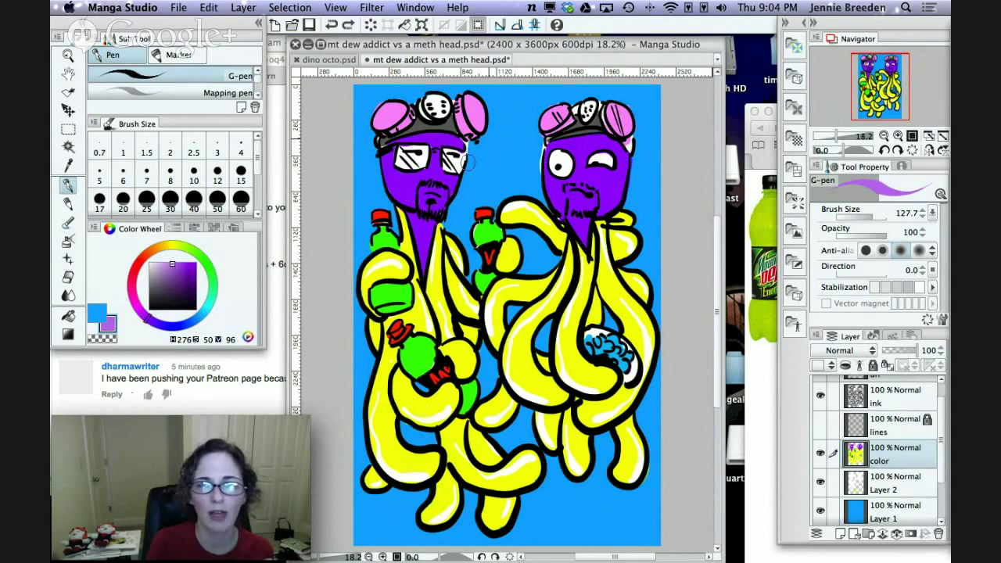
left_click_drag(628, 154, 604, 222)
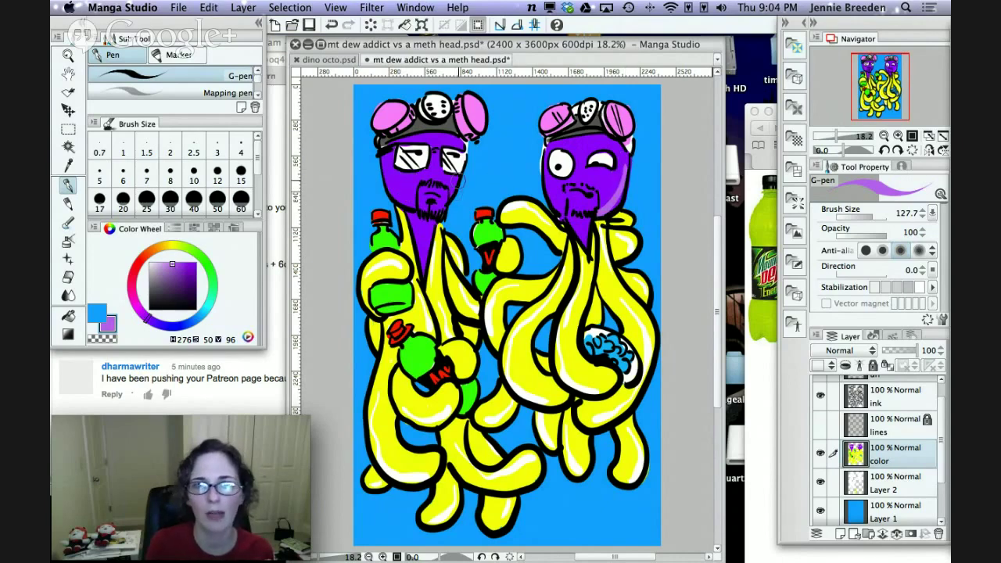
mouse_move(378, 174)
left_mouse_down()
mouse_move(429, 215)
mouse_move(441, 262)
left_mouse_up()
mouse_move(592, 219)
left_mouse_down()
mouse_move(564, 223)
mouse_move(588, 247)
left_mouse_up()
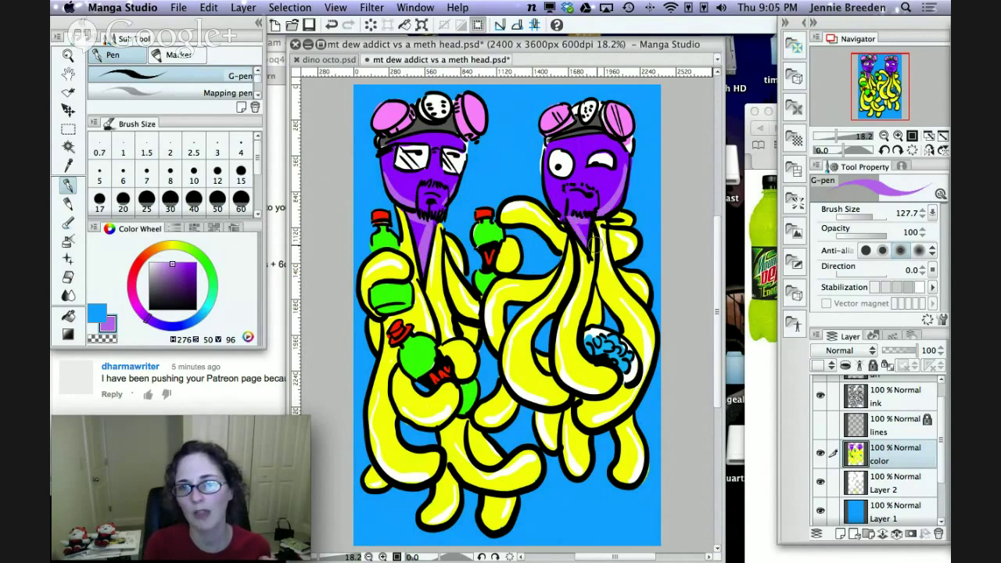
left_click_drag(557, 153, 552, 205)
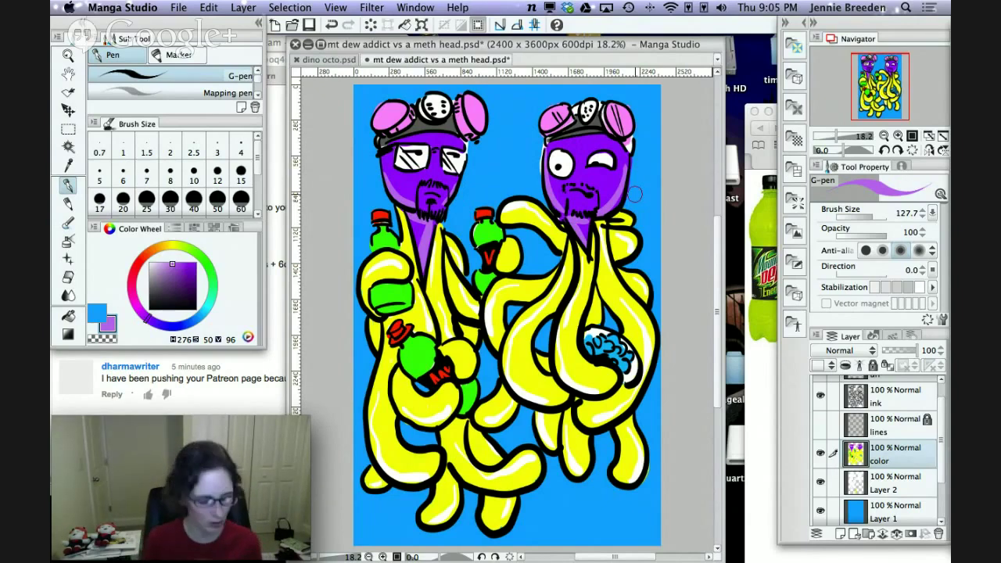
key("super+s")
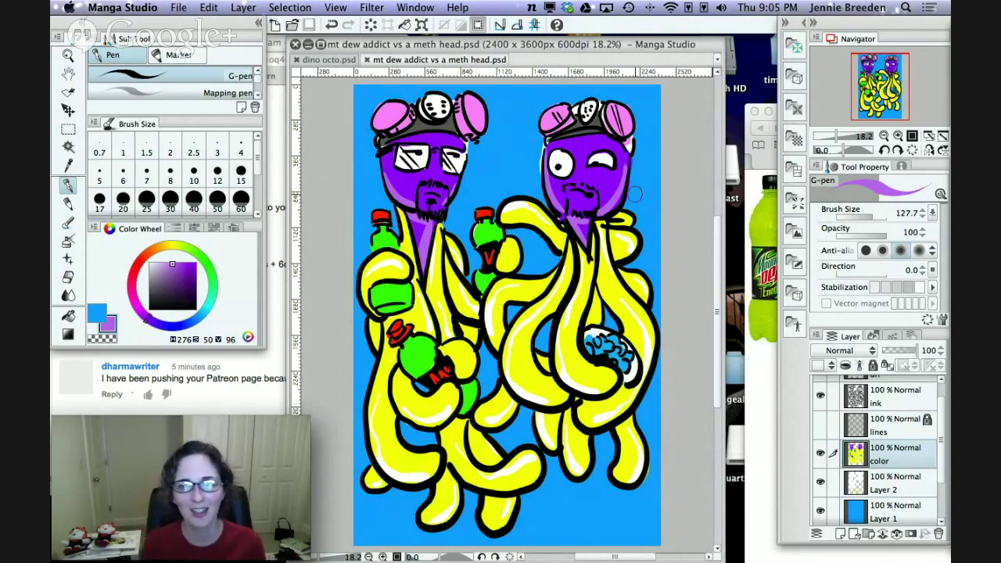
Switch to Safari and reload the livestream's YouTube comments page.
left_click(255, 404)
left_click(321, 59)
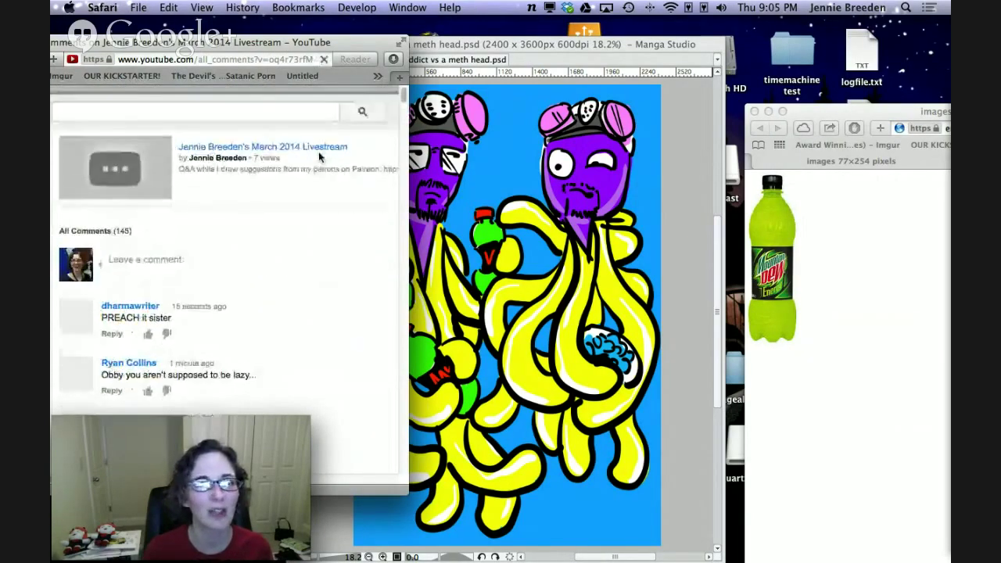
left_click(247, 60)
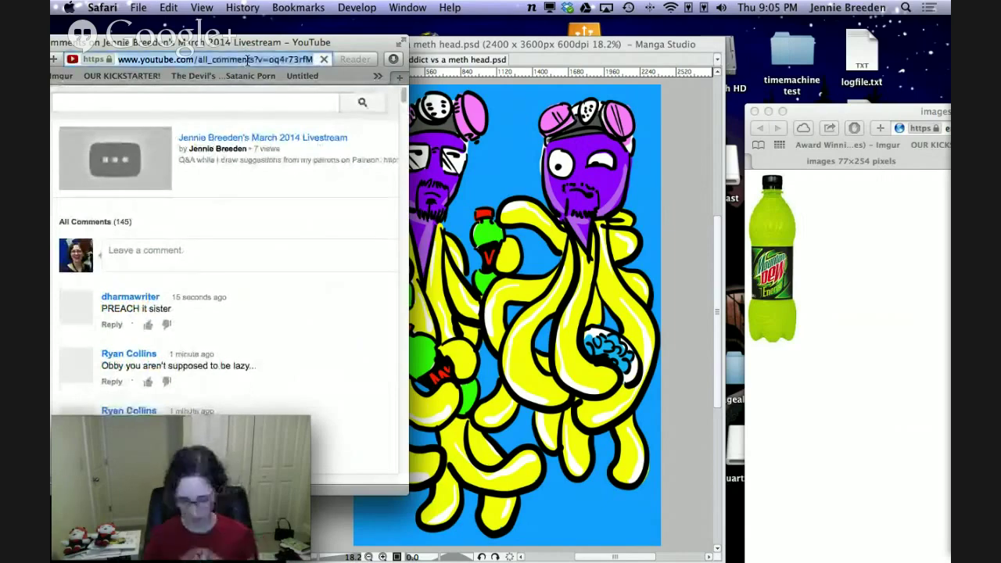
key("Return")
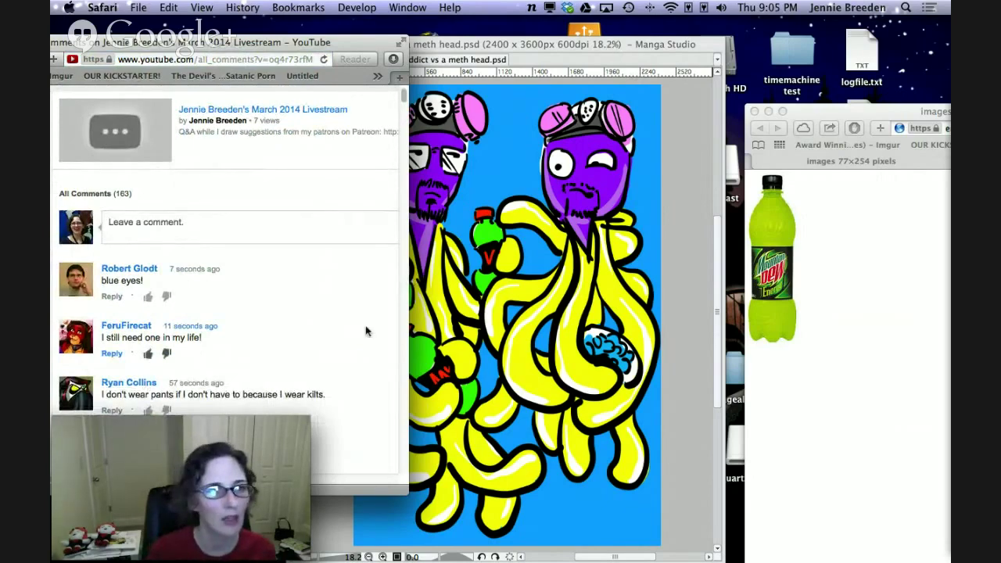
Read through the newest viewer comments on the livestream.
scroll(362, 330, "down", 5)
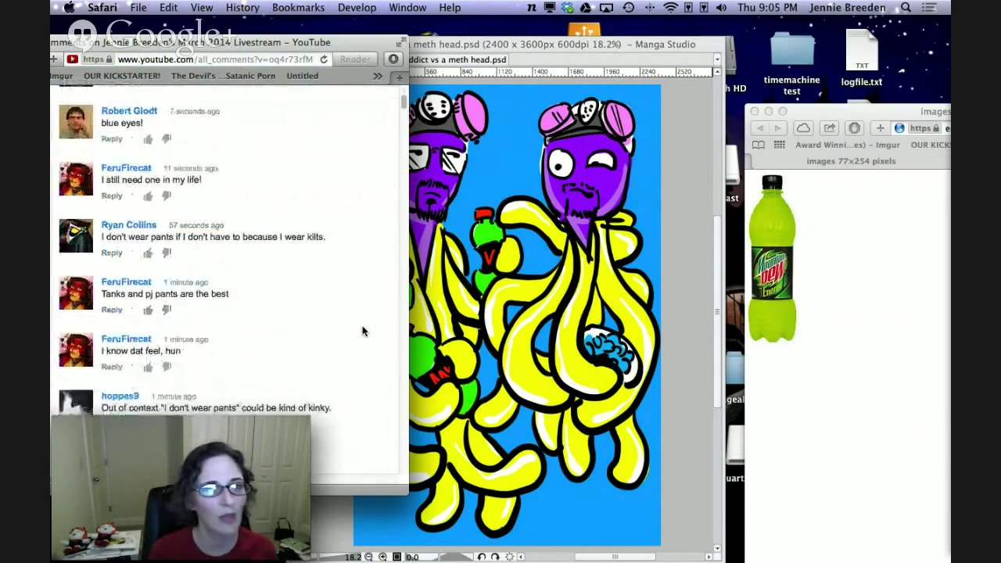
scroll(362, 331, "down", 3)
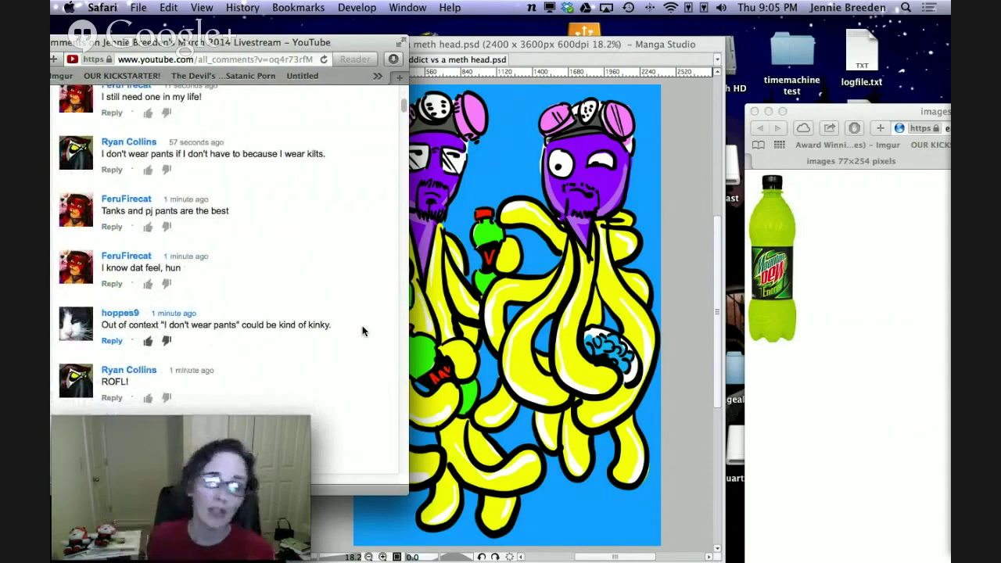
scroll(362, 330, "up", 3)
scroll(362, 331, "up", 5)
scroll(362, 331, "down", 10)
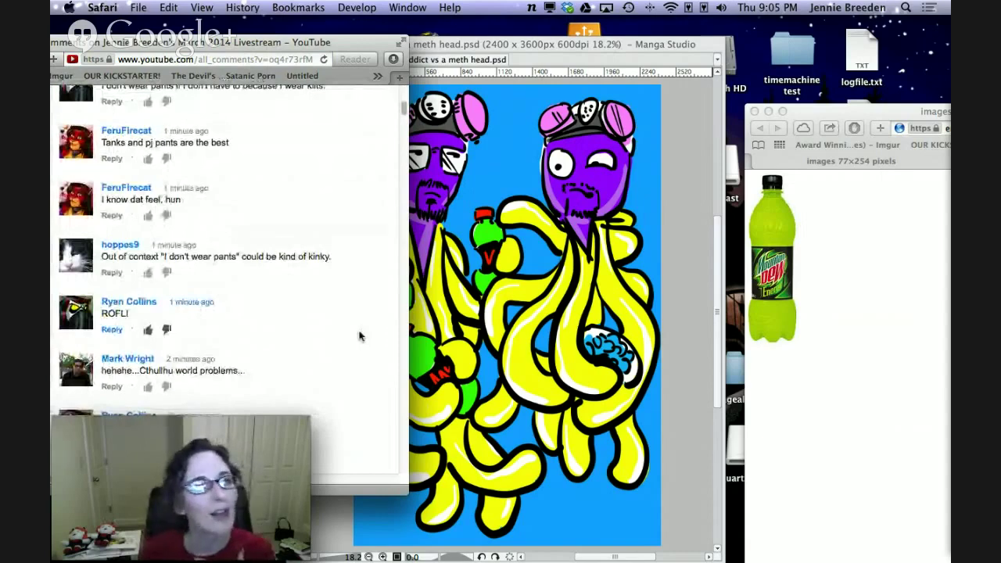
scroll(360, 336, "up", 1)
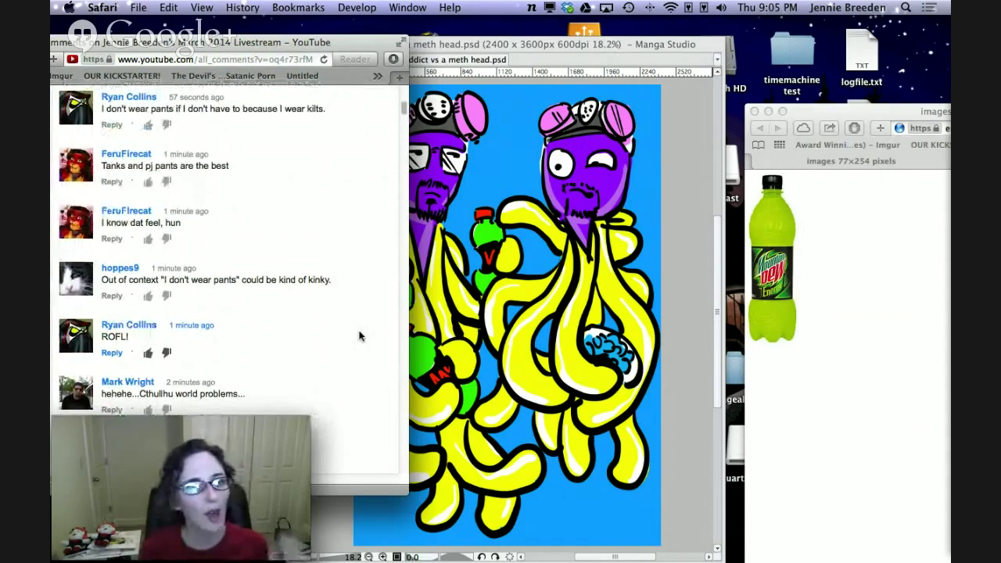
scroll(359, 336, "down", 10)
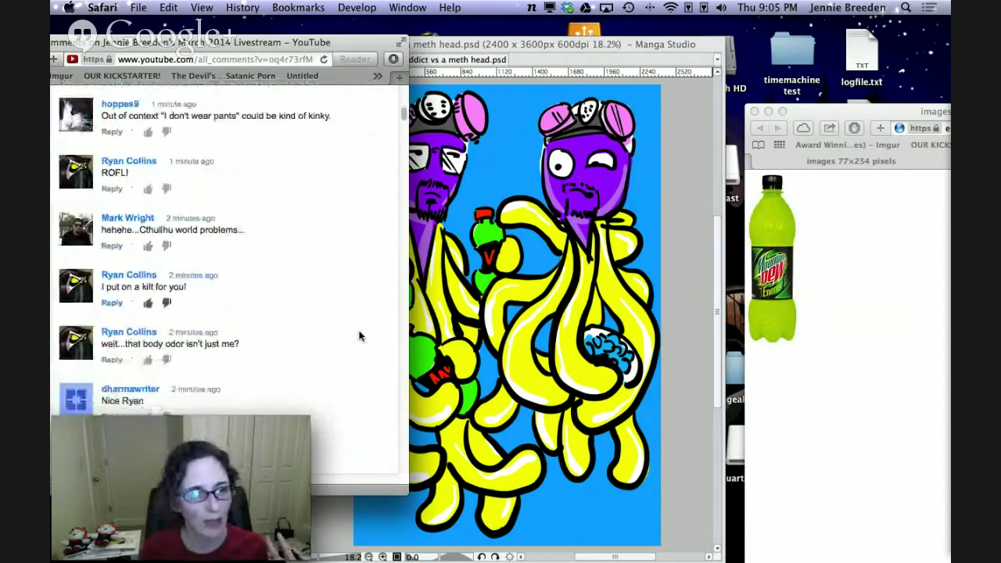
scroll(359, 336, "down", 1)
scroll(362, 334, "up", 15)
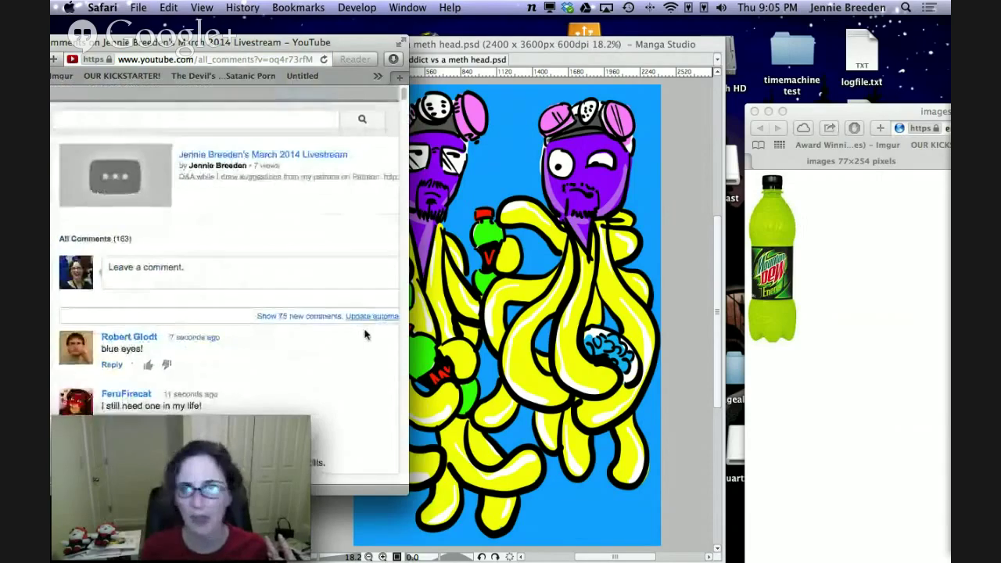
Switch to Manga Studio, choose white (H 276, S 0, V 100) and dot bubbles between the two heads and in the canvas's upper-right corner.
left_click(688, 229)
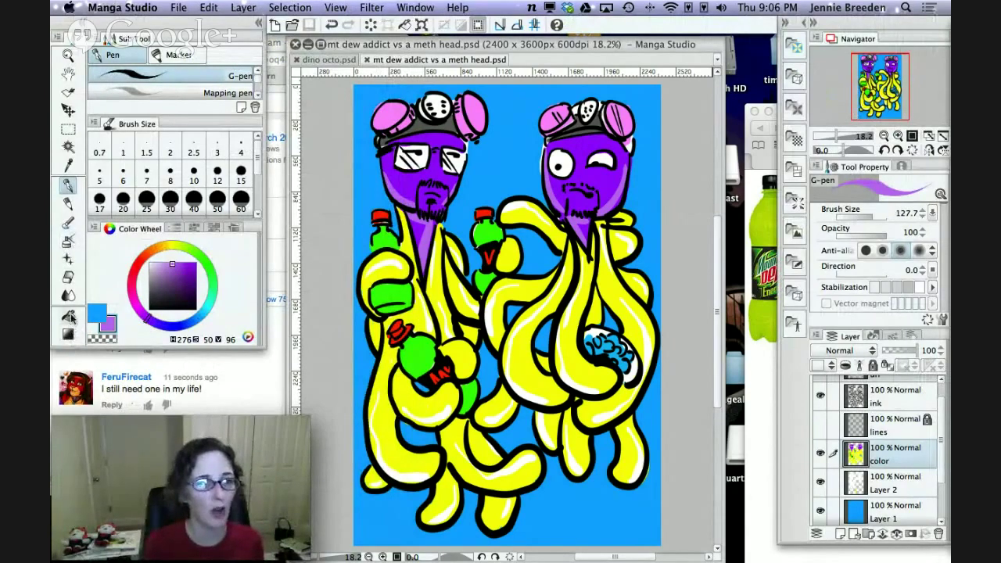
left_click(150, 262)
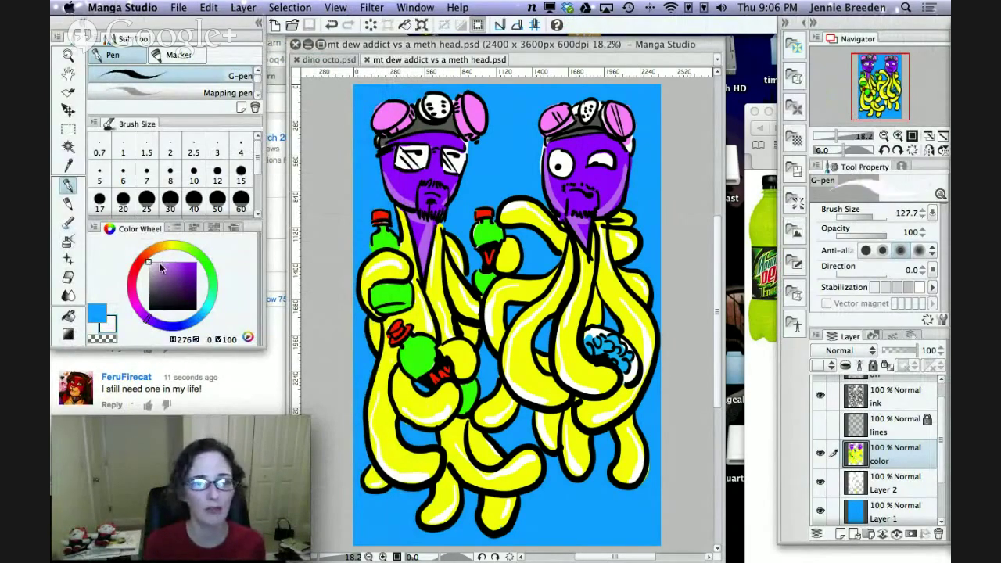
left_click(518, 116)
left_click(521, 141)
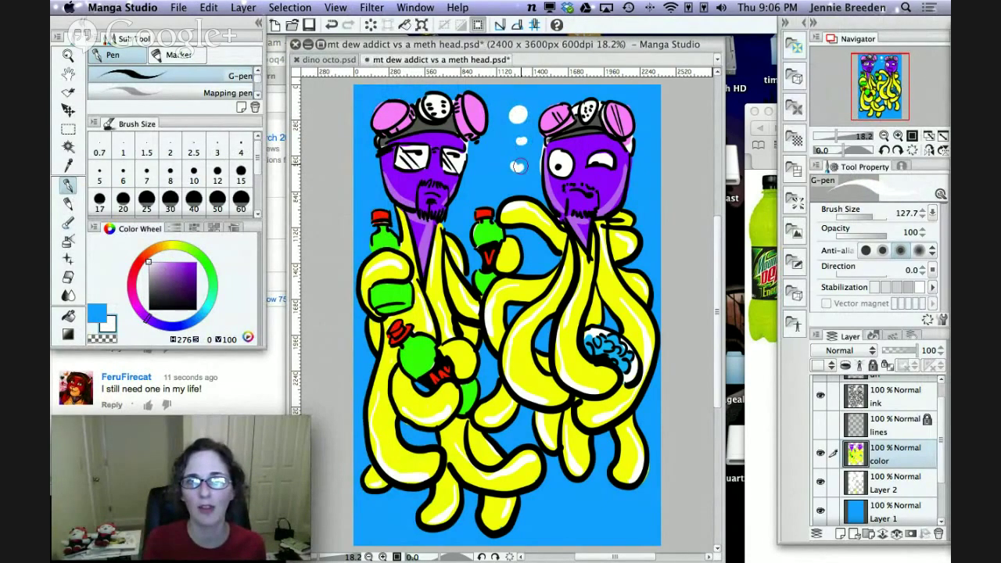
left_click(529, 169)
left_click(648, 100)
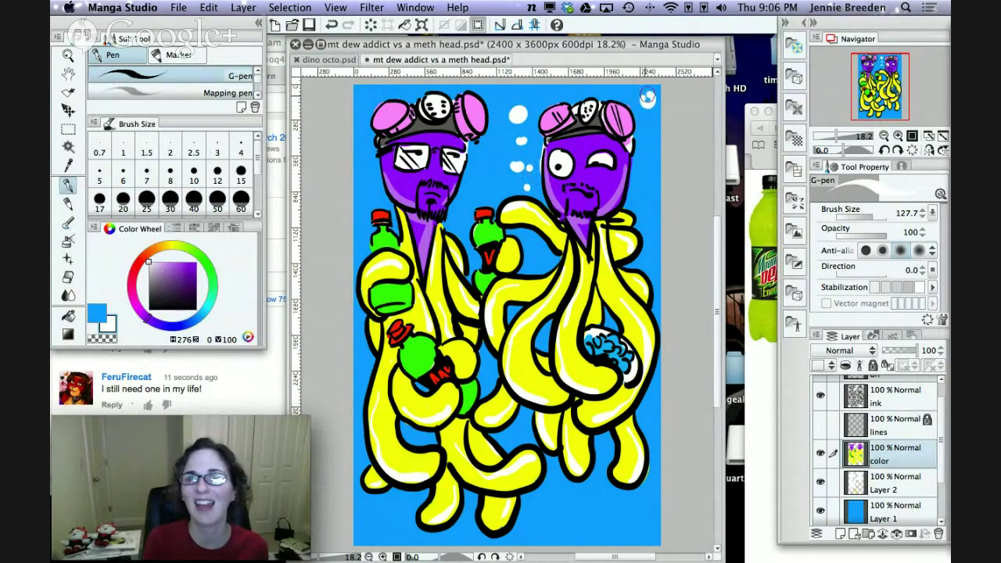
left_click(647, 120)
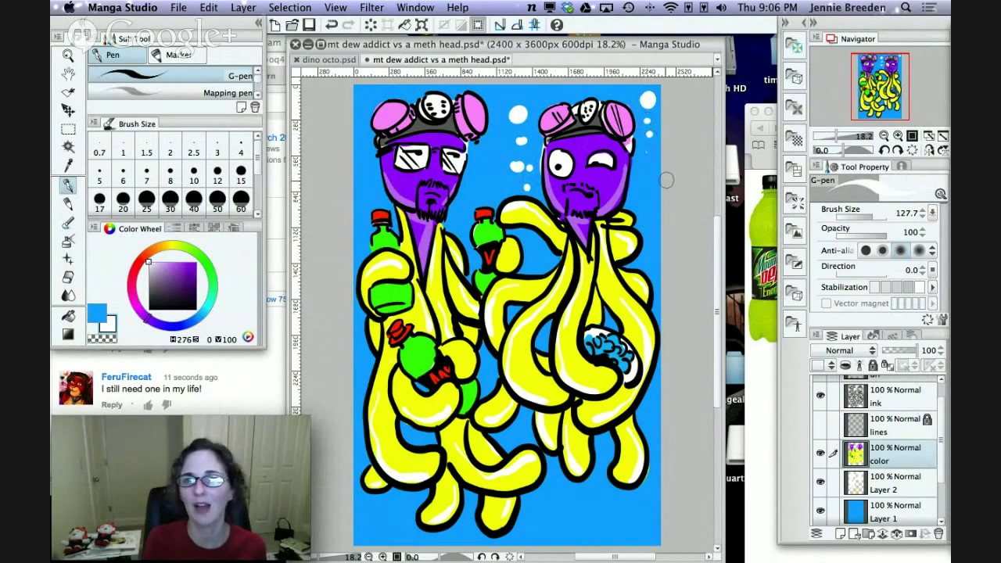
Dot more white bubbles on both sides of the left man's head and beside the right man's chin.
left_click(477, 186)
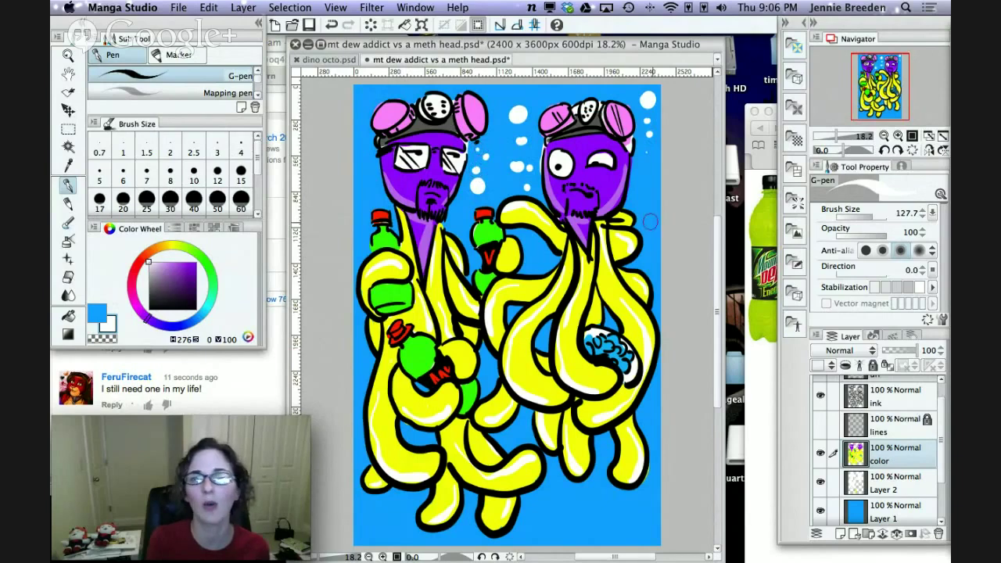
left_click(643, 187)
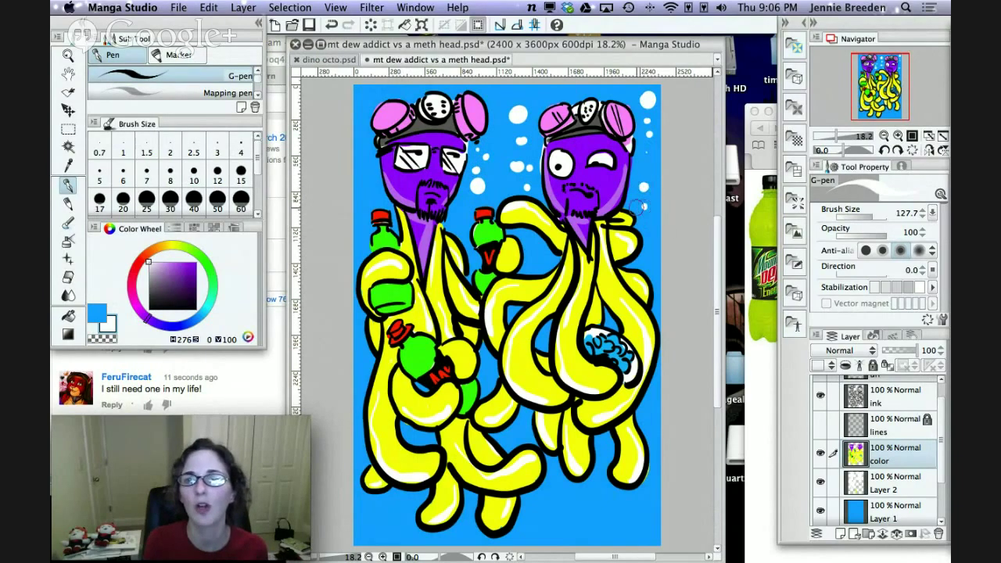
left_click(365, 95)
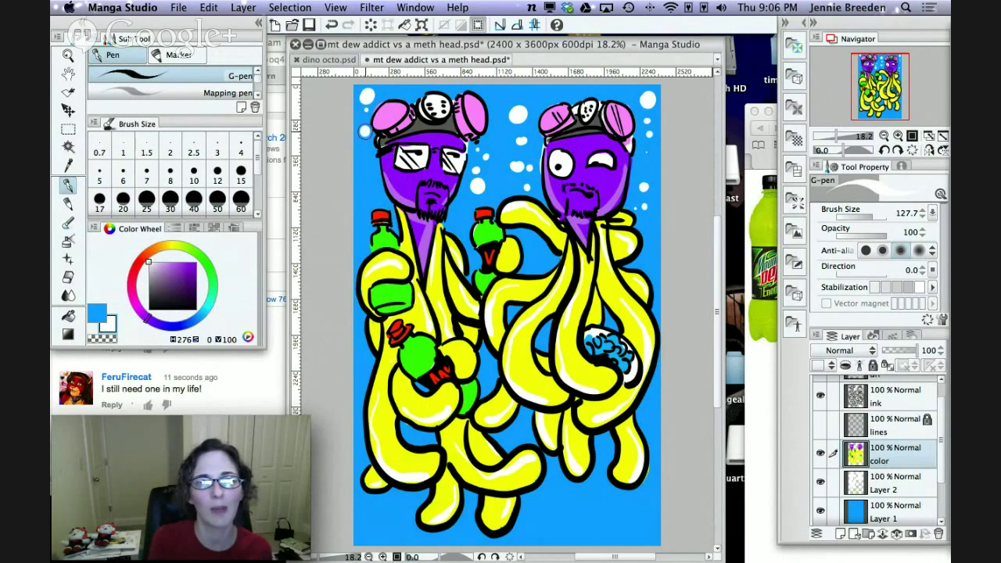
left_click(375, 192)
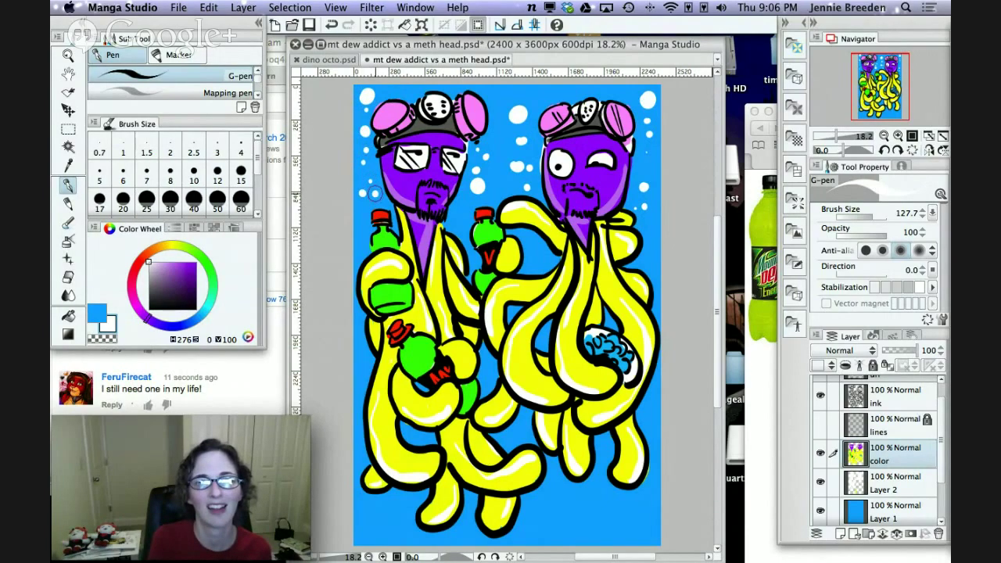
Dot clusters of white bubbles across the blue background below the tentacles and save the file.
left_click(621, 517)
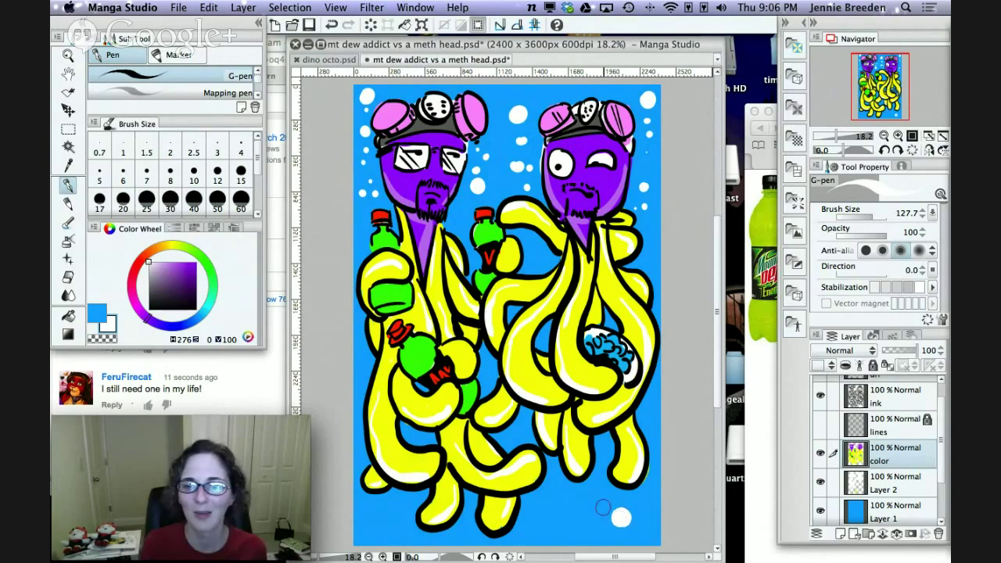
left_click(602, 508)
left_click(596, 488)
left_click(625, 536)
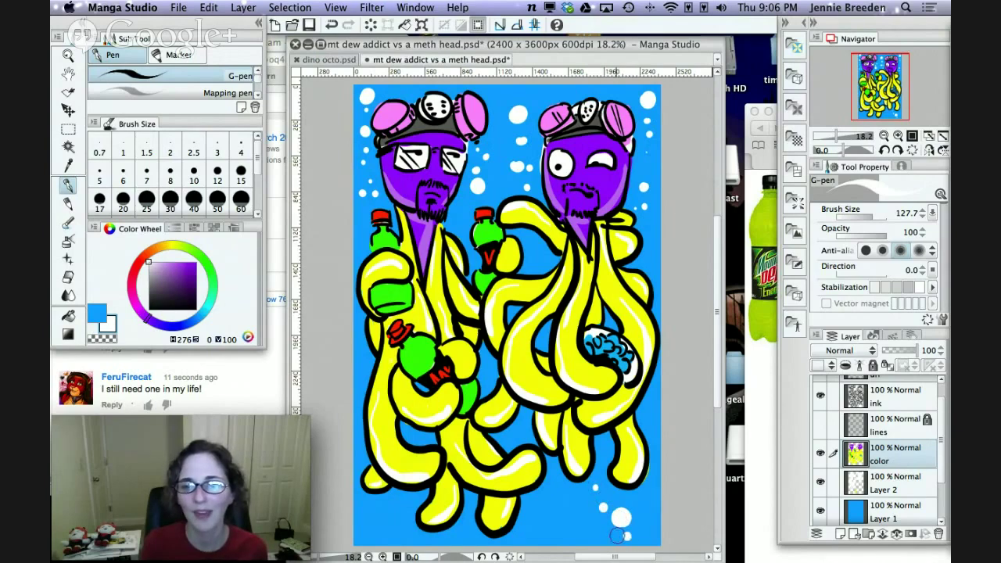
left_click(554, 520)
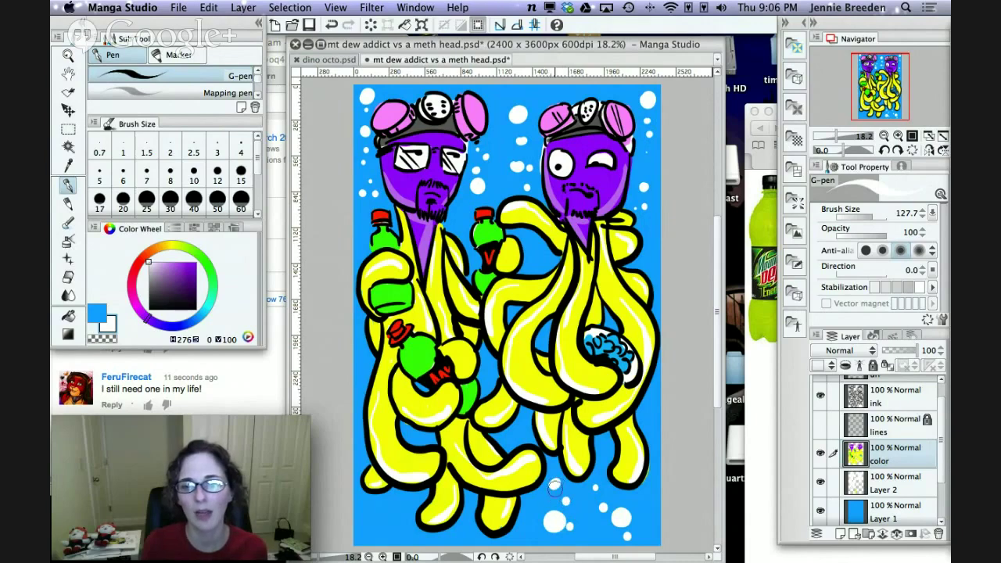
left_click(394, 527)
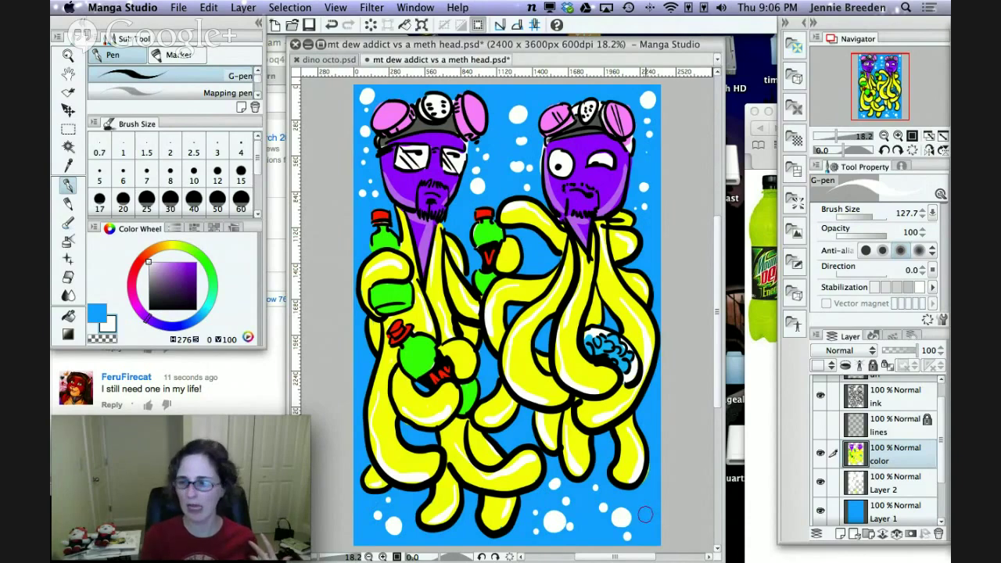
key("super+s")
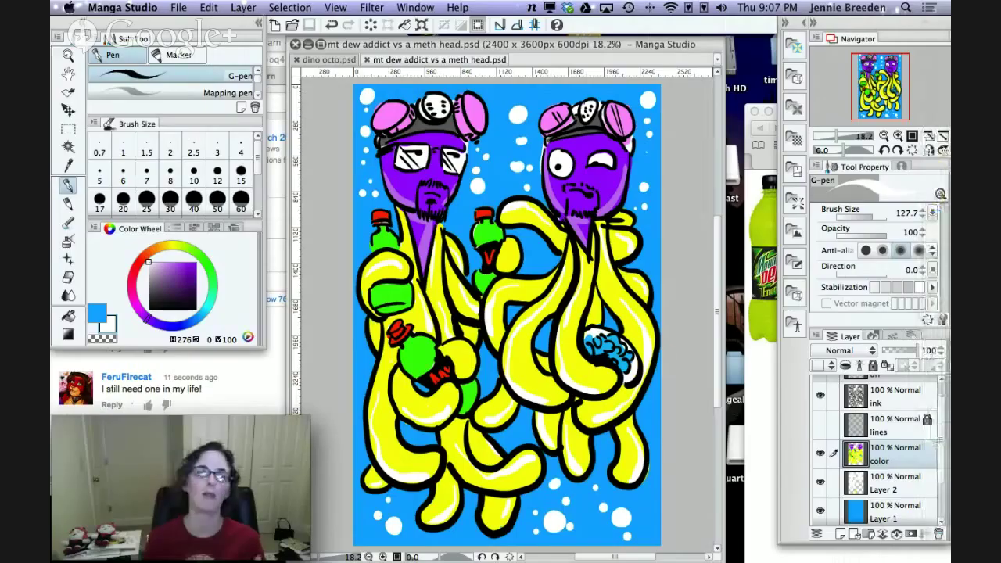
Switch to the Devil's Panties store window in Safari, show the store's home page, and minimize the window.
left_click(936, 529)
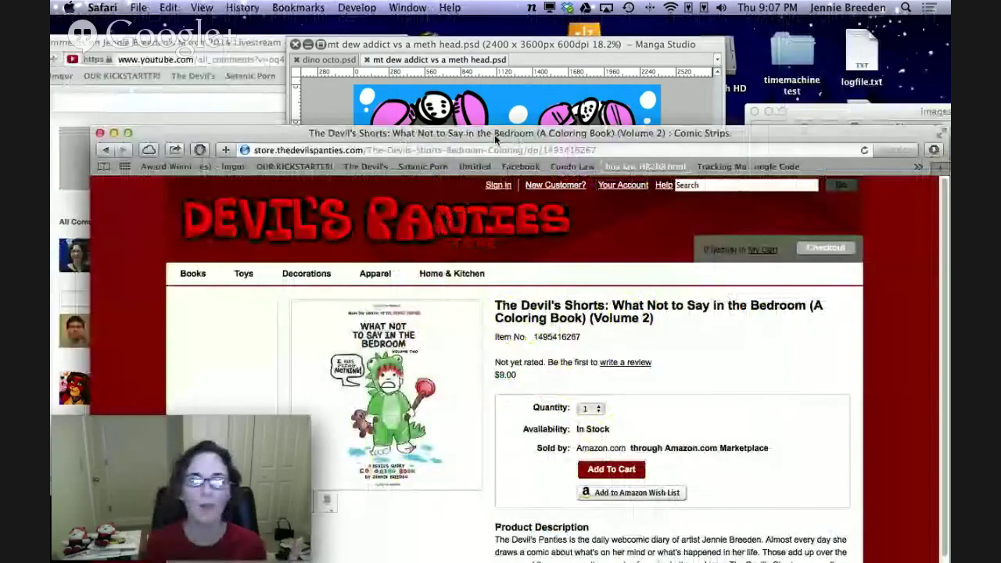
left_click_drag(495, 140, 520, 39)
mouse_move(365, 348)
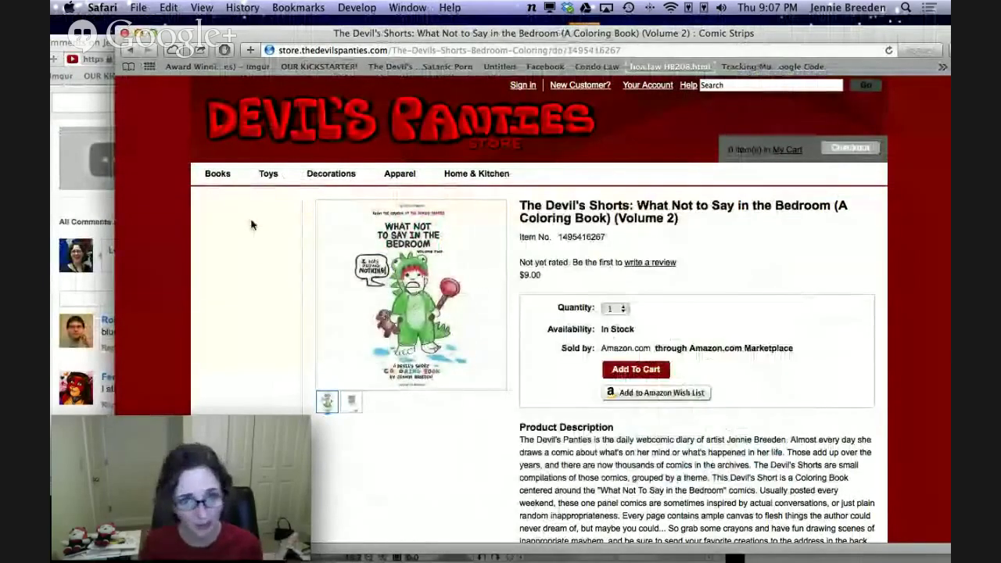
left_click(312, 135)
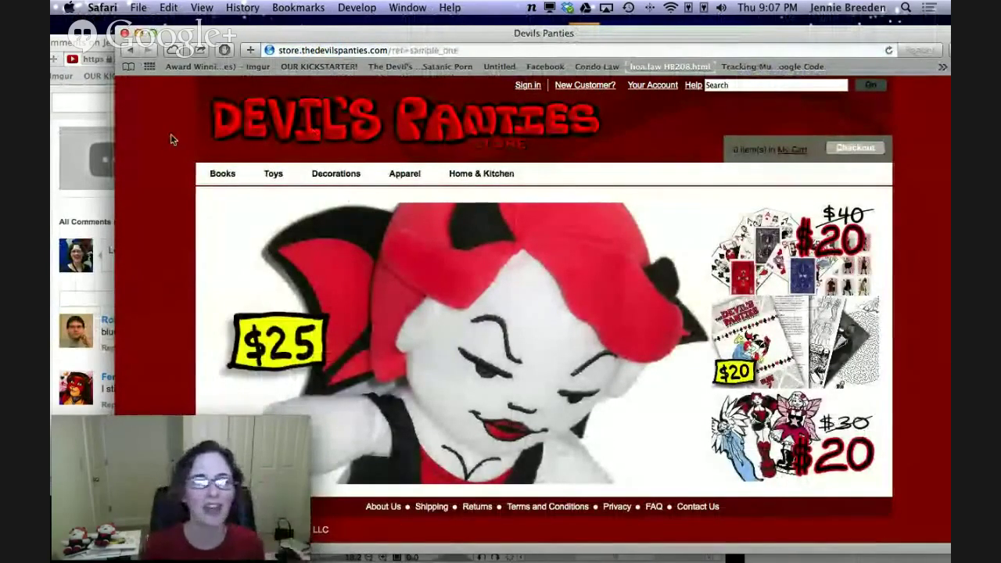
left_click(134, 34)
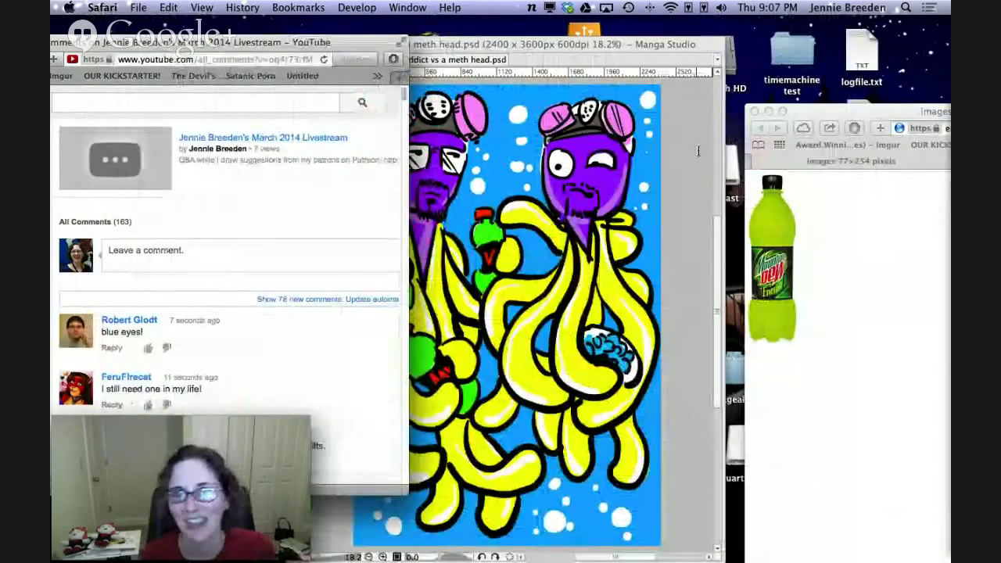
Bring up the Google+ Hangouts window and stop sharing the screen so the broadcast shows the webcam.
left_click(572, 46)
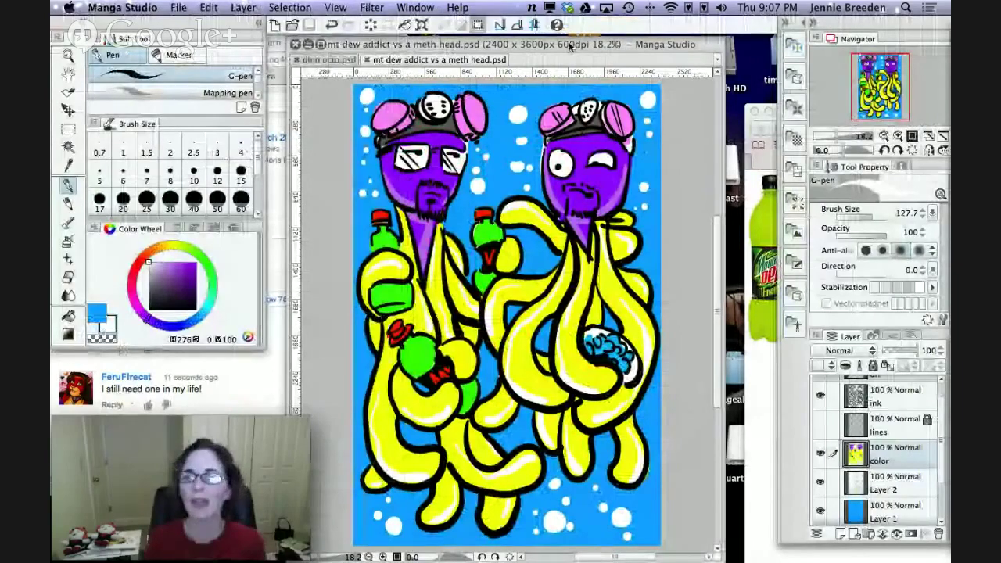
mouse_move(939, 484)
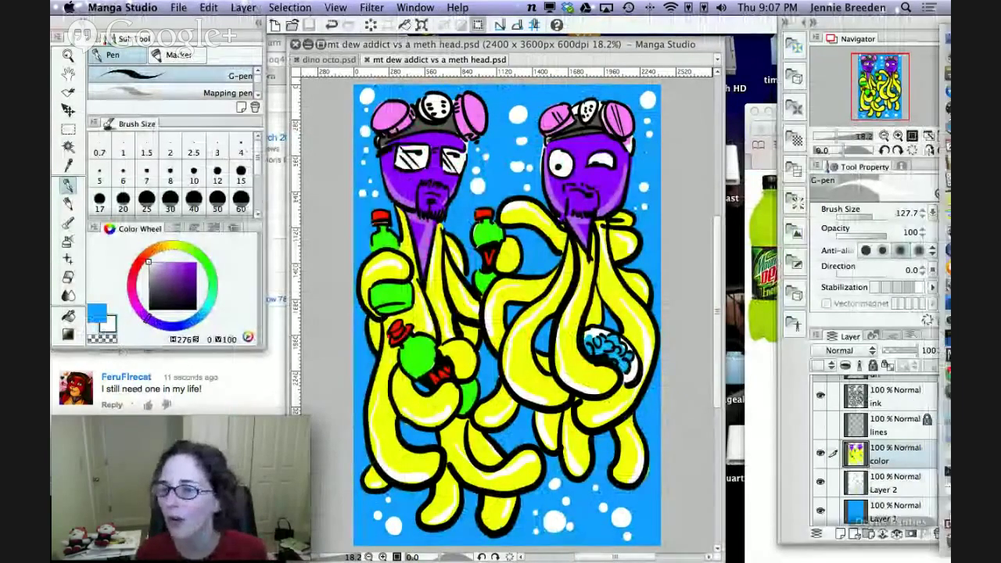
left_click(939, 479)
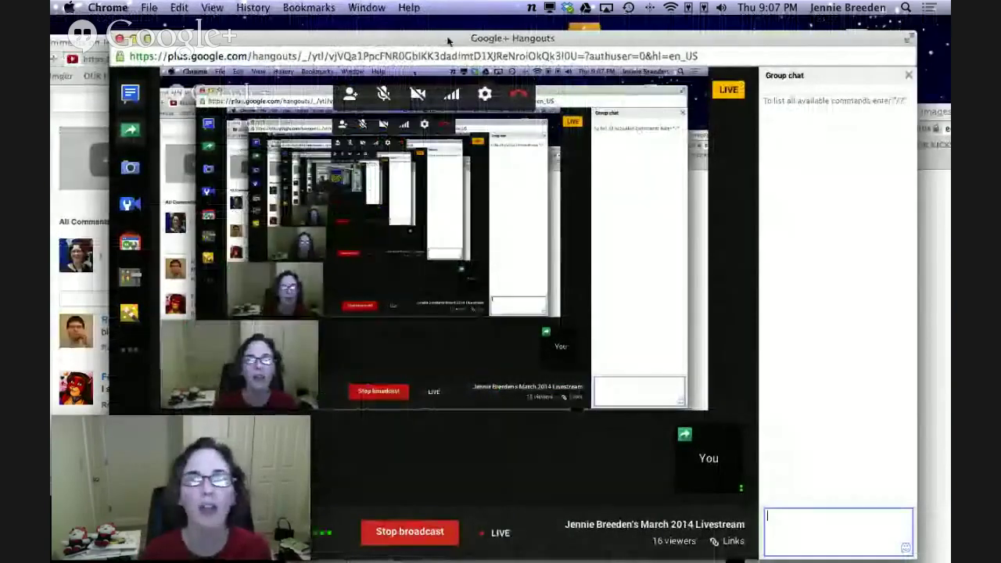
left_click_drag(448, 45, 456, 32)
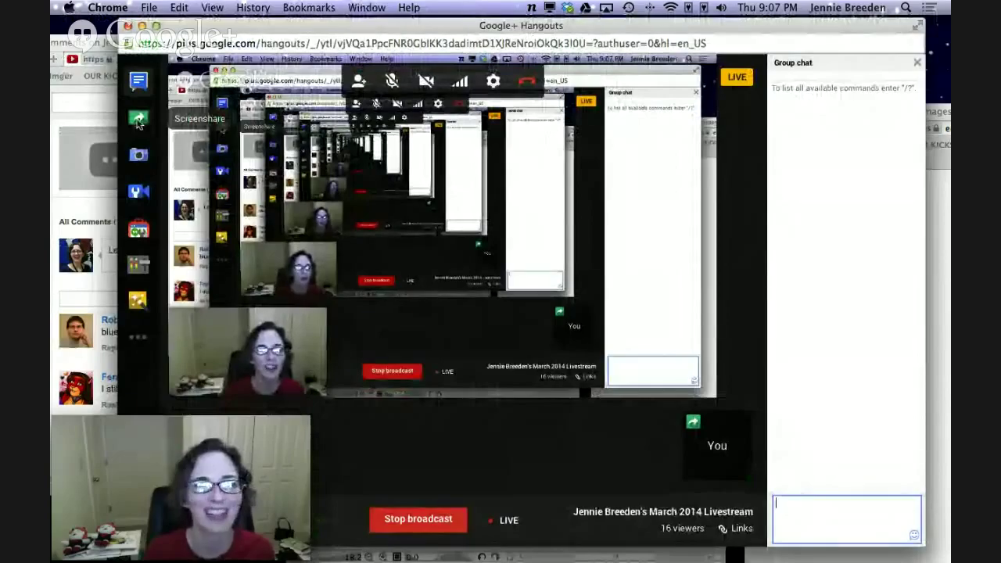
left_click(138, 120)
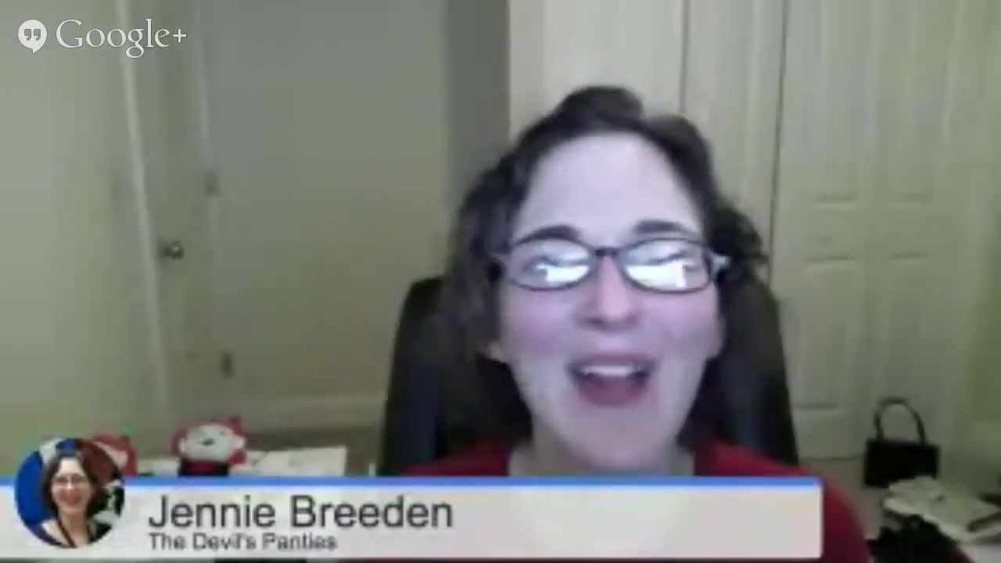